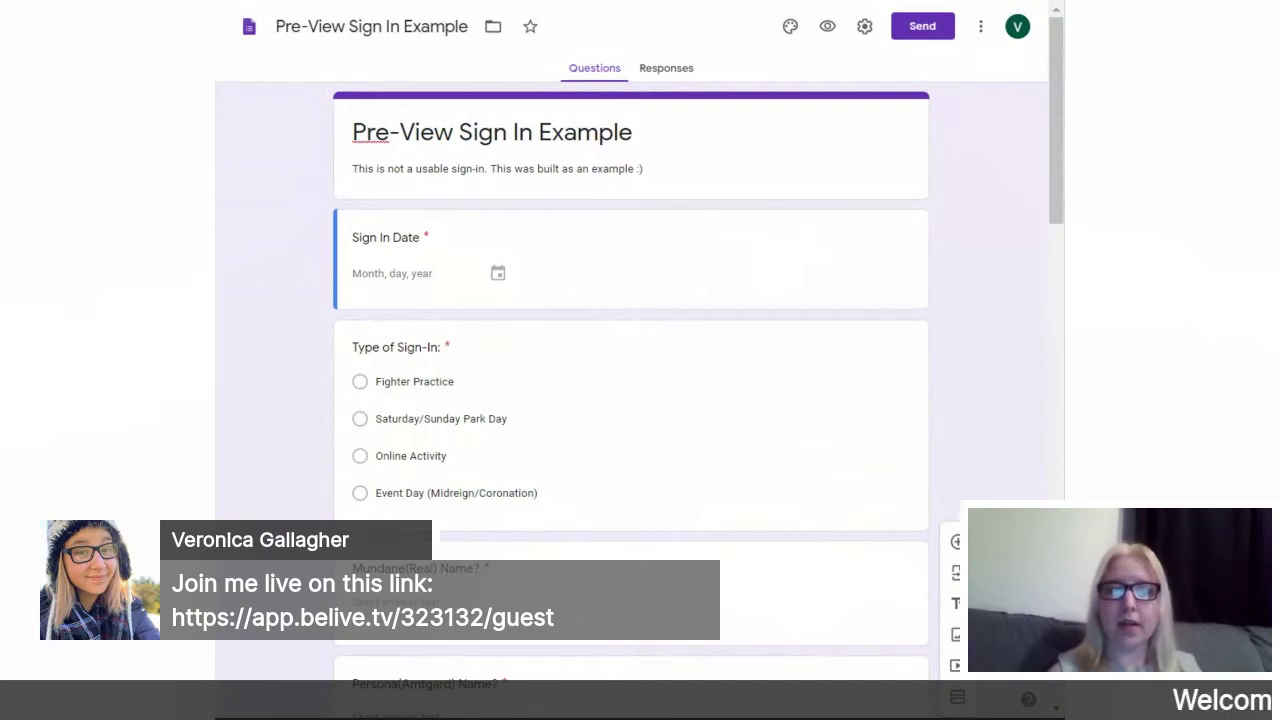
Scroll down and back up through the example sign-in questions in the form editor
{"action": "scroll", "coordinate": [630, 350], "scroll_direction": "down", "scroll_amount": 5}
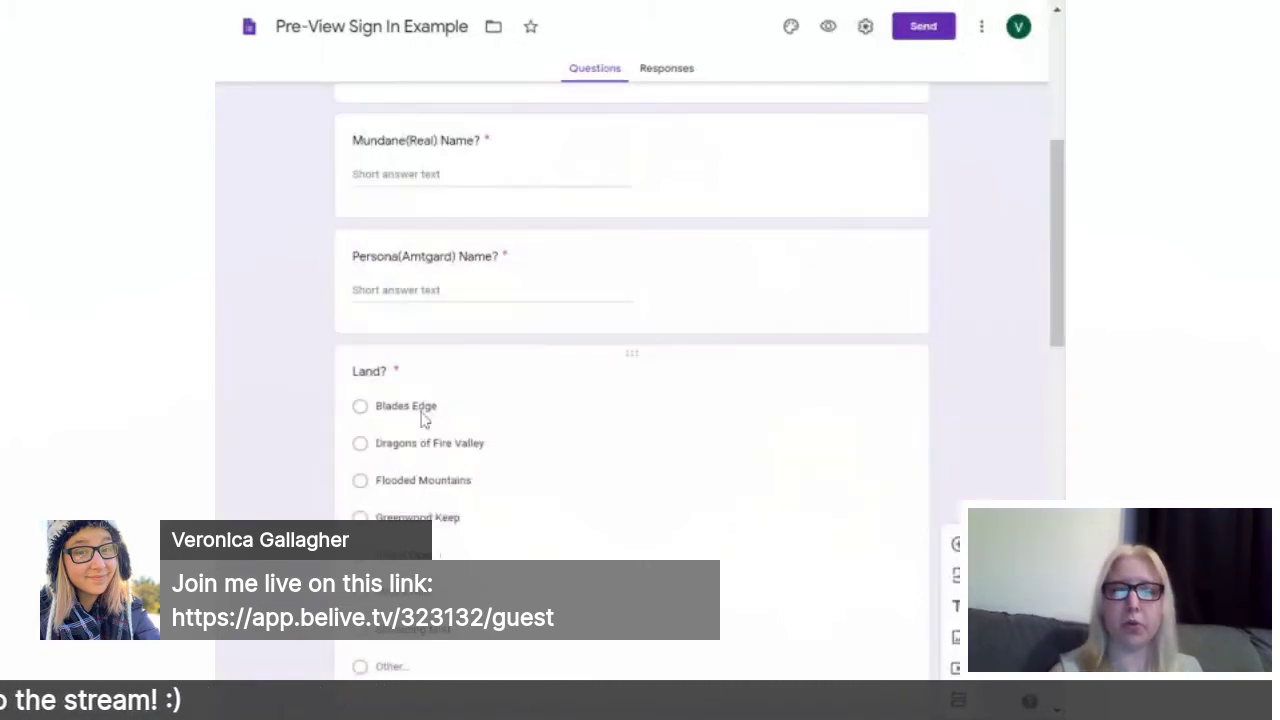
{"action": "scroll", "coordinate": [422, 420], "scroll_direction": "down", "scroll_amount": 2}
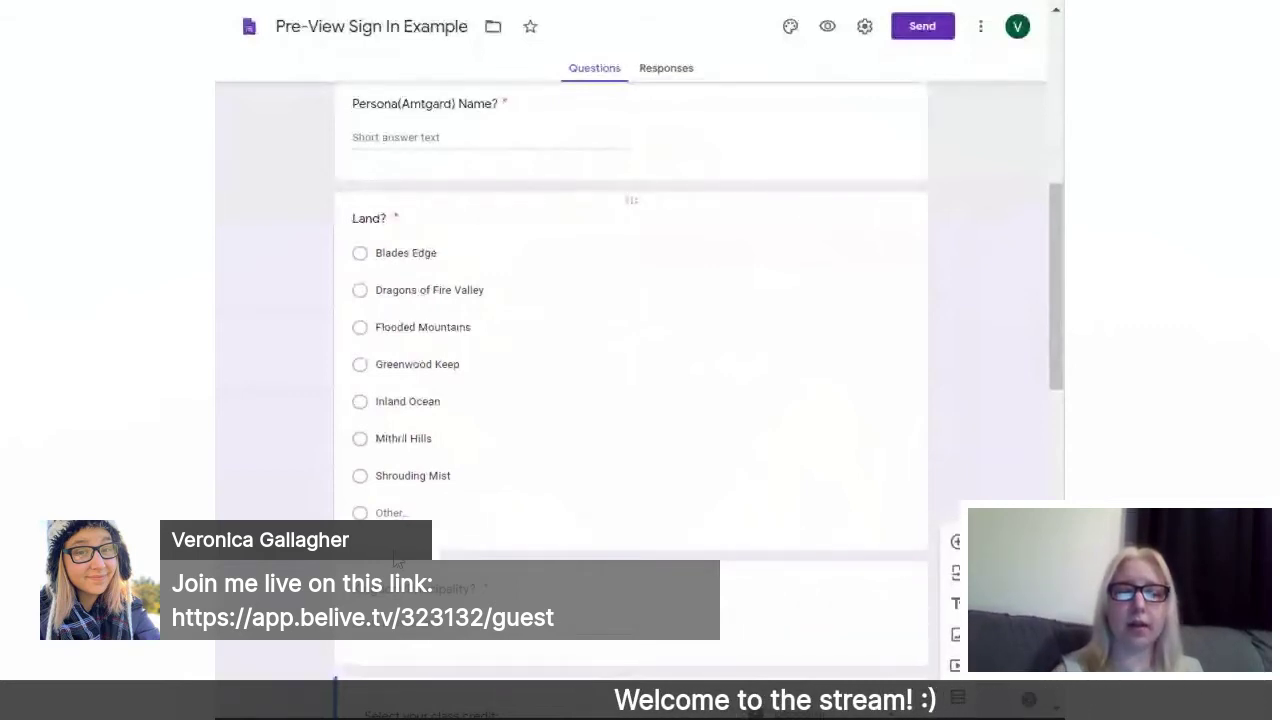
{"action": "scroll", "coordinate": [414, 408], "scroll_direction": "down", "scroll_amount": 5}
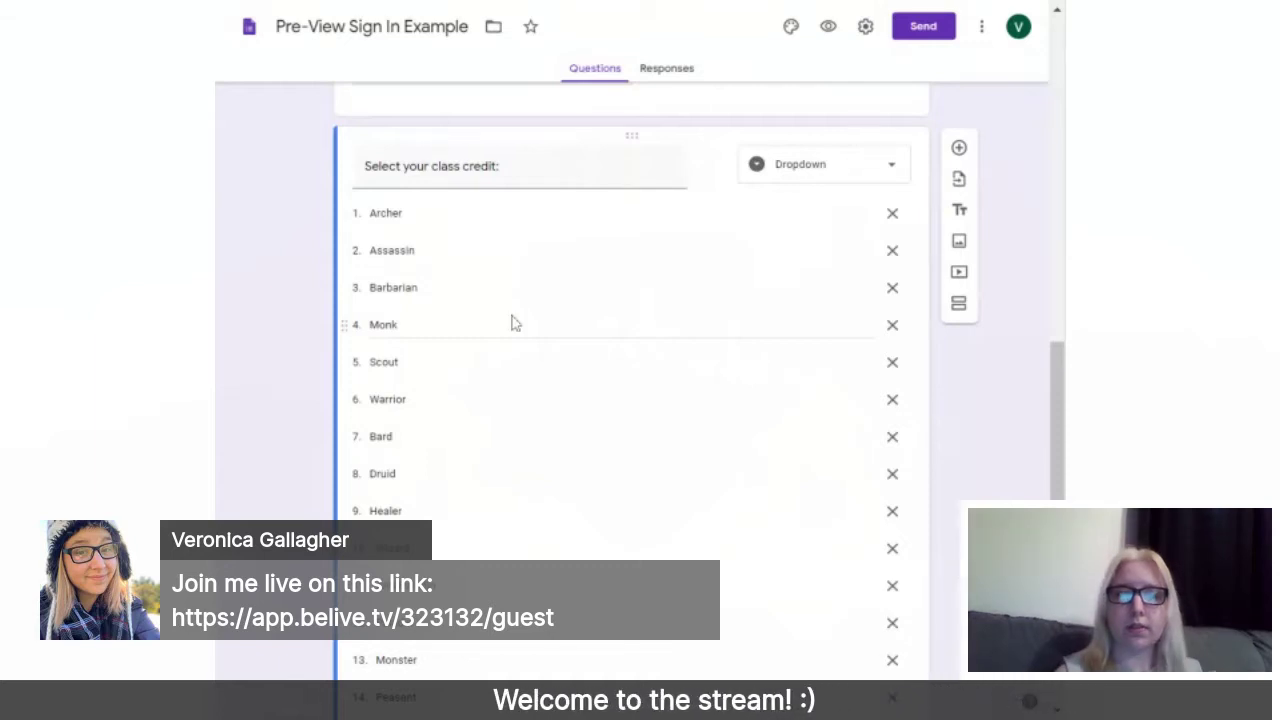
{"action": "scroll", "coordinate": [514, 322], "scroll_direction": "down", "scroll_amount": 1}
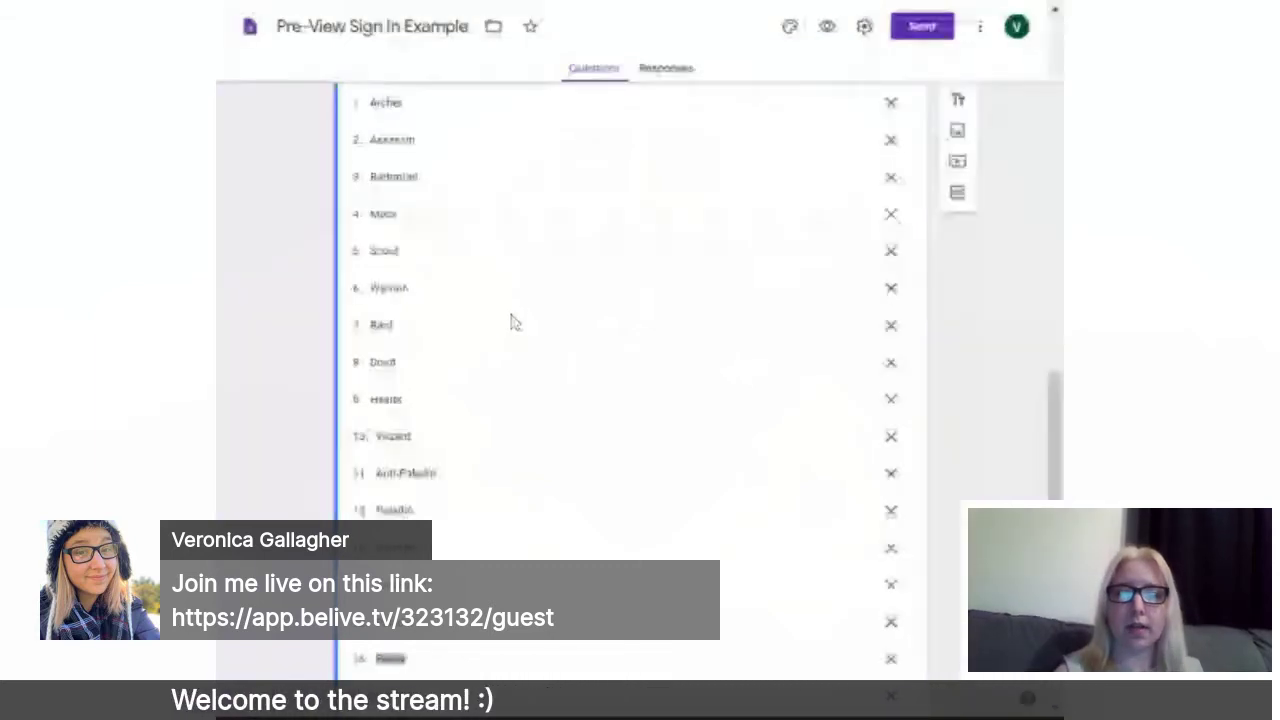
{"action": "scroll", "coordinate": [514, 320], "scroll_direction": "down", "scroll_amount": 1}
{"action": "scroll", "coordinate": [480, 515], "scroll_direction": "down", "scroll_amount": 3}
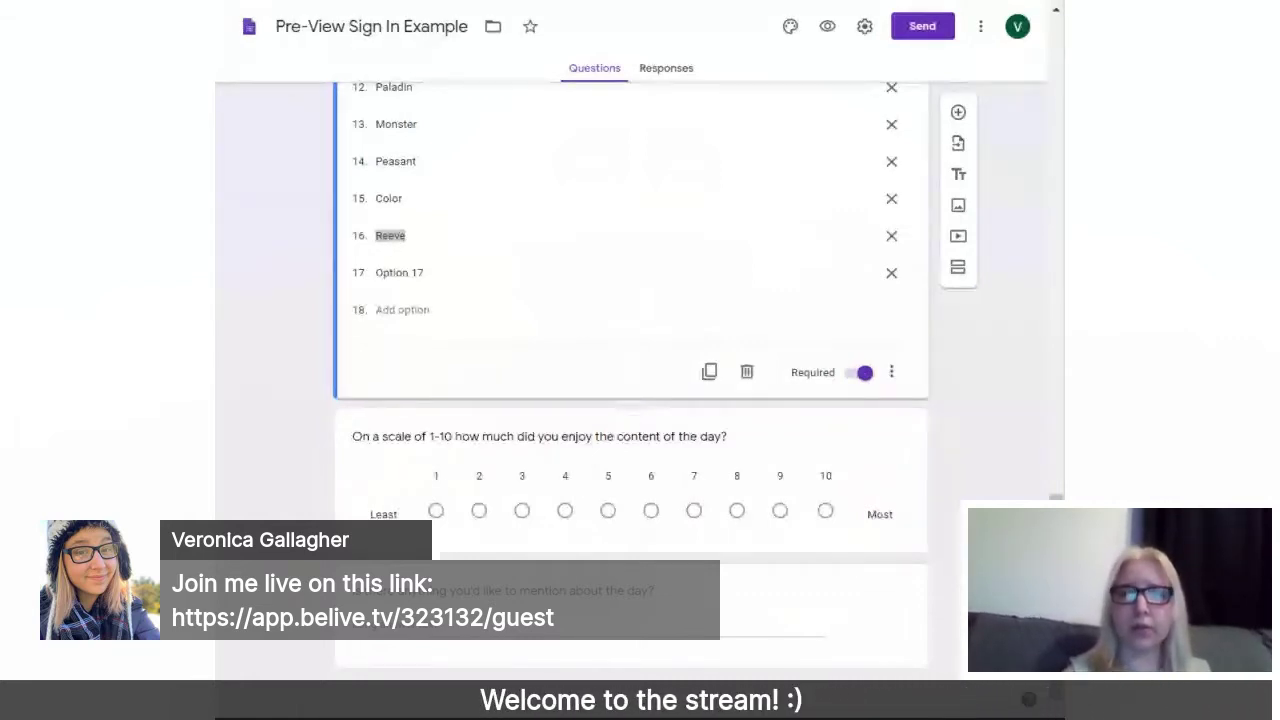
{"action": "scroll", "coordinate": [503, 515], "scroll_direction": "up", "scroll_amount": 2}
{"action": "scroll", "coordinate": [503, 515], "scroll_direction": "up", "scroll_amount": 10}
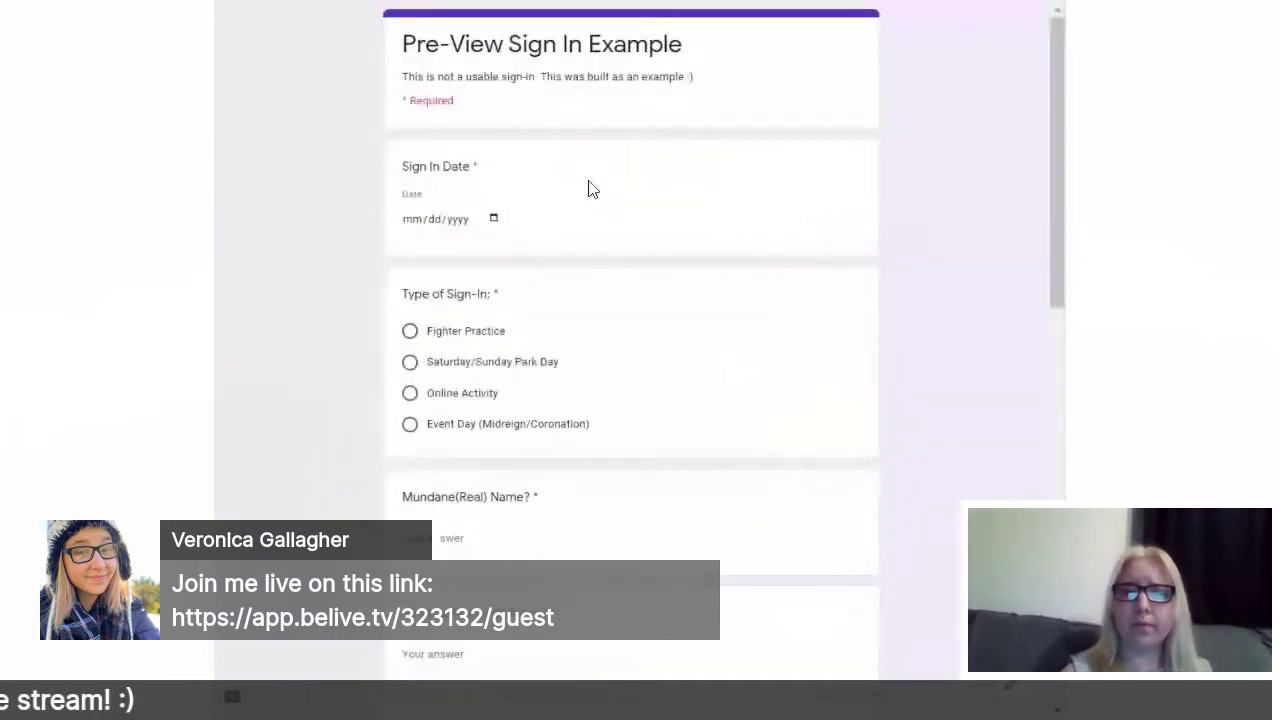
Scroll through the Pre-View Sign In Example preview, then close it to return to Forms home
{"action": "scroll", "coordinate": [590, 190], "scroll_direction": "down", "scroll_amount": 1}
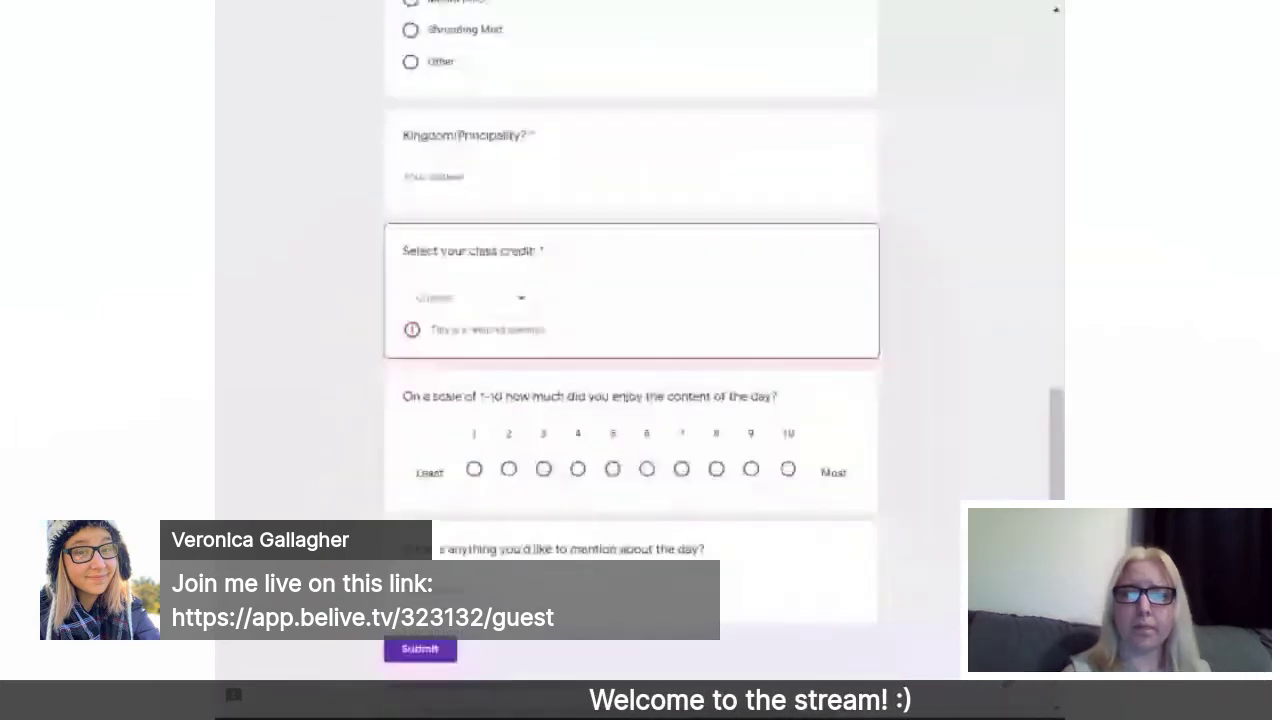
{"action": "scroll", "coordinate": [471, 297], "scroll_direction": "down", "scroll_amount": 1}
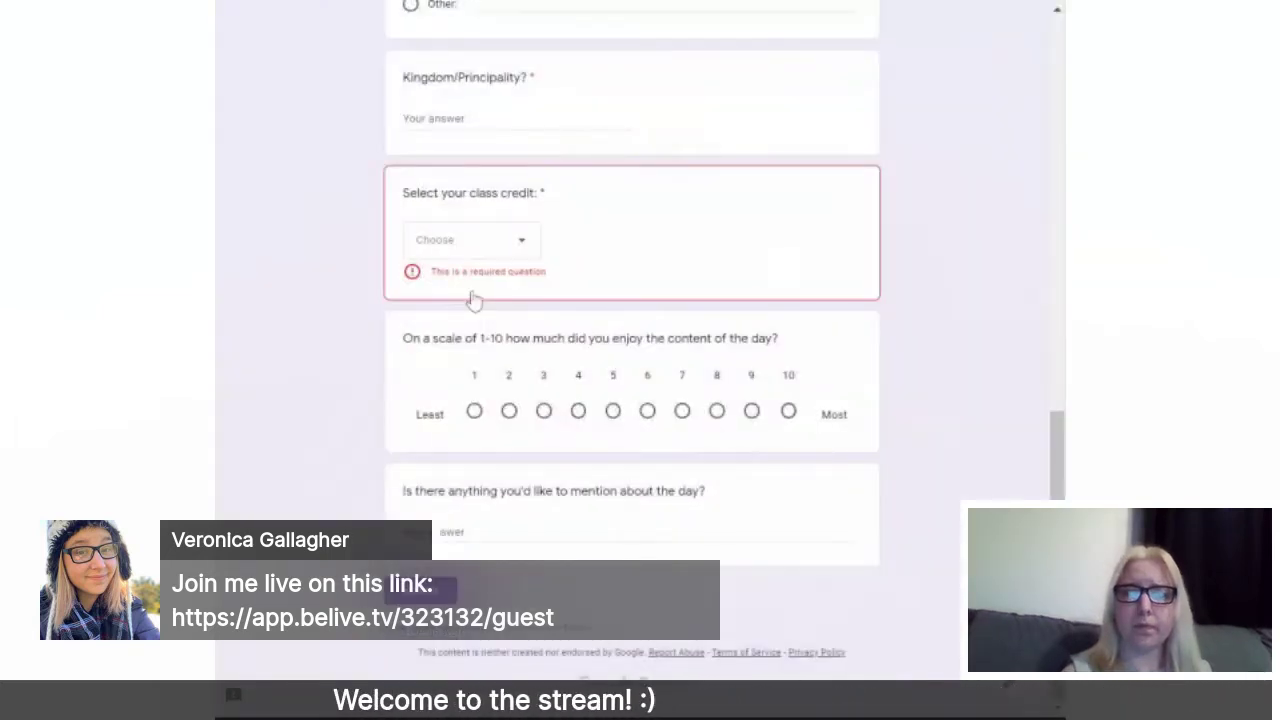
{"action": "scroll", "coordinate": [474, 300], "scroll_direction": "up", "scroll_amount": 2}
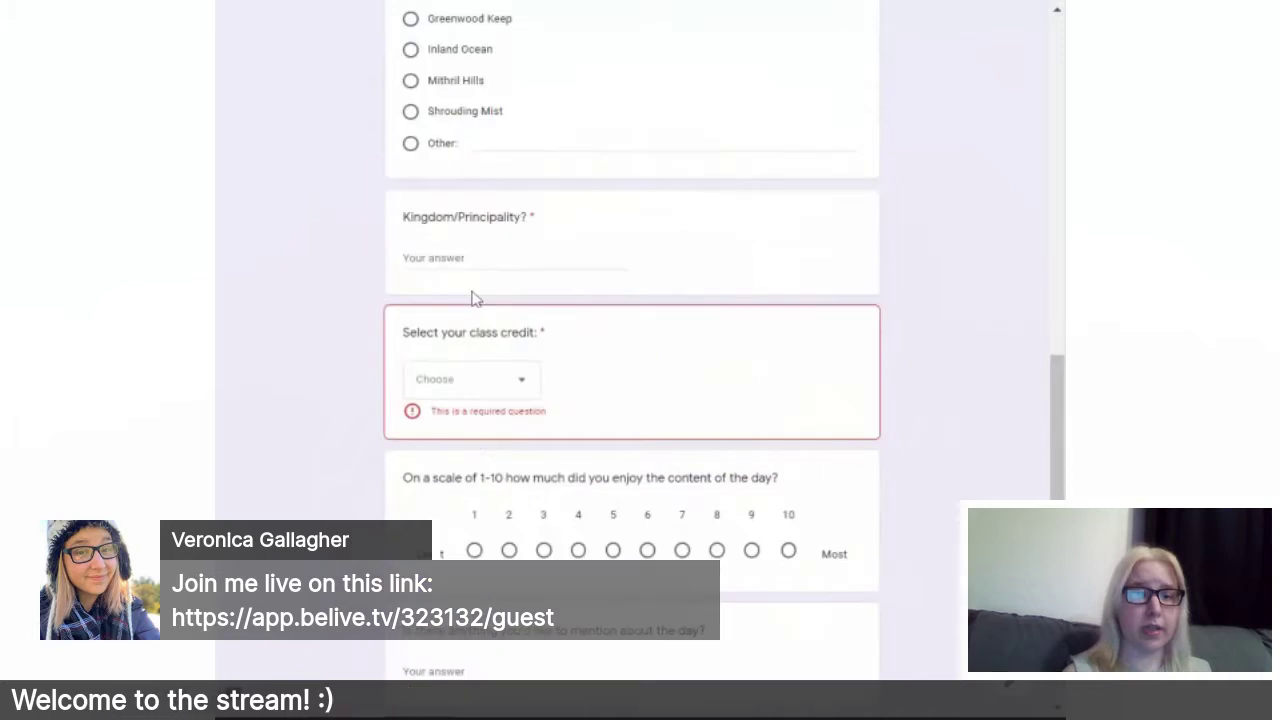
{"action": "scroll", "coordinate": [471, 297], "scroll_direction": "up", "scroll_amount": 2}
{"action": "scroll", "coordinate": [471, 297], "scroll_direction": "down", "scroll_amount": 3}
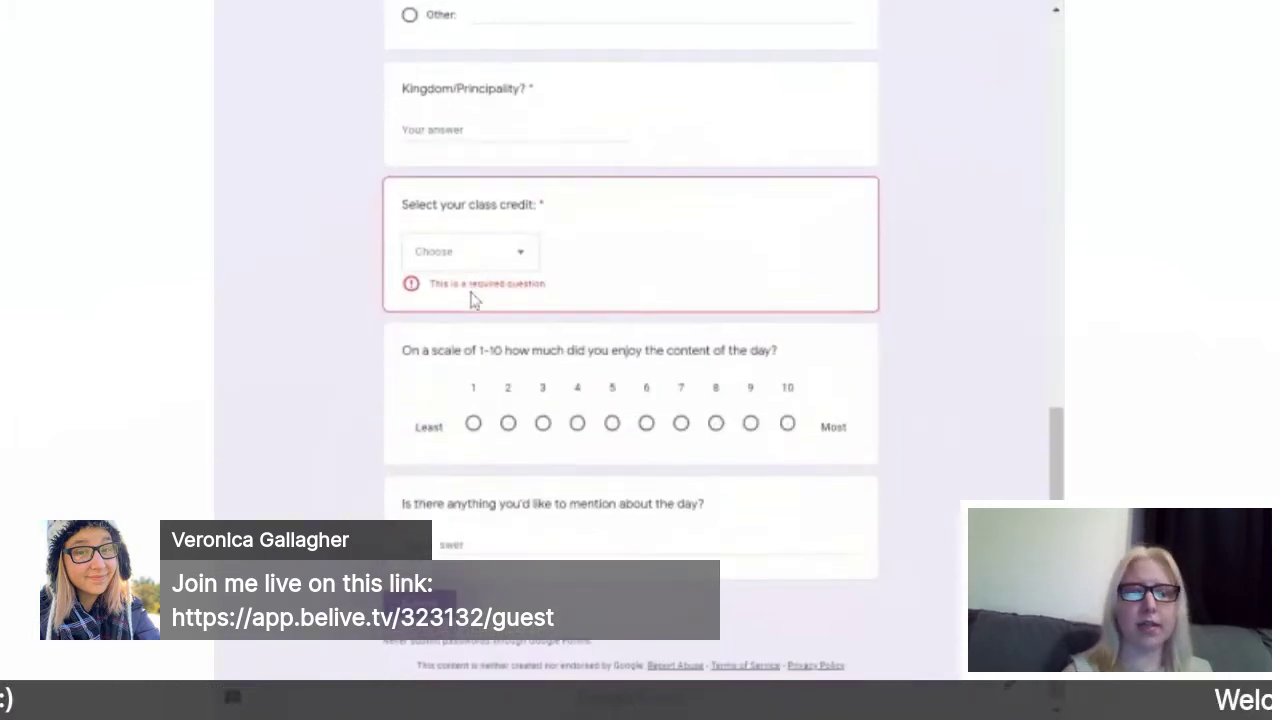
{"action": "scroll", "coordinate": [418, 416], "scroll_direction": "up", "scroll_amount": 10}
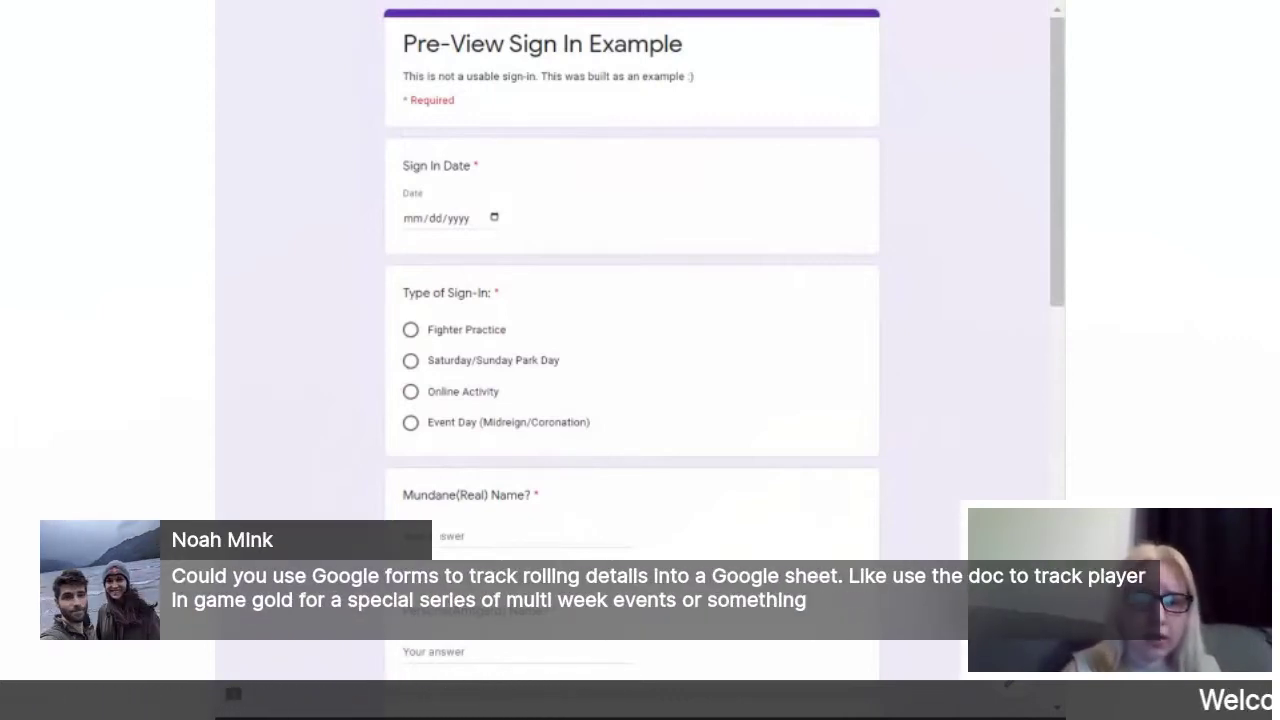
{"action": "key", "text": "ctrl+w"}
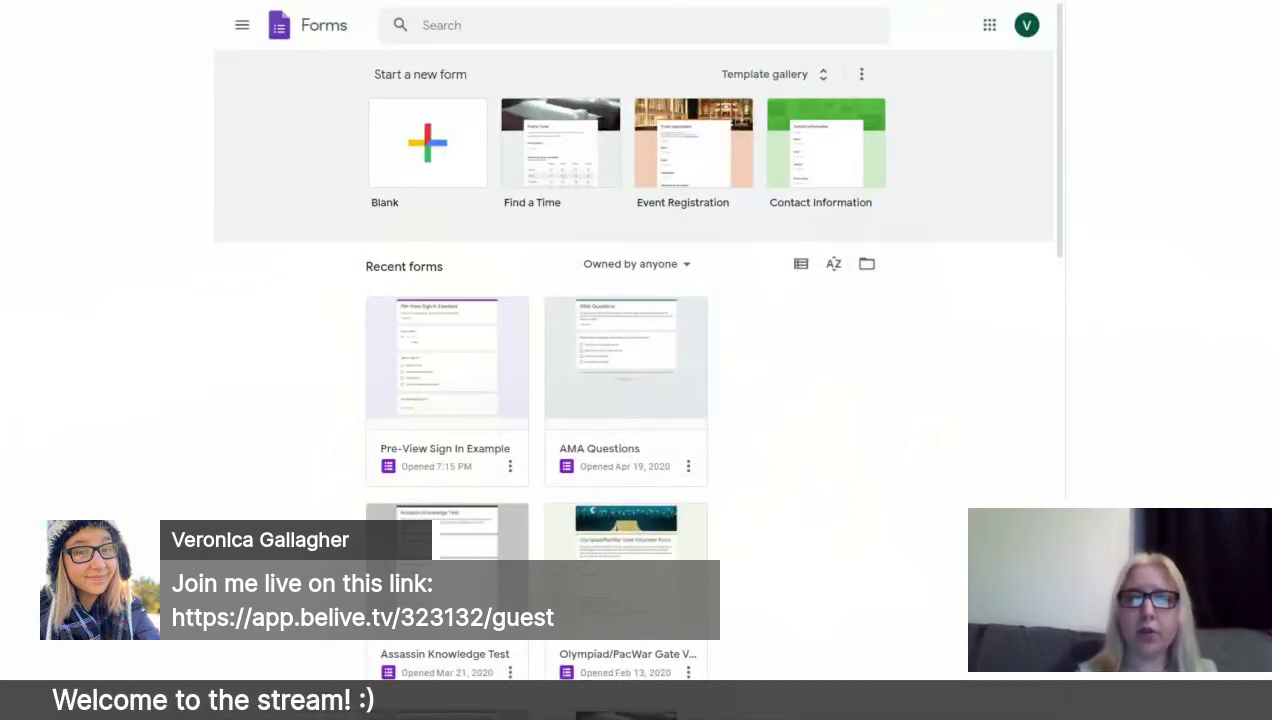
Toggle the Google apps list, then switch over to the Google Drive tab
{"action": "left_click", "coordinate": [244, 30]}
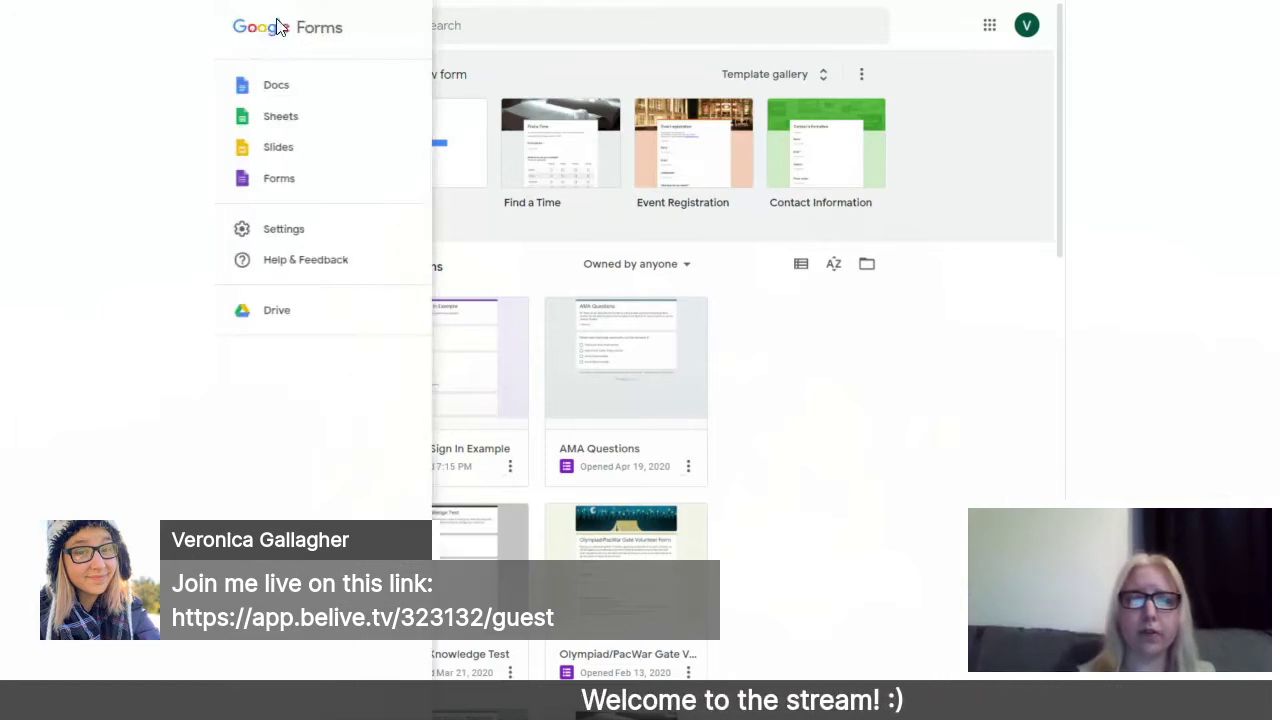
{"action": "left_click", "coordinate": [277, 30]}
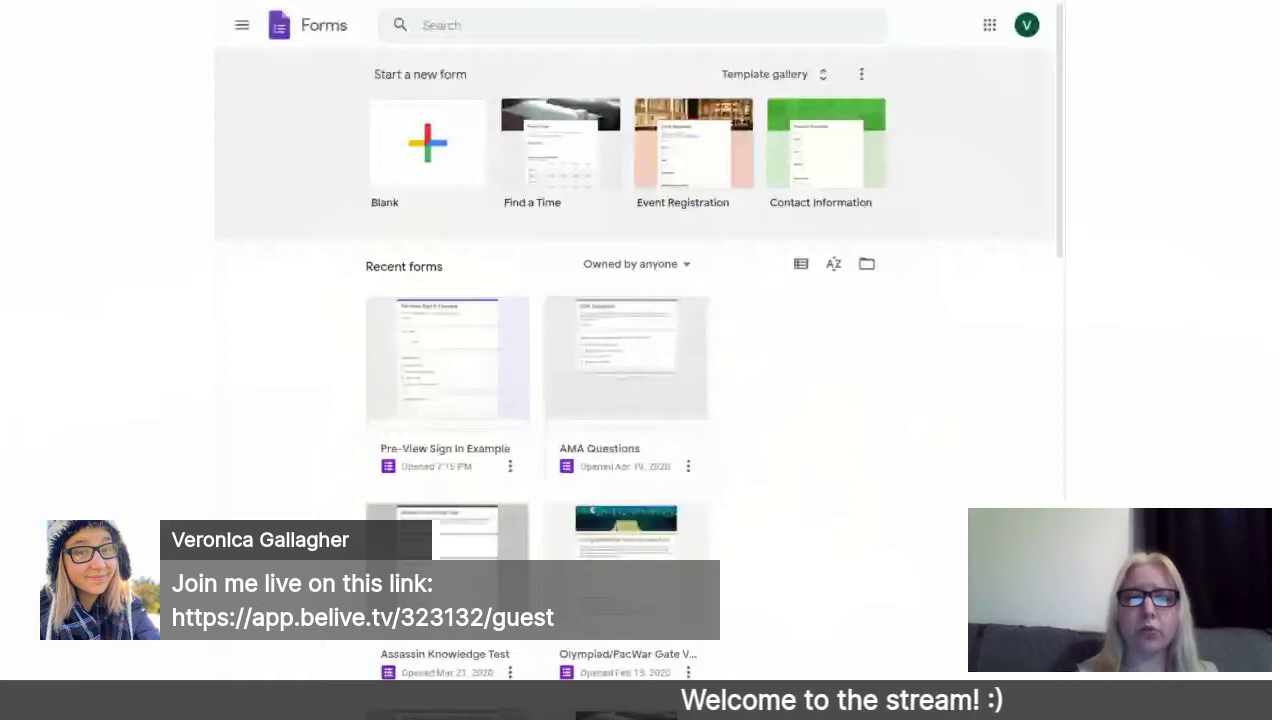
{"action": "key", "text": "ctrl+Tab"}
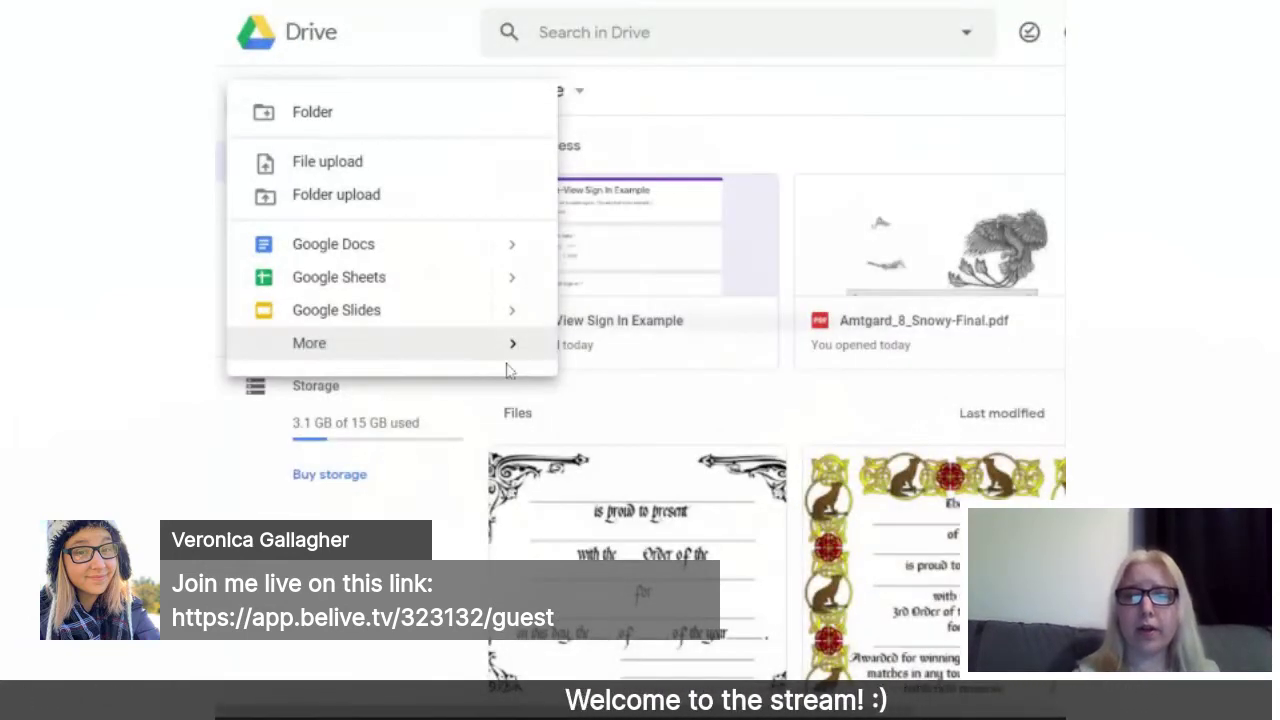
Create a blank Google Form from Drive's New > More menu
{"action": "mouse_move", "coordinate": [517, 355]}
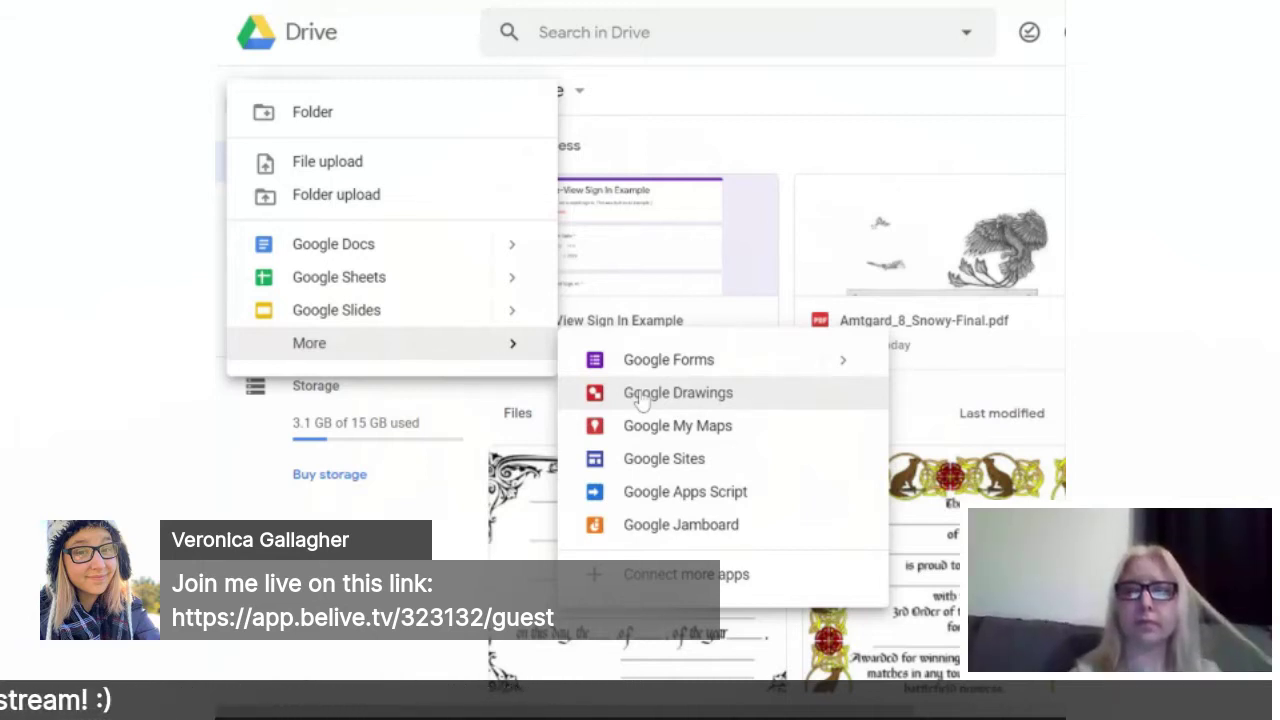
{"action": "left_click", "coordinate": [640, 395]}
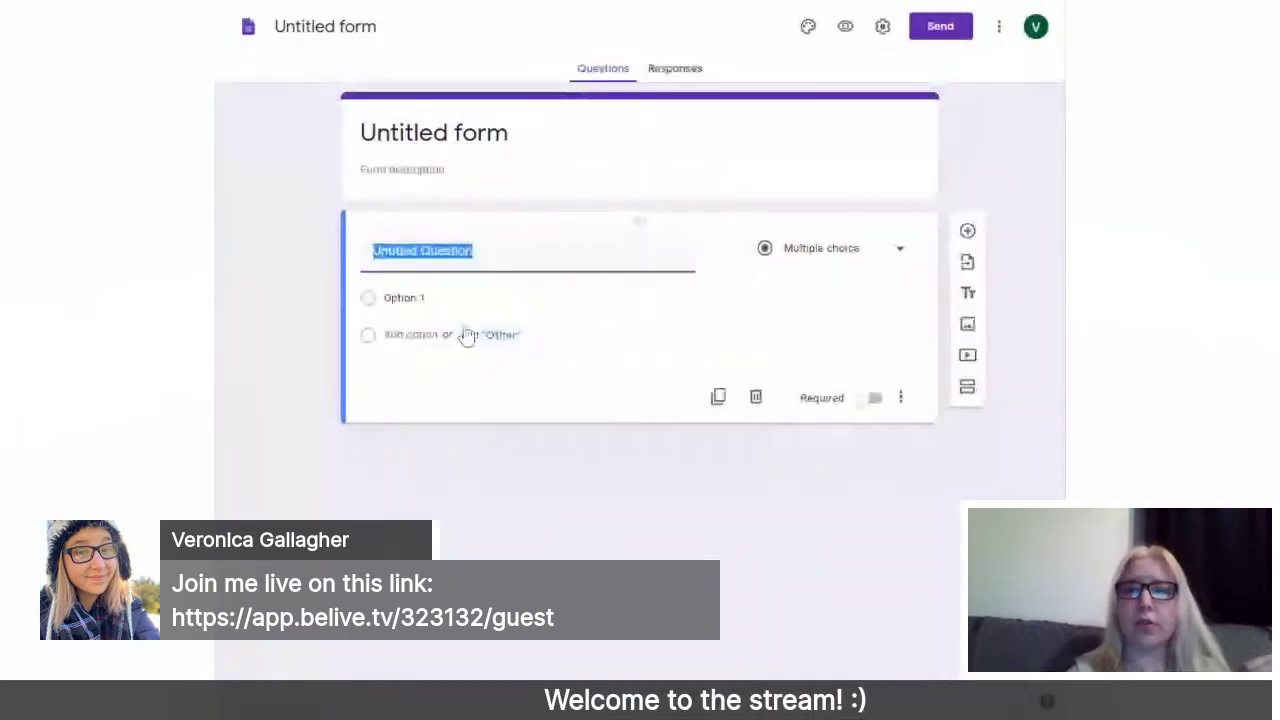
Try green, then settle on dark purple as the theme colour, and start choosing a header image
{"action": "left_click", "coordinate": [808, 30]}
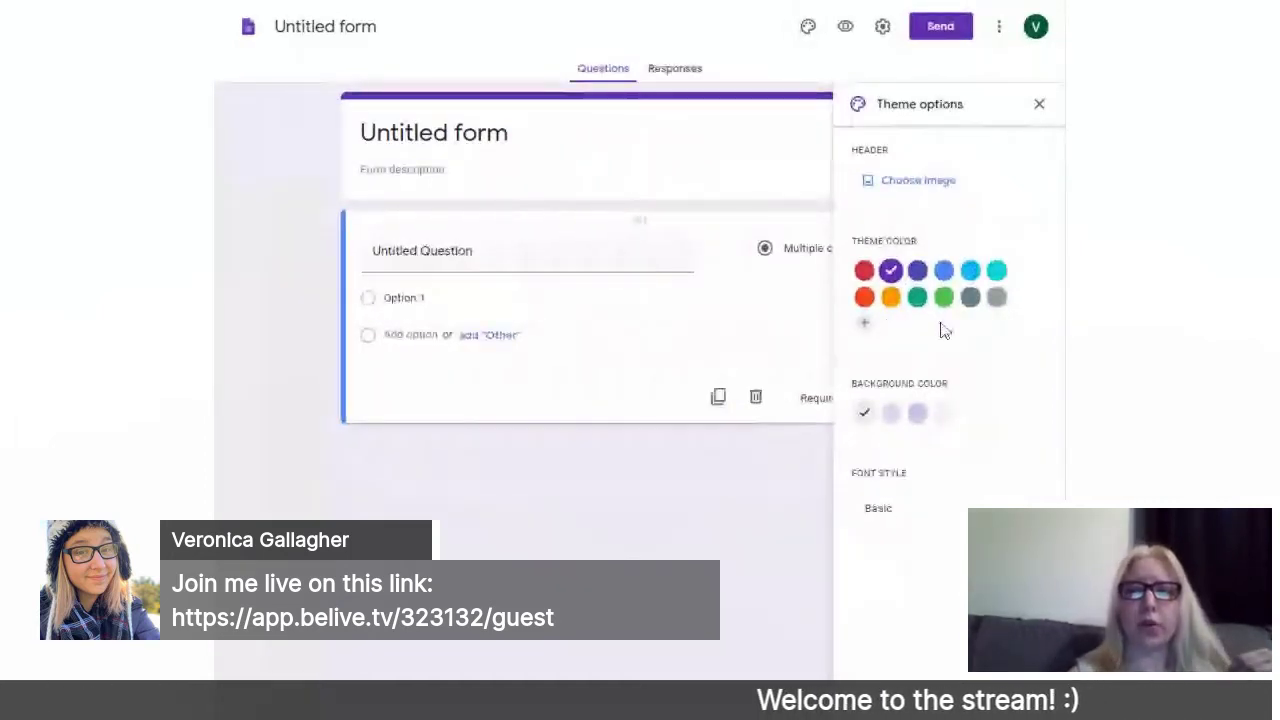
{"action": "left_click", "coordinate": [945, 300]}
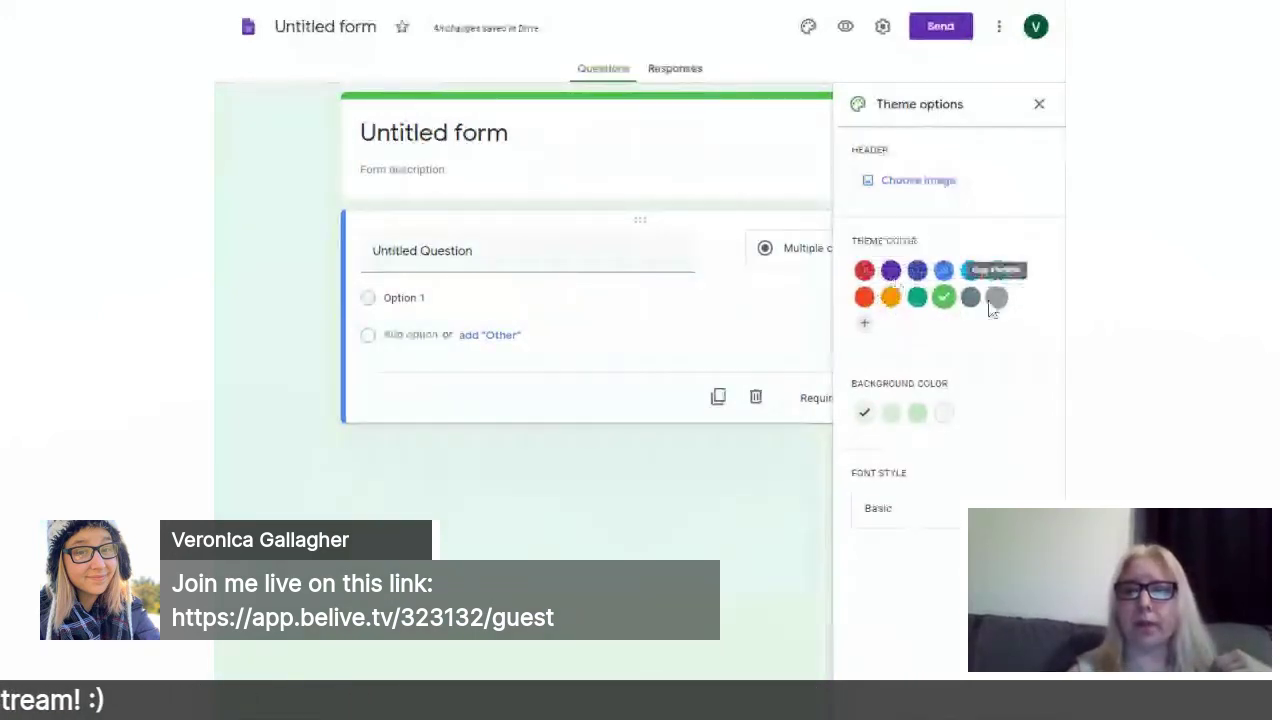
{"action": "left_click", "coordinate": [915, 273]}
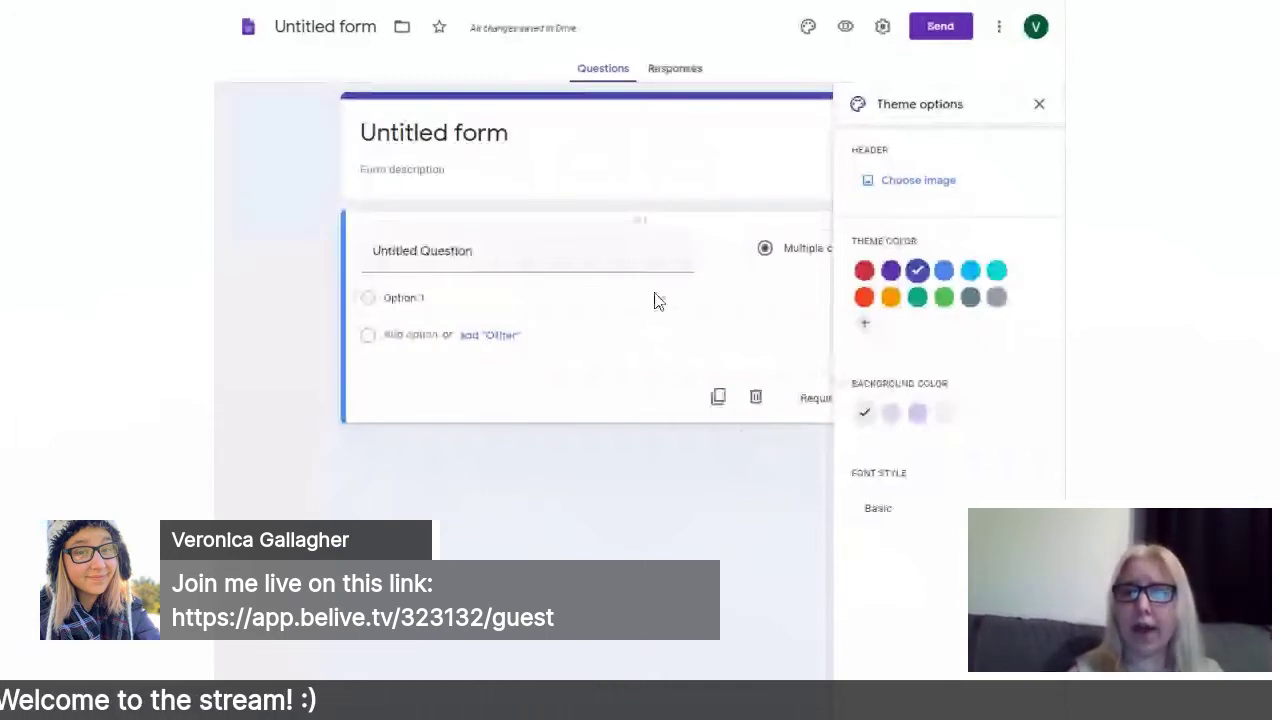
{"action": "left_click", "coordinate": [935, 184]}
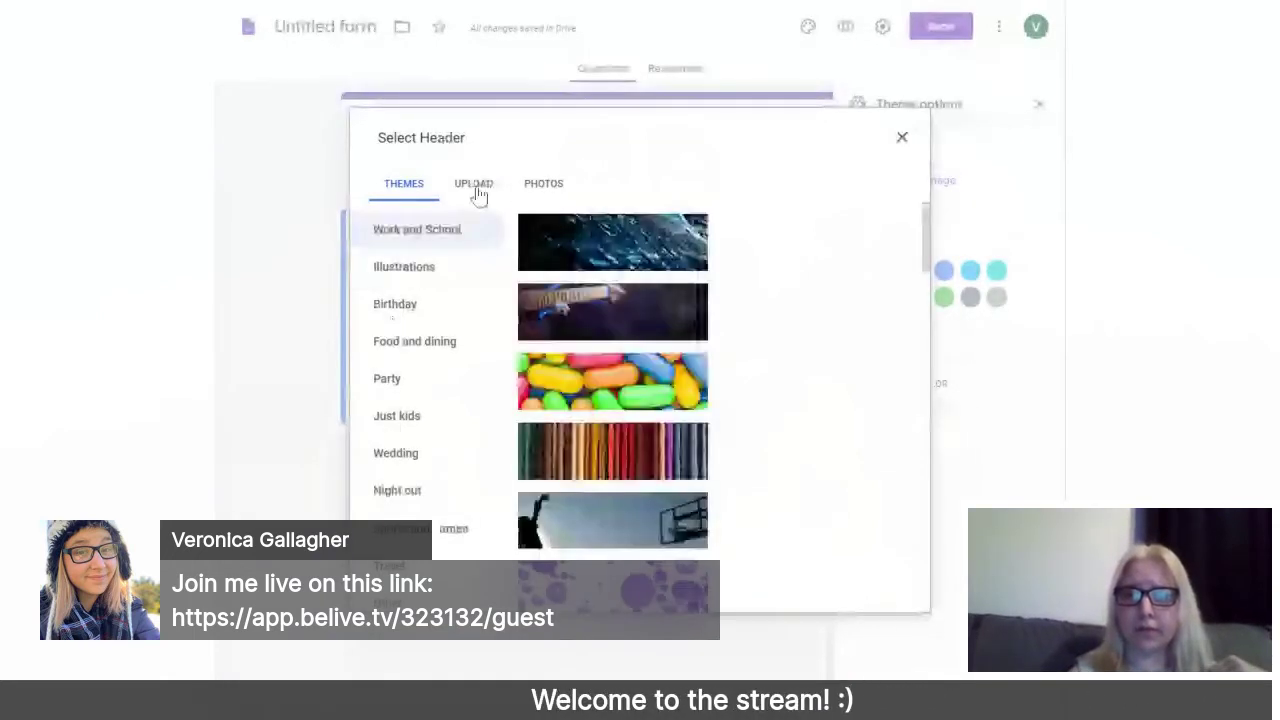
Upload a header picture and crop it to show the mountains
{"action": "left_click", "coordinate": [475, 190]}
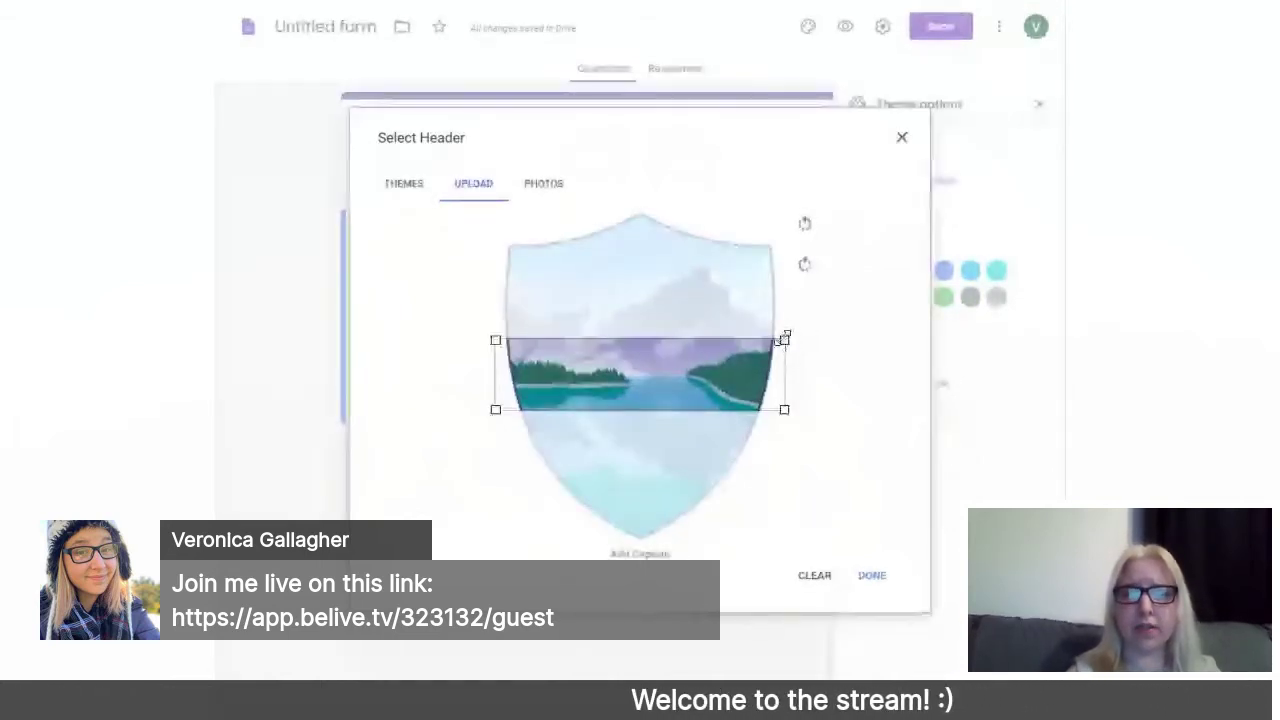
{"action": "left_click_drag", "start_coordinate": [683, 366], "coordinate": [683, 284]}
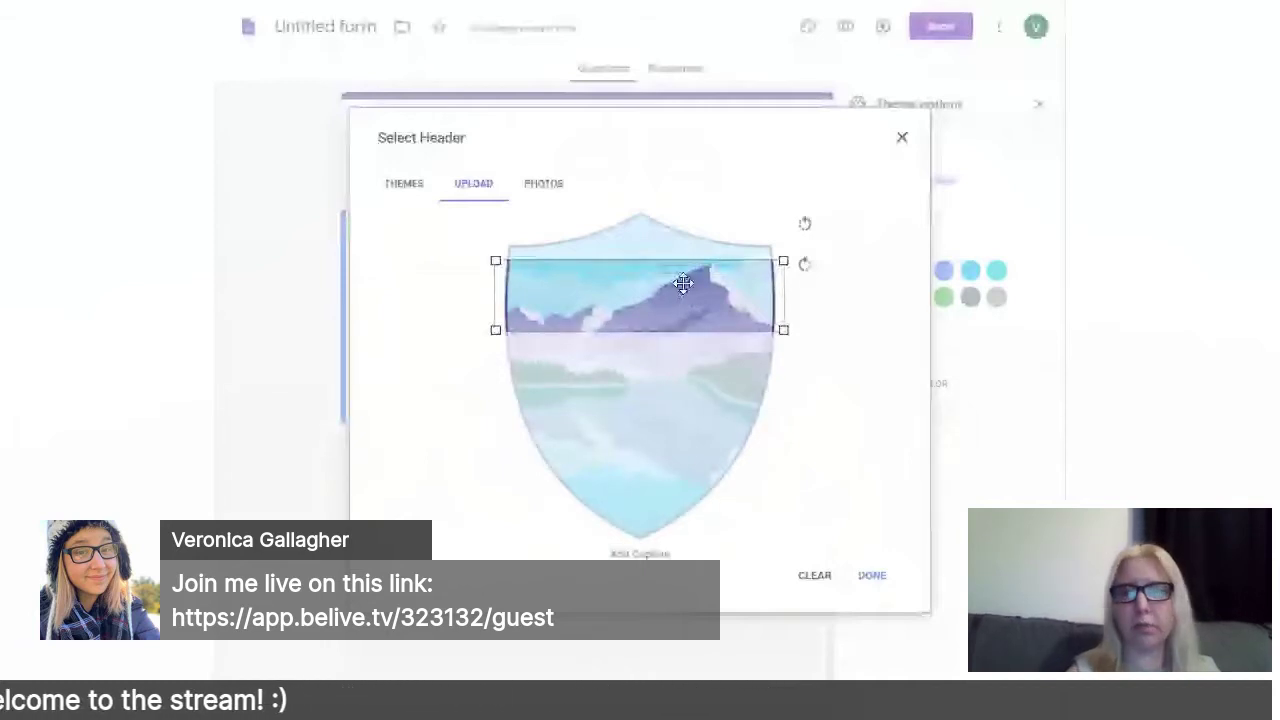
{"action": "left_click_drag", "start_coordinate": [675, 317], "coordinate": [675, 323]}
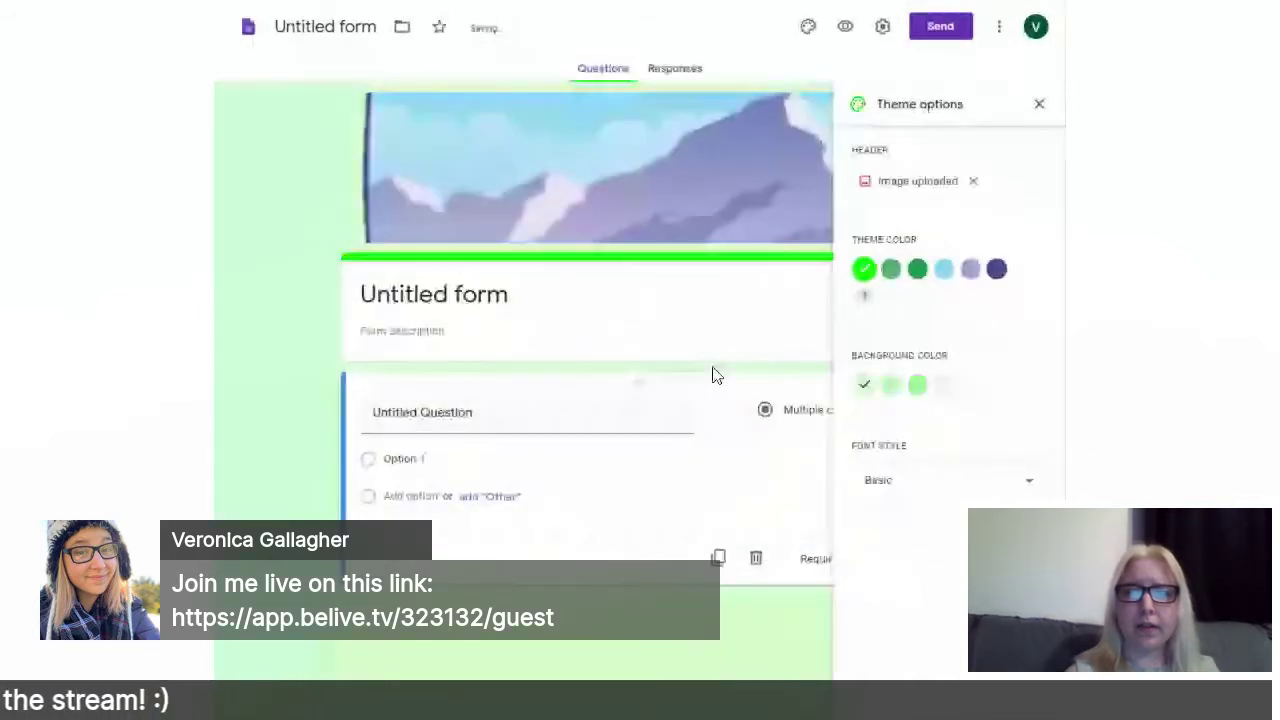
Set the theme colour to light blue and close the theme options
{"action": "left_click", "coordinate": [946, 274]}
{"action": "mouse_move", "coordinate": [729, 417]}
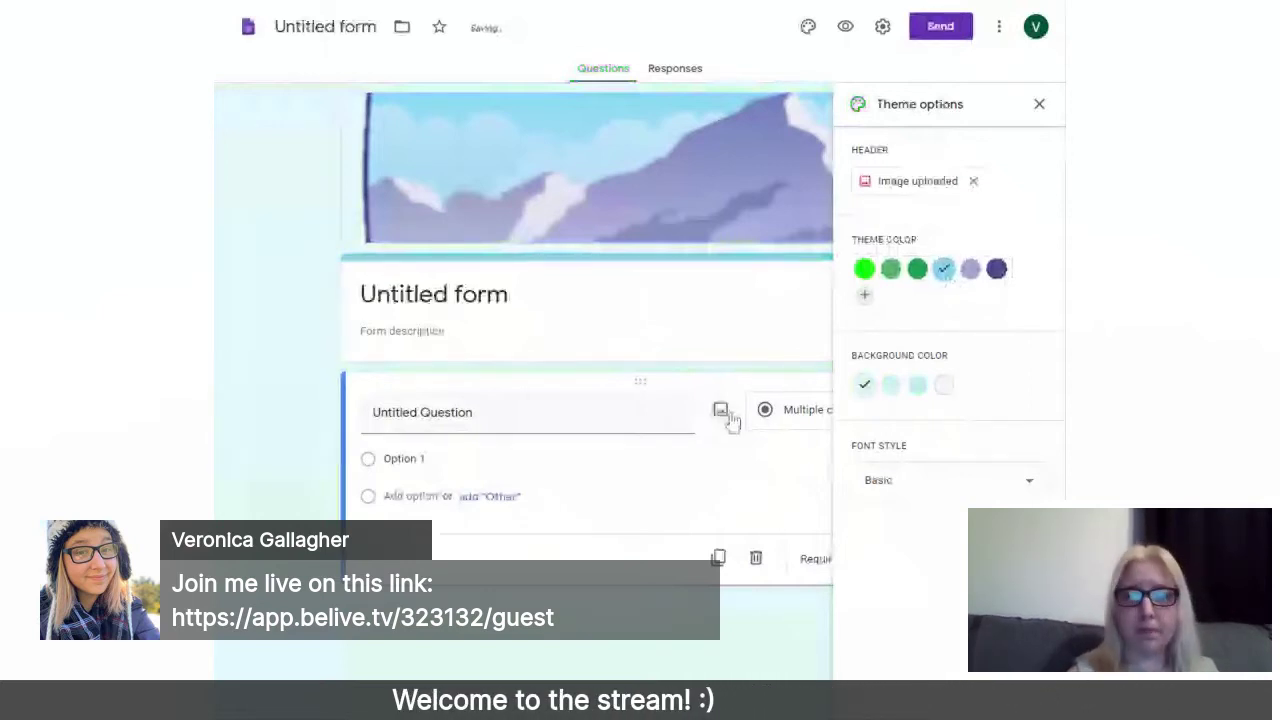
{"action": "left_click", "coordinate": [1040, 105]}
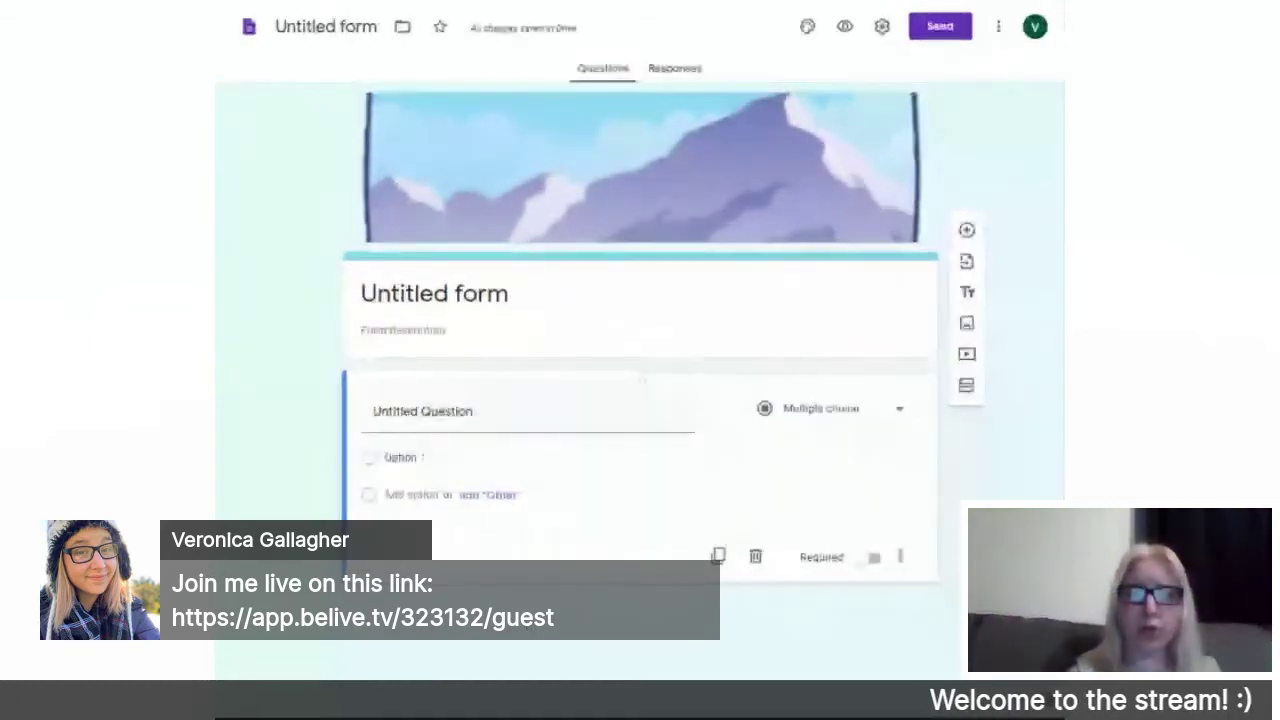
{"action": "left_click", "coordinate": [434, 293]}
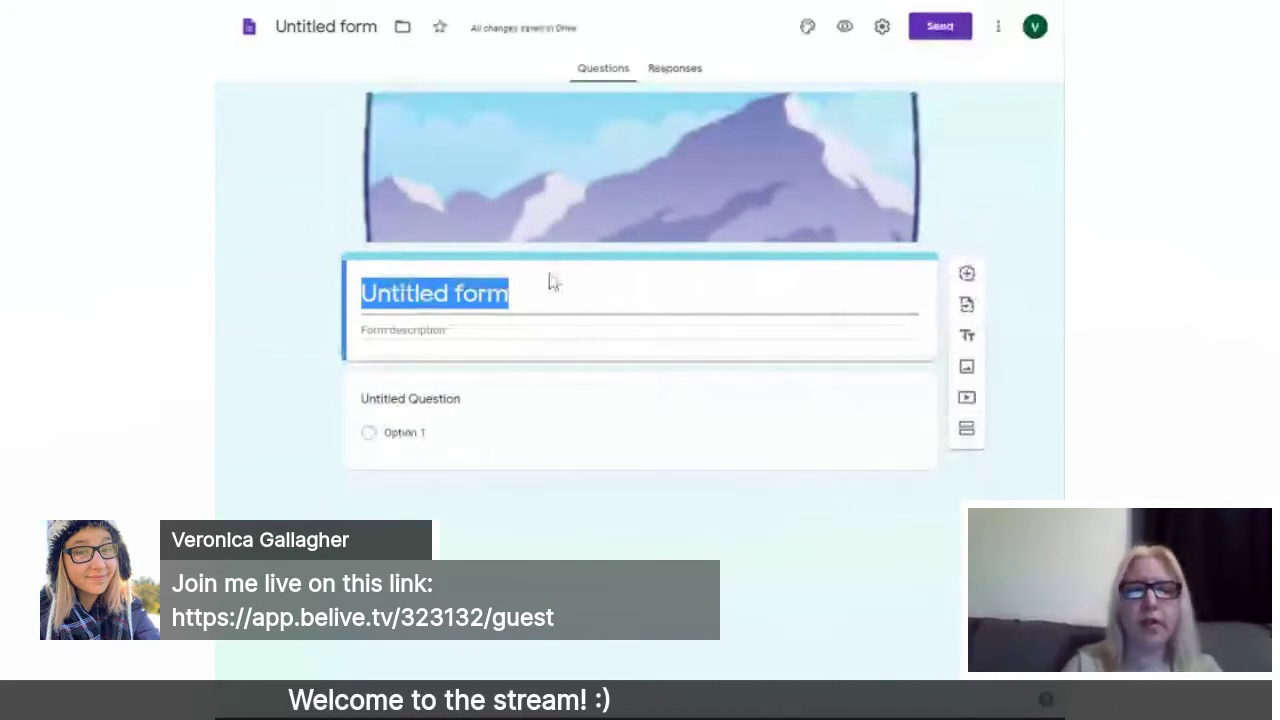
Title the form 'Practice Sign In Sheet' with description 'Online version of land sign in sheet'
{"action": "type", "text": "Practice Sign"}
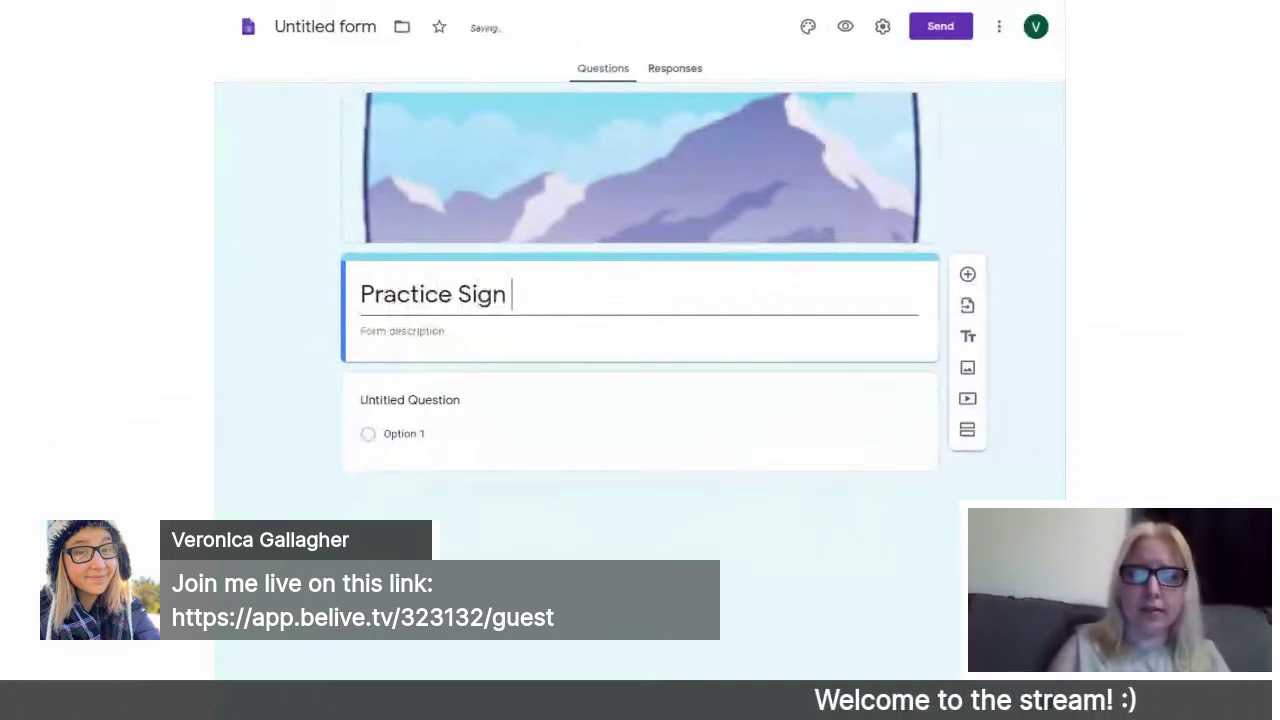
{"action": "type", "text": " In Sheet"}
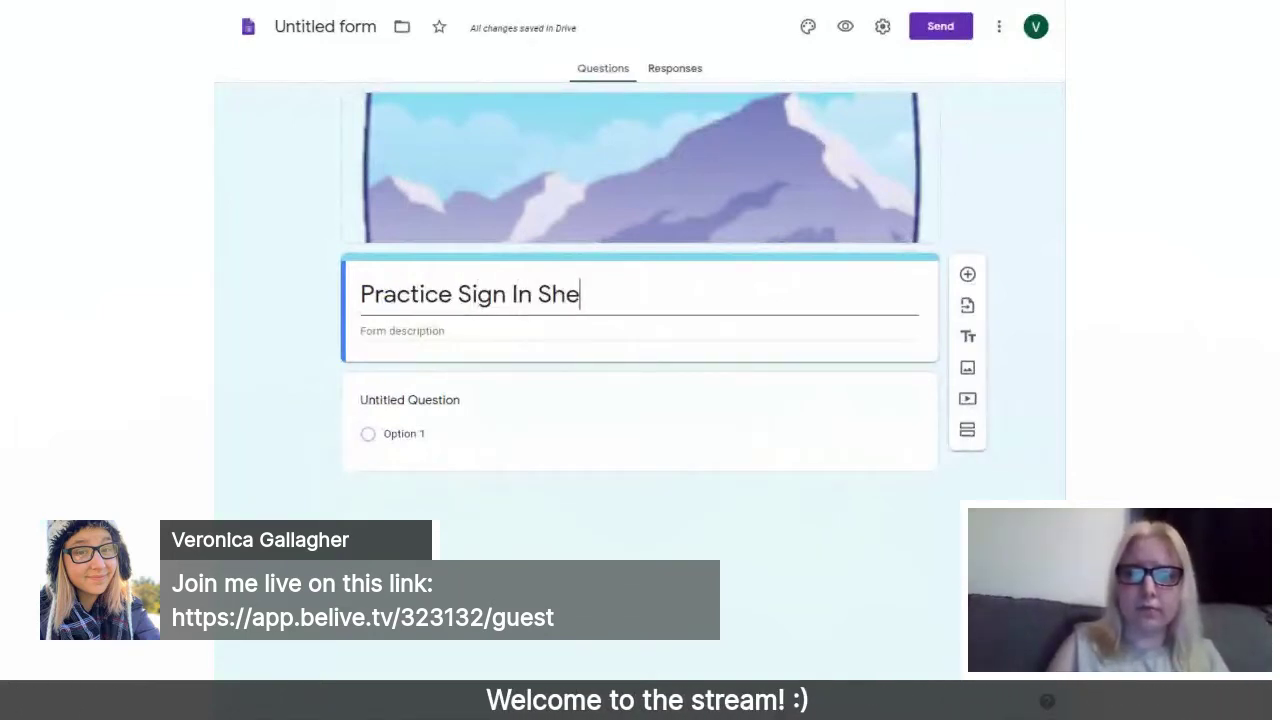
{"action": "left_click", "coordinate": [400, 331]}
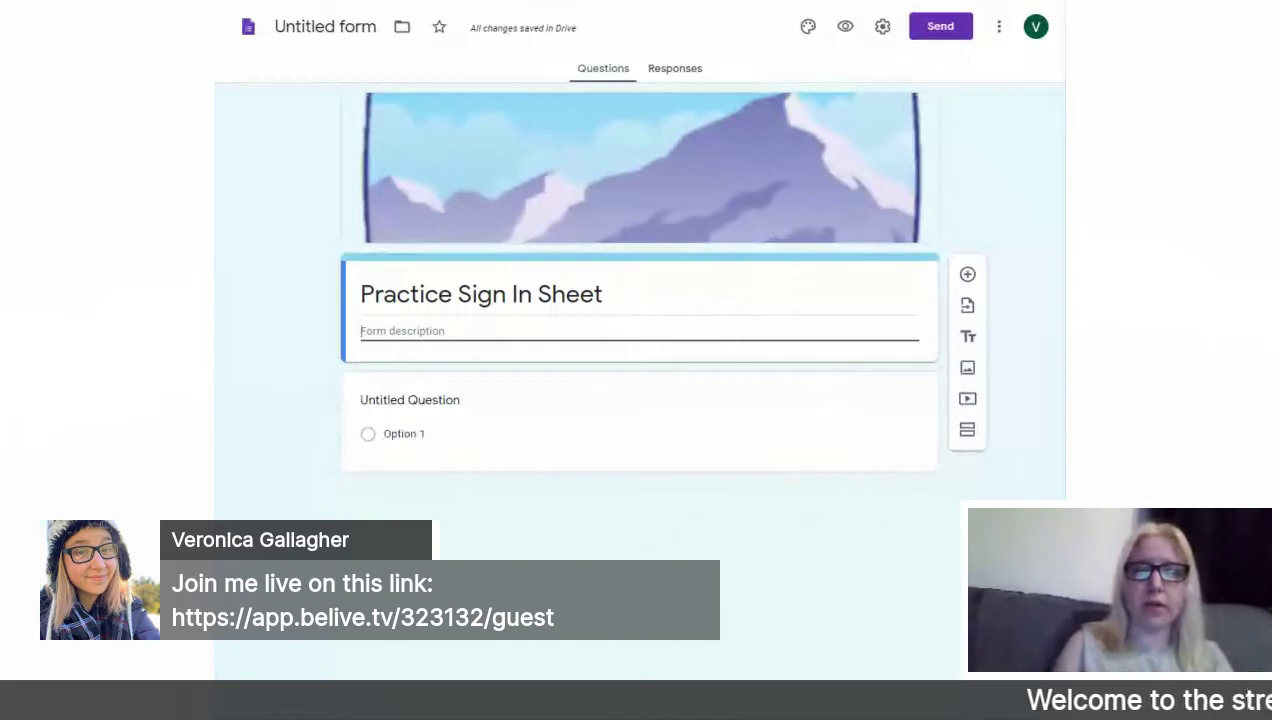
{"action": "type", "text": "Online"}
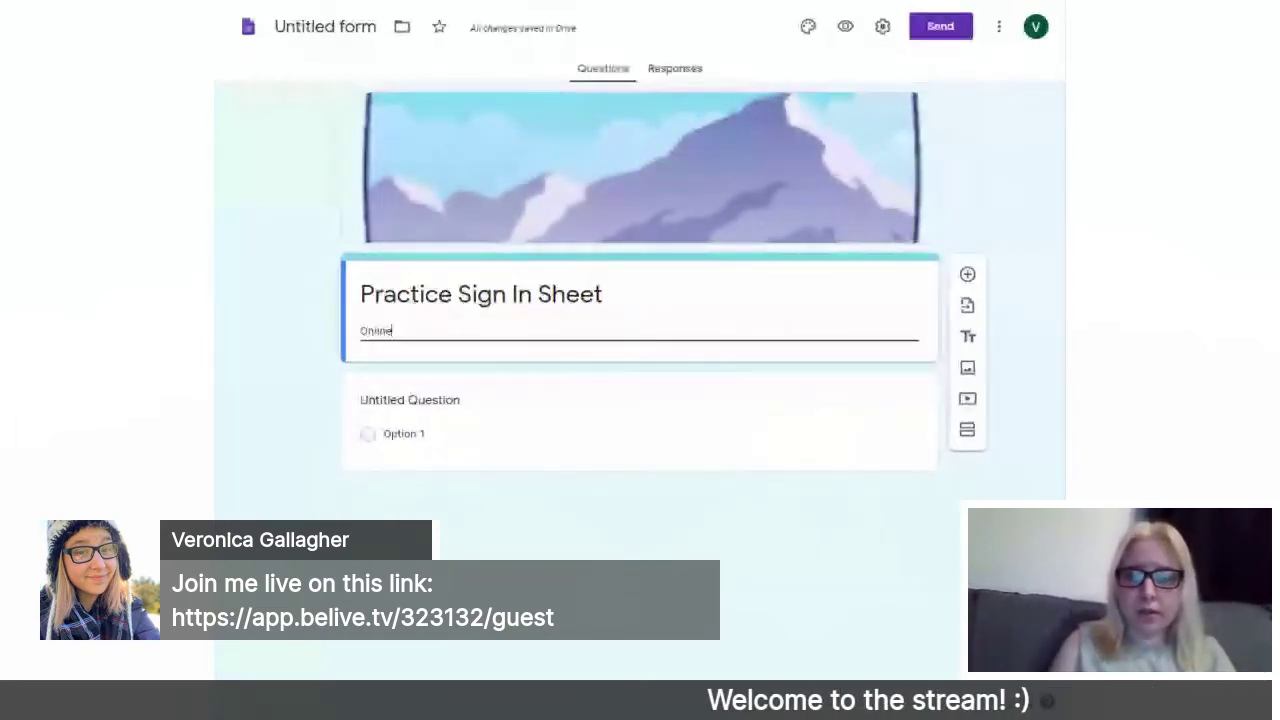
{"action": "type", "text": " version of"}
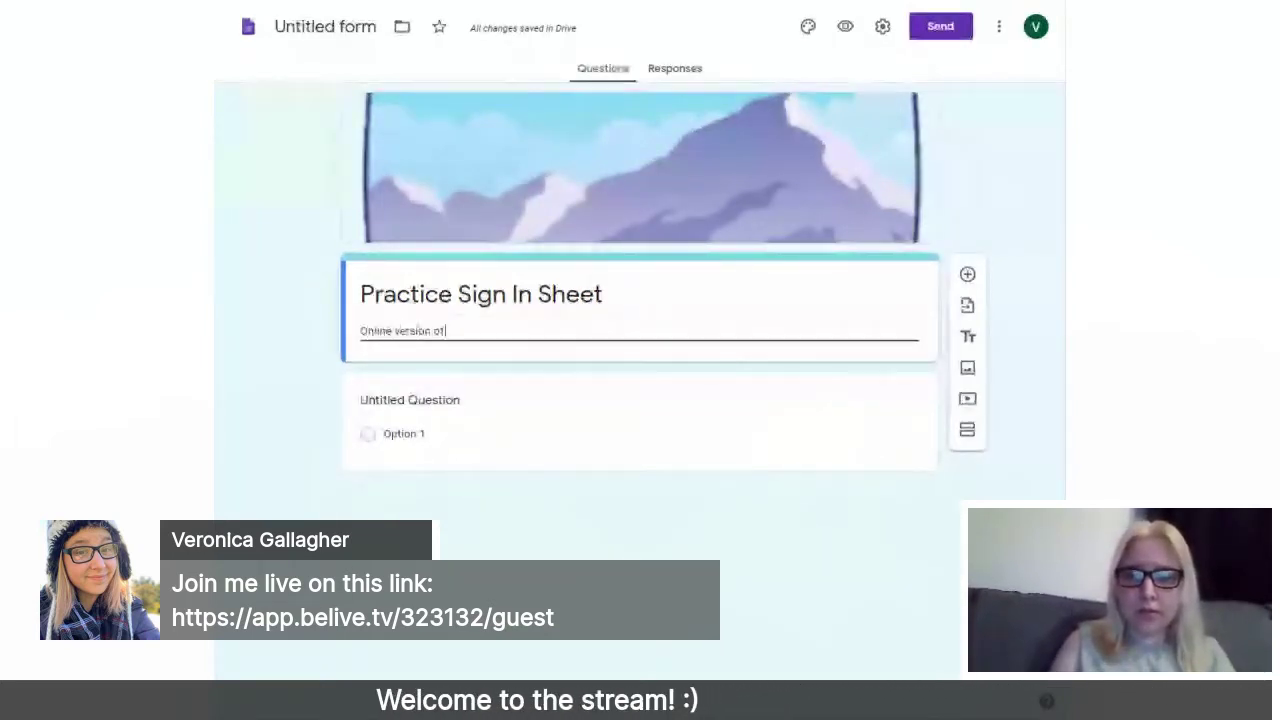
{"action": "type", "text": " land sign in sheet"}
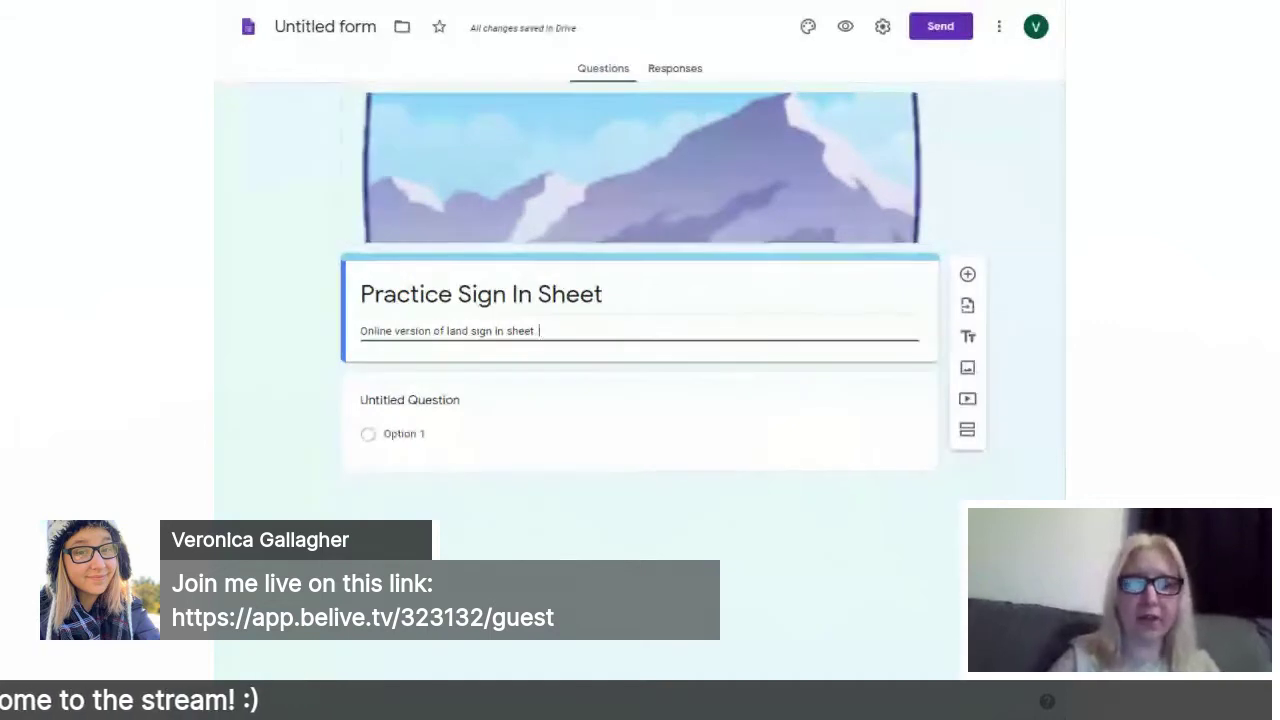
{"action": "left_click", "coordinate": [500, 407]}
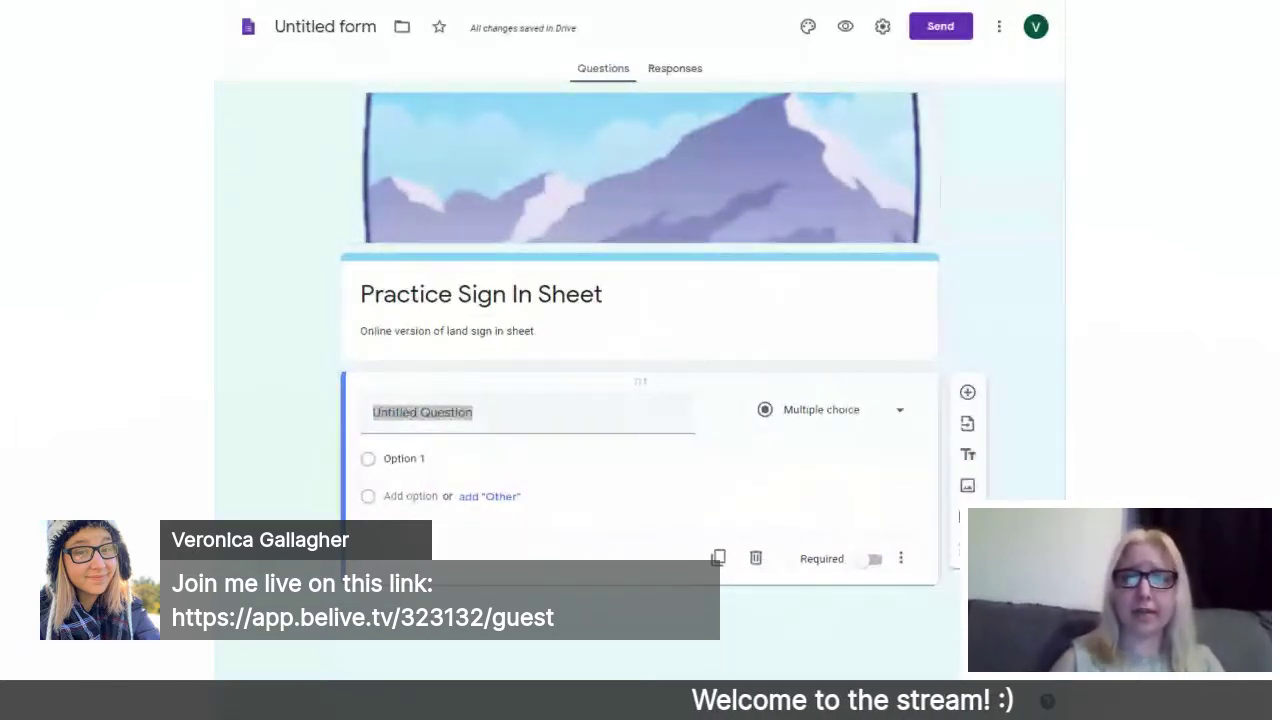
Name the first question 'Sign In Date', change its type to Date, and mark it required
{"action": "key", "text": "alt+Tab"}
{"action": "type", "text": "Sig"}
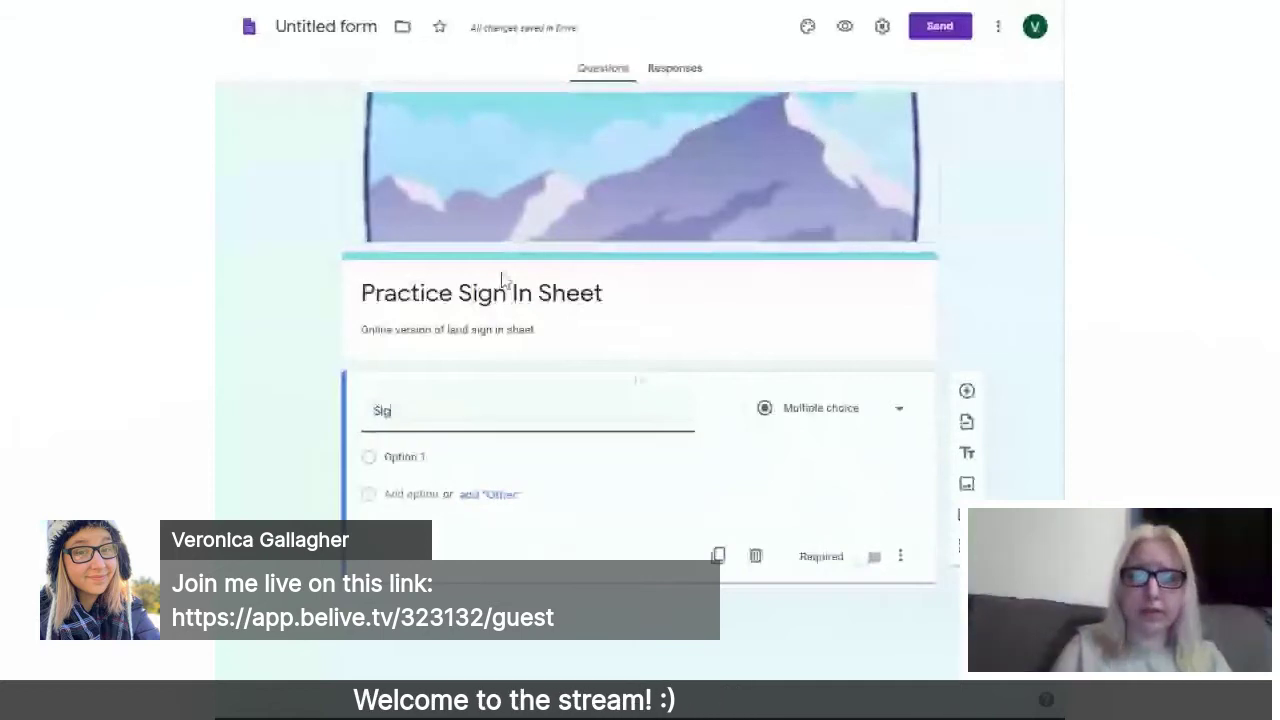
{"action": "type", "text": "n In Date"}
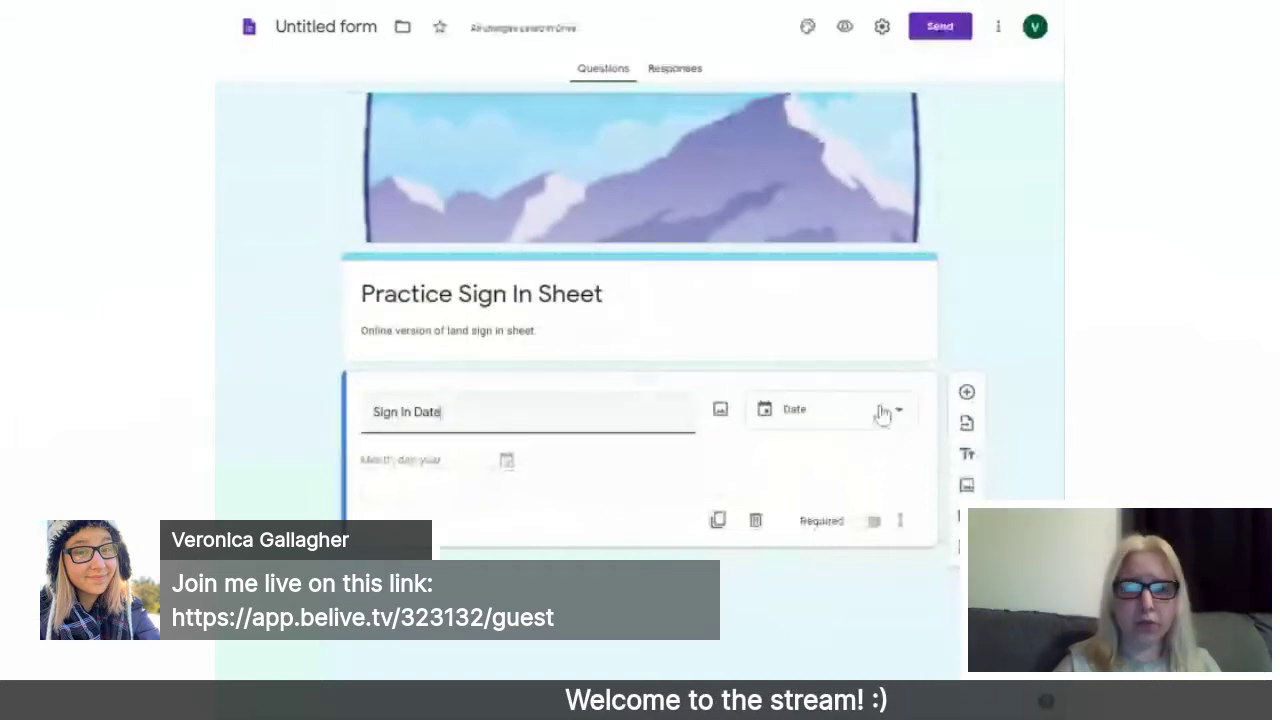
{"action": "left_click", "coordinate": [888, 428]}
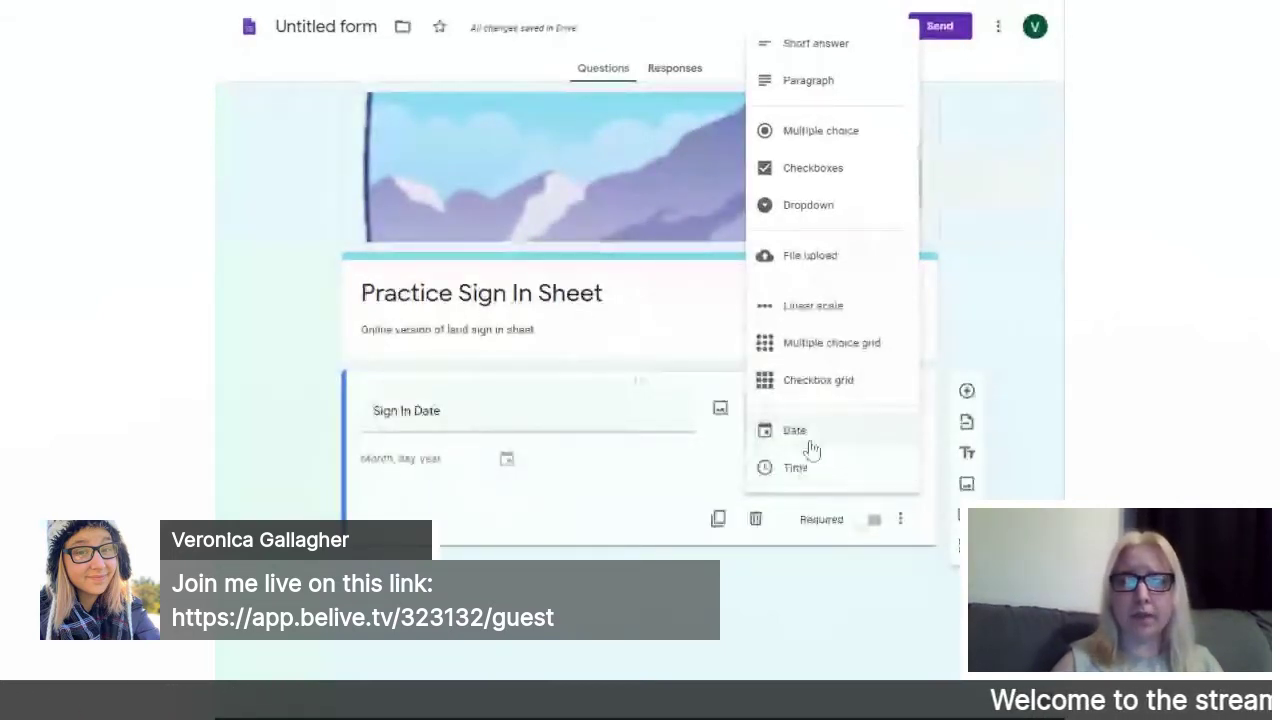
{"action": "left_click", "coordinate": [808, 449]}
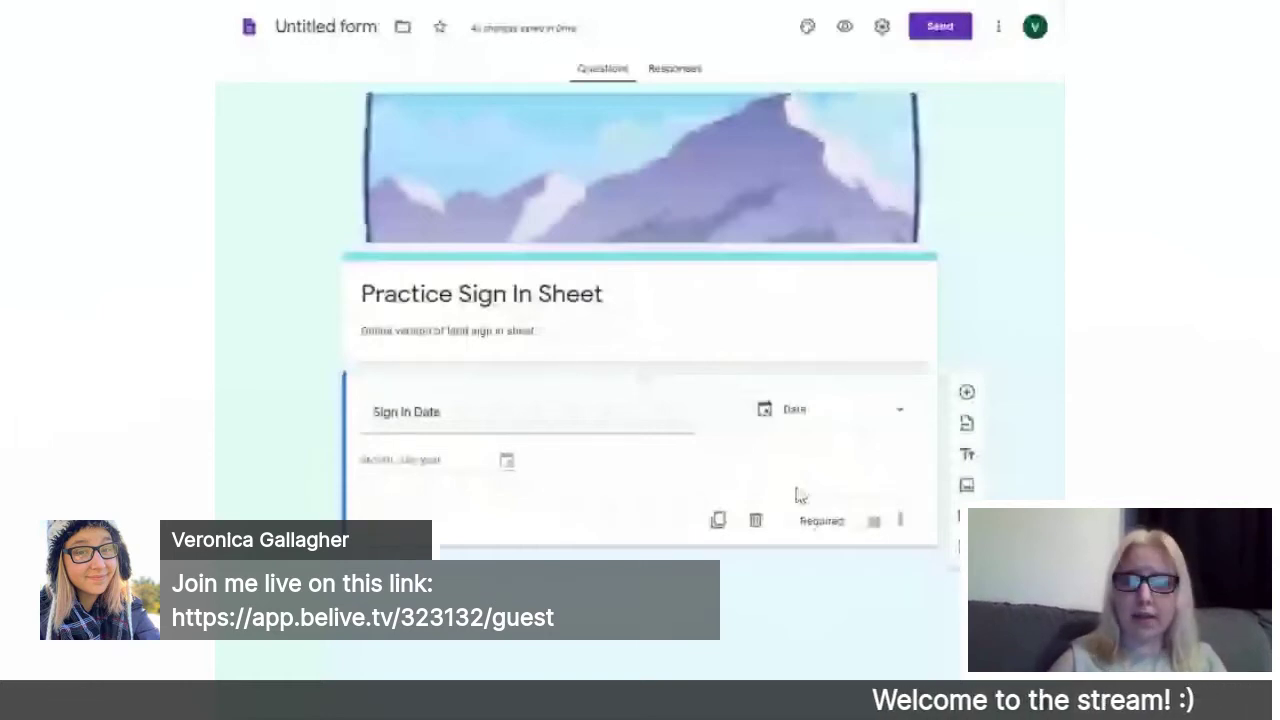
{"action": "left_click", "coordinate": [868, 528]}
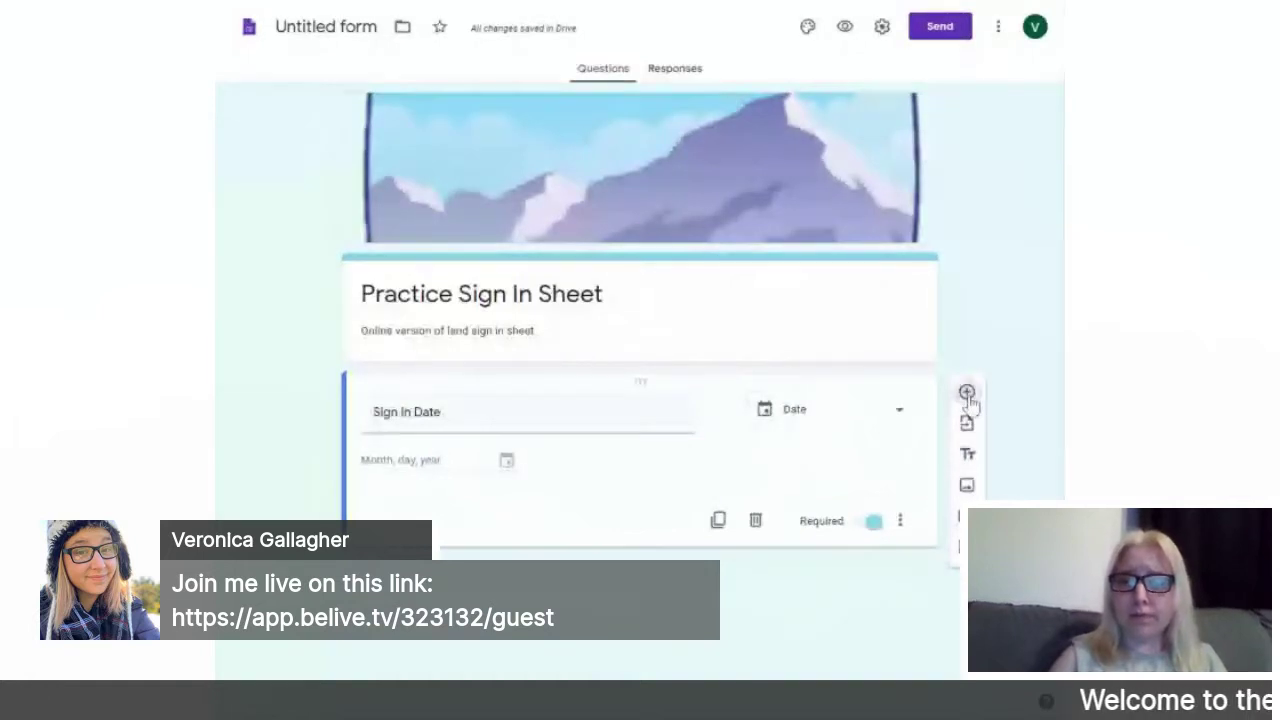
Add a multiple-choice question titled 'Type of Sign In' below Sign In Date
{"action": "left_click", "coordinate": [967, 395]}
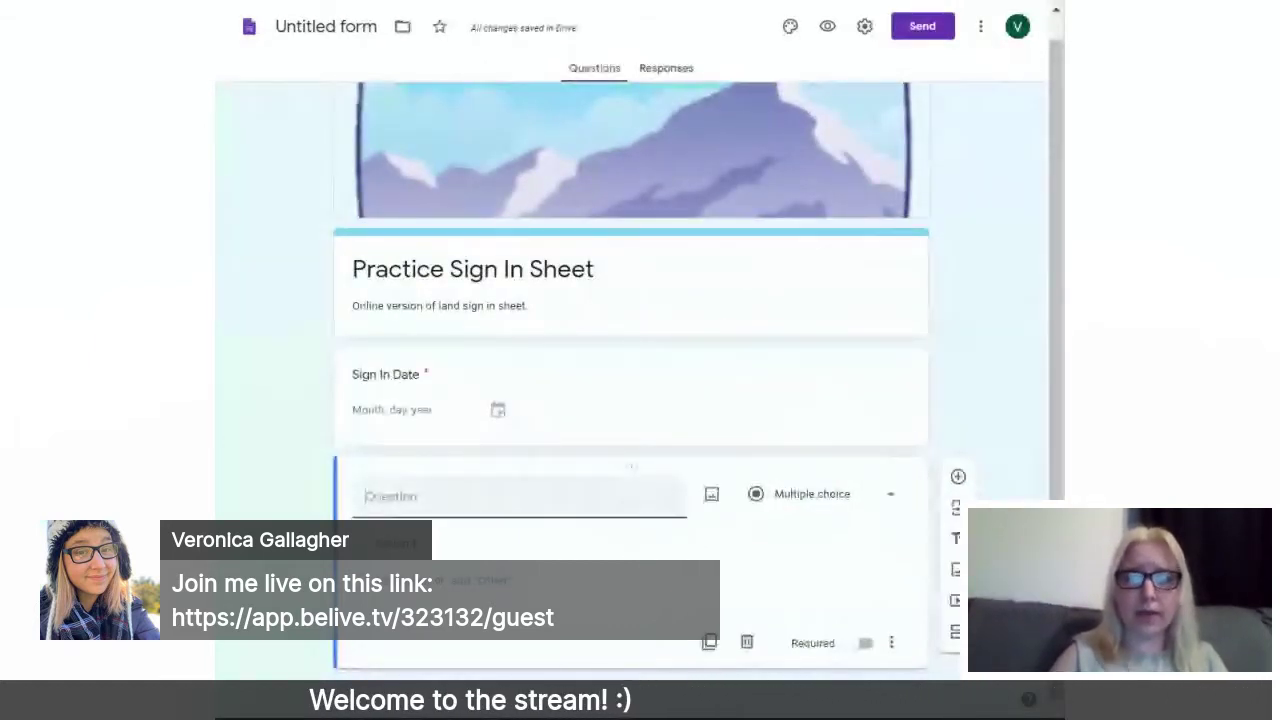
{"action": "type", "text": "Type of Sign In"}
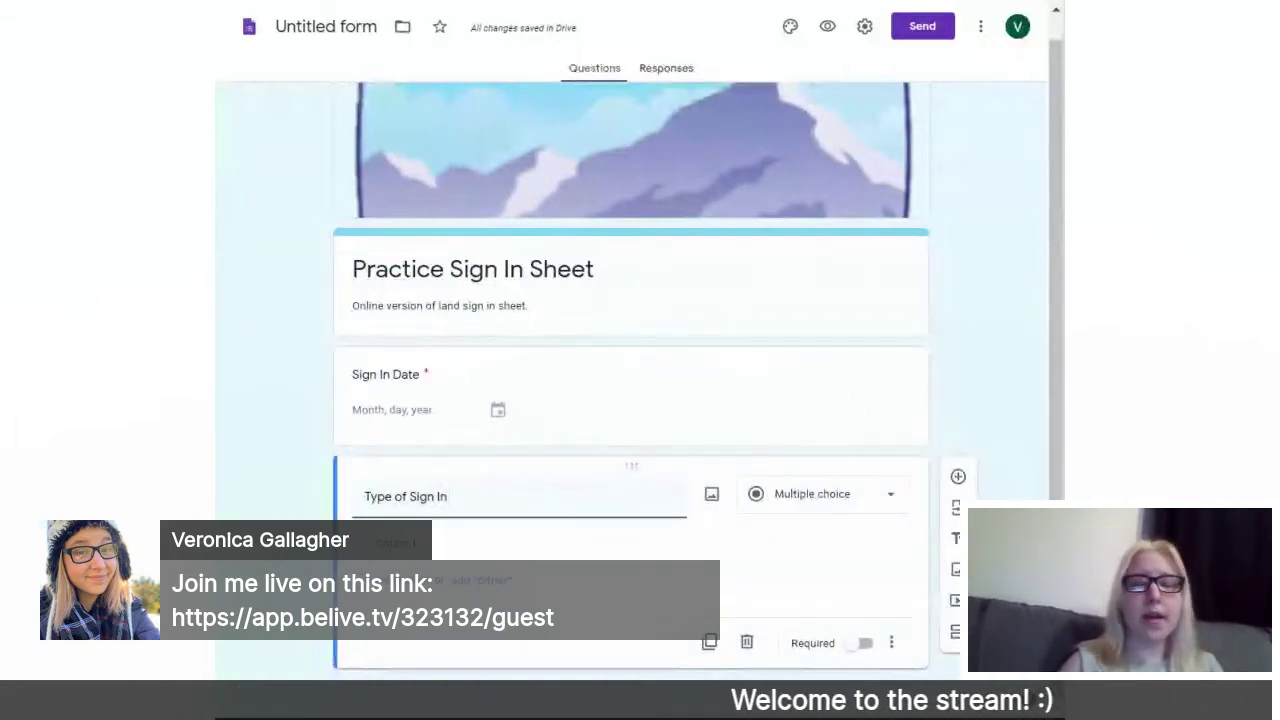
{"action": "left_click", "coordinate": [812, 510]}
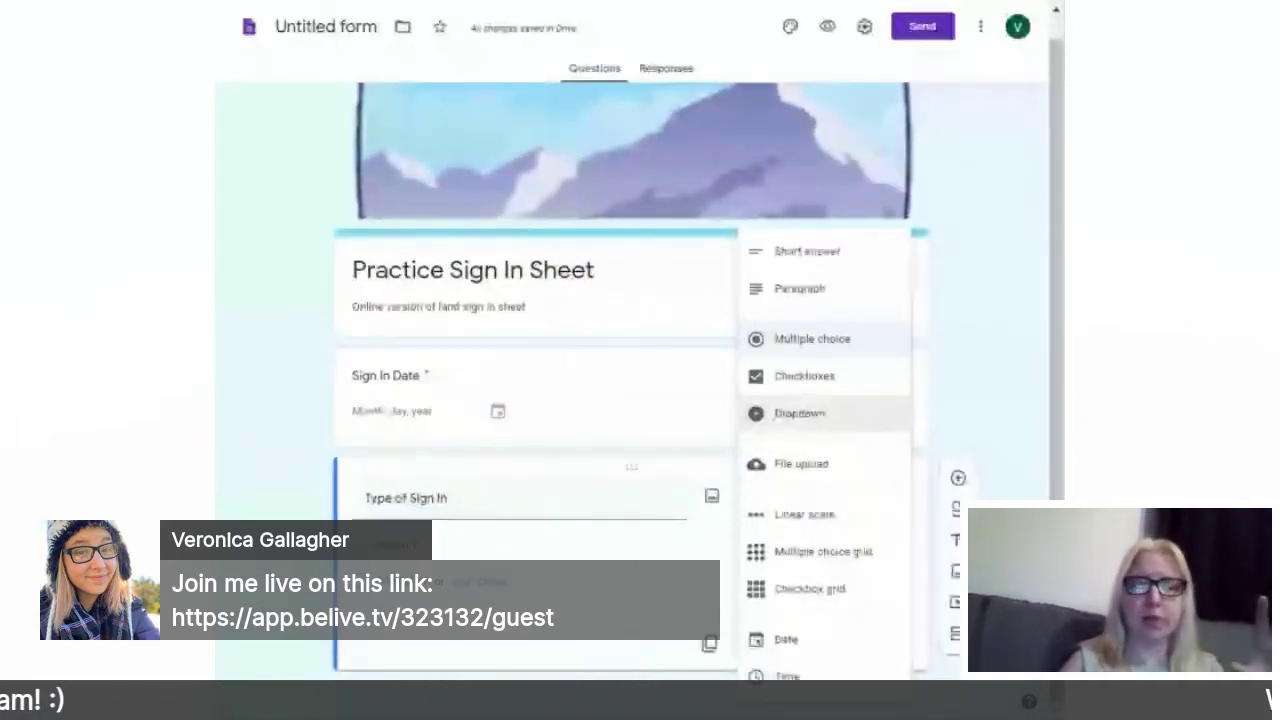
{"action": "left_click", "coordinate": [838, 345]}
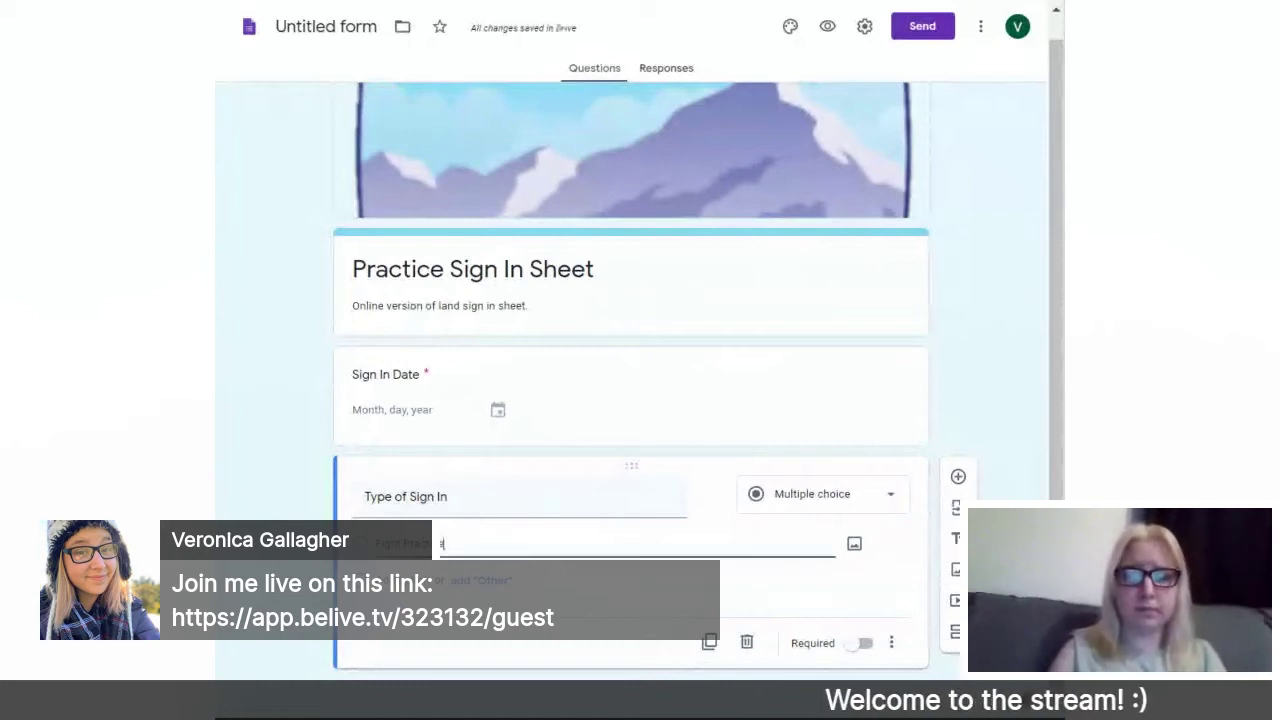
Add five options, Fight Practice through Online Event, and mark Type of Sign In required
{"action": "type", "text": "e"}
{"action": "key", "text": "Return"}
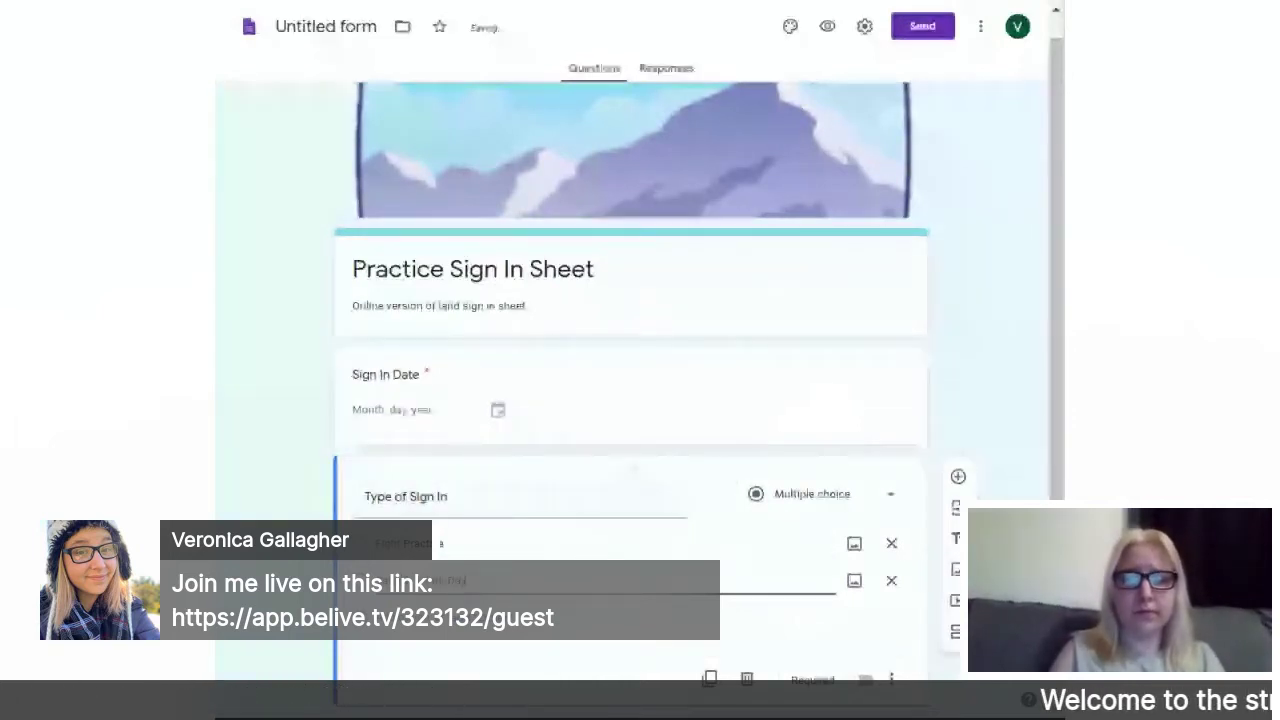
{"action": "key", "text": "Return"}
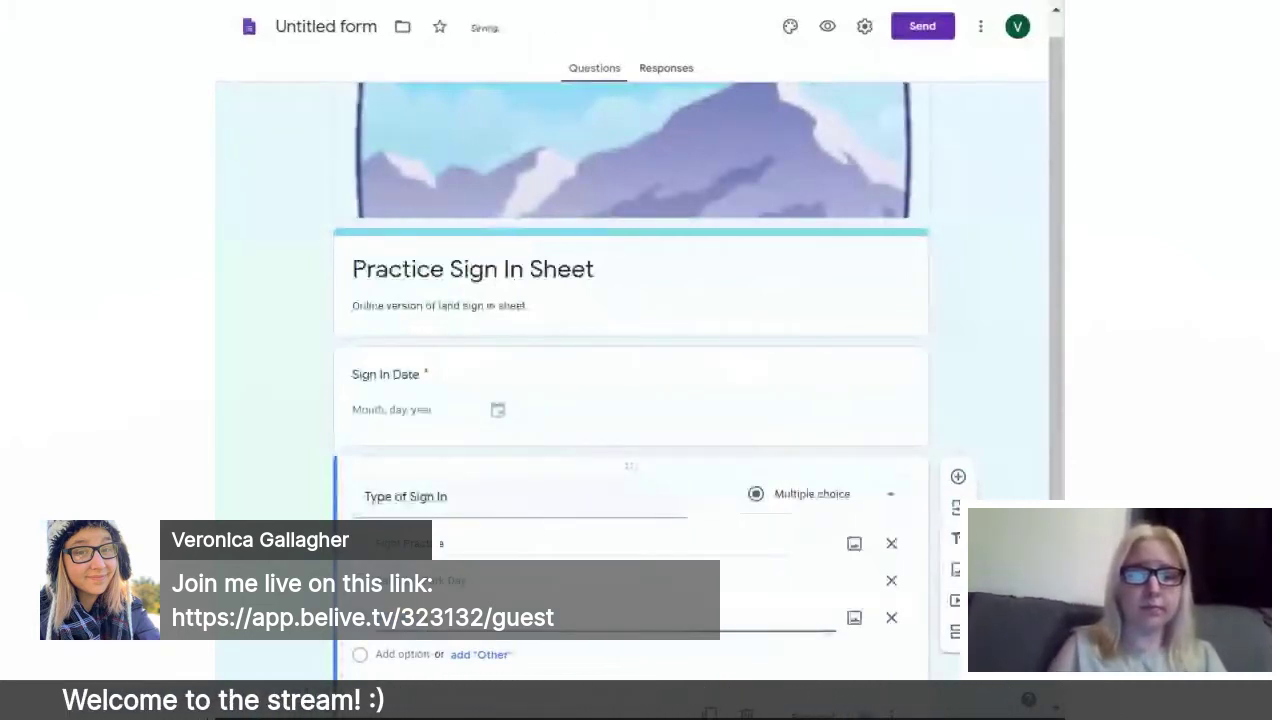
{"action": "key", "text": "Return"}
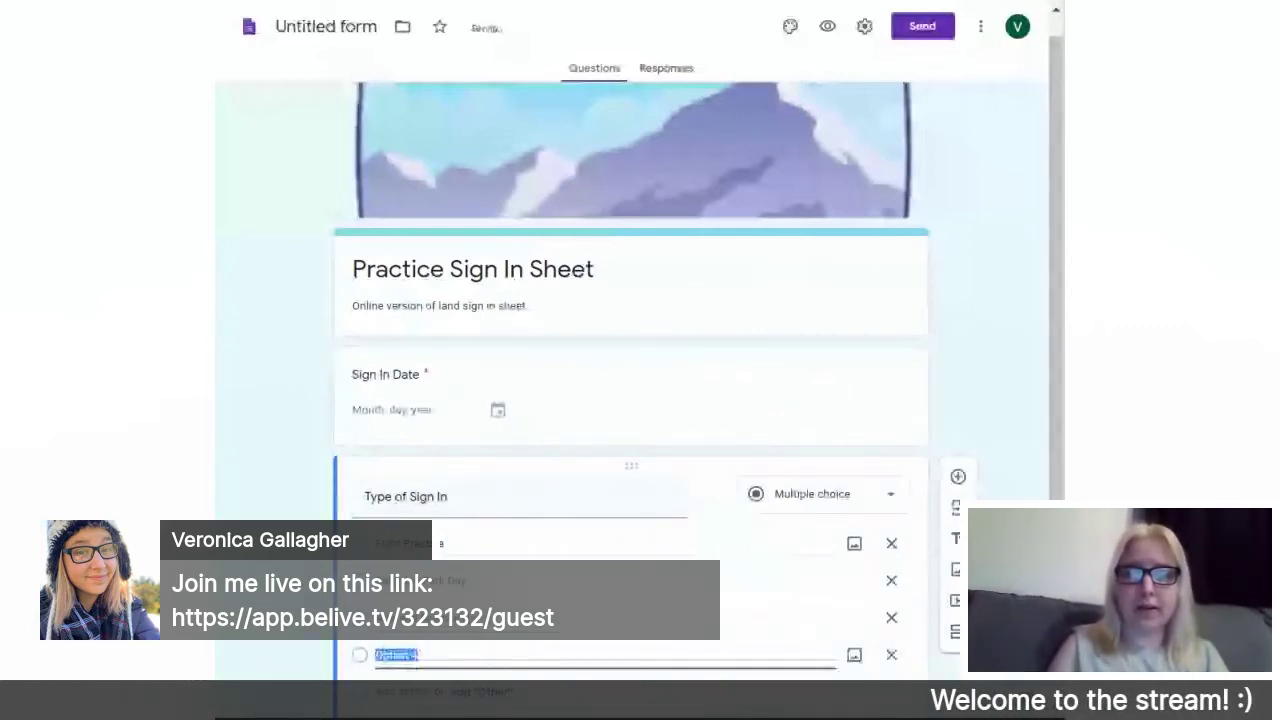
{"action": "type", "text": "Event Day"}
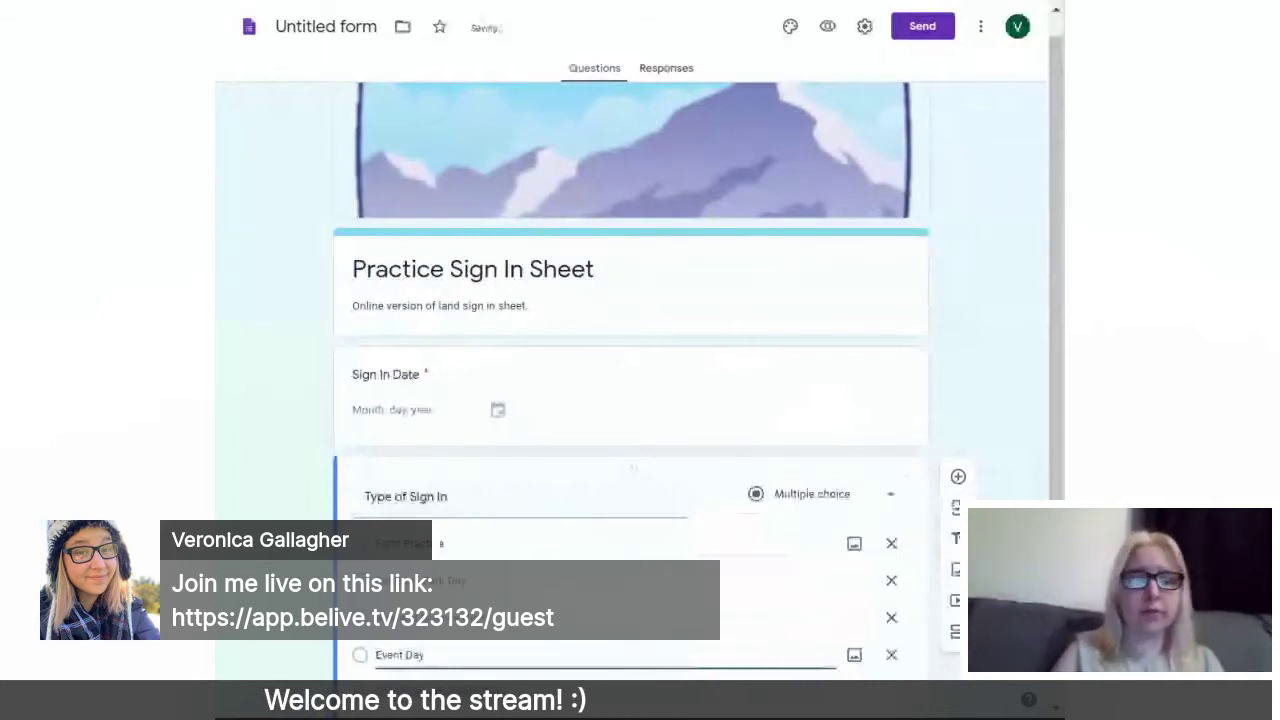
{"action": "key", "text": "Return"}
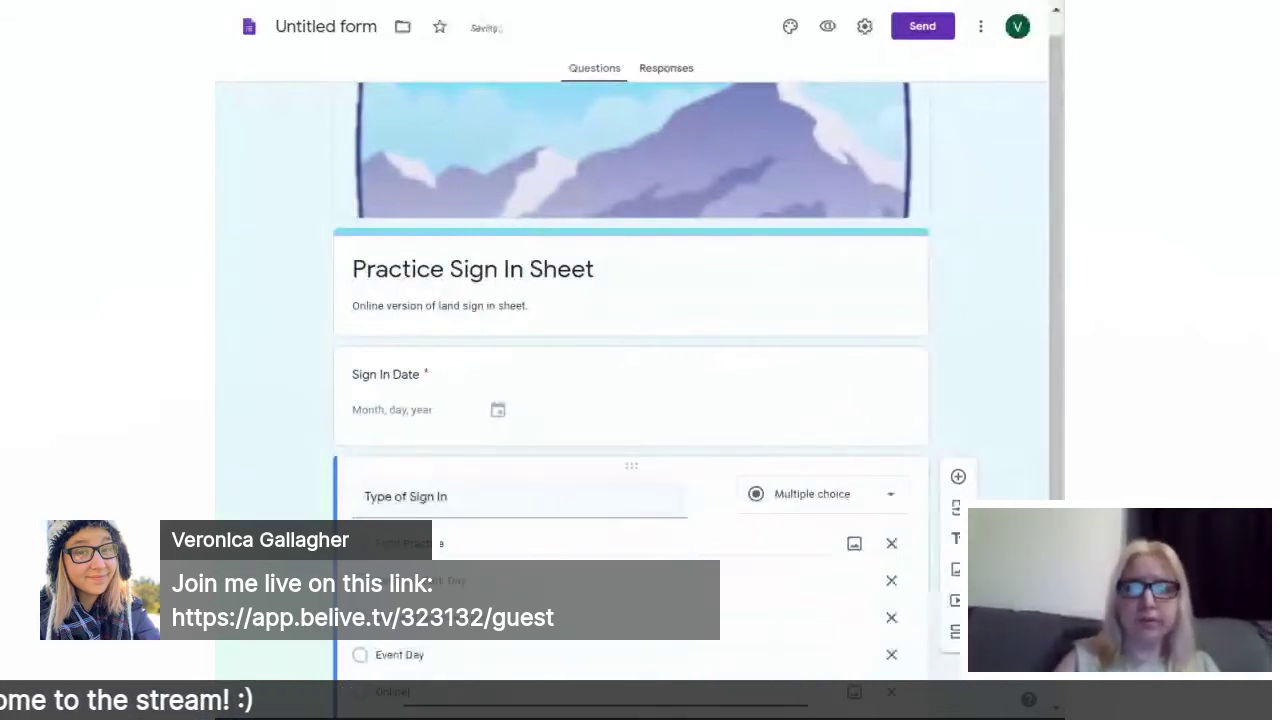
{"action": "scroll", "coordinate": [631, 400], "scroll_direction": "down", "scroll_amount": 1}
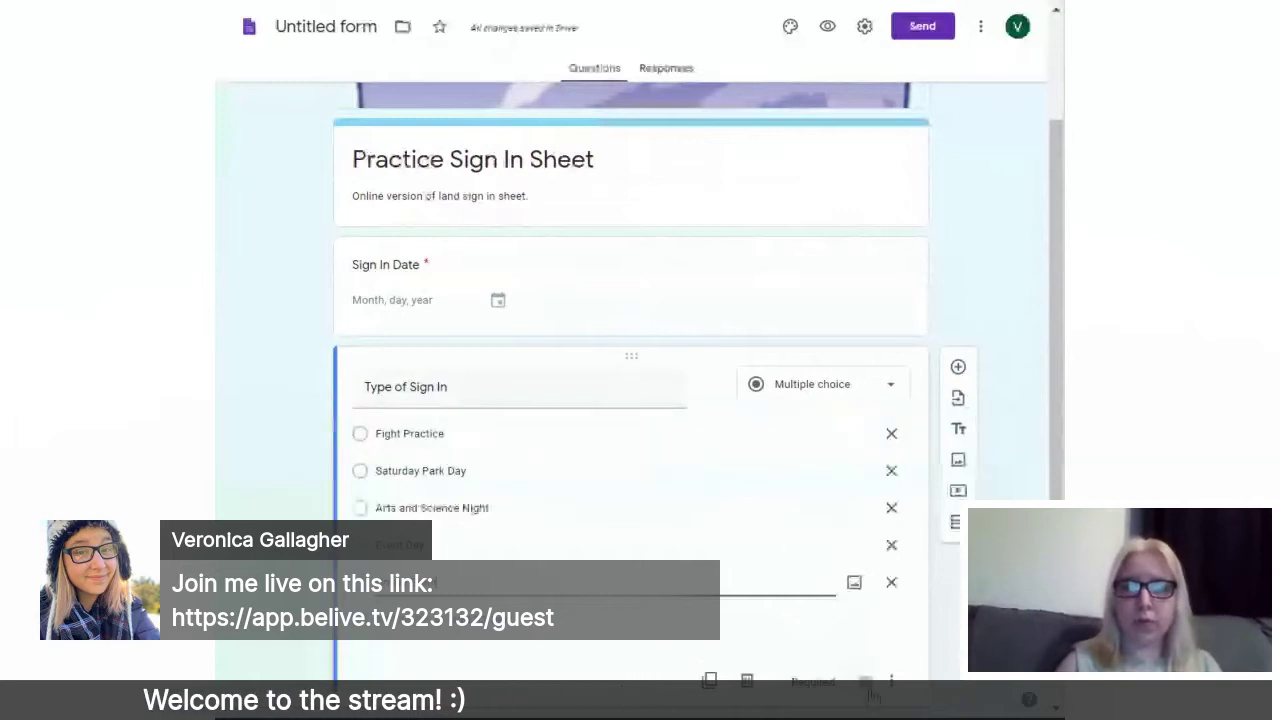
{"action": "left_click", "coordinate": [770, 674]}
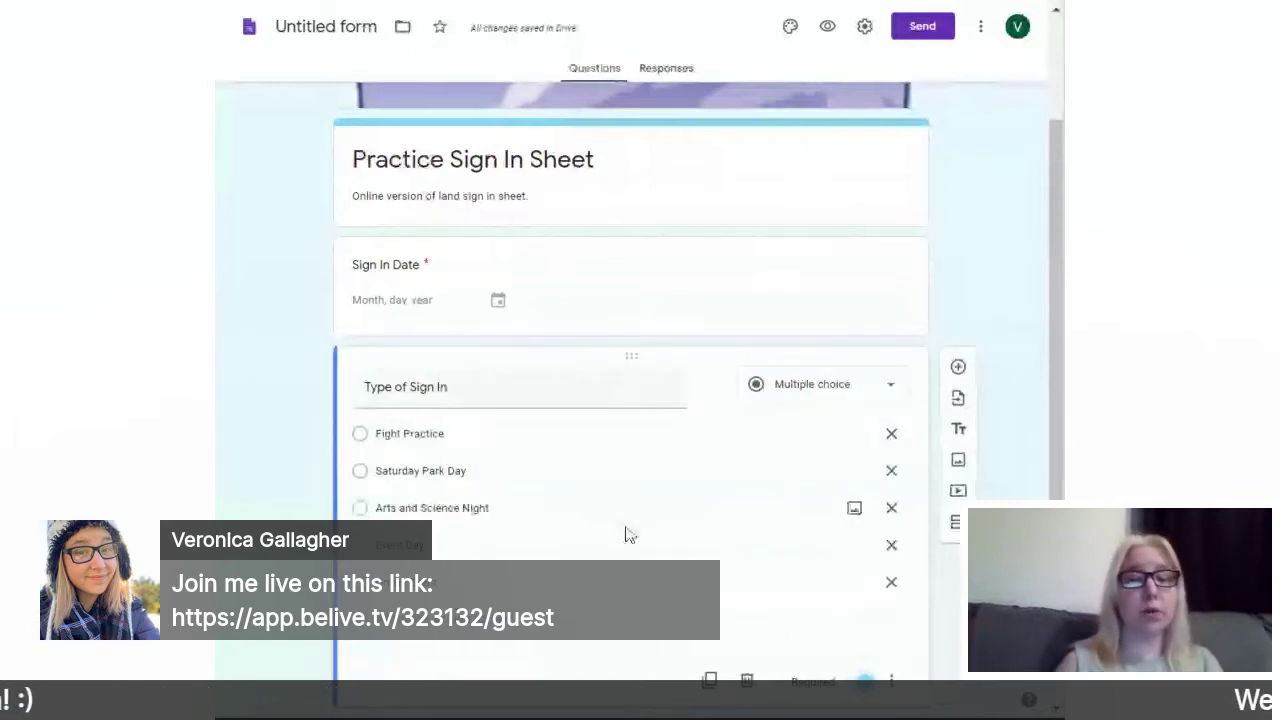
{"action": "scroll", "coordinate": [625, 535], "scroll_direction": "down", "scroll_amount": 1}
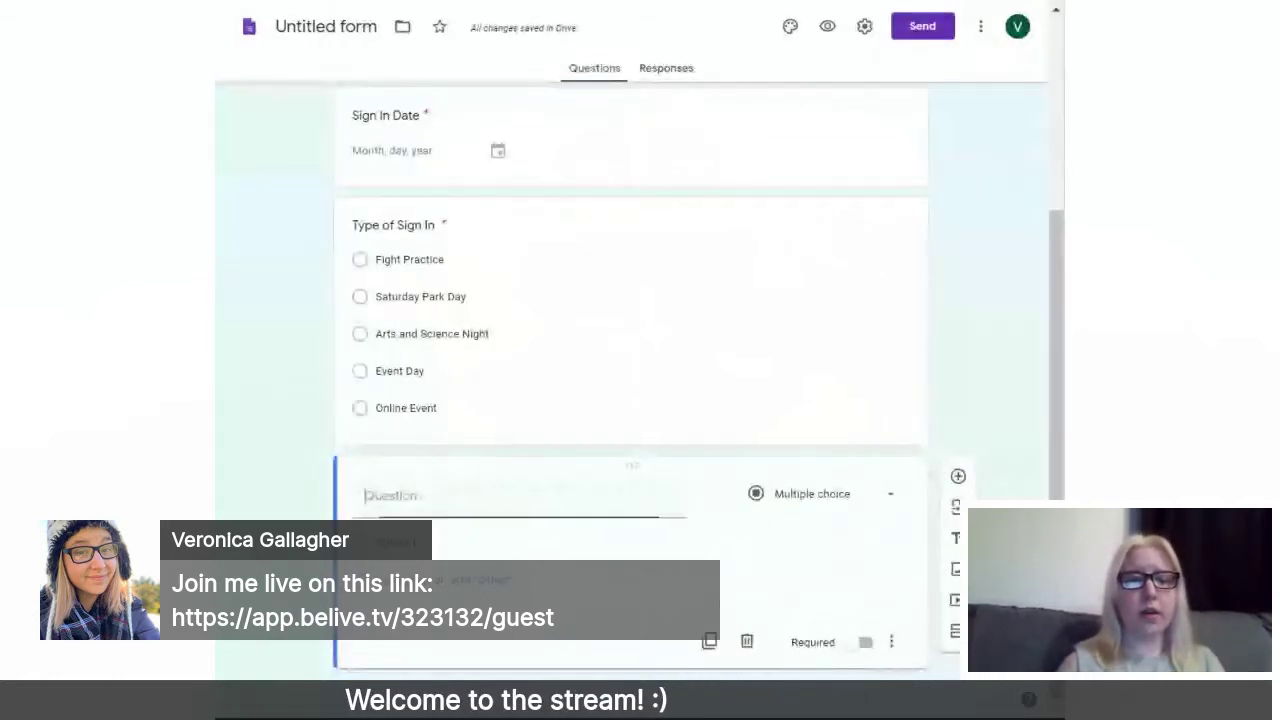
Title the short-answer question 'Mundane (Real) Name?' and make it required
{"action": "type", "text": "Mu"}
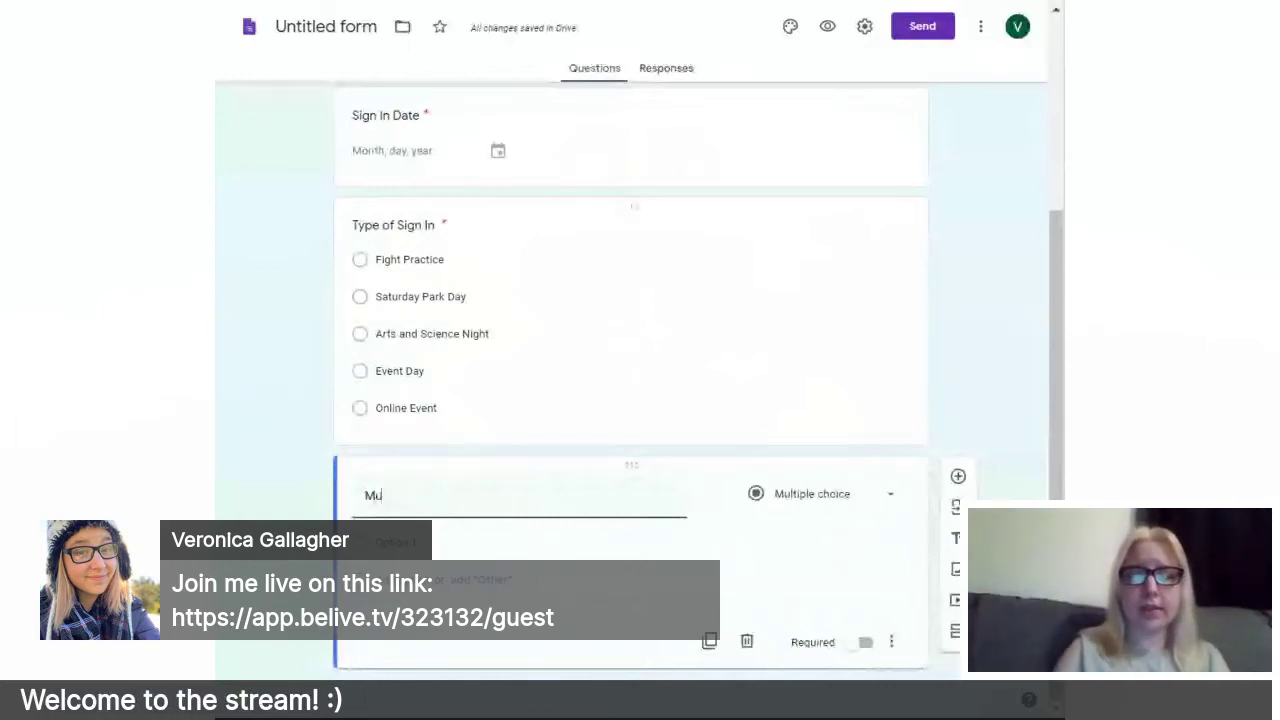
{"action": "type", "text": "ndane"}
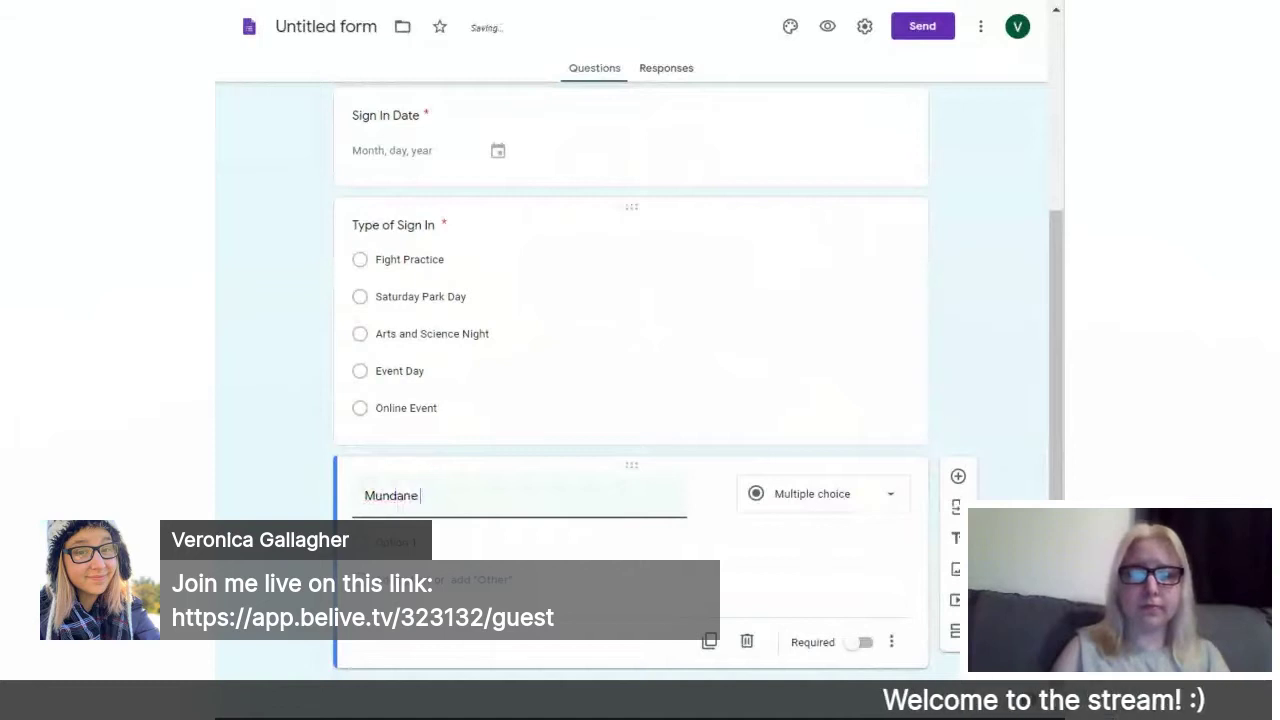
{"action": "type", "text": " (Real"}
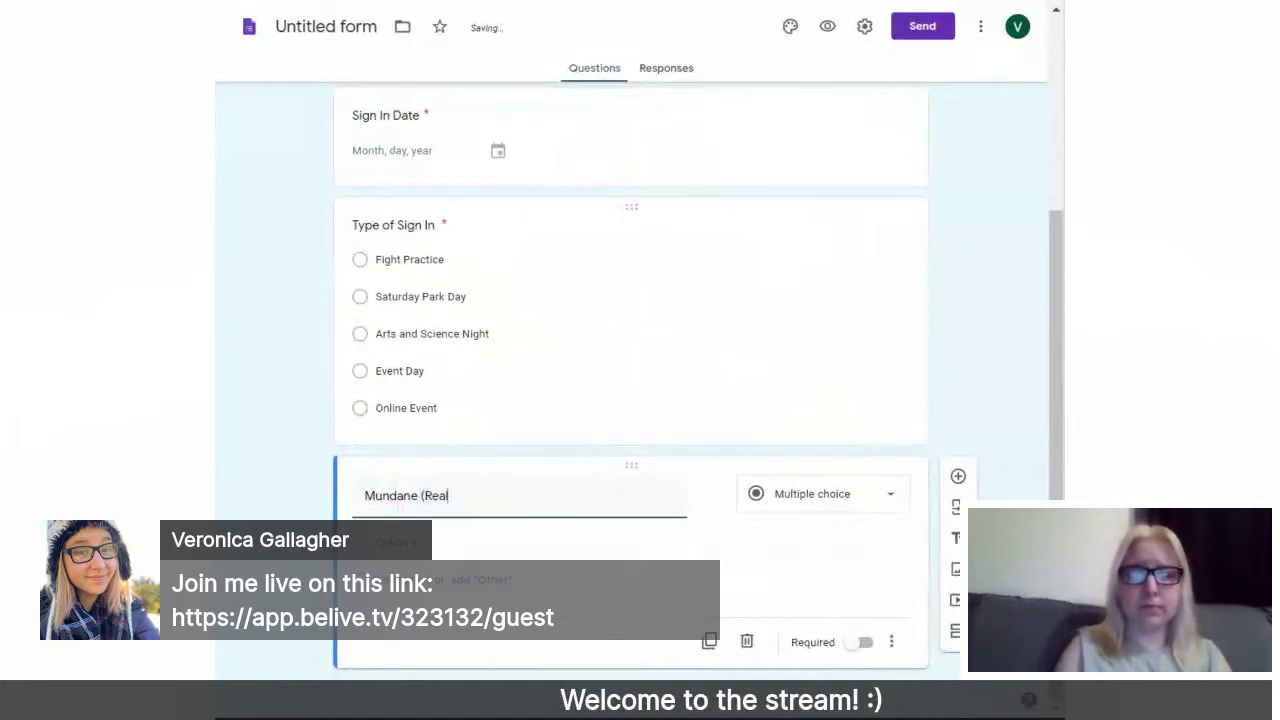
{"action": "type", "text": ") Name"}
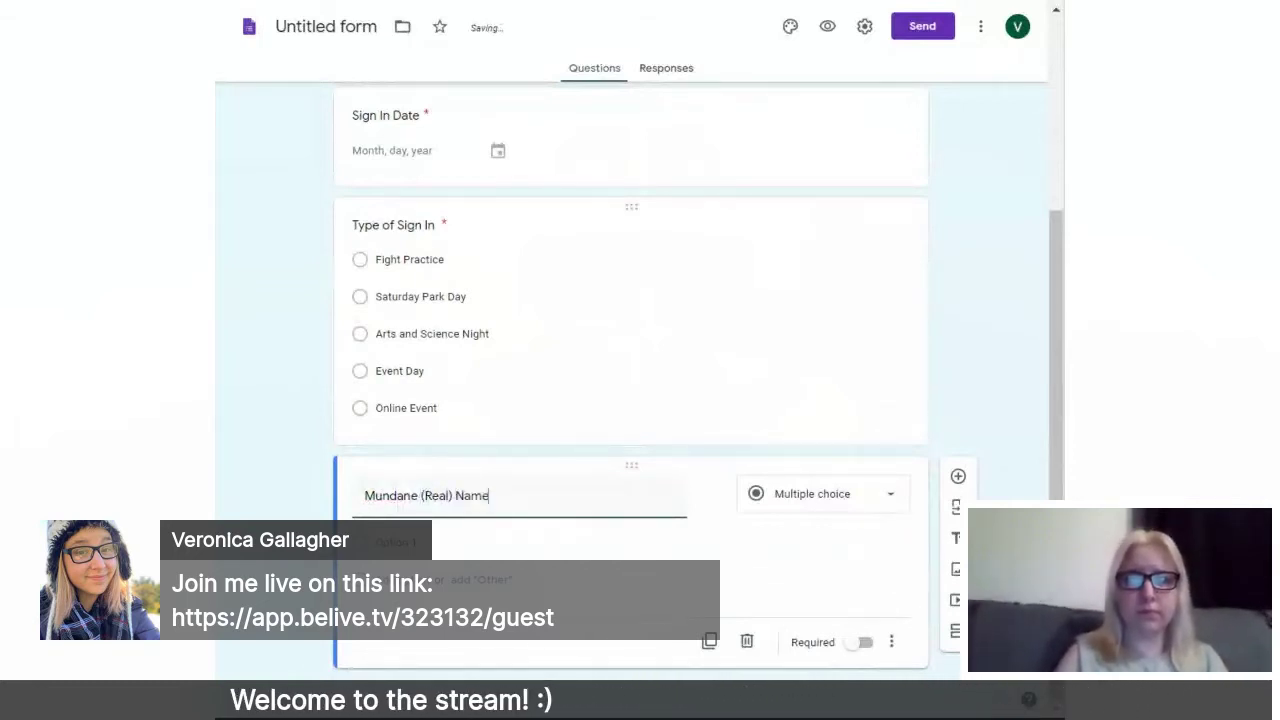
{"action": "type", "text": "?"}
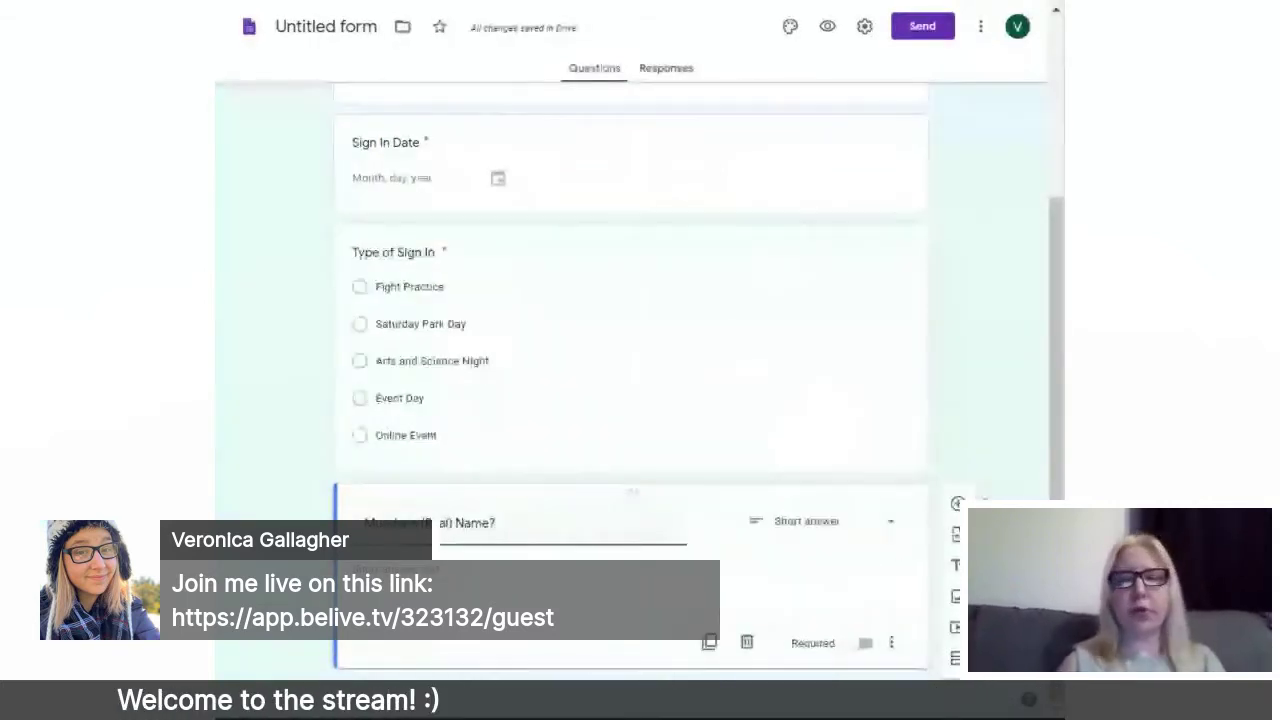
{"action": "left_click", "coordinate": [957, 503]}
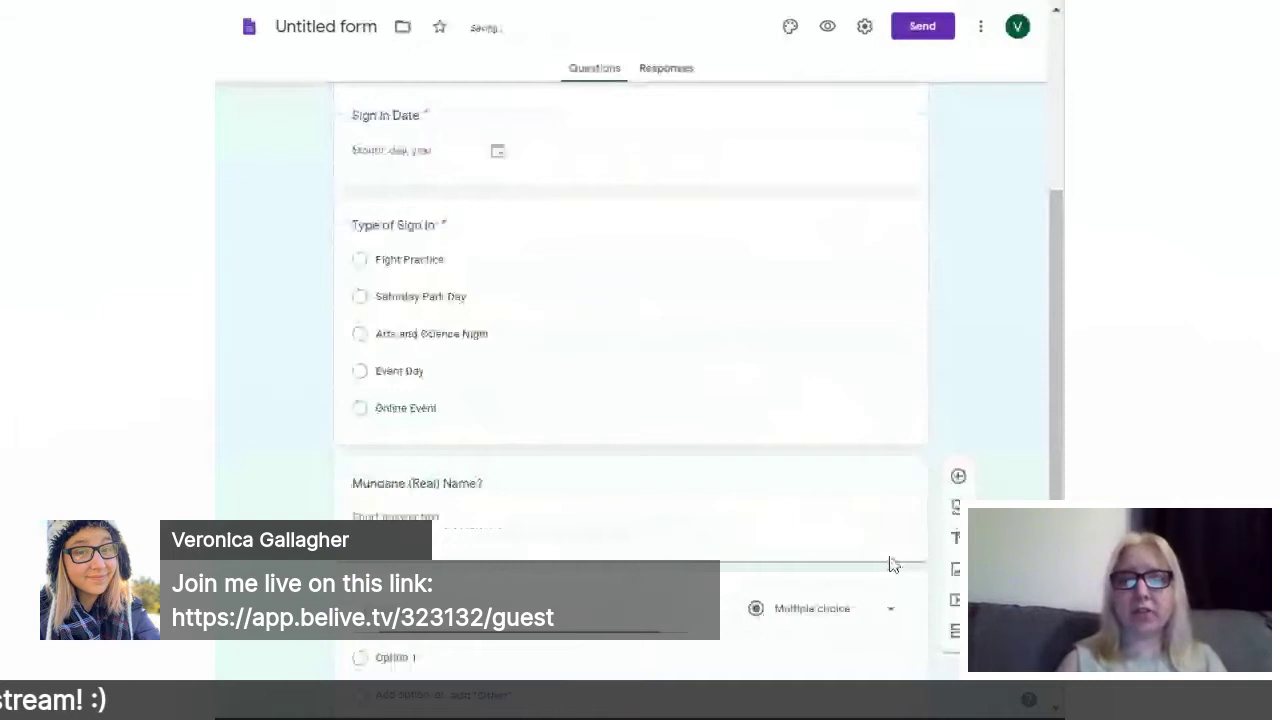
{"action": "left_click", "coordinate": [768, 408]}
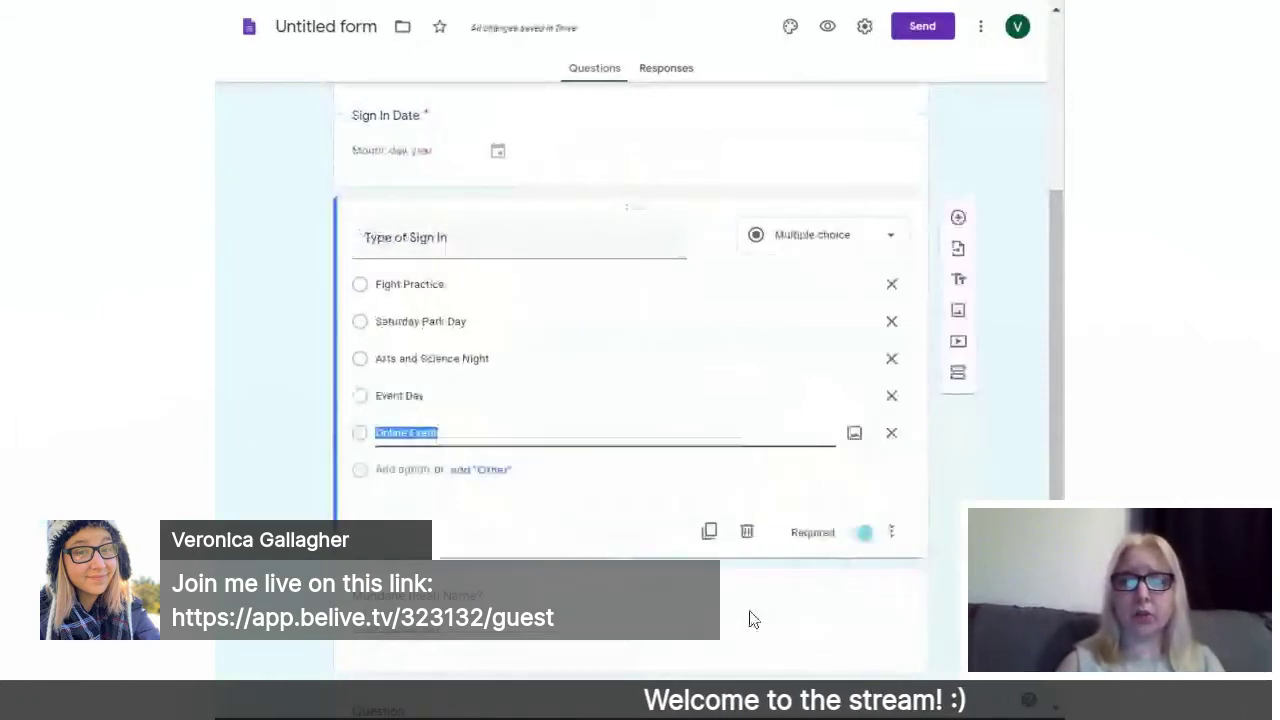
{"action": "left_click", "coordinate": [866, 585]}
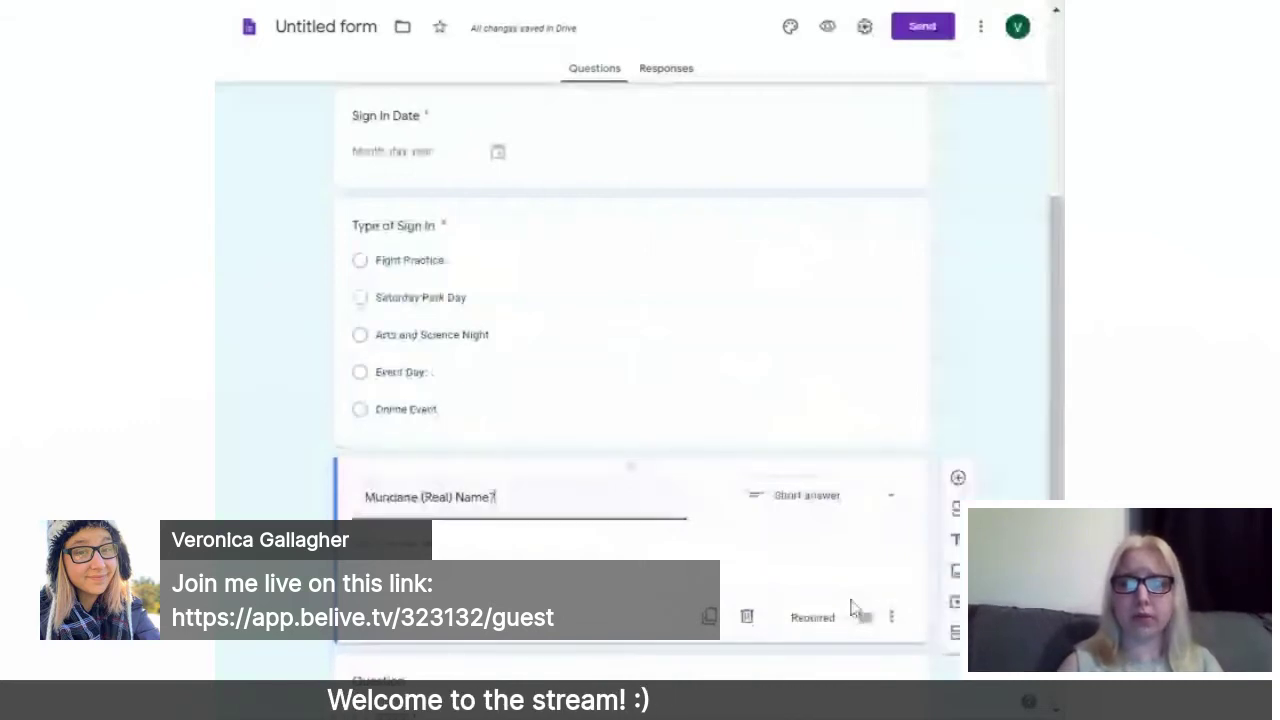
{"action": "left_click", "coordinate": [851, 617]}
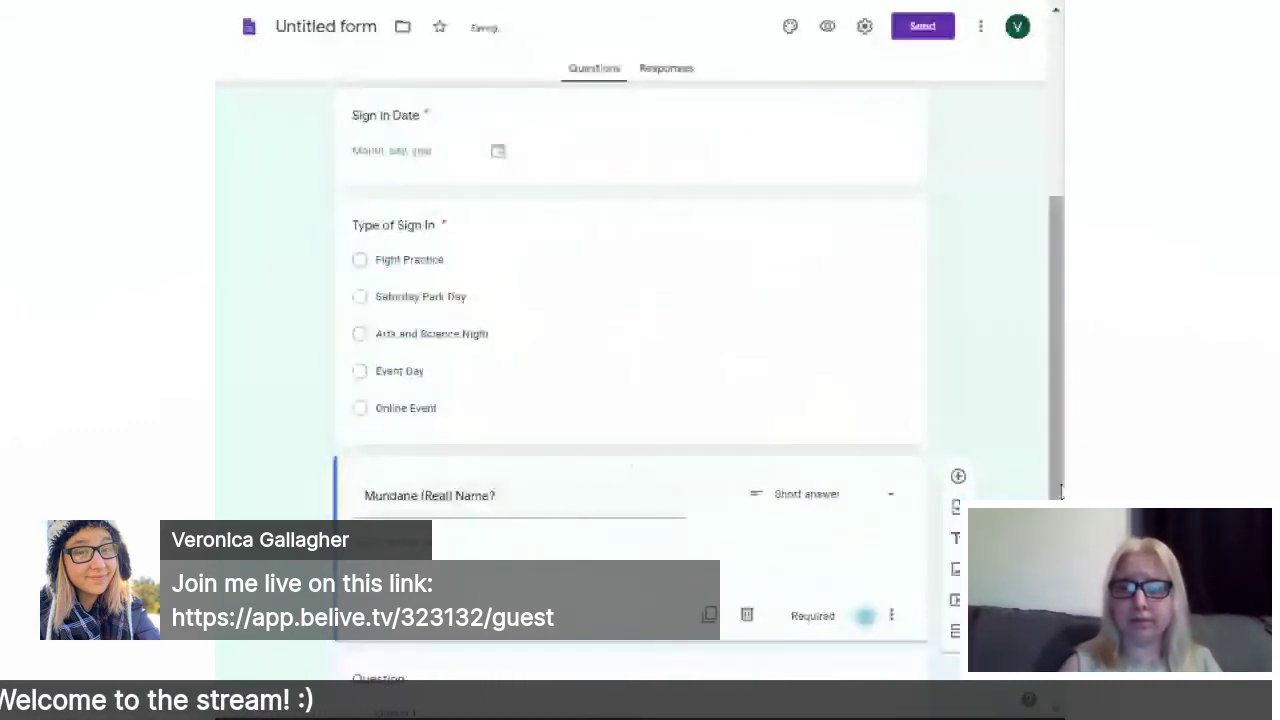
{"action": "scroll", "coordinate": [1059, 412], "scroll_direction": "down", "scroll_amount": 1}
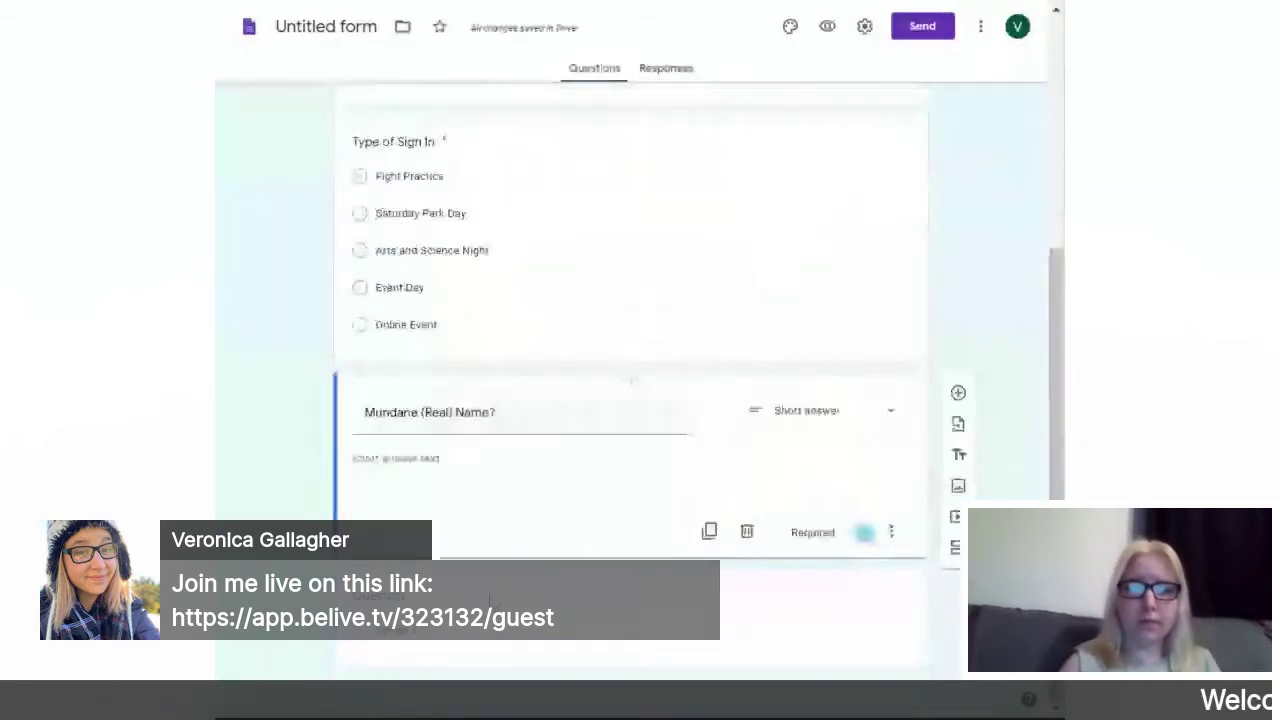
Add a required 'Persona (Amtgard) Name?' question with a blank question beneath it
{"action": "left_click", "coordinate": [958, 392]}
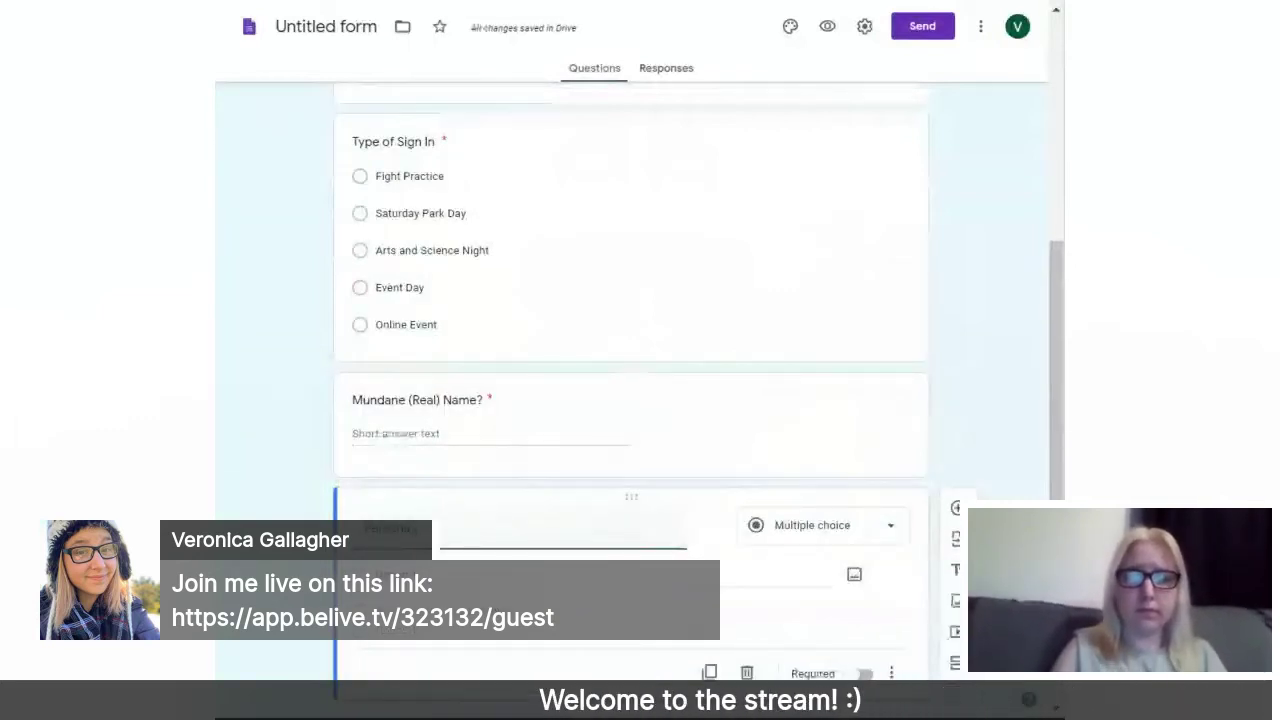
{"action": "type", "text": "Persona (Amtgard) Name?"}
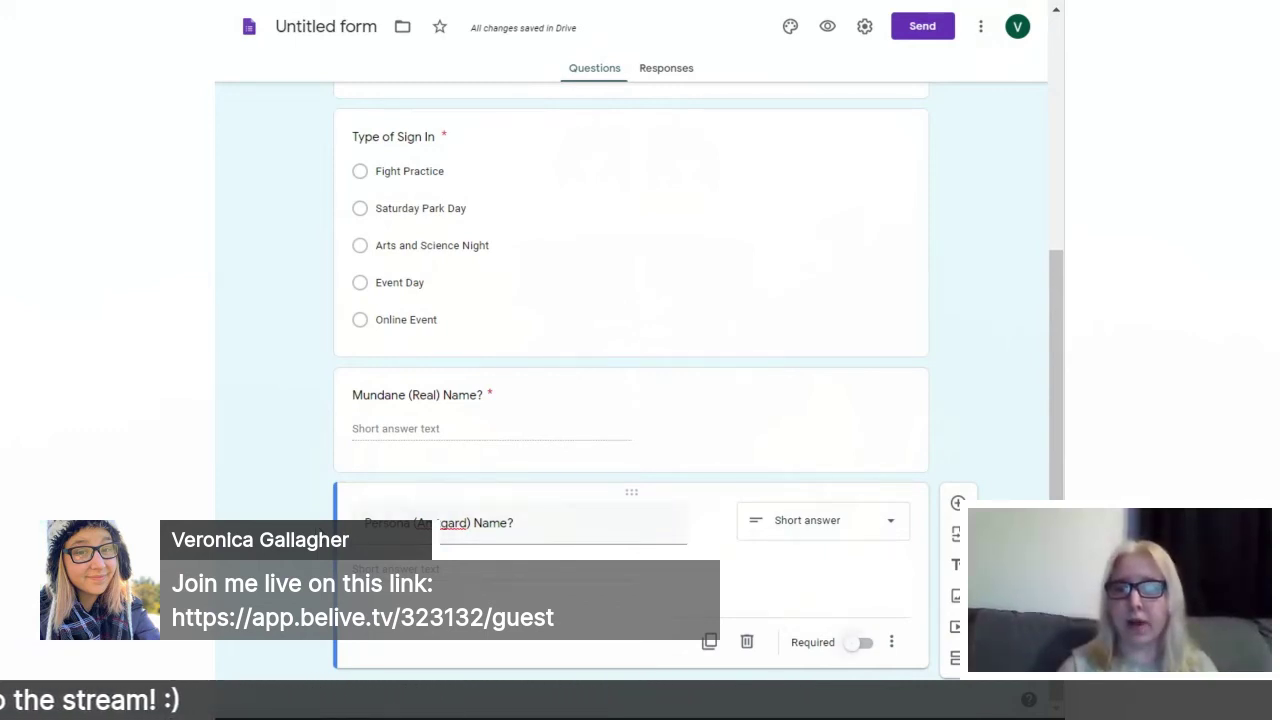
{"action": "left_click", "coordinate": [863, 643]}
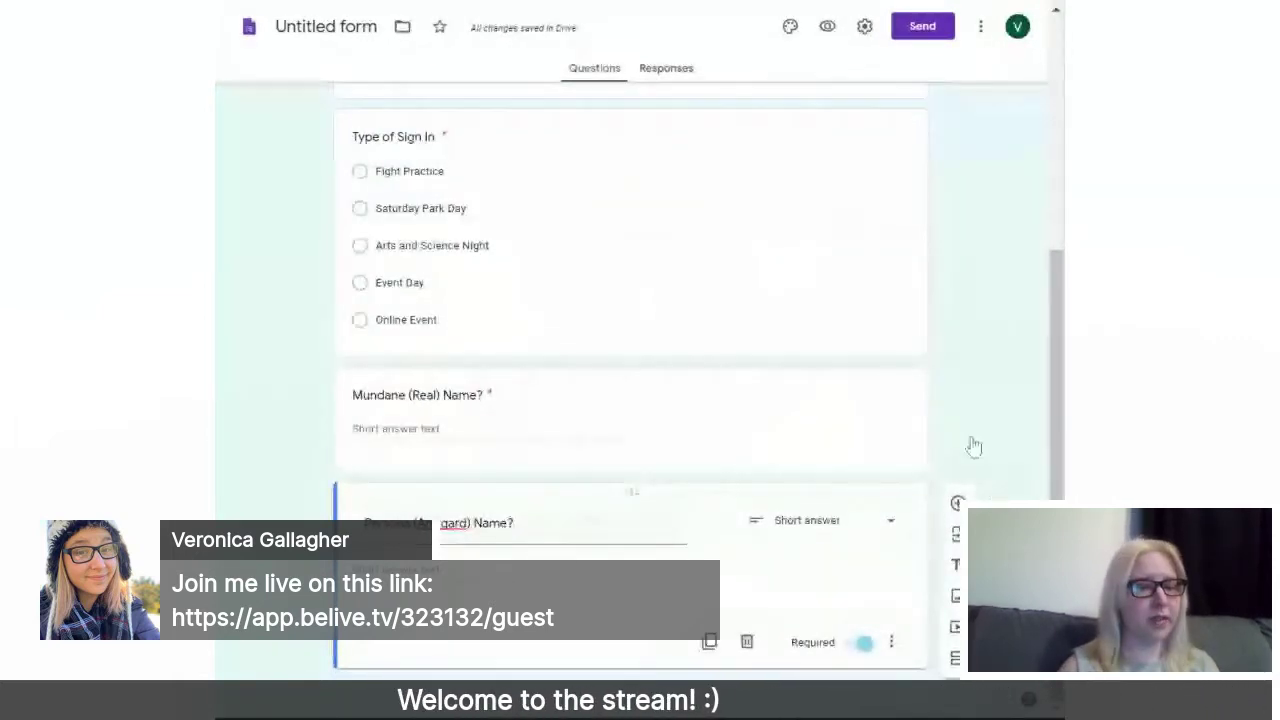
{"action": "left_click", "coordinate": [957, 503]}
{"action": "scroll", "coordinate": [716, 533], "scroll_direction": "down", "scroll_amount": 2}
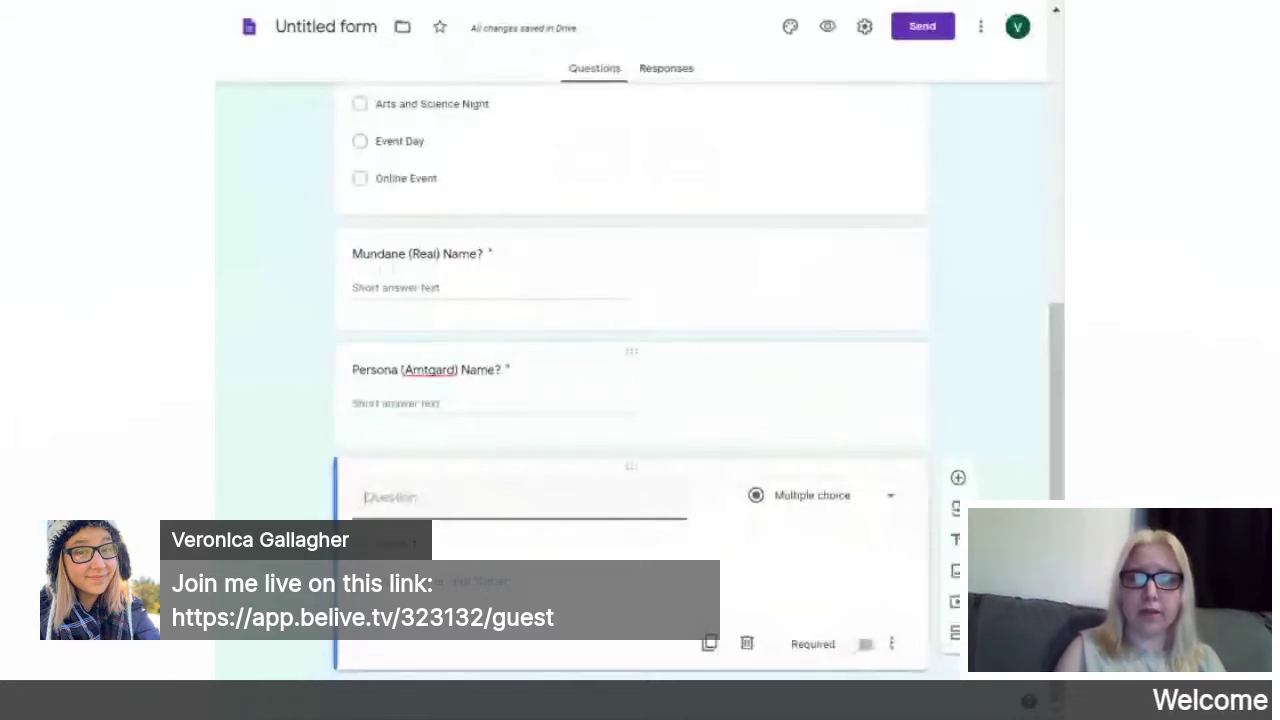
Title the question 'Land?', make it multiple choice, and enter three answer choices
{"action": "type", "text": "I"}
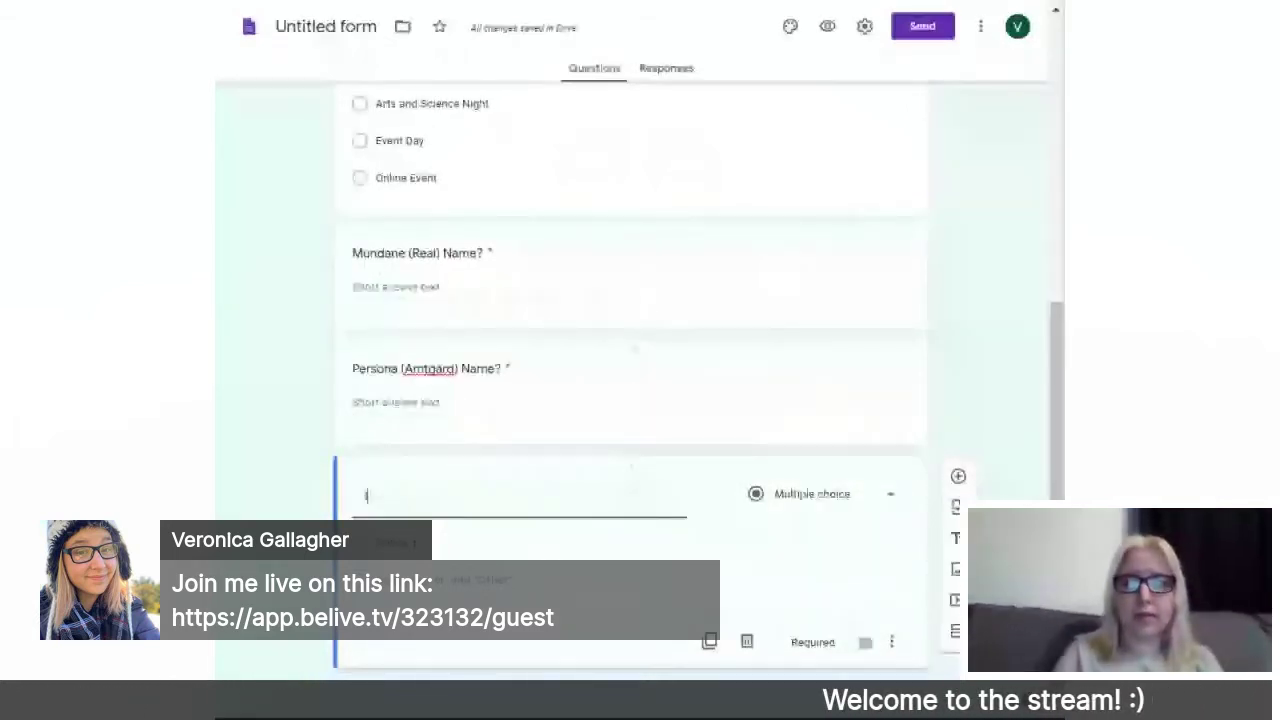
{"action": "type", "text": "and?"}
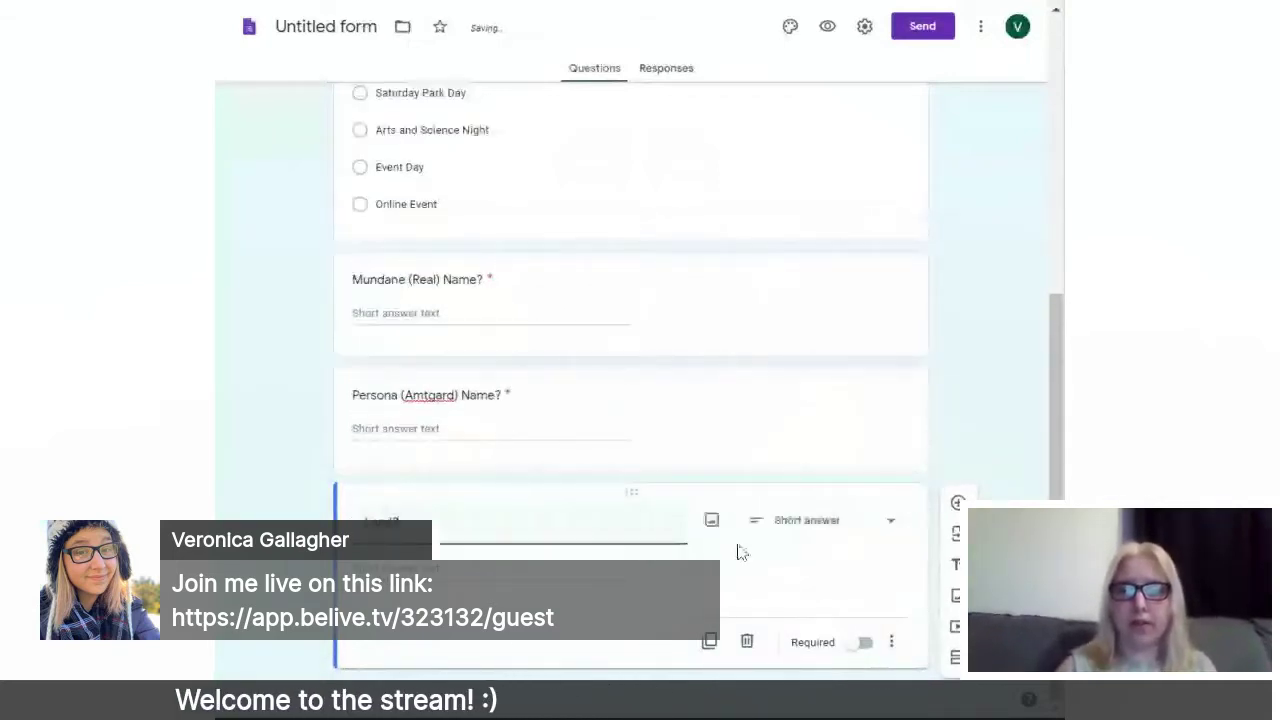
{"action": "left_click", "coordinate": [805, 520]}
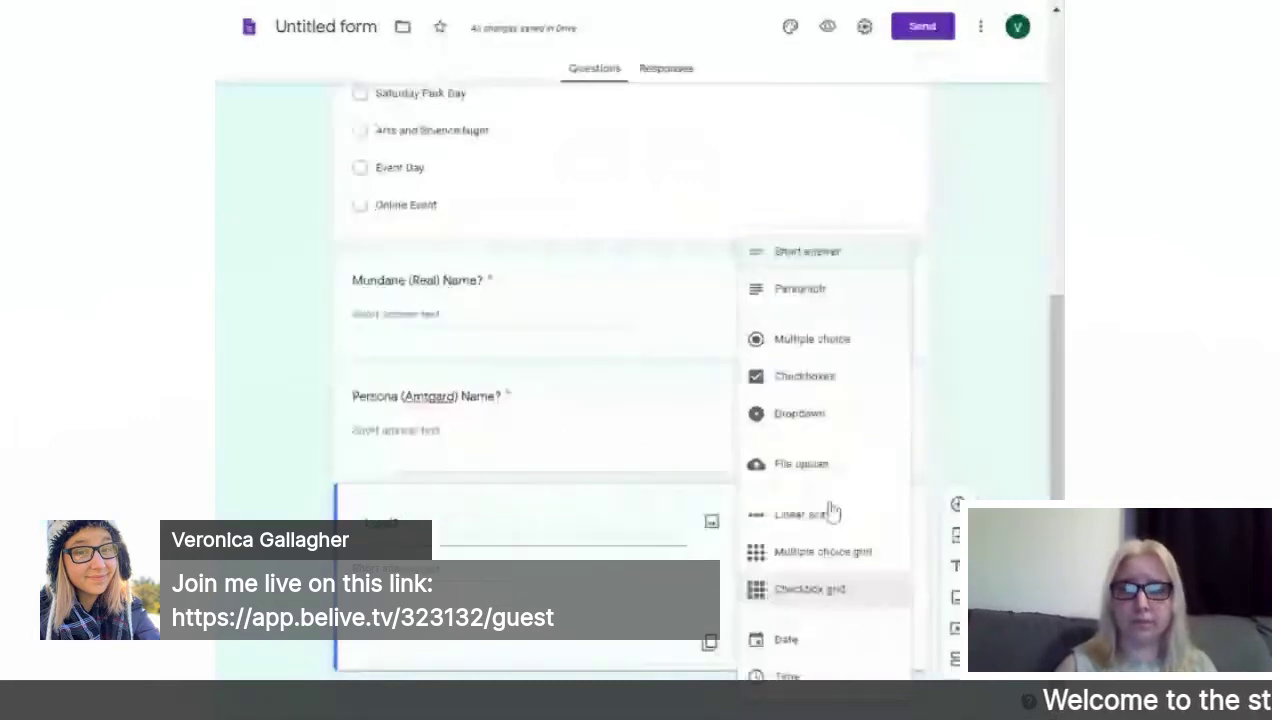
{"action": "left_click", "coordinate": [859, 358]}
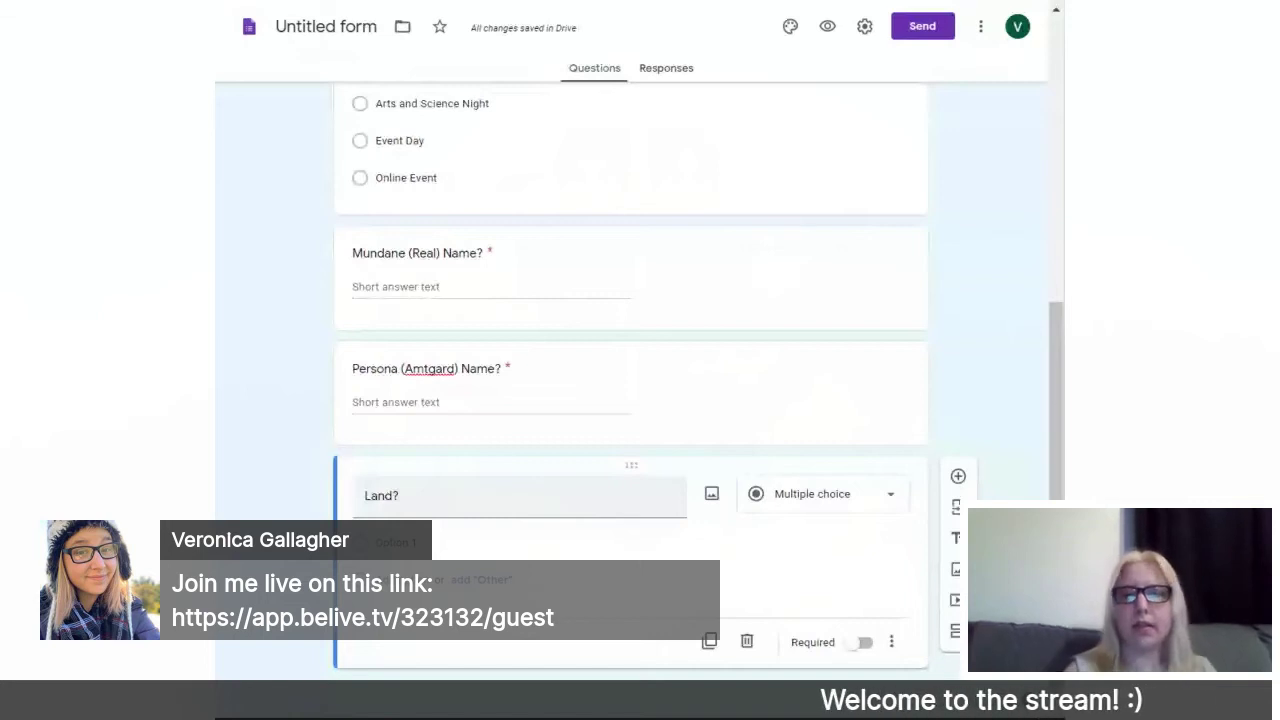
{"action": "left_click", "coordinate": [566, 540]}
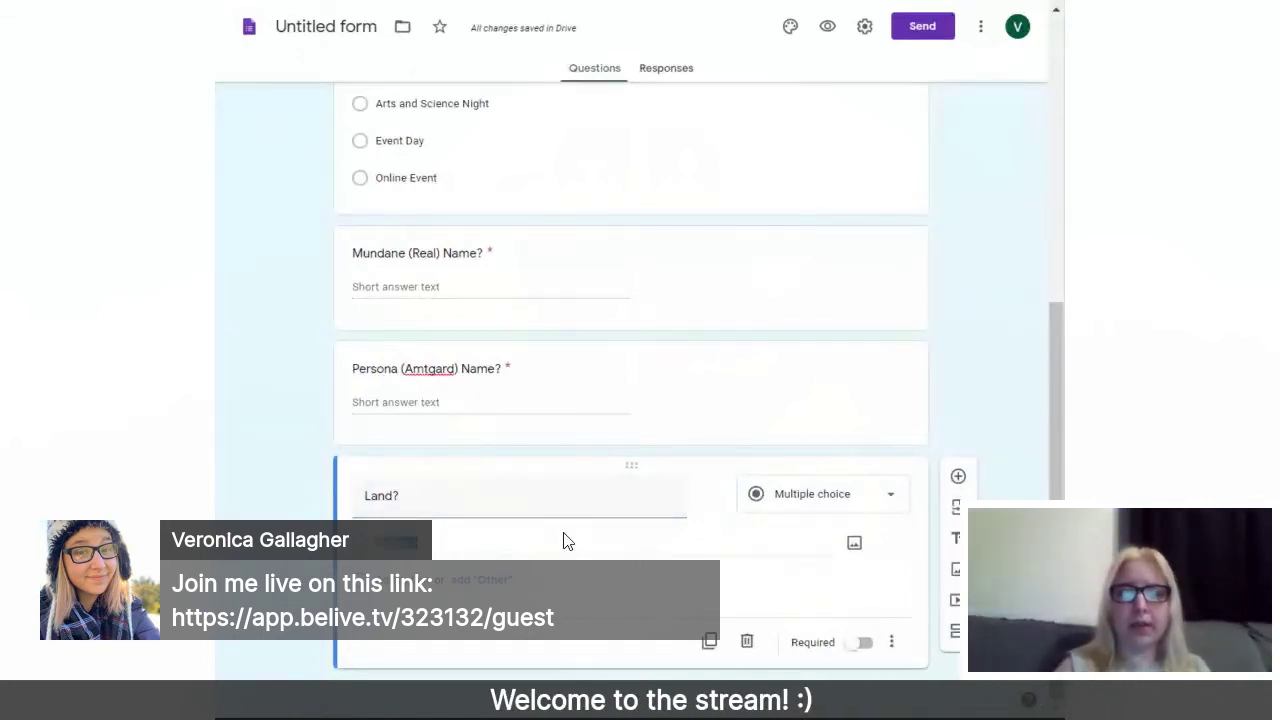
{"action": "key", "text": "BackSpace"}
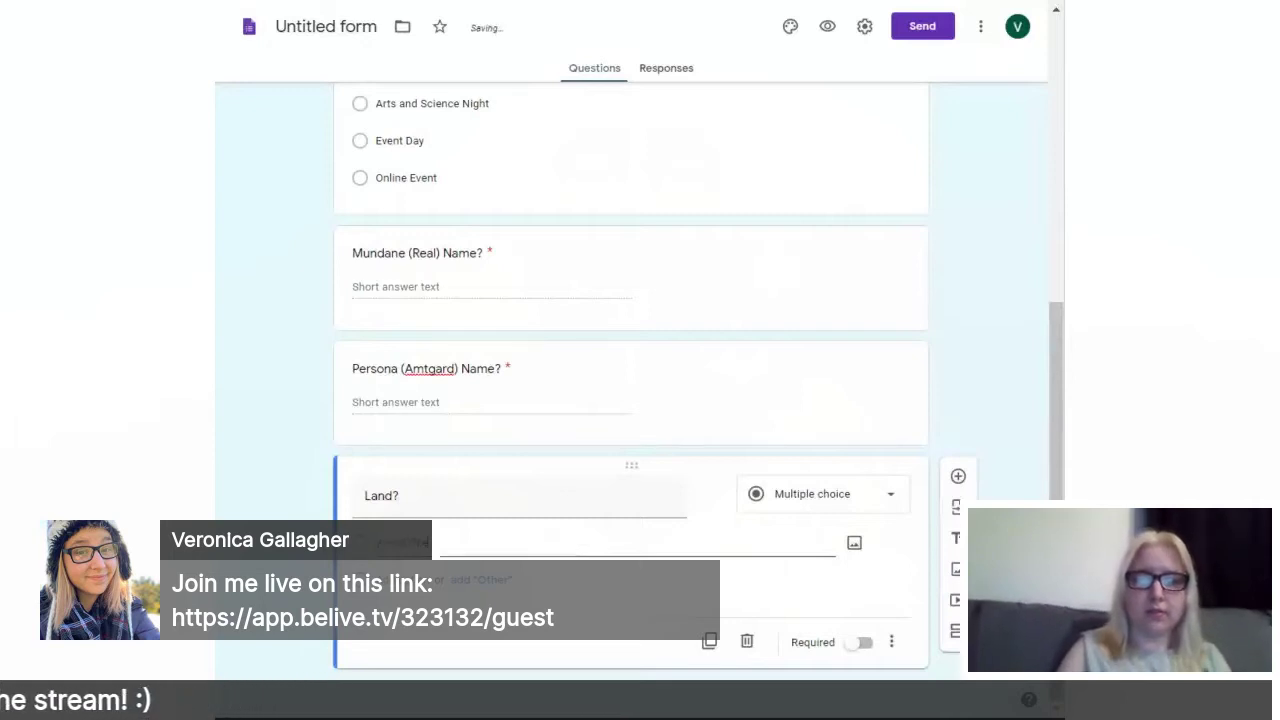
{"action": "key", "text": "Return"}
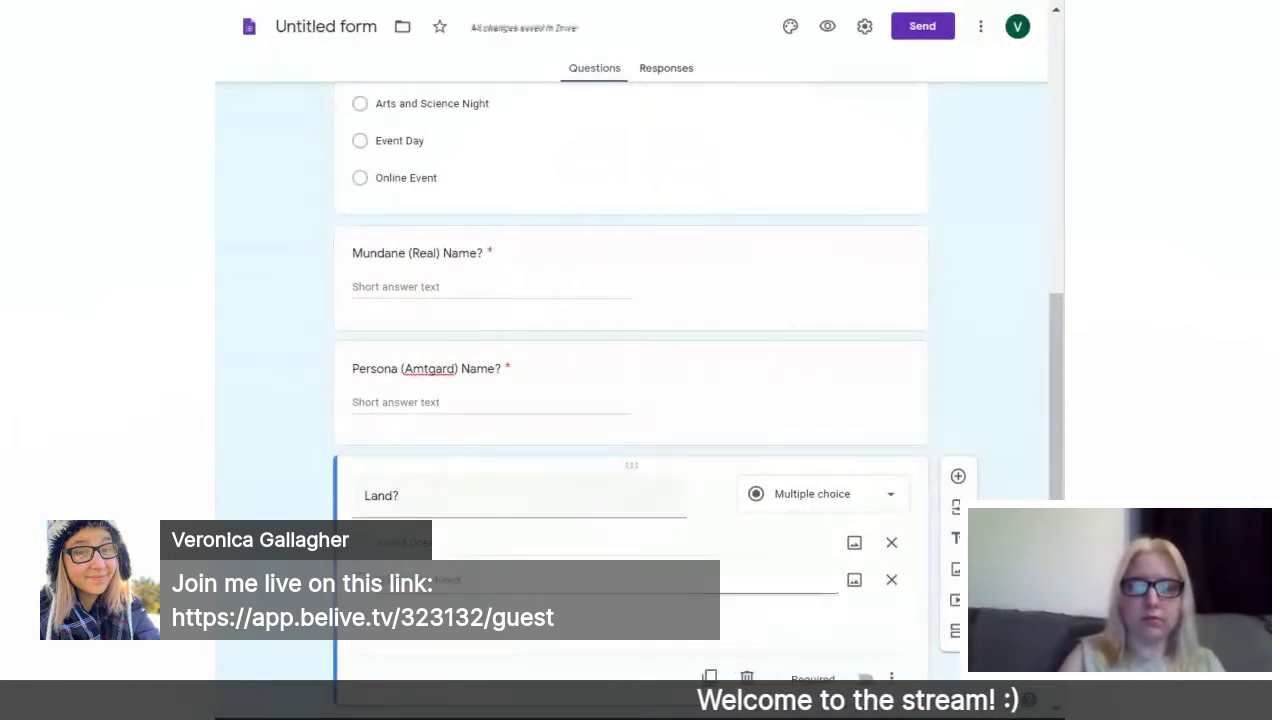
{"action": "key", "text": "Return"}
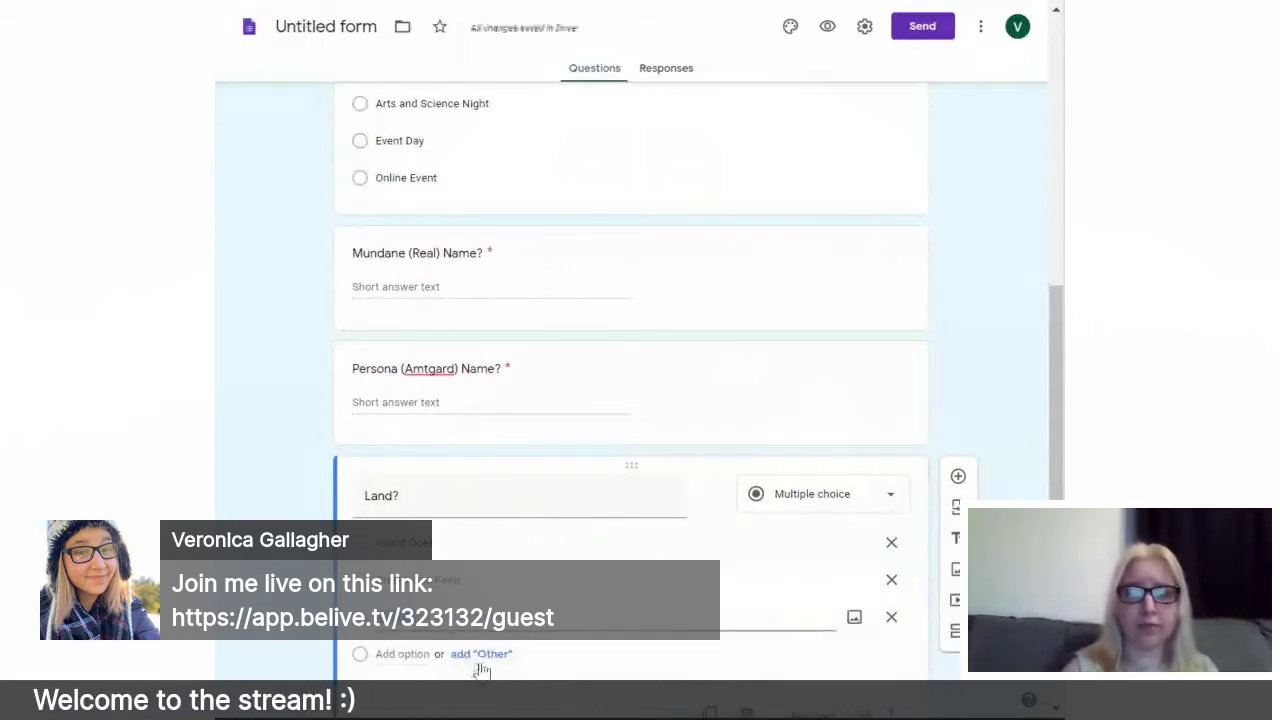
Add an Other option, name the third choice 'Shrouding Mist', and make Land? required
{"action": "left_click", "coordinate": [481, 654]}
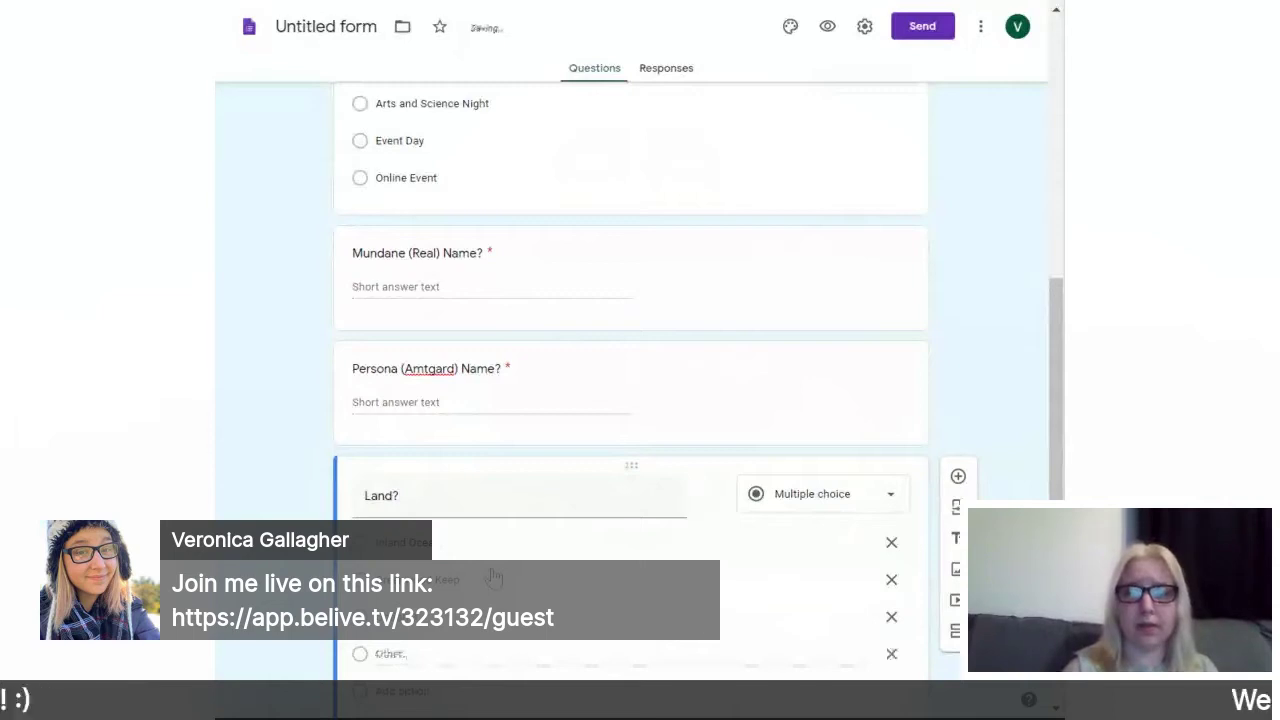
{"action": "scroll", "coordinate": [493, 577], "scroll_direction": "down", "scroll_amount": 1}
{"action": "left_click", "coordinate": [396, 507]}
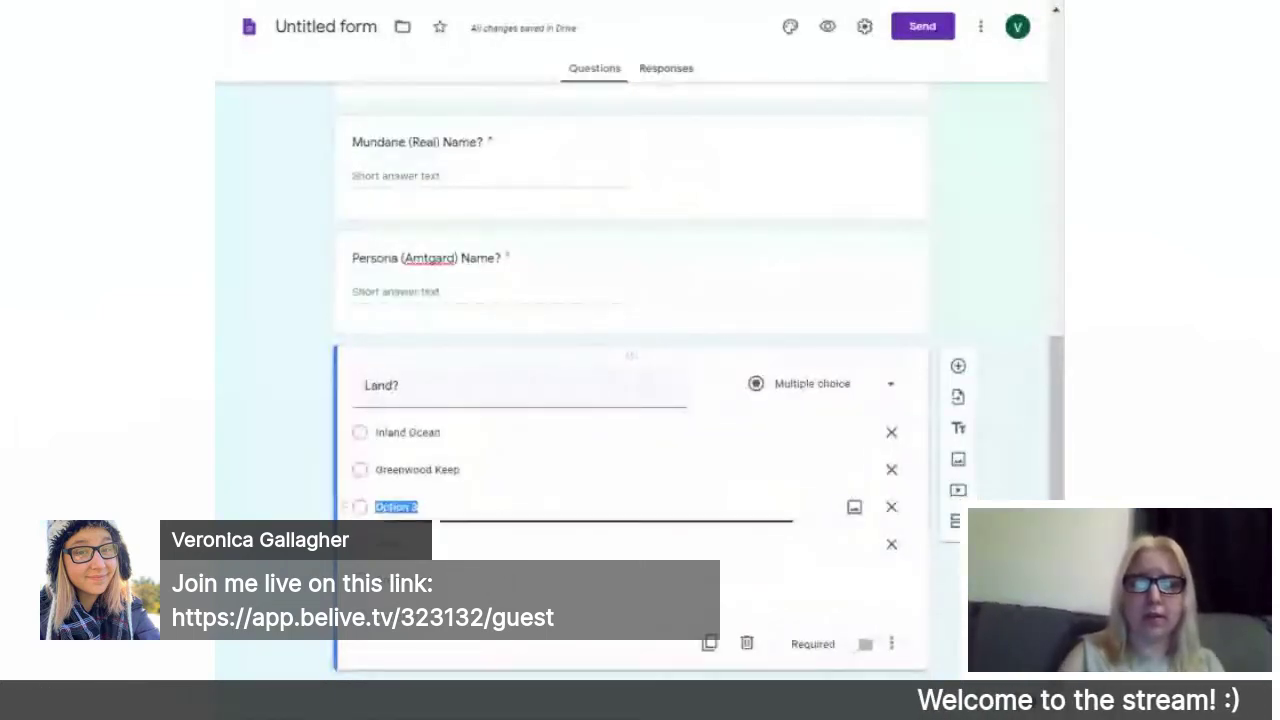
{"action": "type", "text": "Shrouding"}
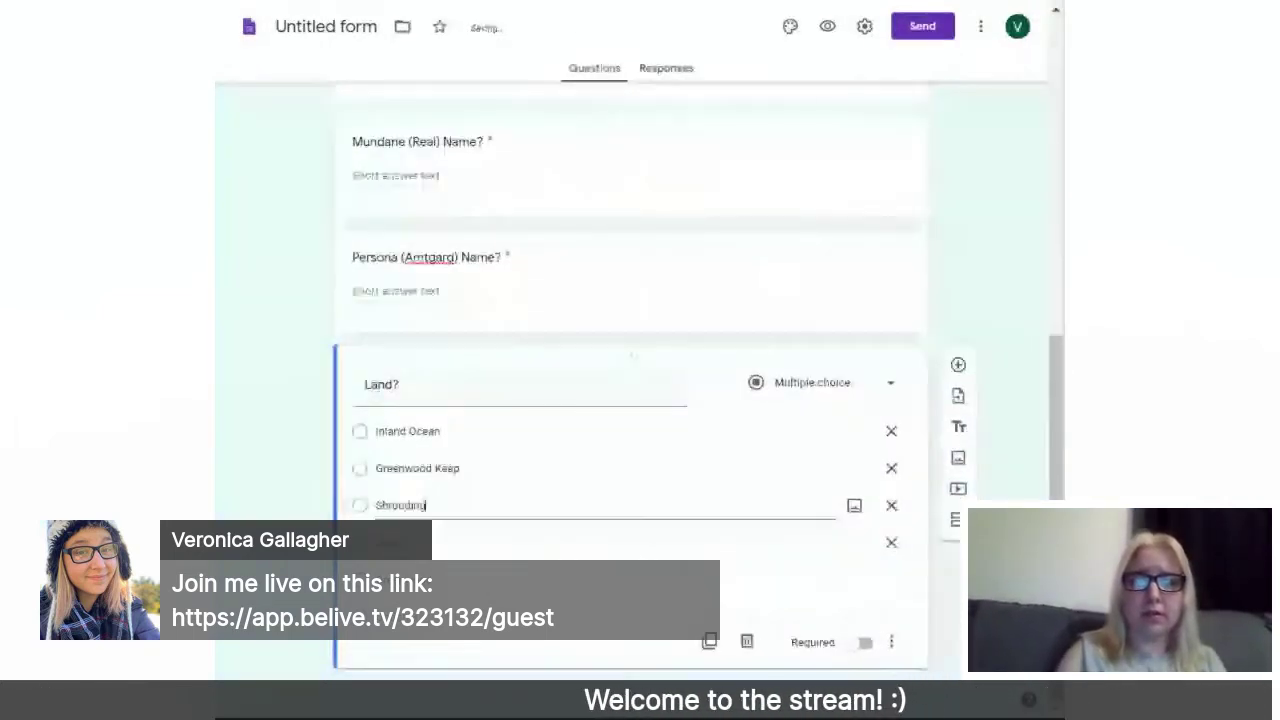
{"action": "type", "text": " Mist"}
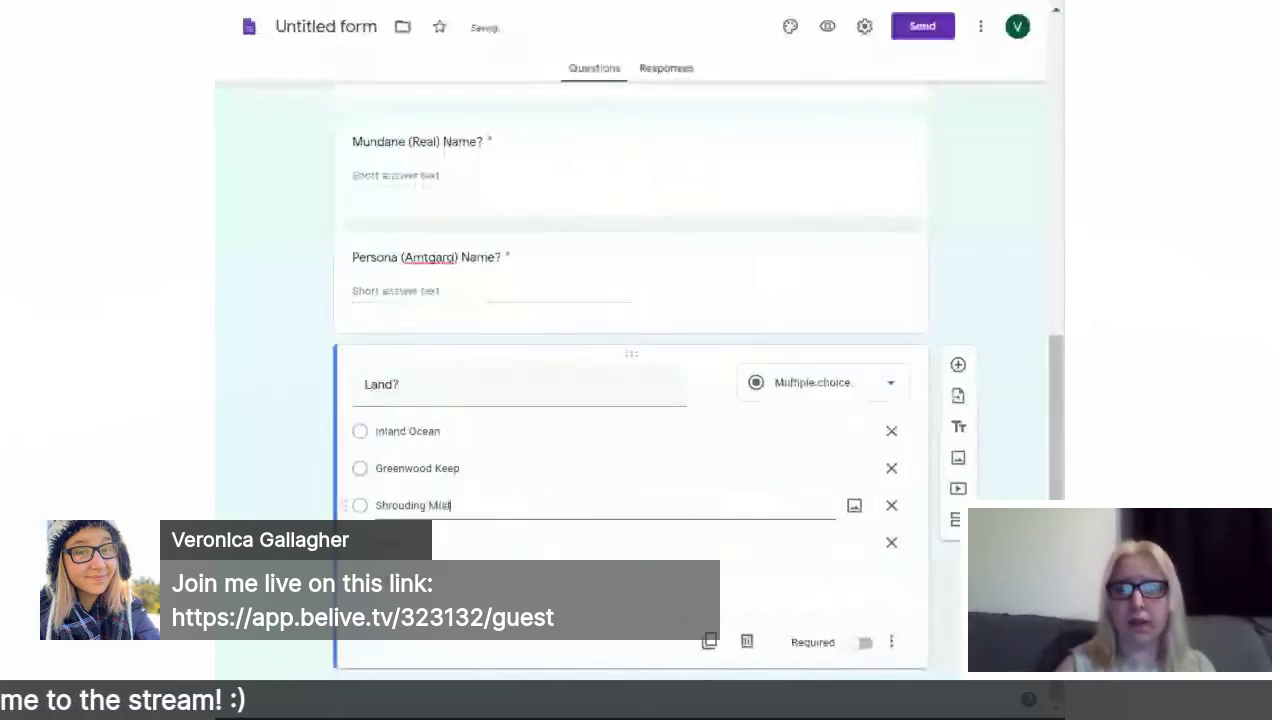
{"action": "left_click", "coordinate": [860, 645]}
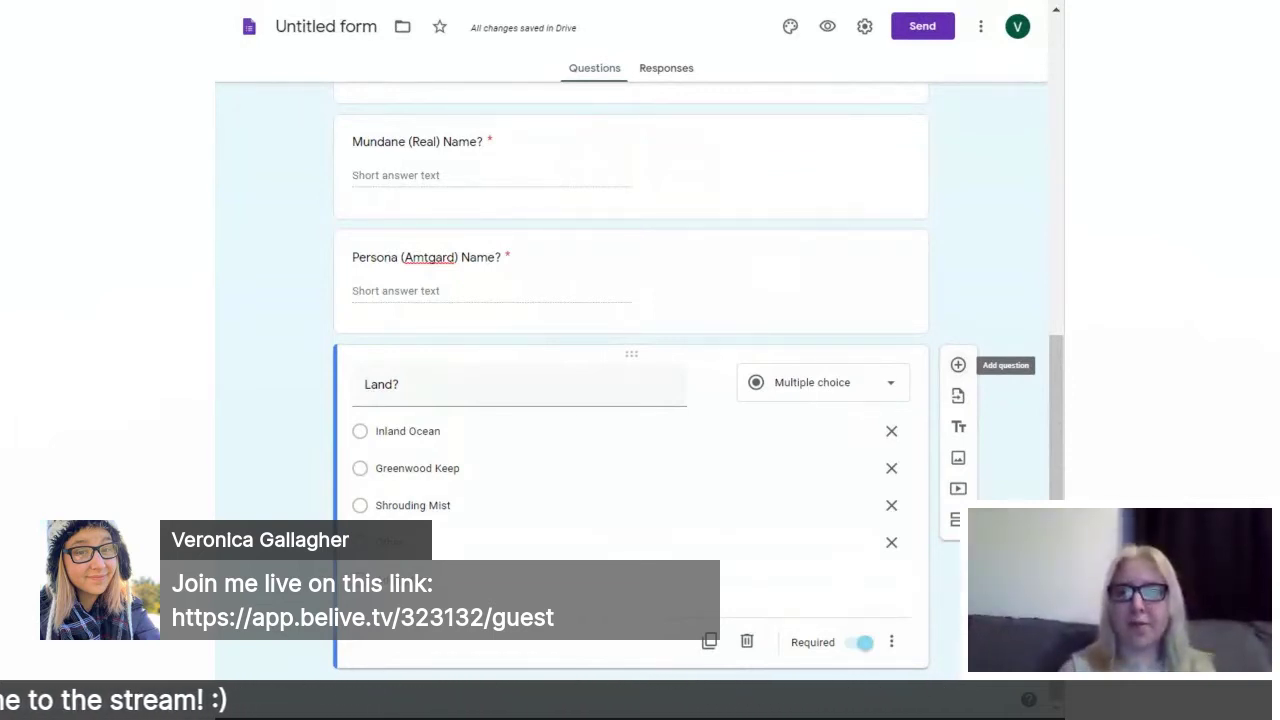
Add a 'Kingdom/Principality?' question below Land? as a Short answer type
{"action": "left_click", "coordinate": [958, 366]}
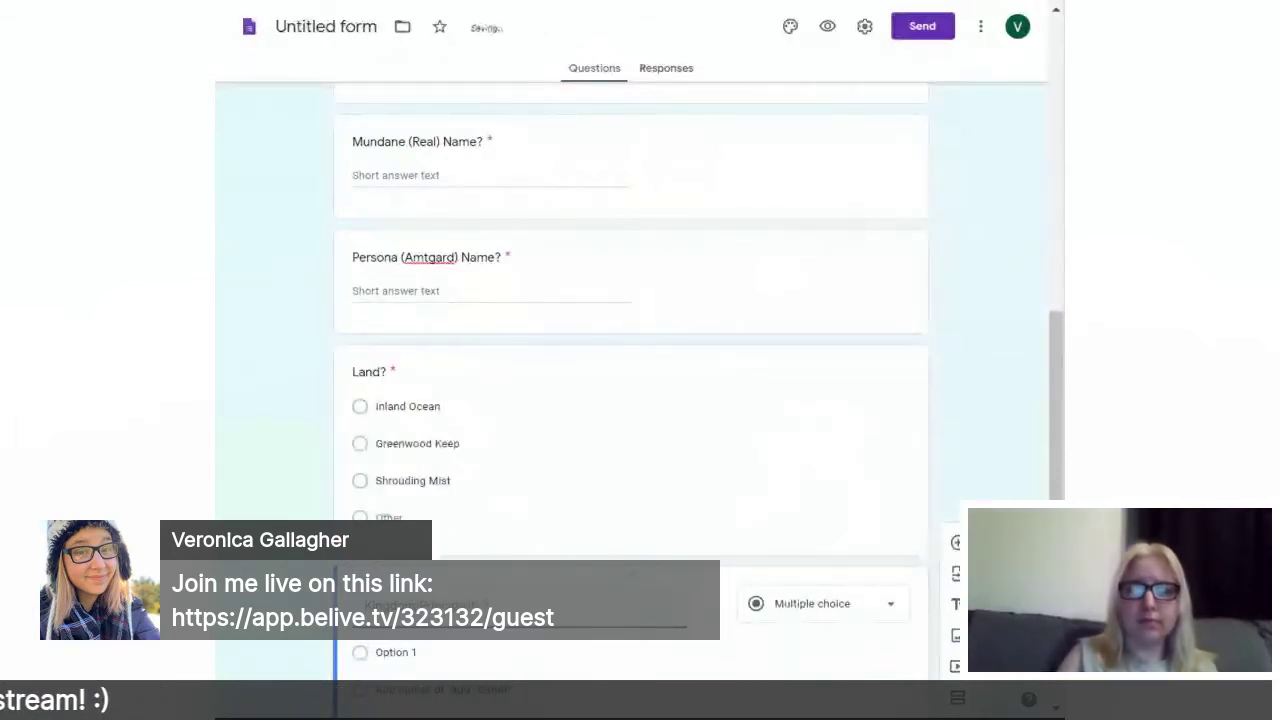
{"action": "scroll", "coordinate": [988, 391], "scroll_direction": "down", "scroll_amount": 1}
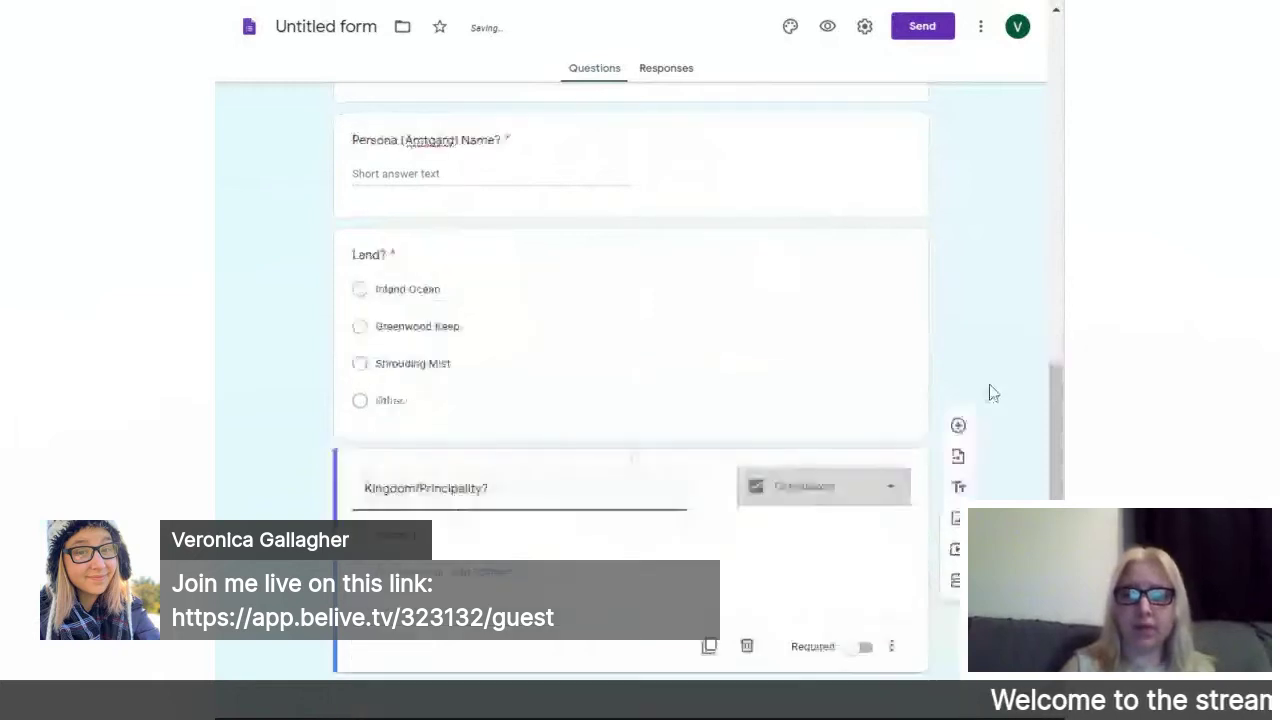
{"action": "left_click", "coordinate": [790, 498]}
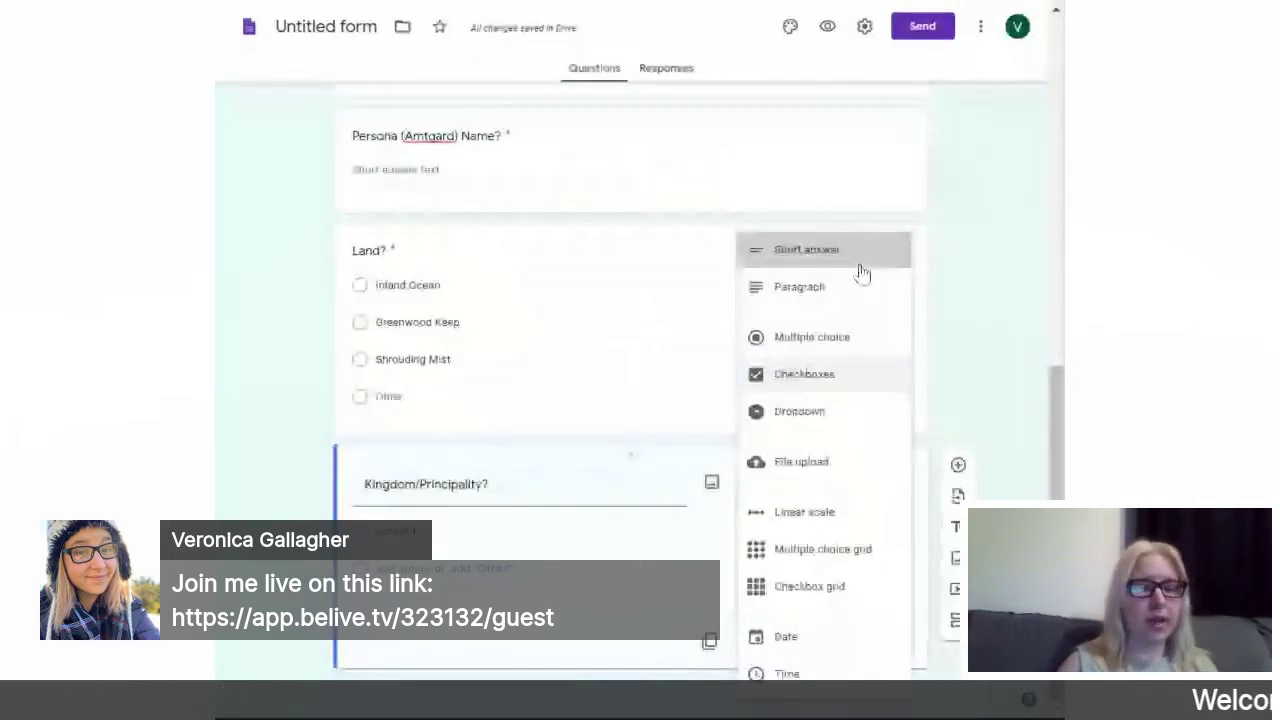
{"action": "left_click", "coordinate": [862, 268]}
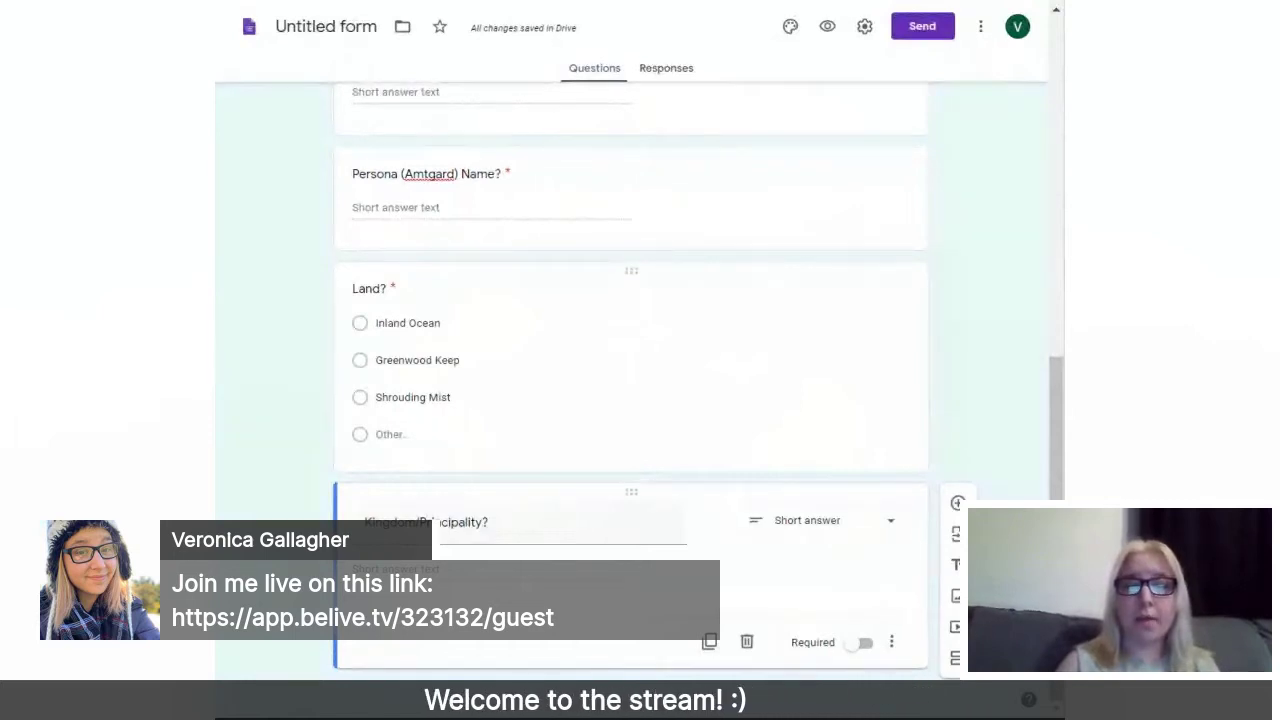
Attach a shield image to the Inland Ocean choice of the Land? question
{"action": "left_click", "coordinate": [407, 323]}
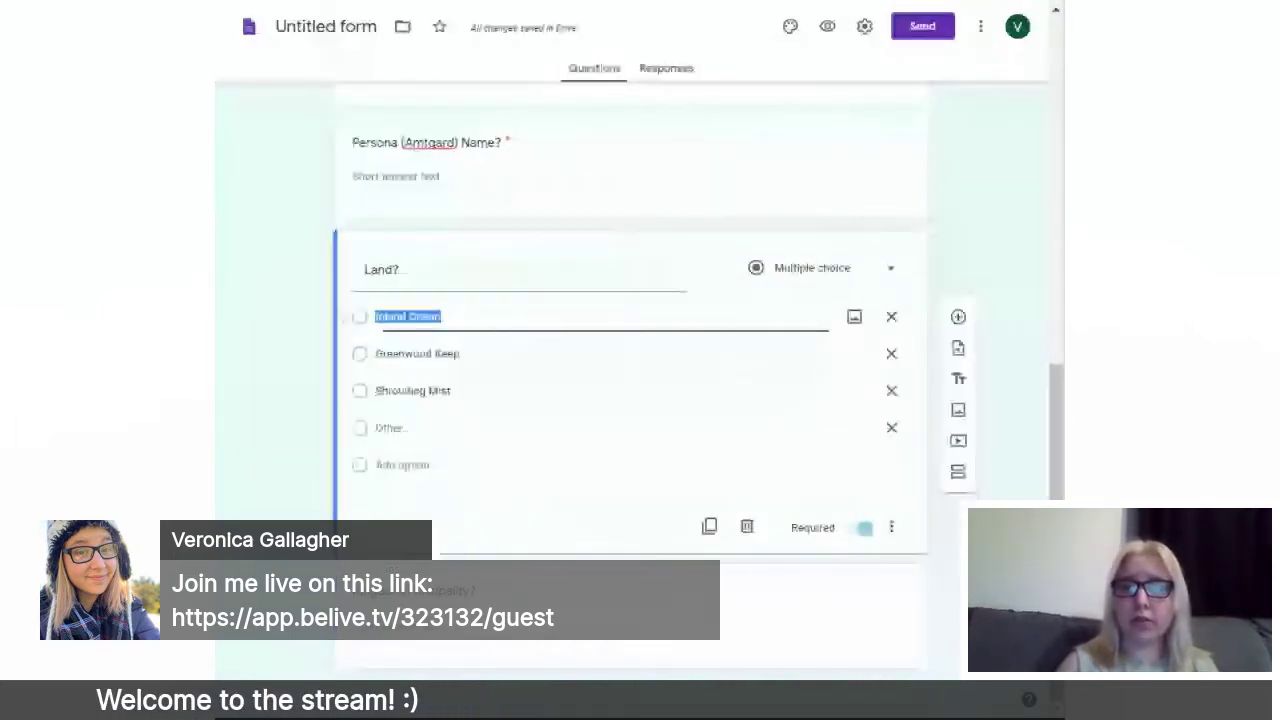
{"action": "left_click", "coordinate": [854, 318]}
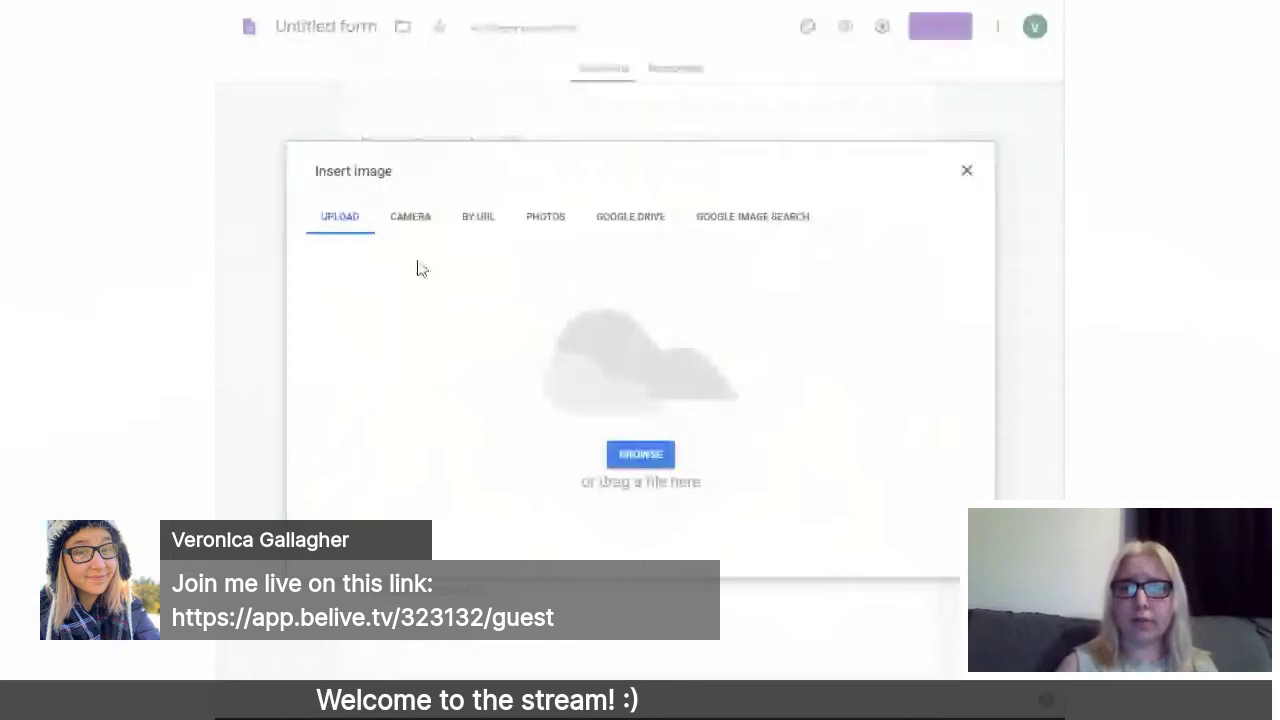
{"action": "left_click", "coordinate": [630, 456]}
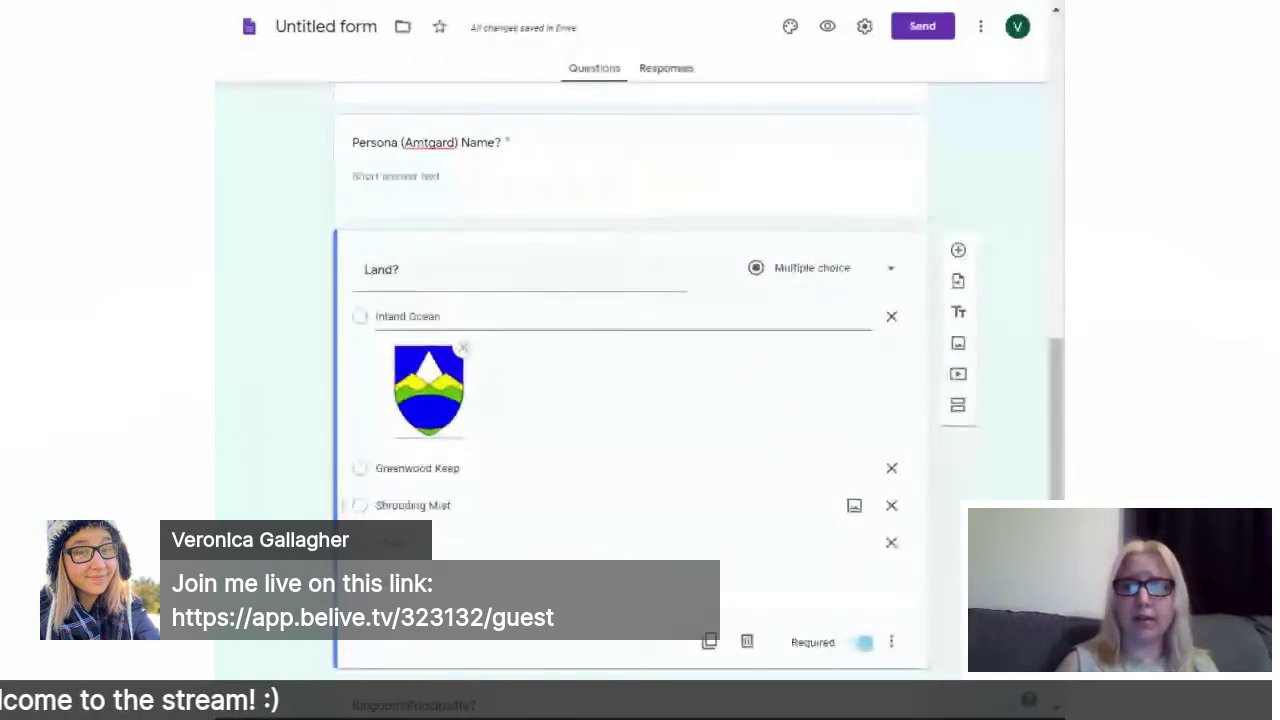
Add a fourth choice 'Flooded Mountains' below Shrouding Mist
{"action": "left_click", "coordinate": [586, 515]}
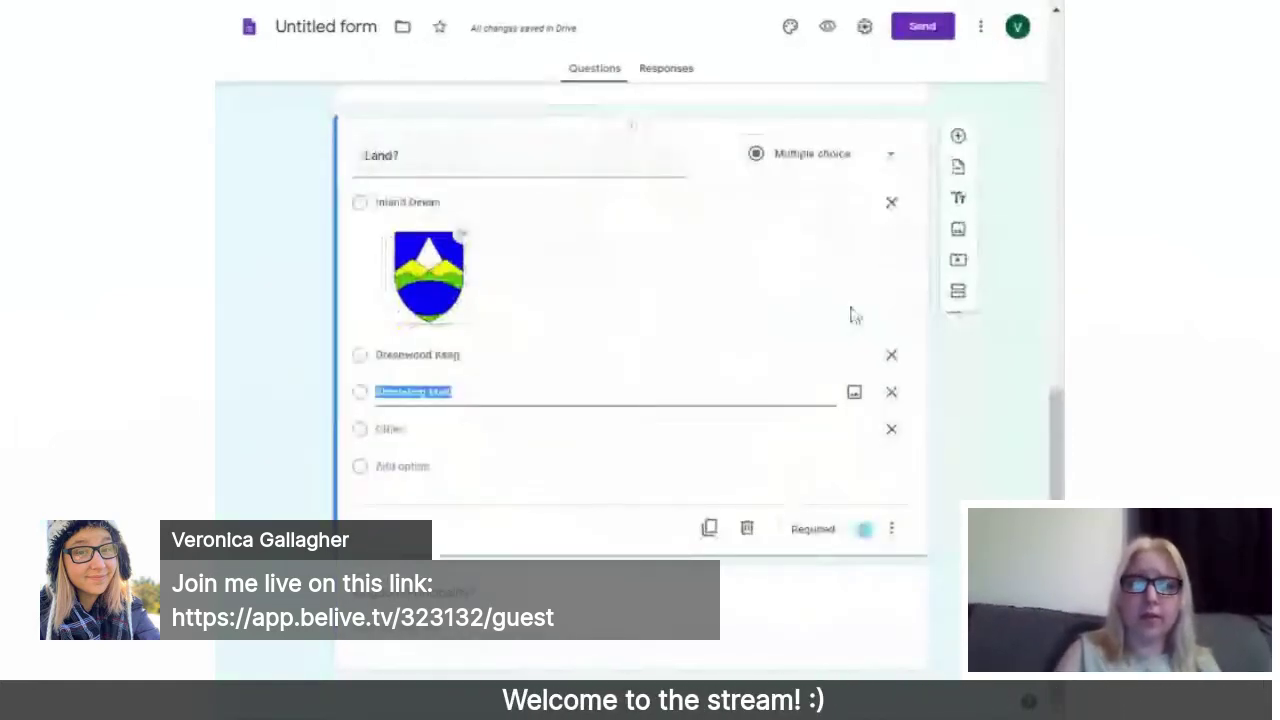
{"action": "key", "text": "Return"}
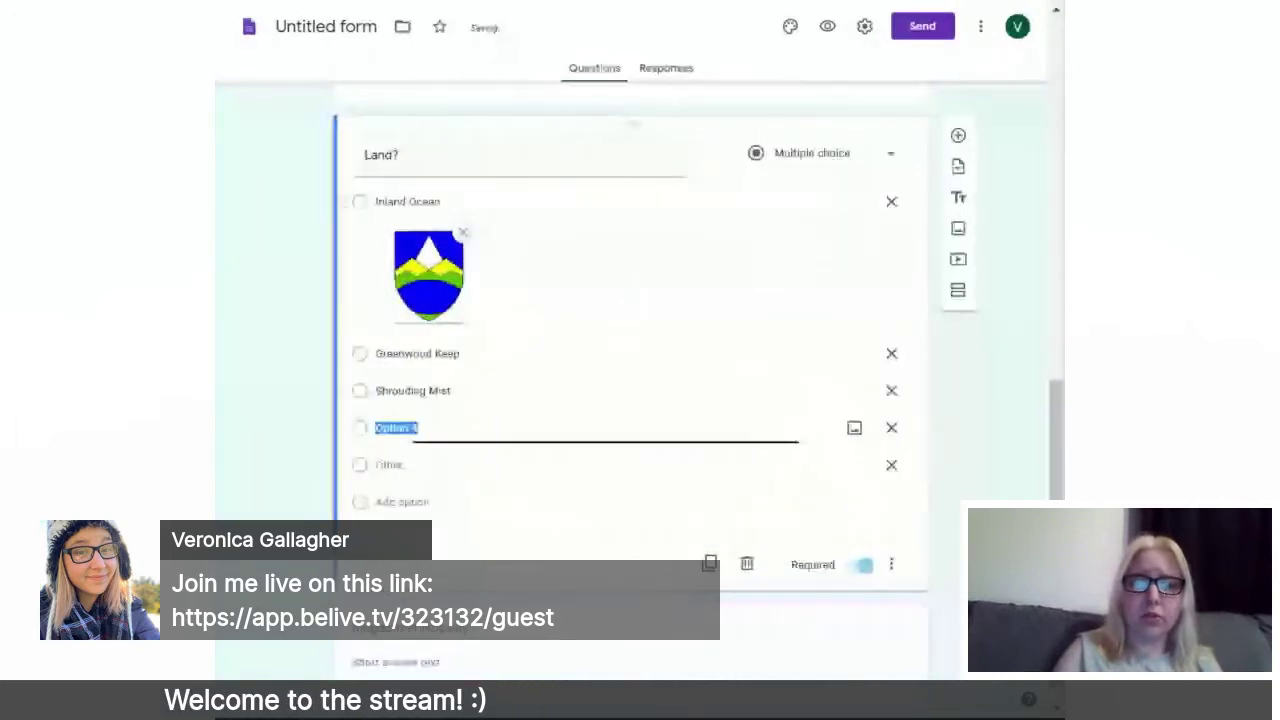
{"action": "type", "text": "Flooded Mount"}
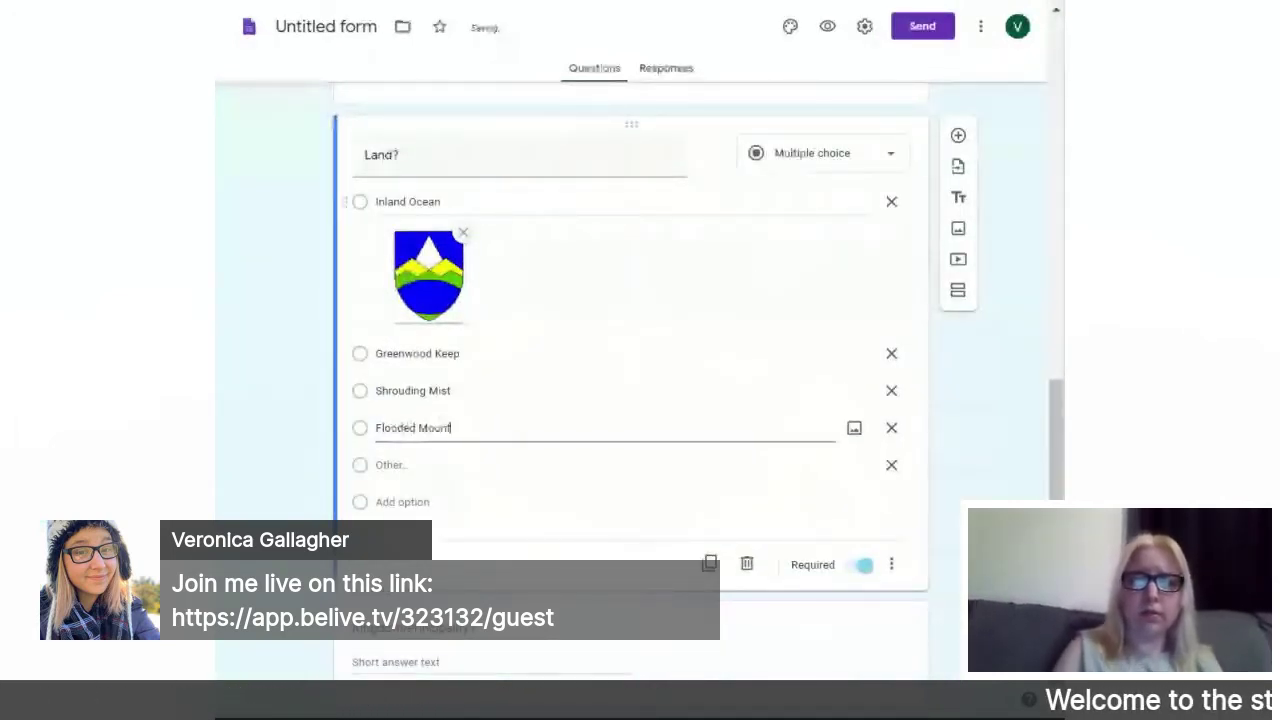
{"action": "type", "text": "iains"}
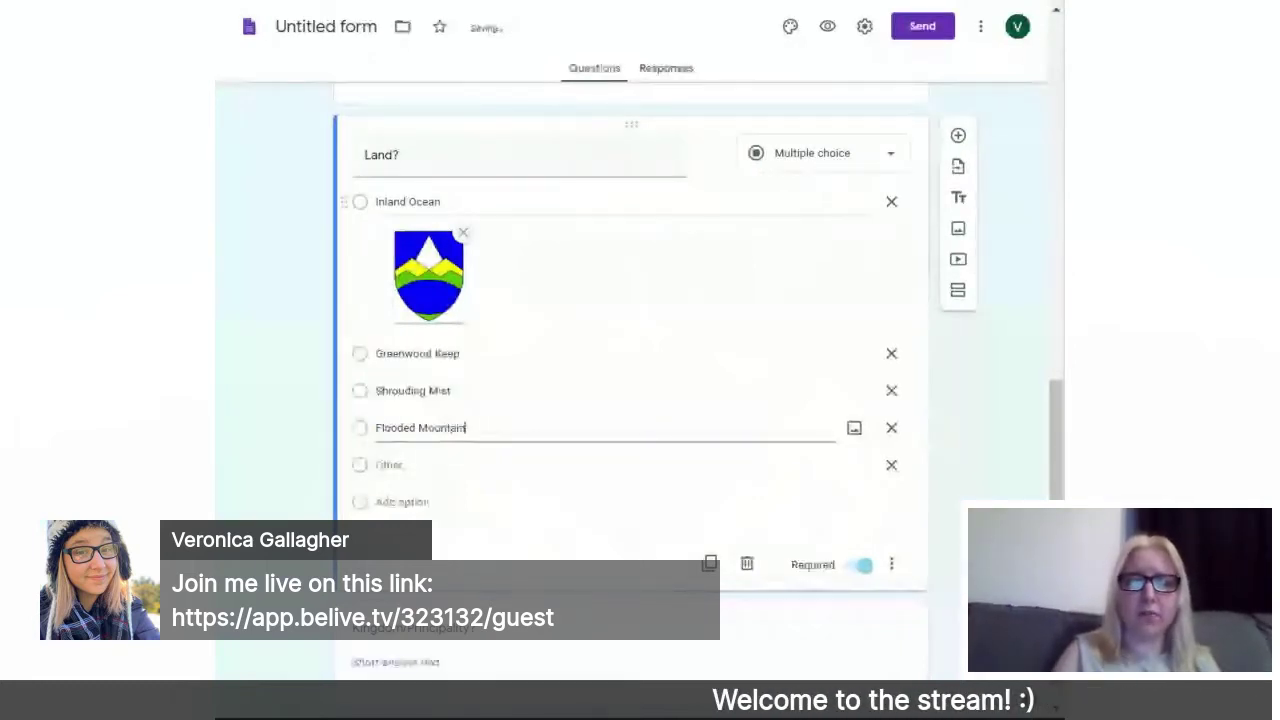
Attach the mountain-and-lake shield image to the Flooded Mountains choice
{"action": "left_click", "coordinate": [855, 430]}
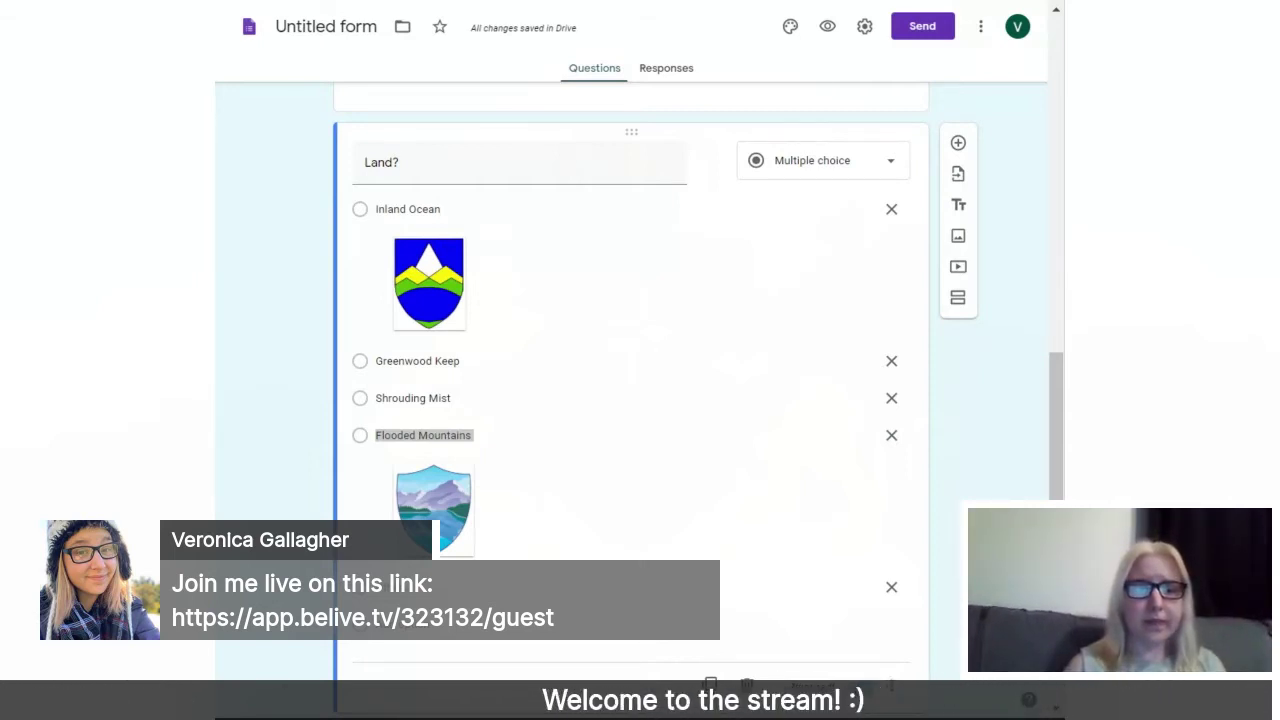
{"action": "scroll", "coordinate": [674, 523], "scroll_direction": "down", "scroll_amount": 2}
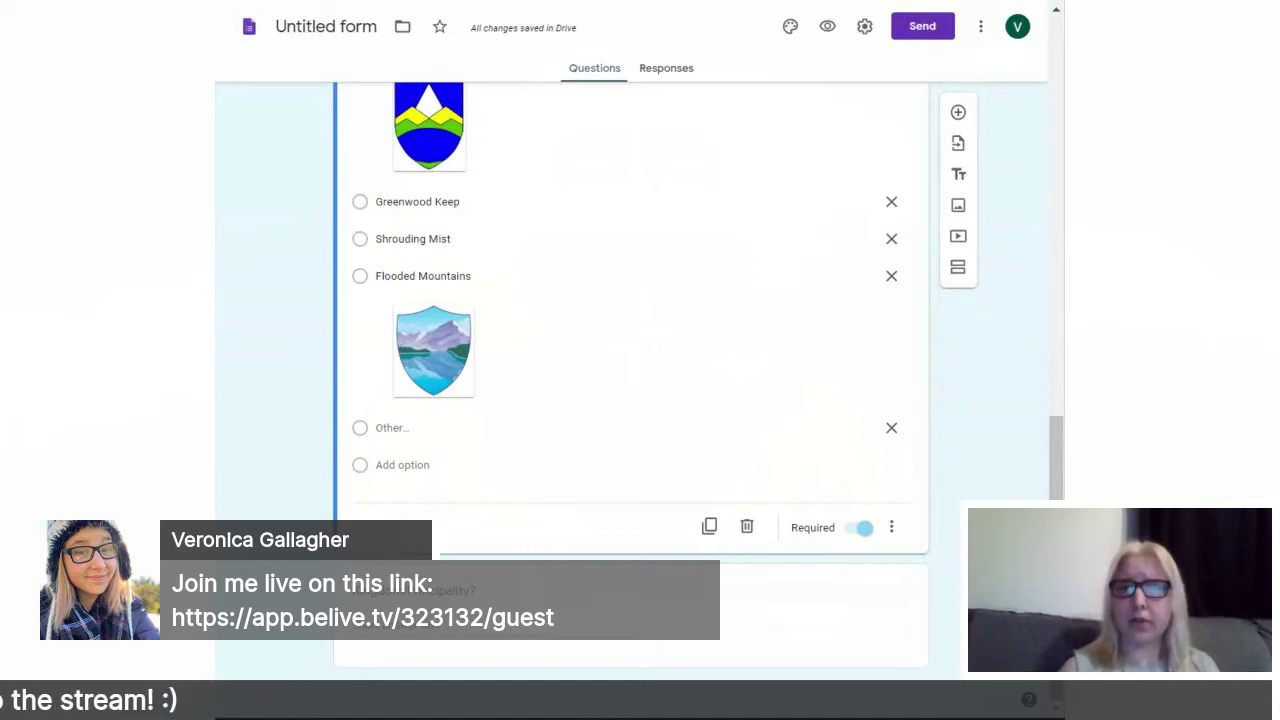
{"action": "key", "text": "ctrl+Tab"}
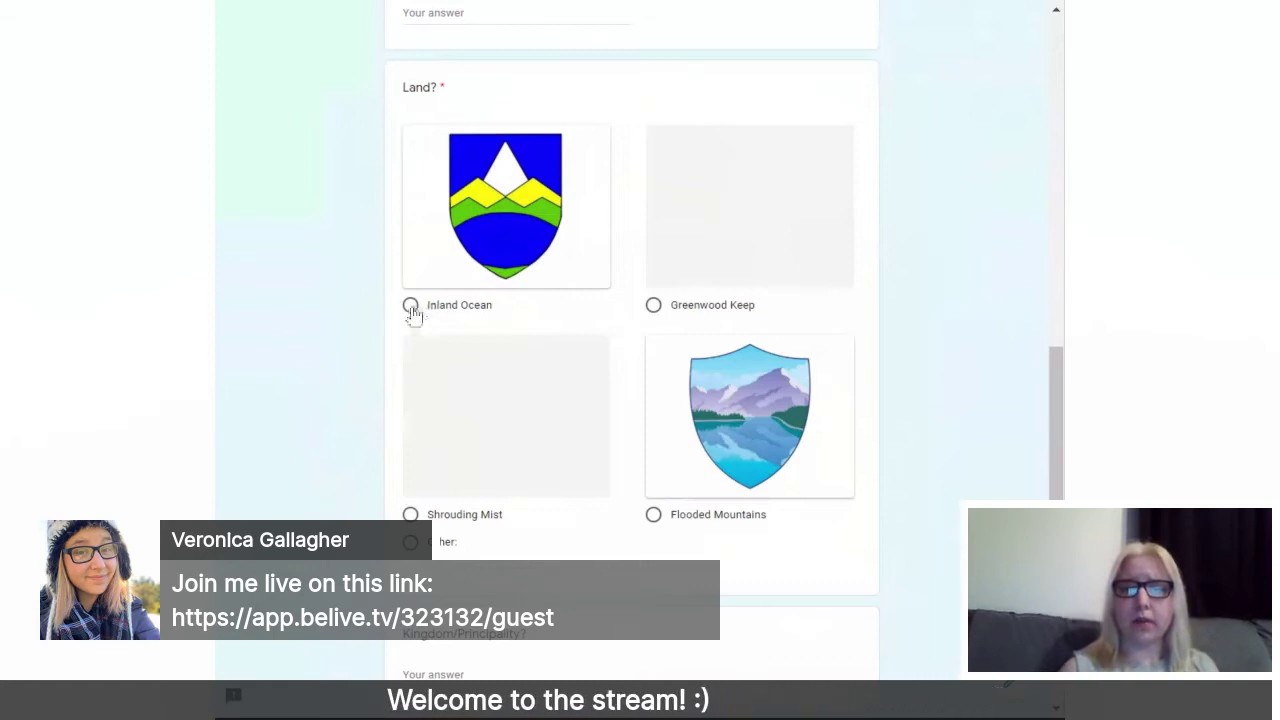
{"action": "left_click", "coordinate": [411, 308]}
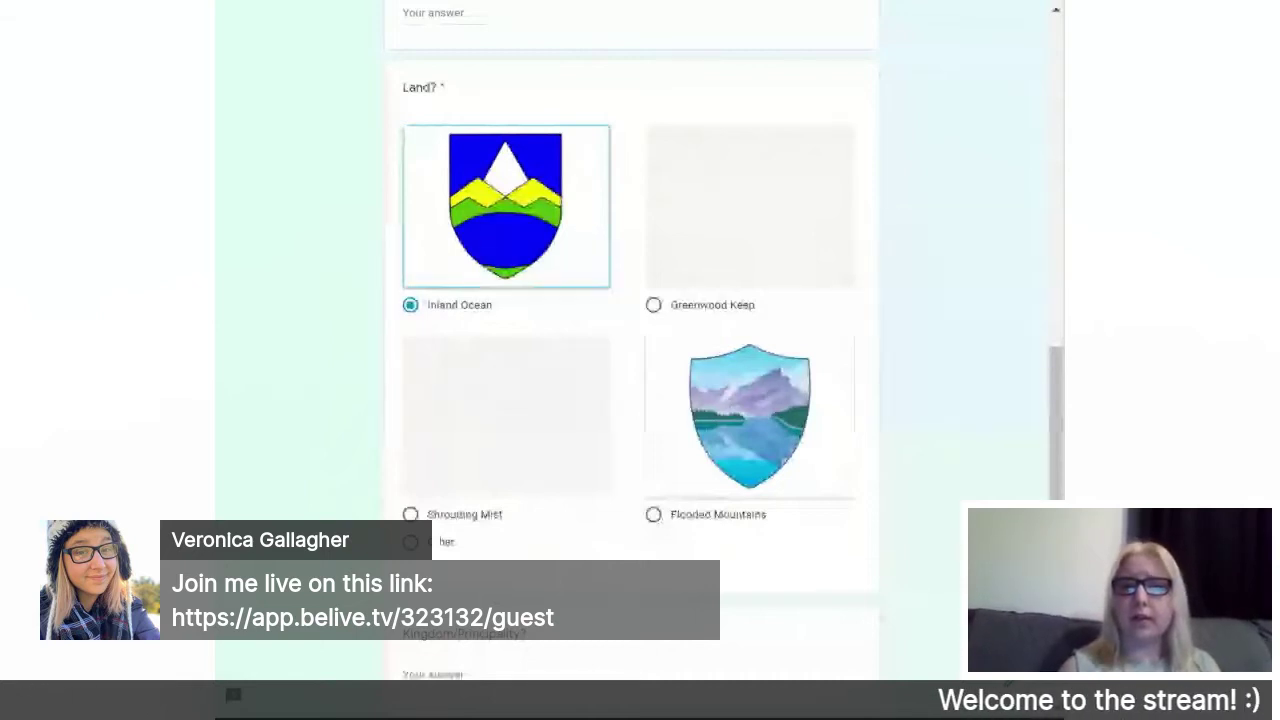
{"action": "key", "text": "ctrl+w"}
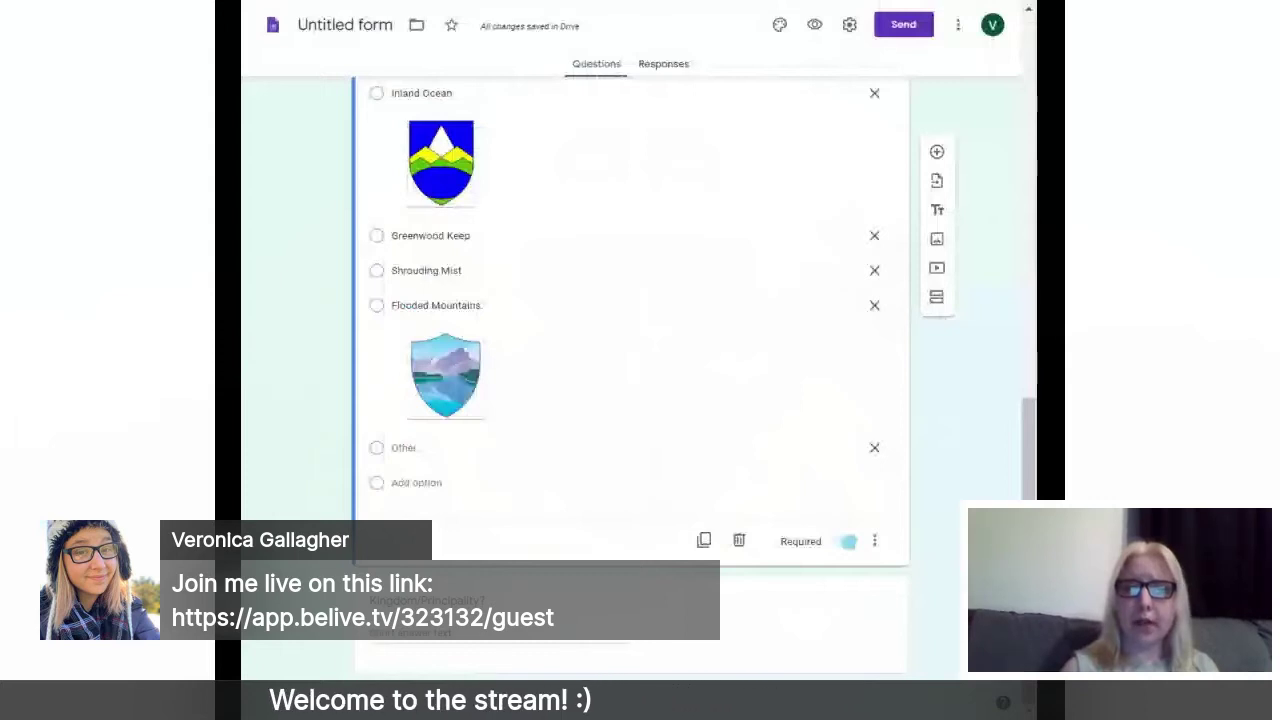
{"action": "scroll", "coordinate": [243, 455], "scroll_direction": "down", "scroll_amount": 1}
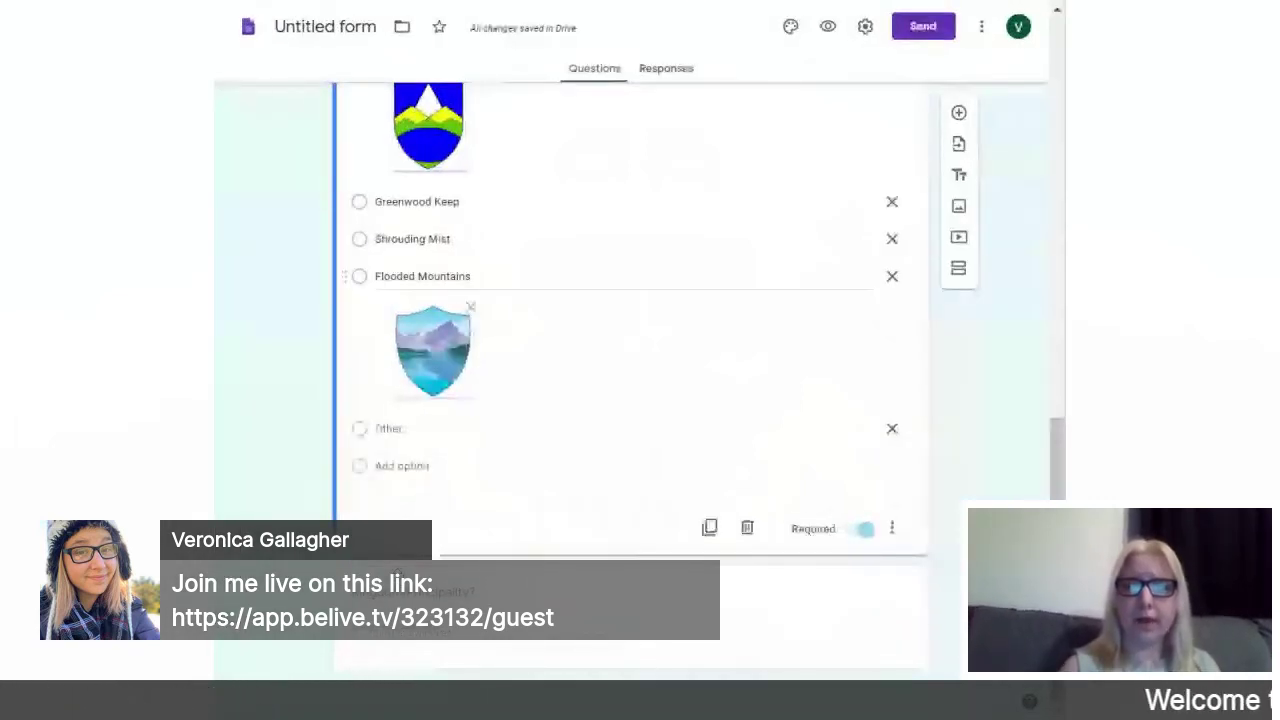
Add a 'Class Credit?' question below Kingdom/Principality? and make it a dropdown
{"action": "left_click", "coordinate": [752, 606]}
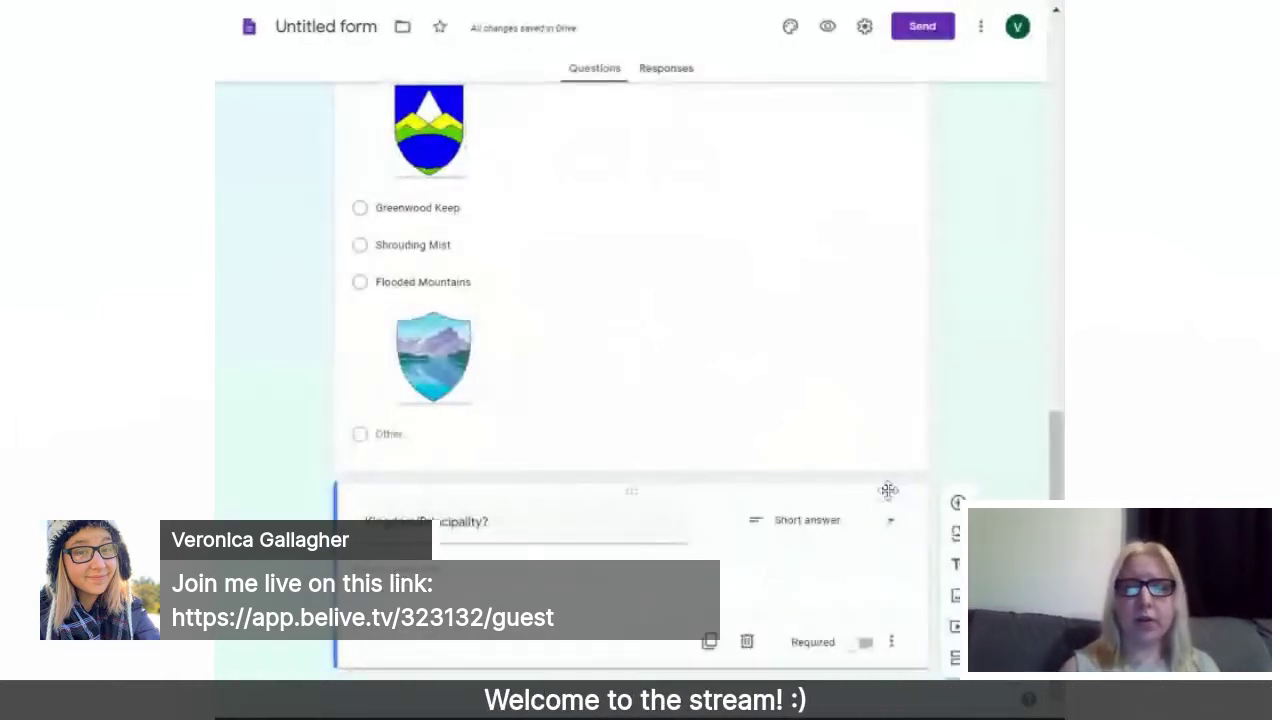
{"action": "left_click", "coordinate": [957, 502]}
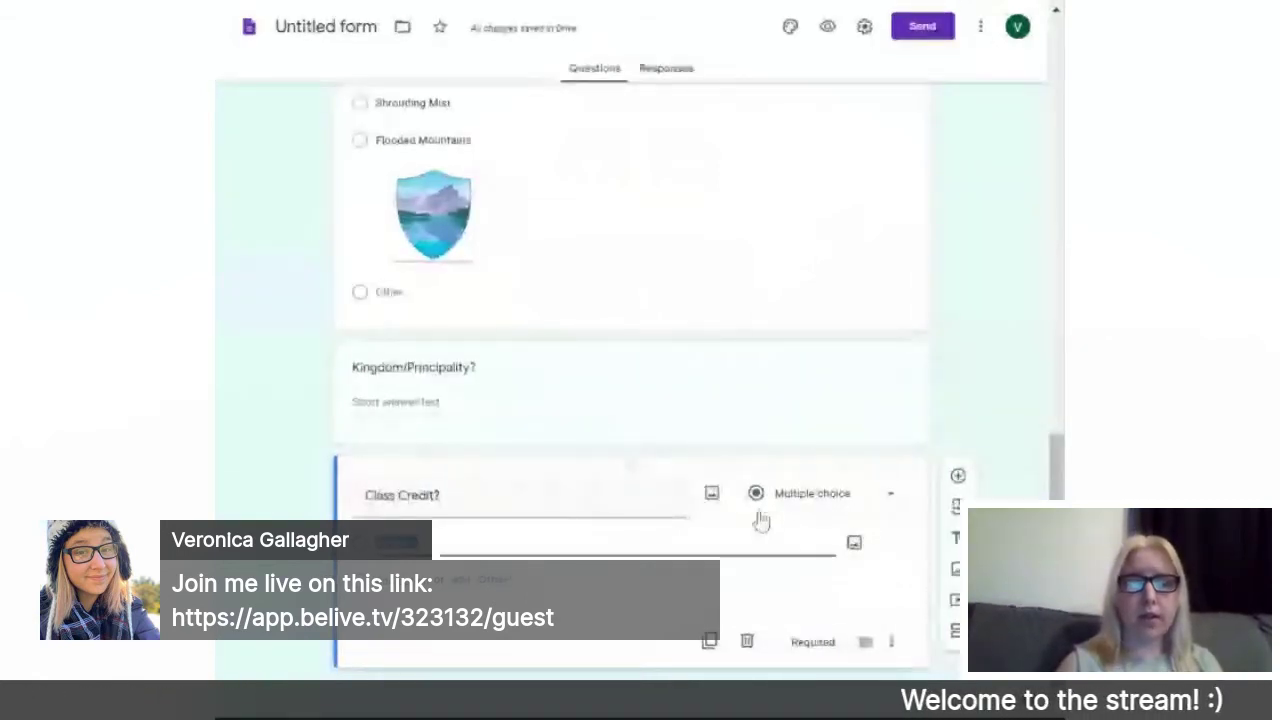
{"action": "left_click", "coordinate": [780, 512]}
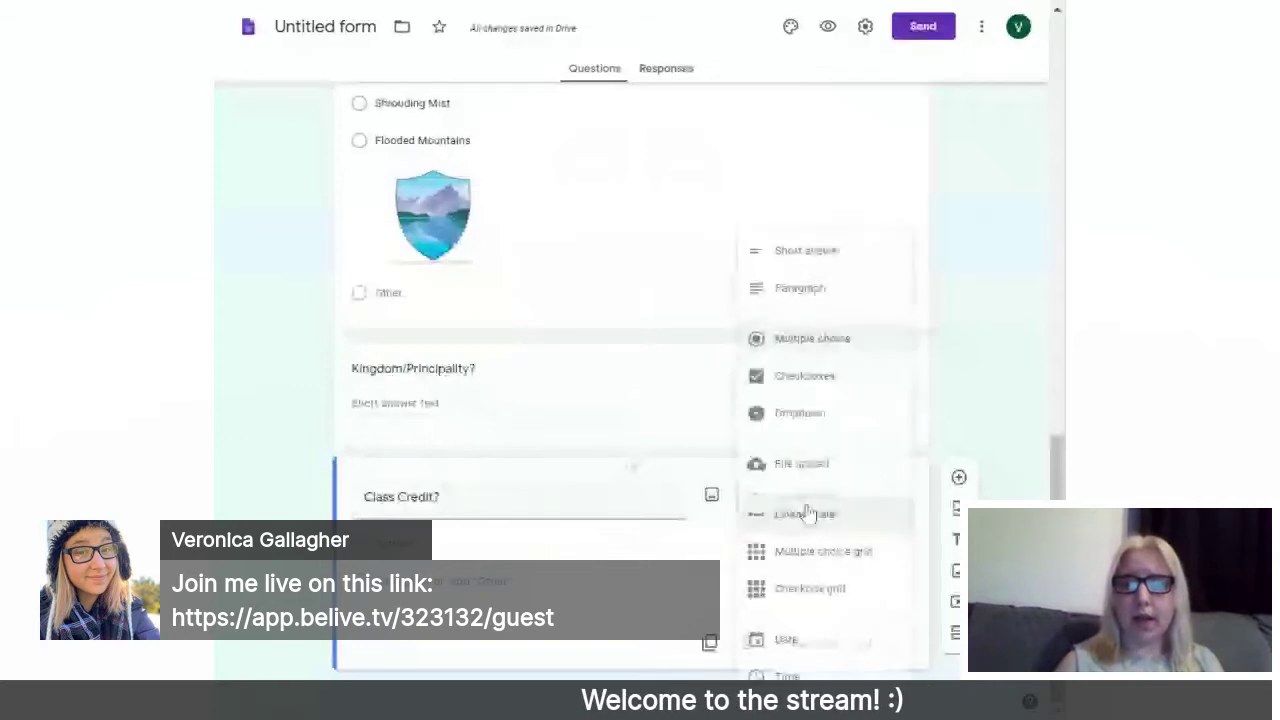
{"action": "left_click", "coordinate": [800, 514]}
{"action": "left_click", "coordinate": [811, 496]}
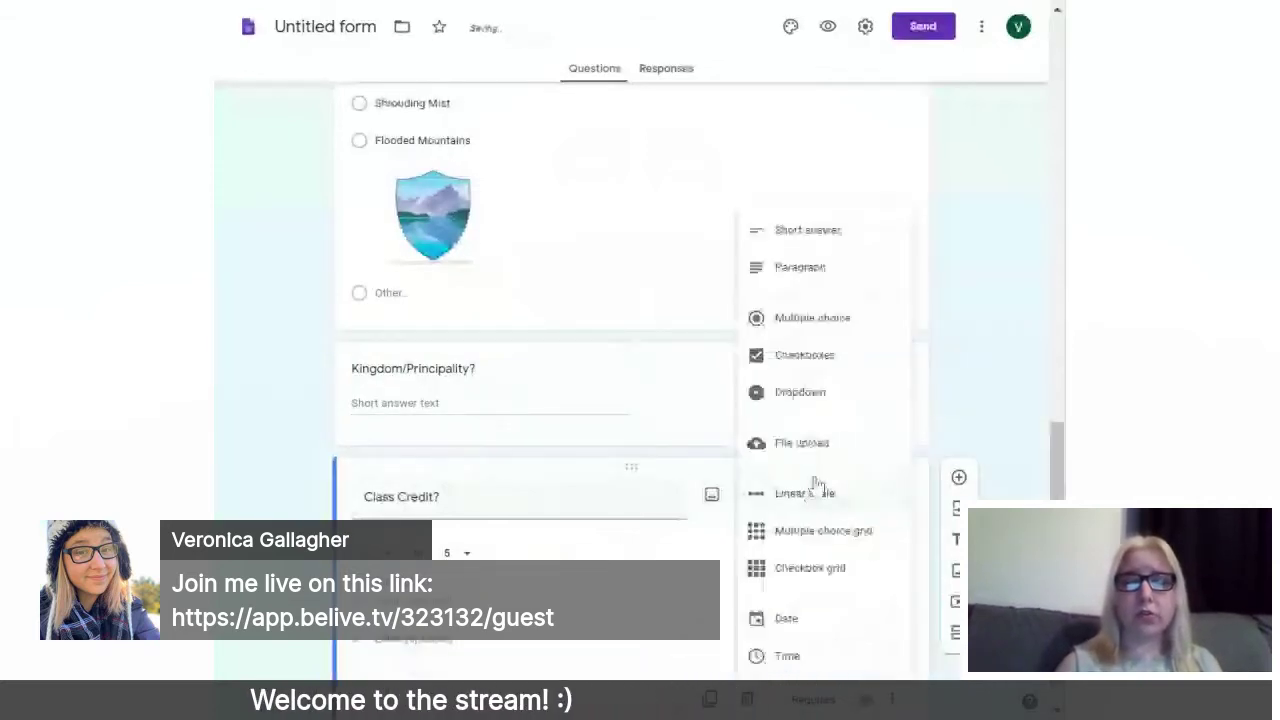
{"action": "left_click", "coordinate": [829, 410]}
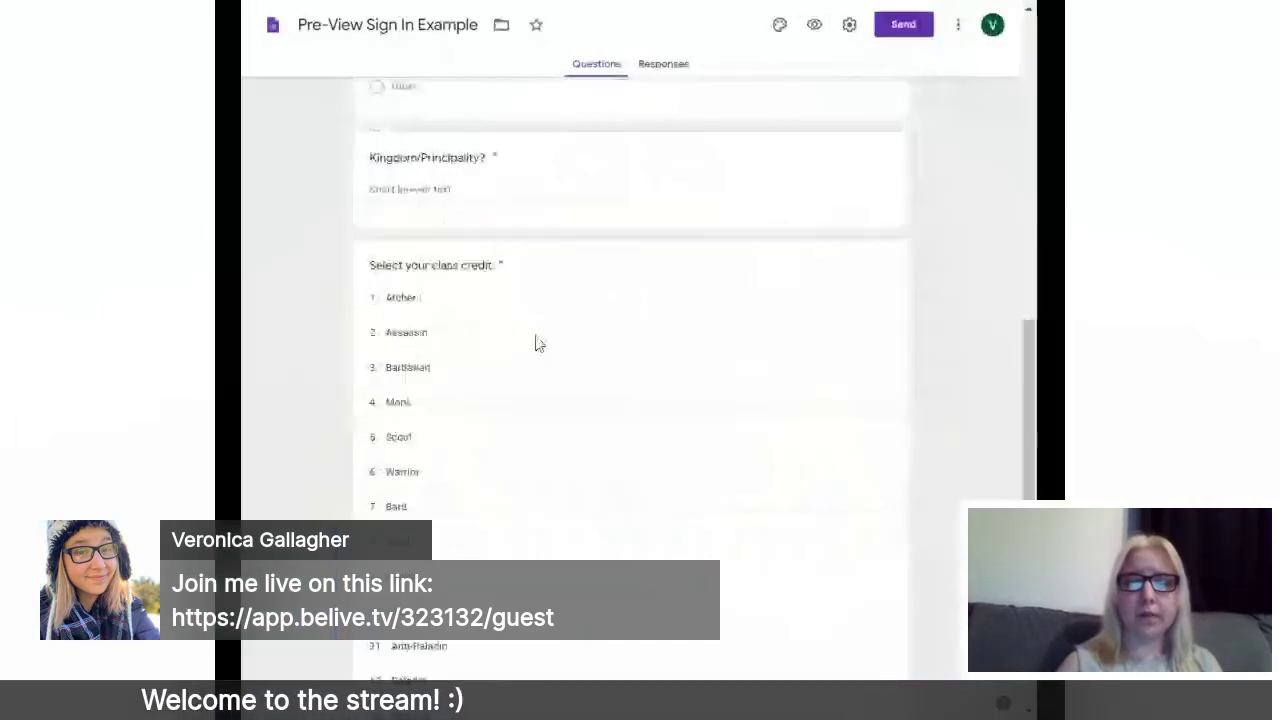
{"action": "scroll", "coordinate": [538, 344], "scroll_direction": "down", "scroll_amount": 3}
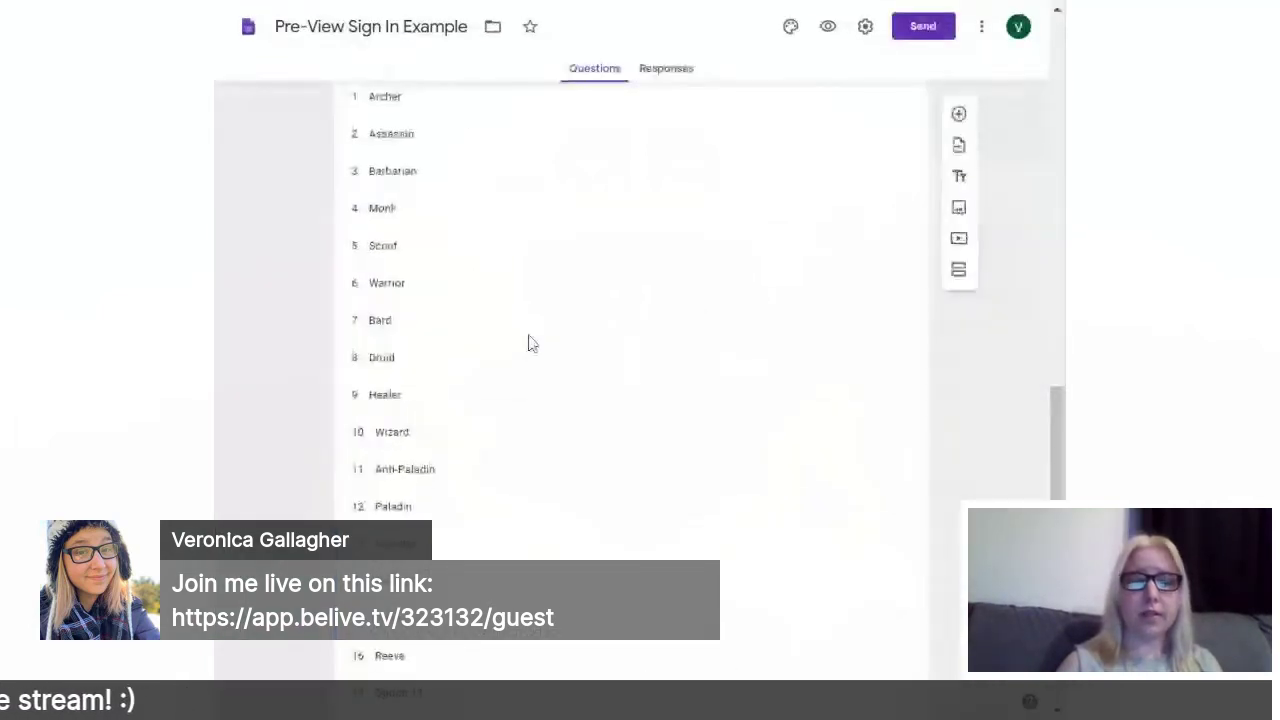
{"action": "scroll", "coordinate": [531, 344], "scroll_direction": "up", "scroll_amount": 1}
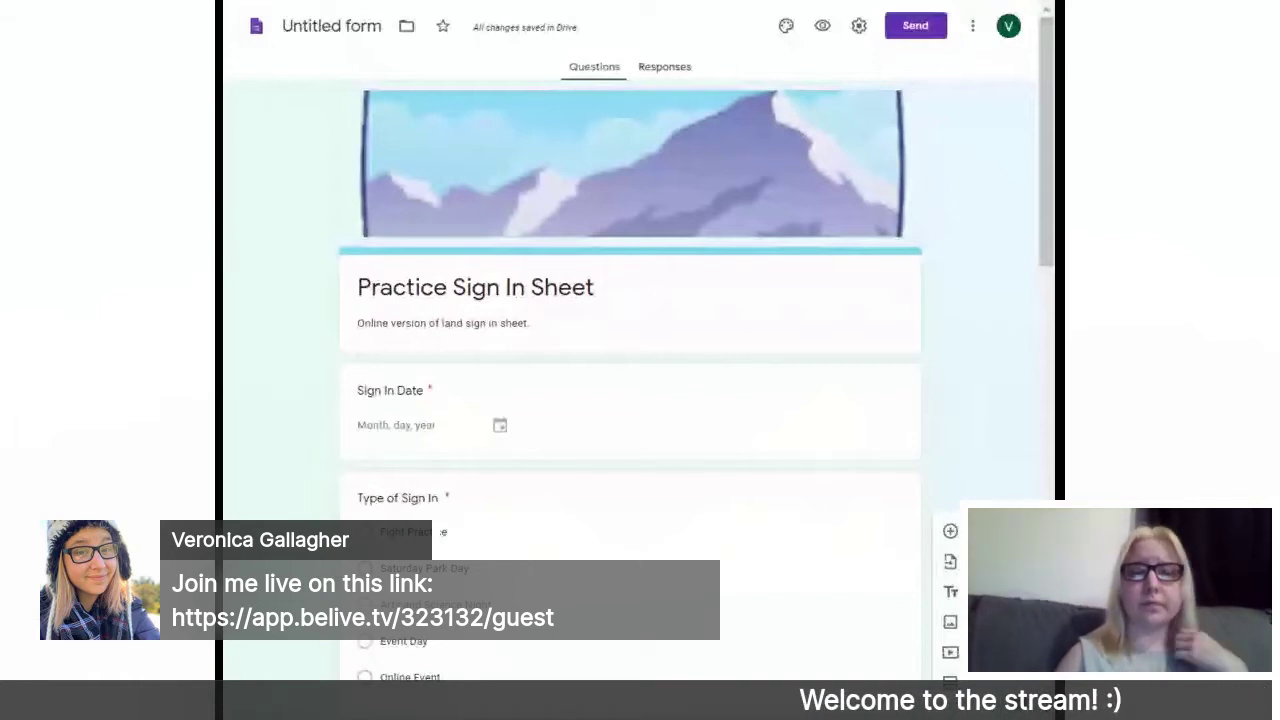
Return to the Class Credit? dropdown and select the Peasant option for editing
{"action": "scroll", "coordinate": [620, 371], "scroll_direction": "down", "scroll_amount": 15}
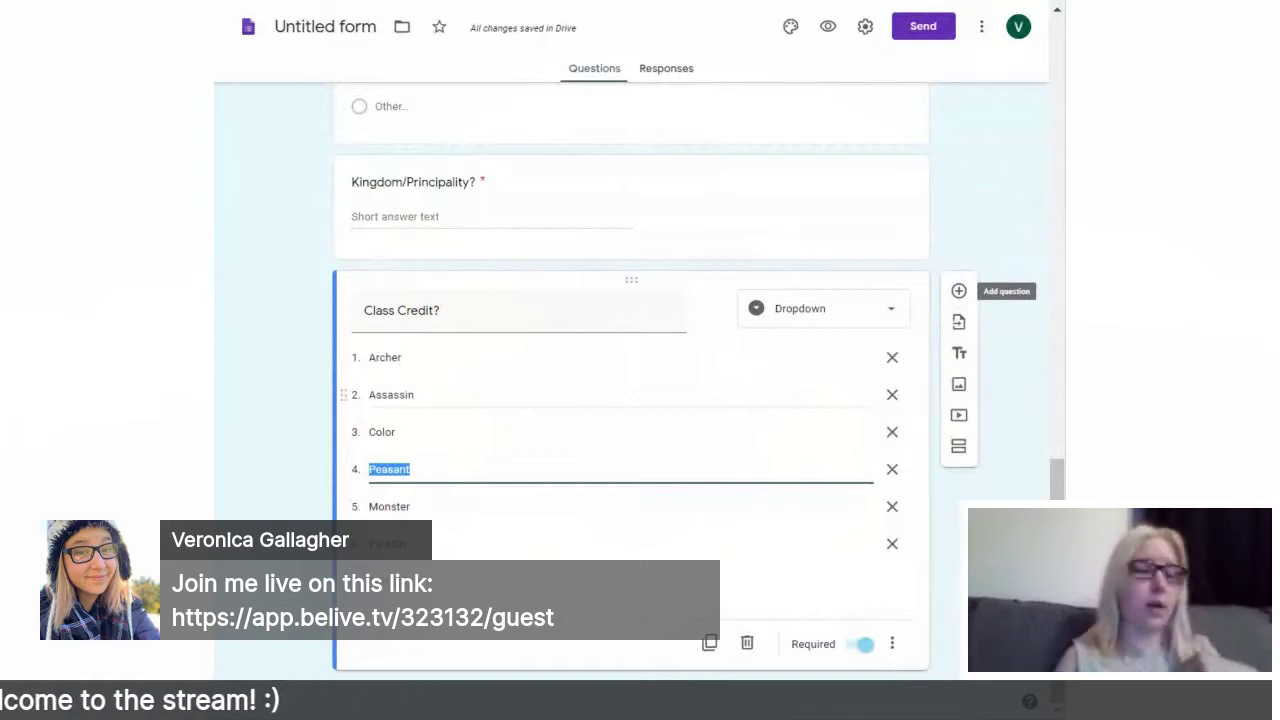
{"action": "key", "text": "alt+Tab"}
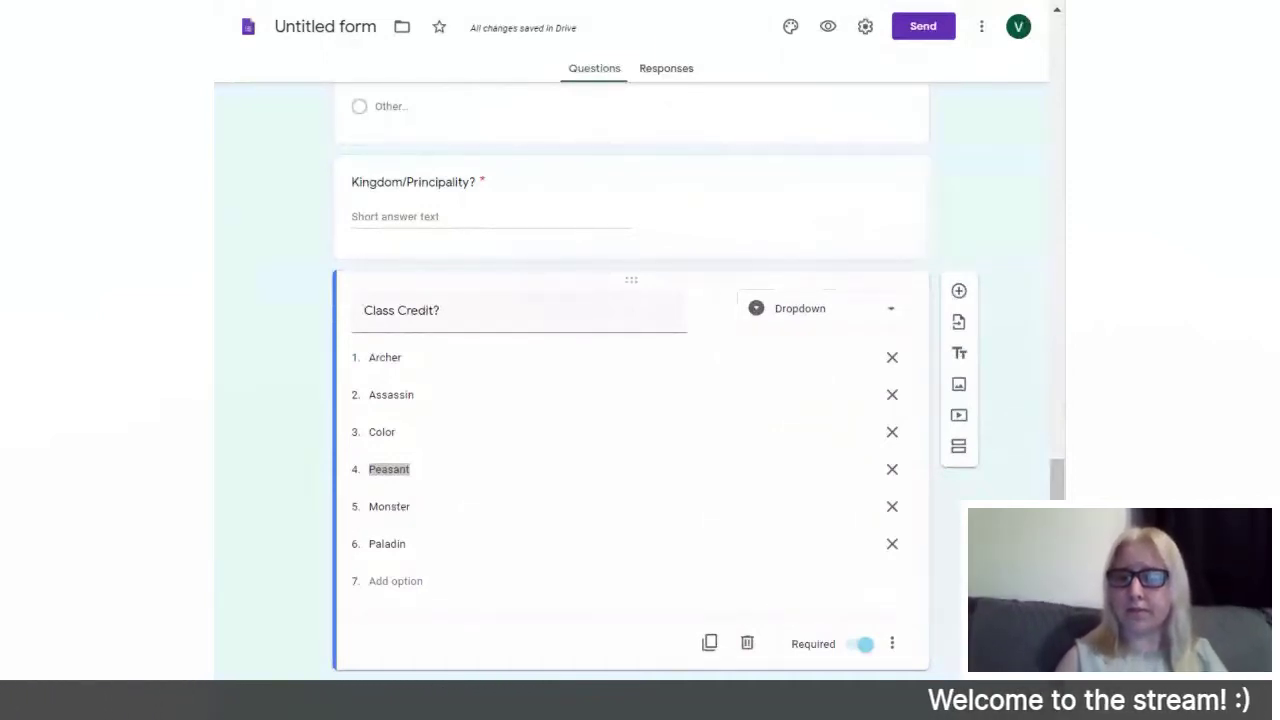
{"action": "left_click", "coordinate": [229, 604]}
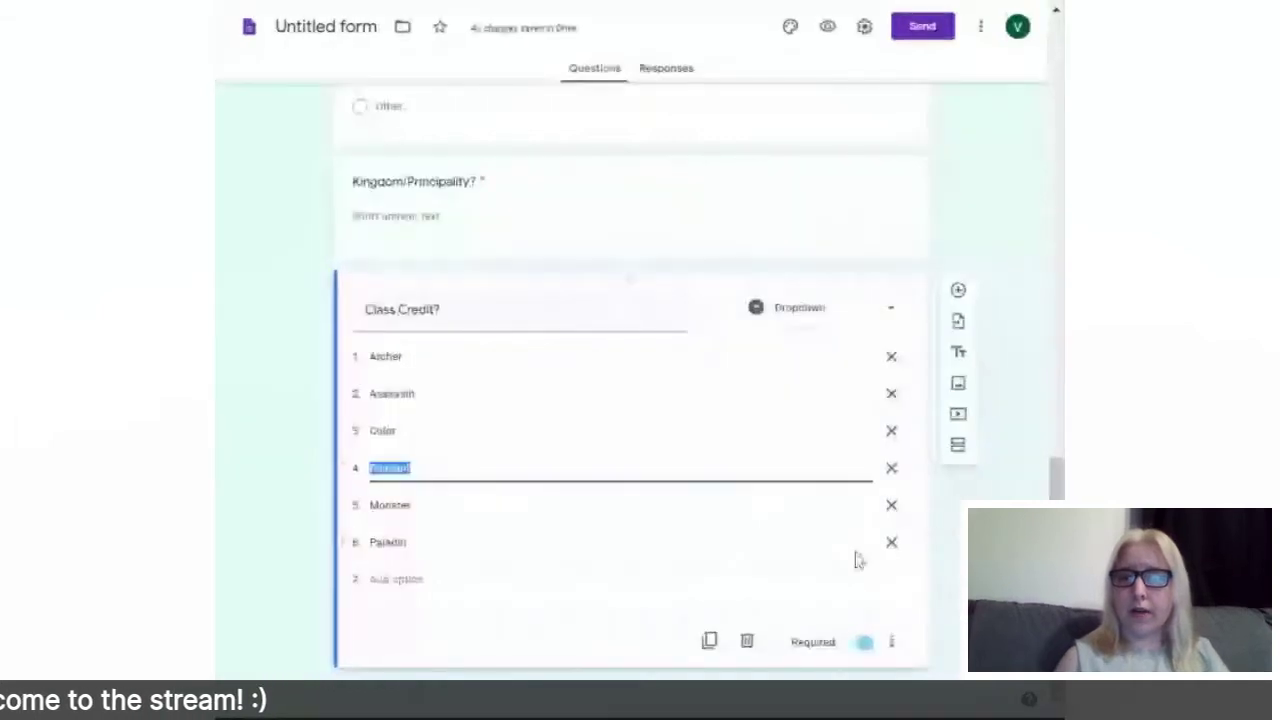
Add a paragraph question 'Do you have any feedback for the Monarch team?' with a blank question below
{"action": "left_click", "coordinate": [957, 291]}
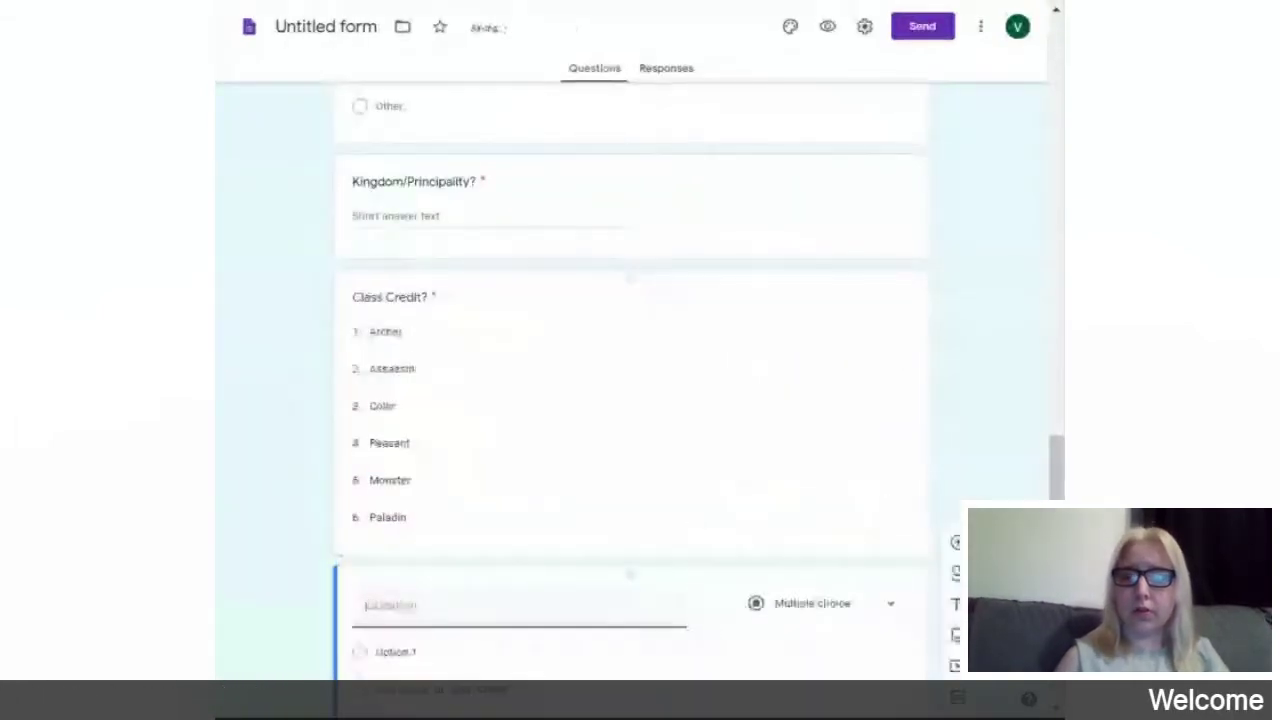
{"action": "left_click", "coordinate": [387, 542]}
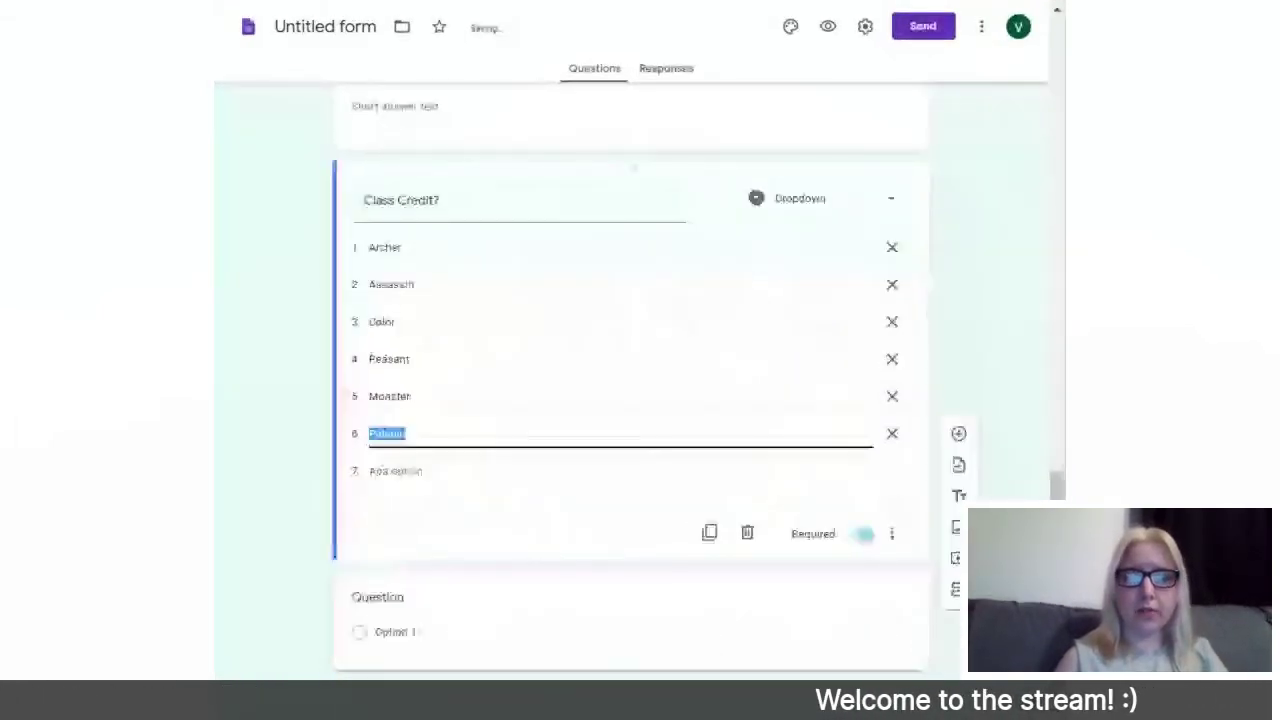
{"action": "left_click", "coordinate": [420, 609]}
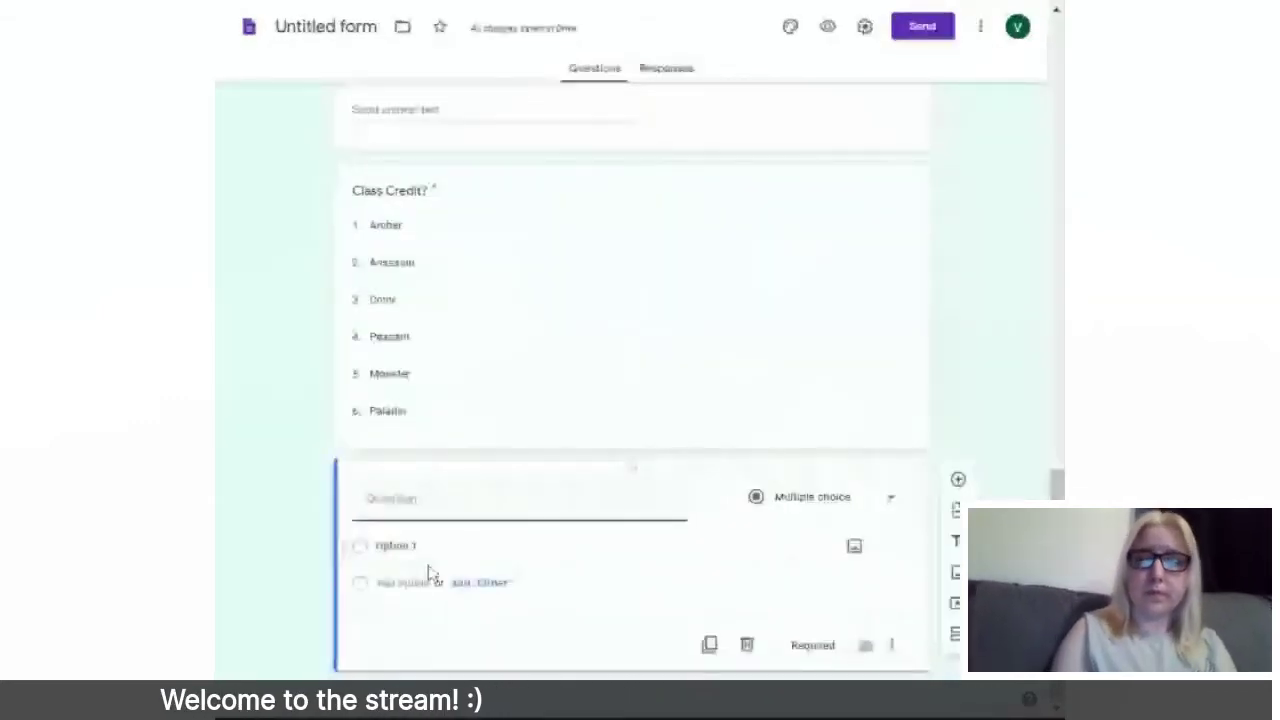
{"action": "type", "text": "Delyou hav"}
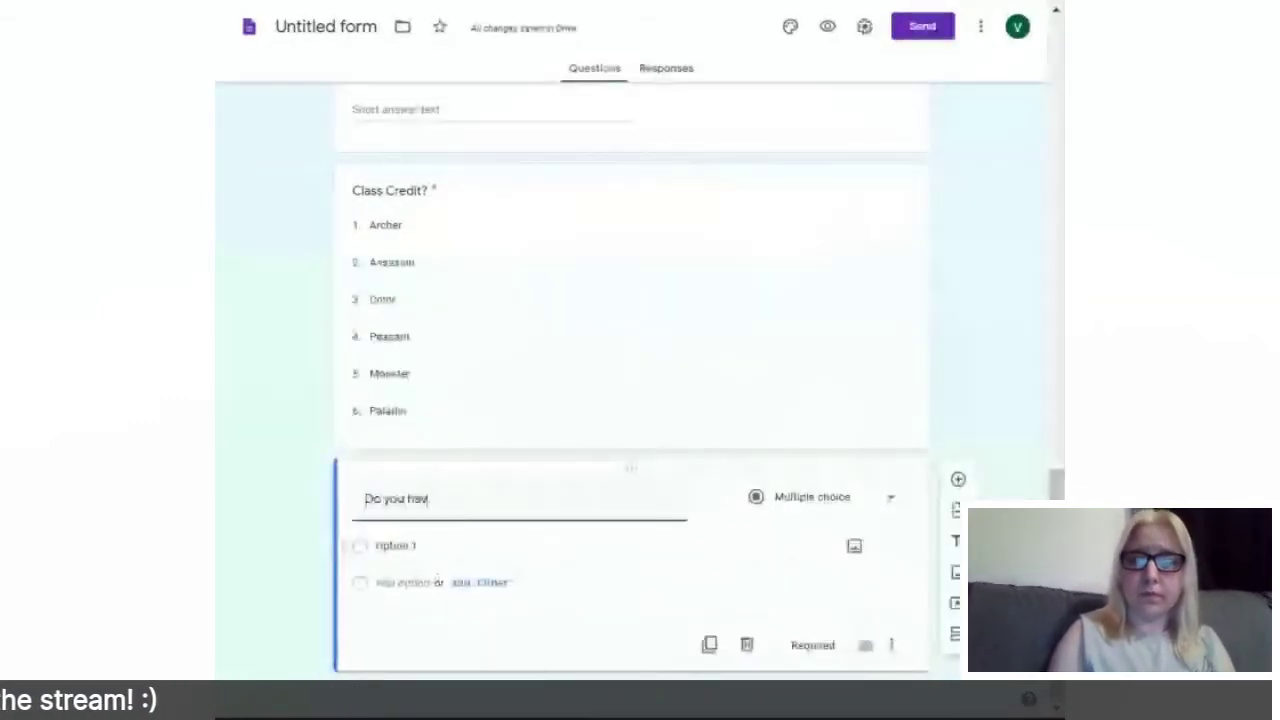
{"action": "type", "text": "e any feedback"}
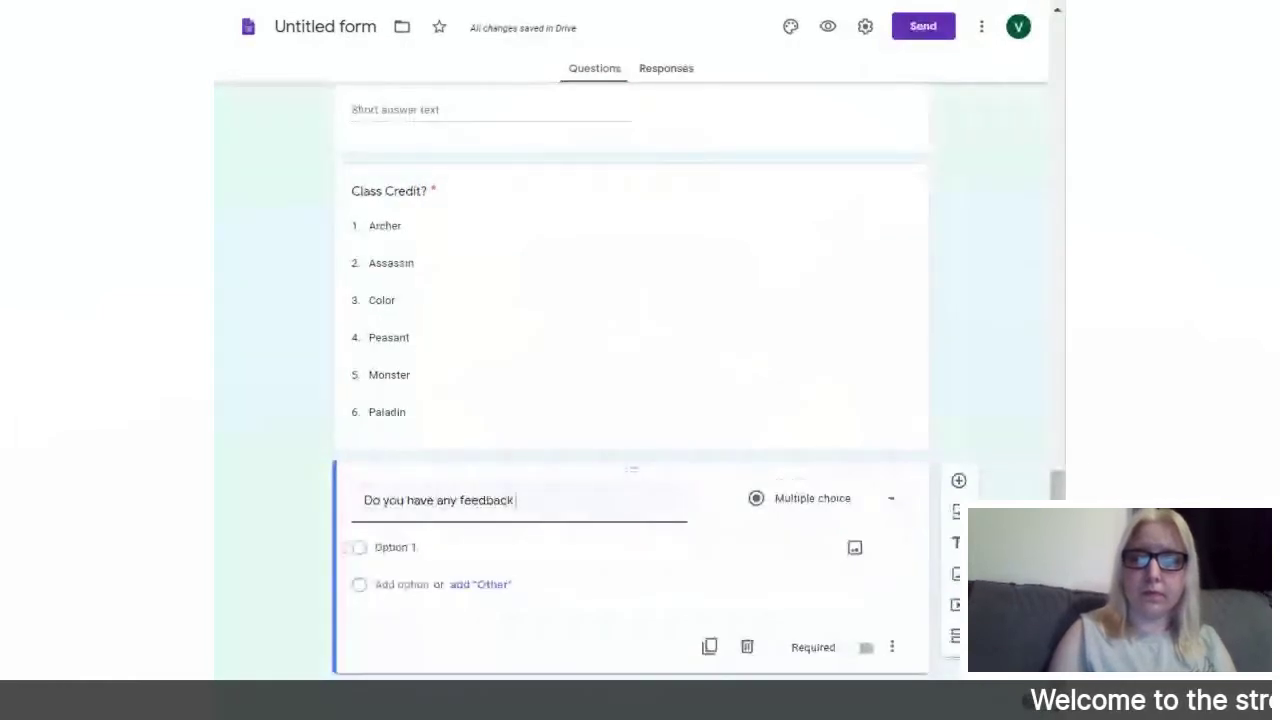
{"action": "type", "text": "onarch team?"}
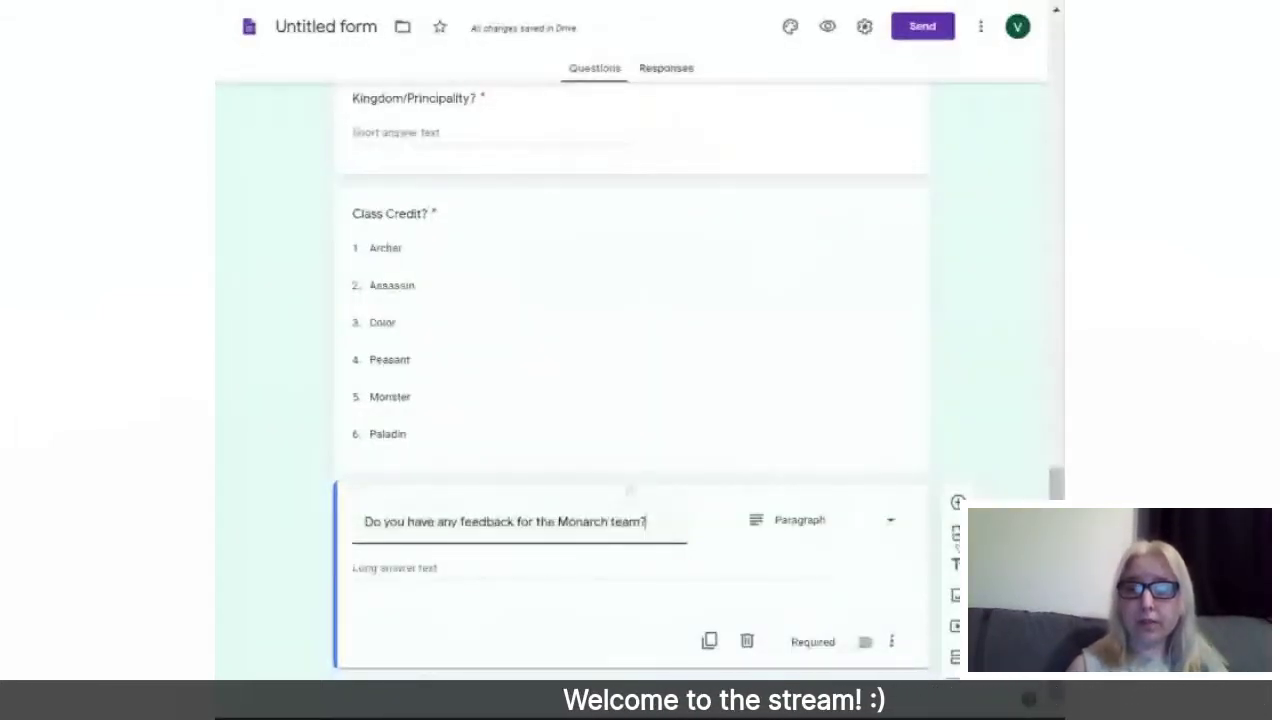
{"action": "key", "text": "ctrl+shift+Return"}
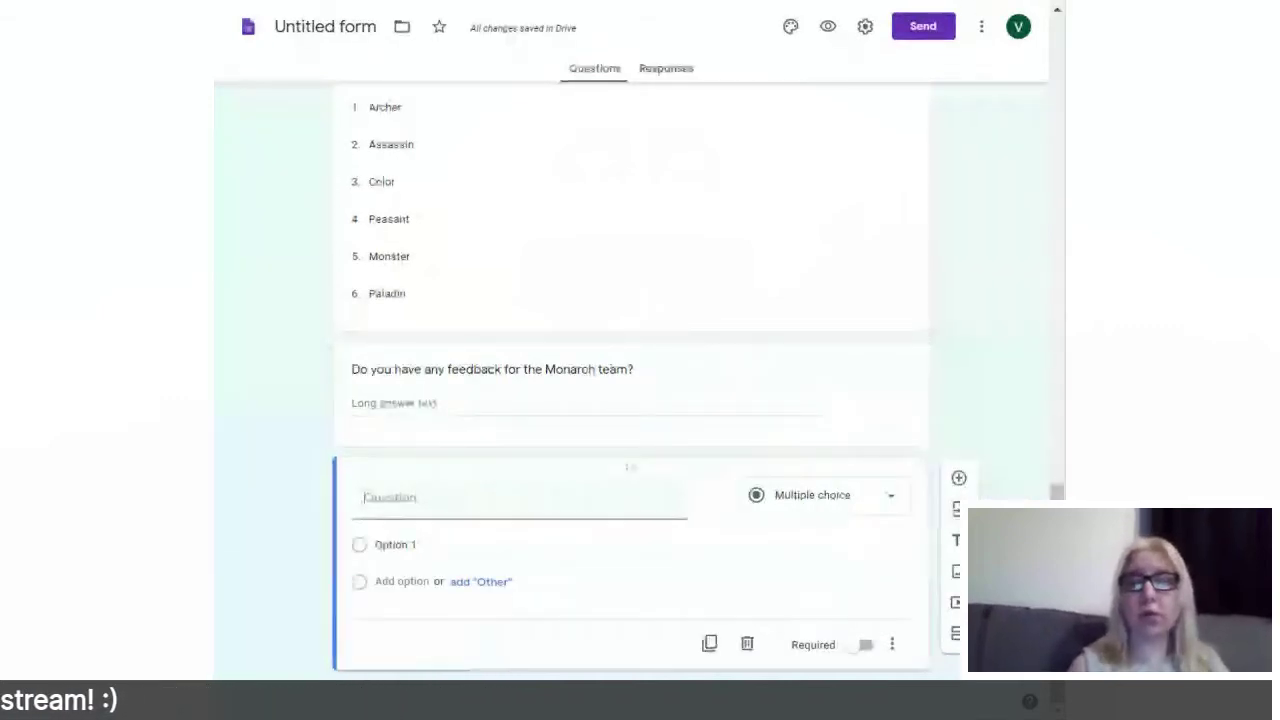
Load the Assassin Knowledge Test form's questions for importing
{"action": "left_click", "coordinate": [957, 510]}
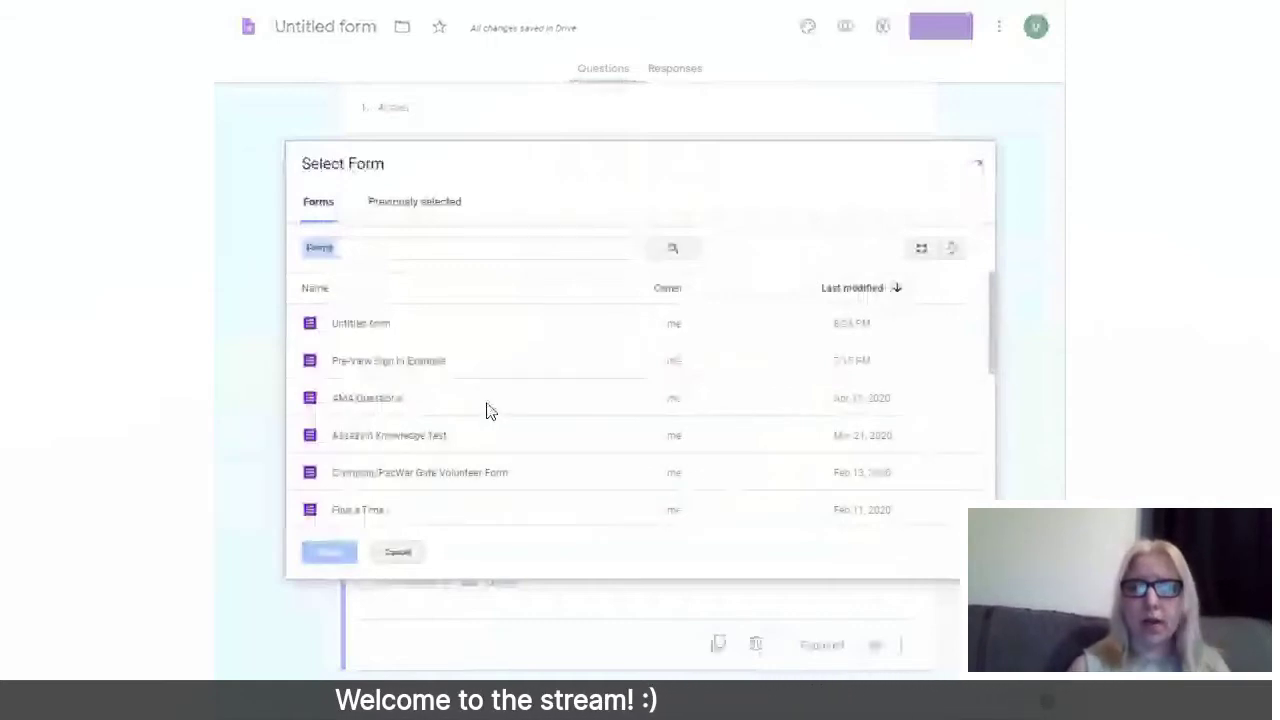
{"action": "left_click", "coordinate": [388, 446]}
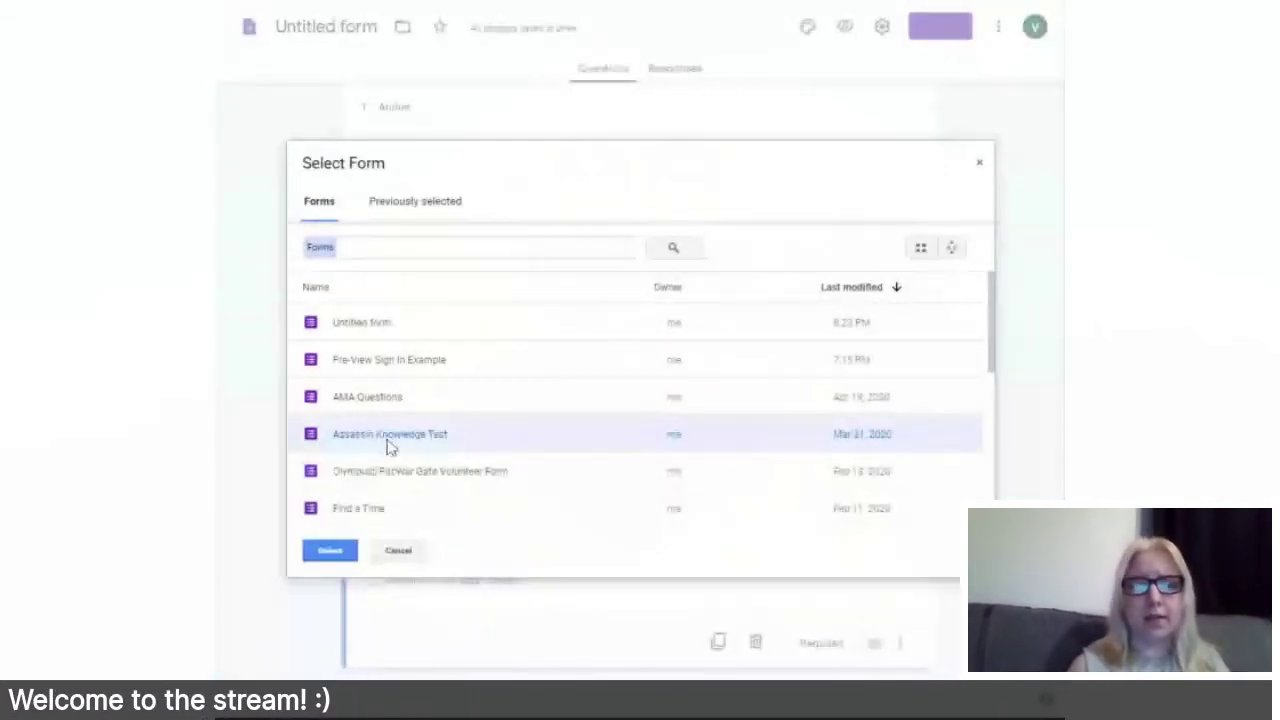
{"action": "left_click", "coordinate": [328, 556]}
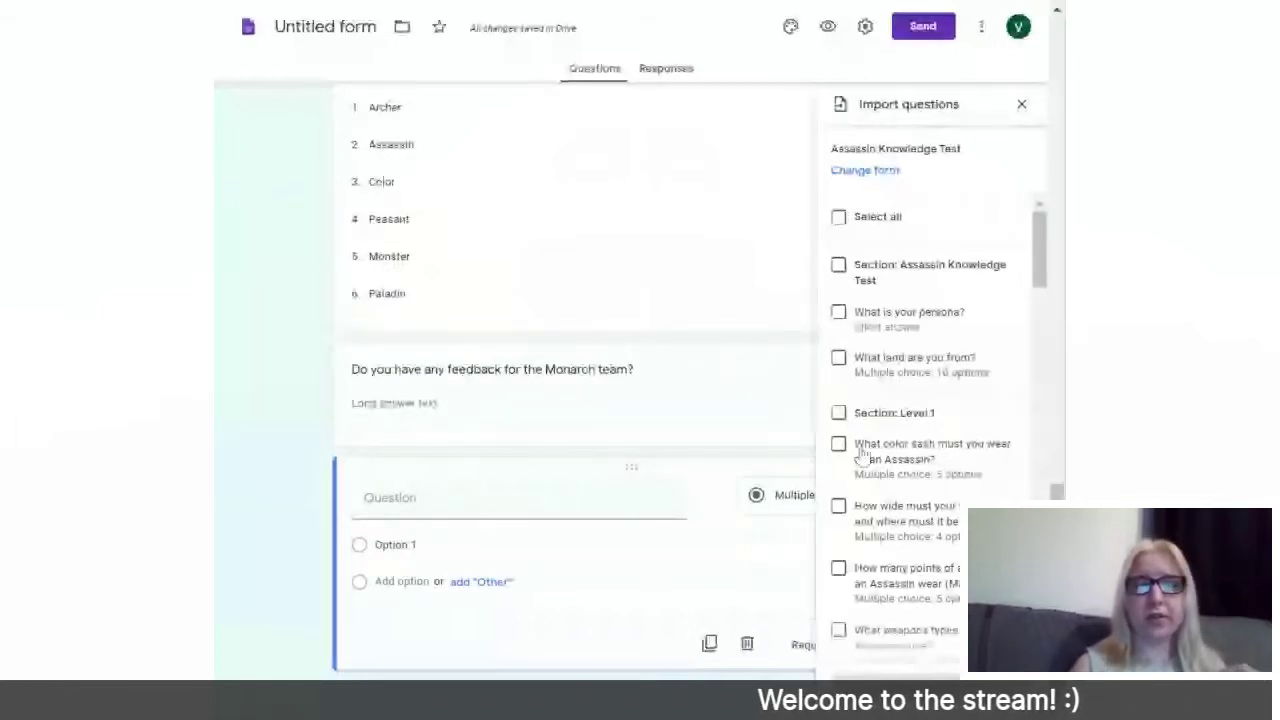
Close the Import questions side panel, leaving the feedback paragraph and a blank multiple-choice question
{"action": "scroll", "coordinate": [862, 453], "scroll_direction": "down", "scroll_amount": 10}
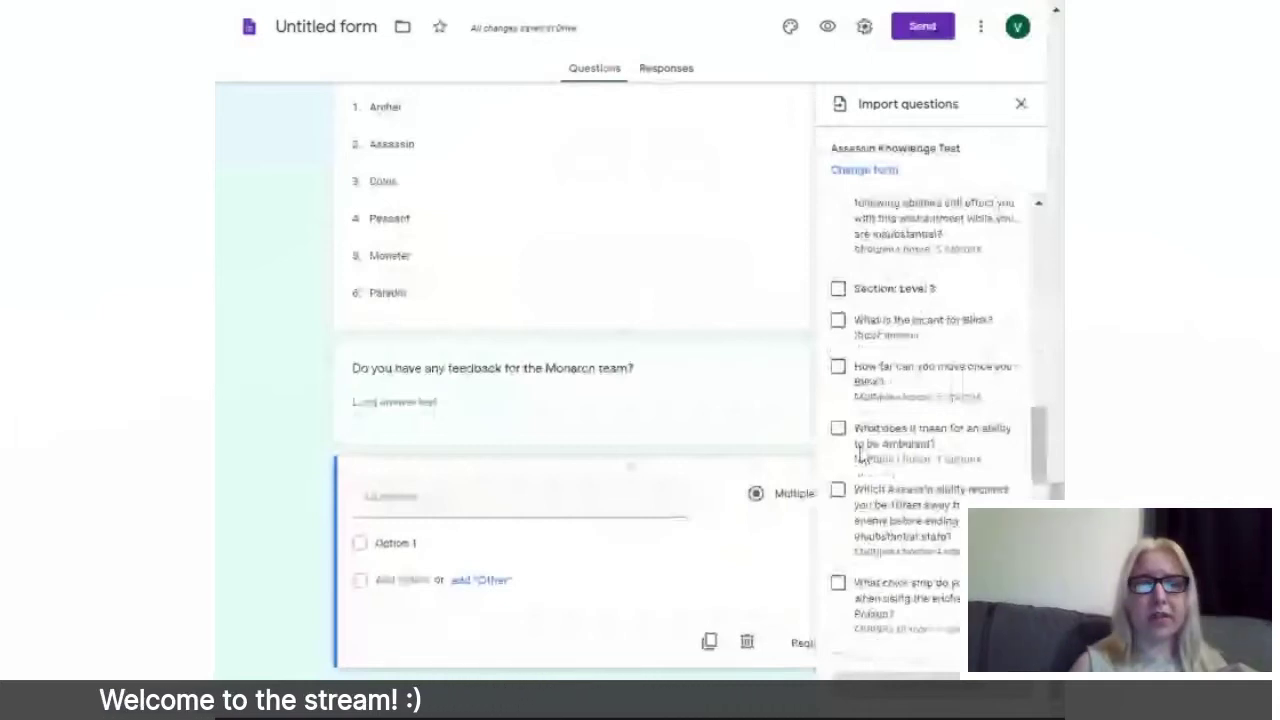
{"action": "scroll", "coordinate": [862, 455], "scroll_direction": "down", "scroll_amount": 3}
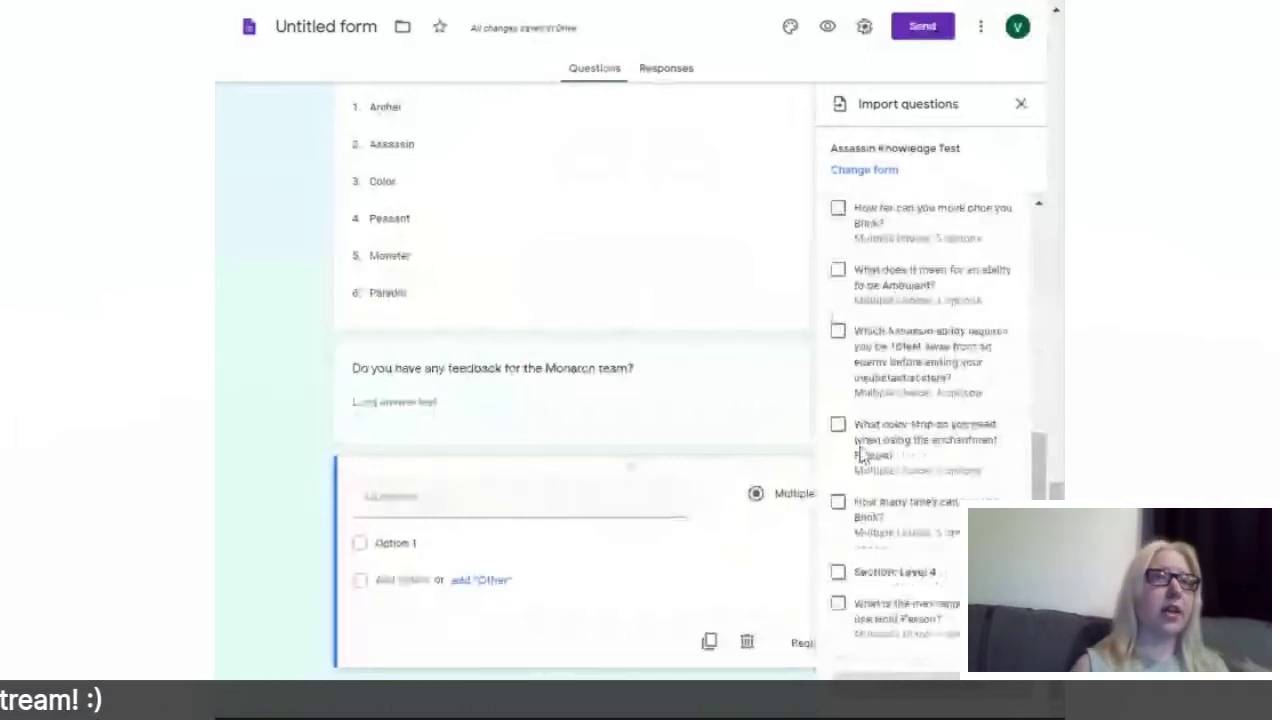
{"action": "scroll", "coordinate": [862, 454], "scroll_direction": "up", "scroll_amount": 13}
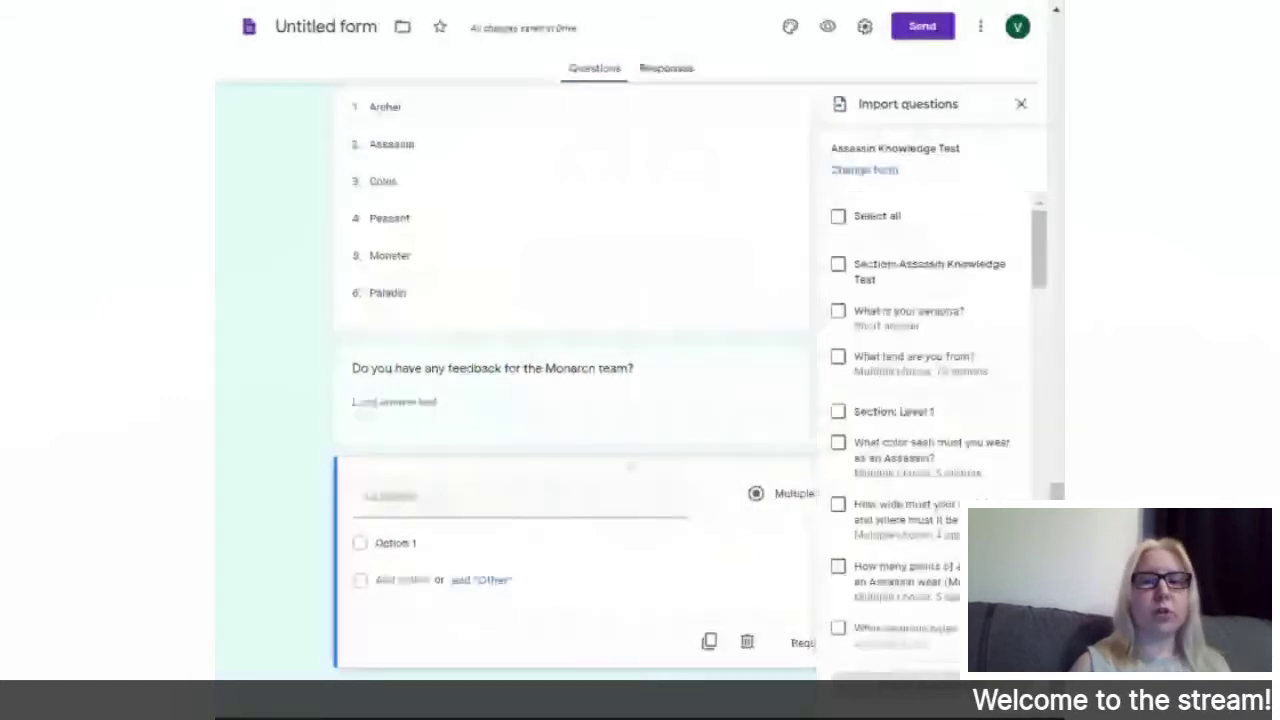
{"action": "scroll", "coordinate": [862, 455], "scroll_direction": "up", "scroll_amount": 10}
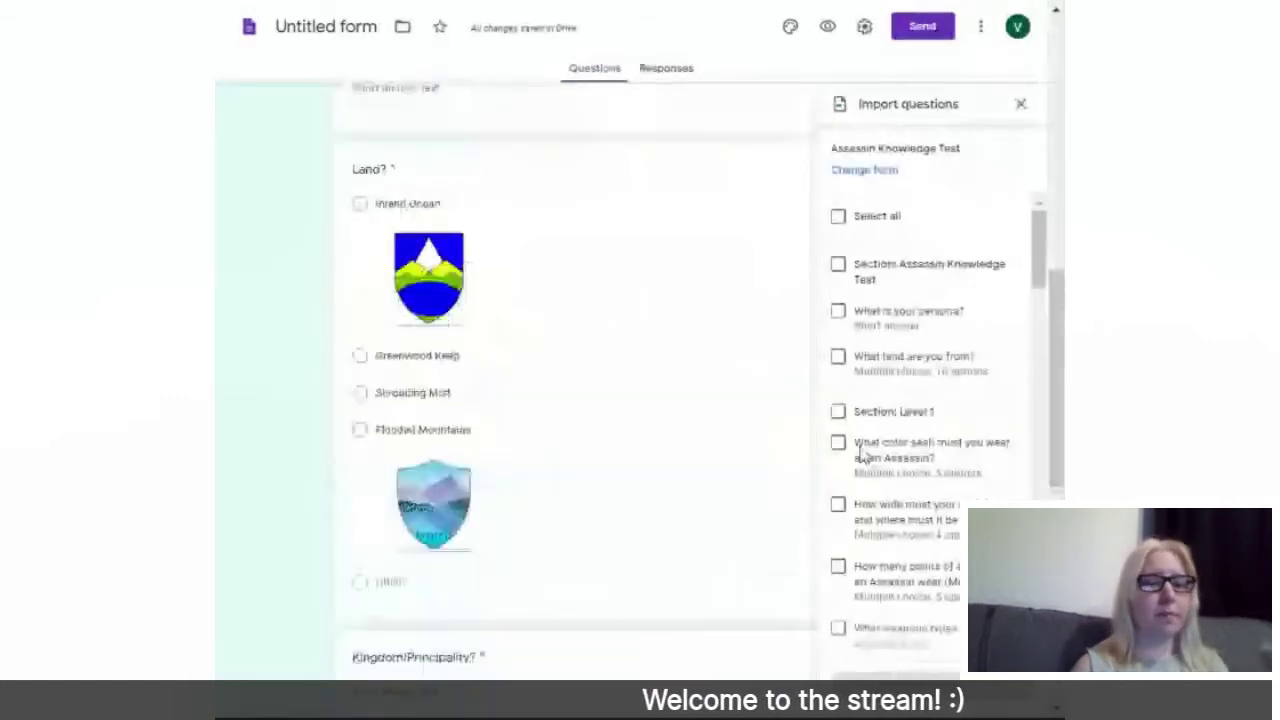
{"action": "scroll", "coordinate": [862, 455], "scroll_direction": "up", "scroll_amount": 4}
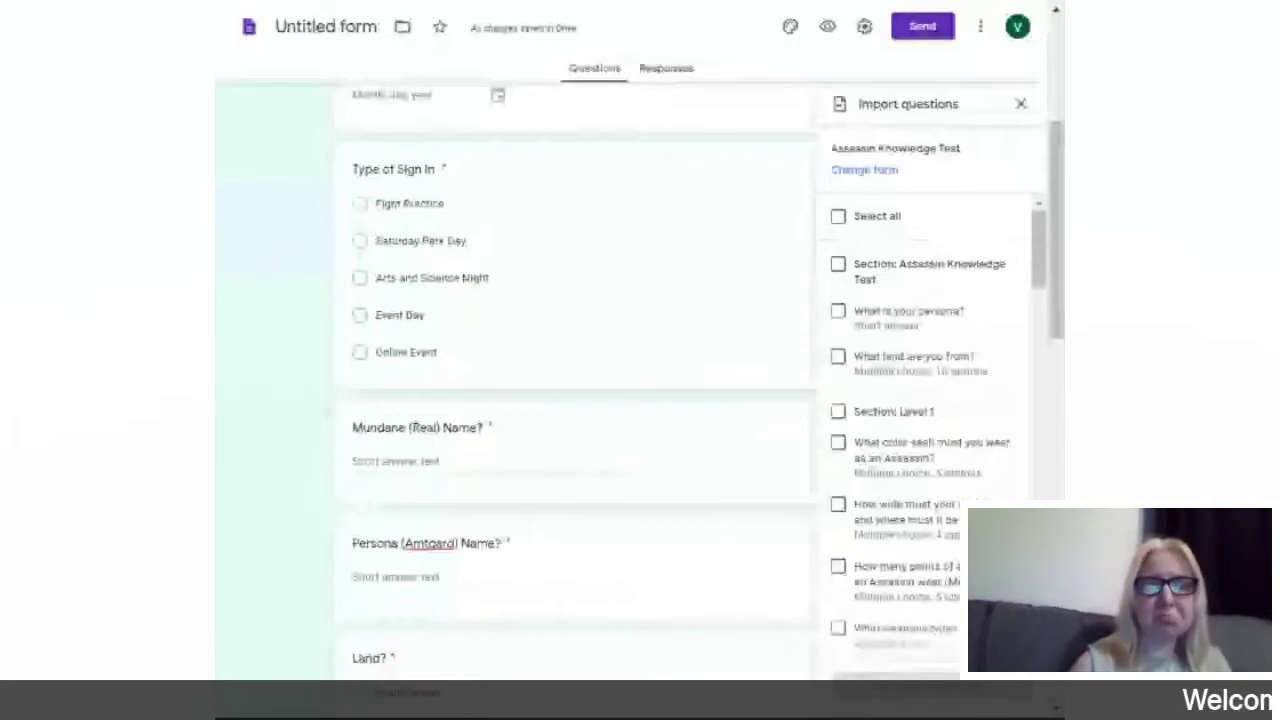
{"action": "left_click", "coordinate": [1020, 104]}
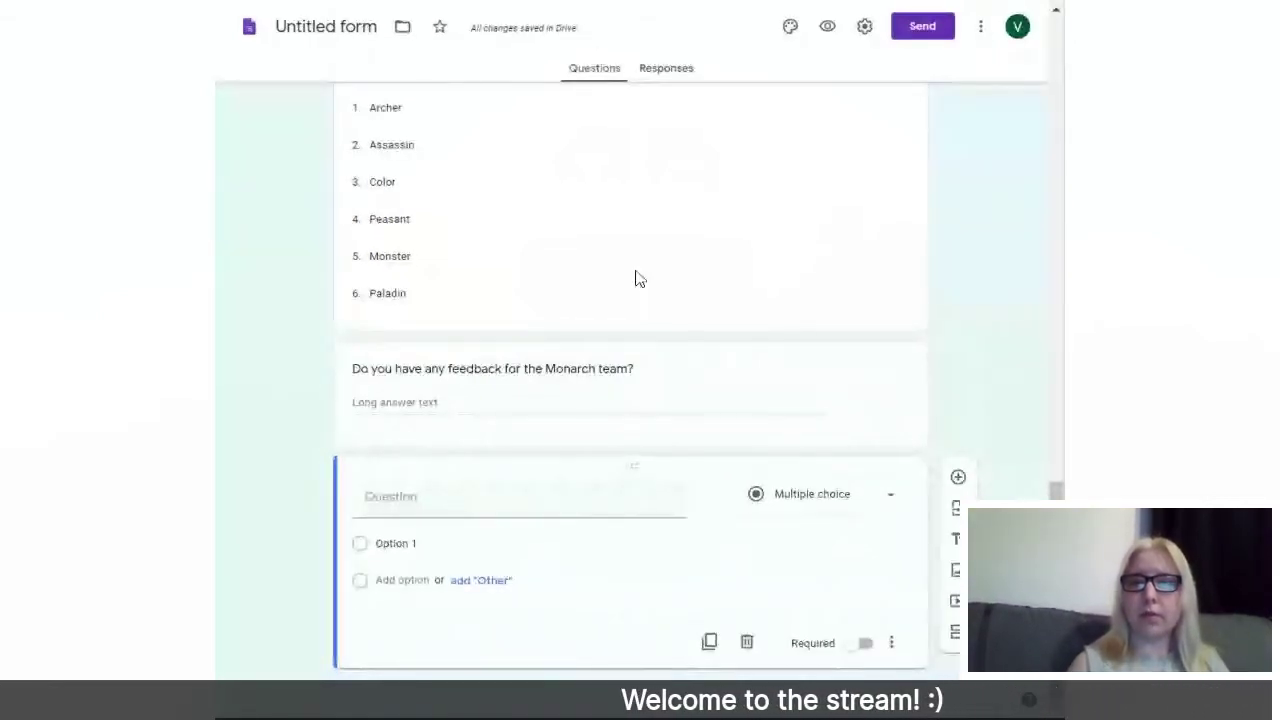
Preview the form, enter sign-in date 07/02/2020 and choose Online Event
{"action": "left_click", "coordinate": [826, 28]}
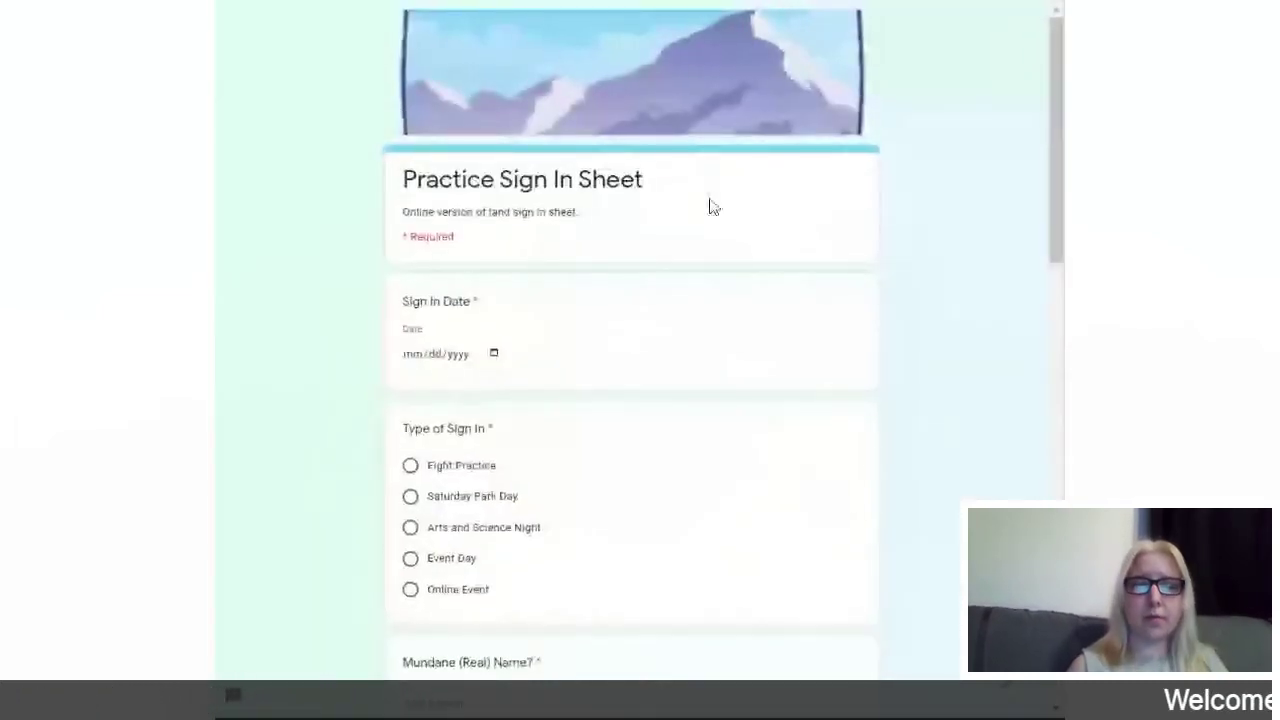
{"action": "left_click", "coordinate": [415, 356]}
{"action": "type", "text": "07/"}
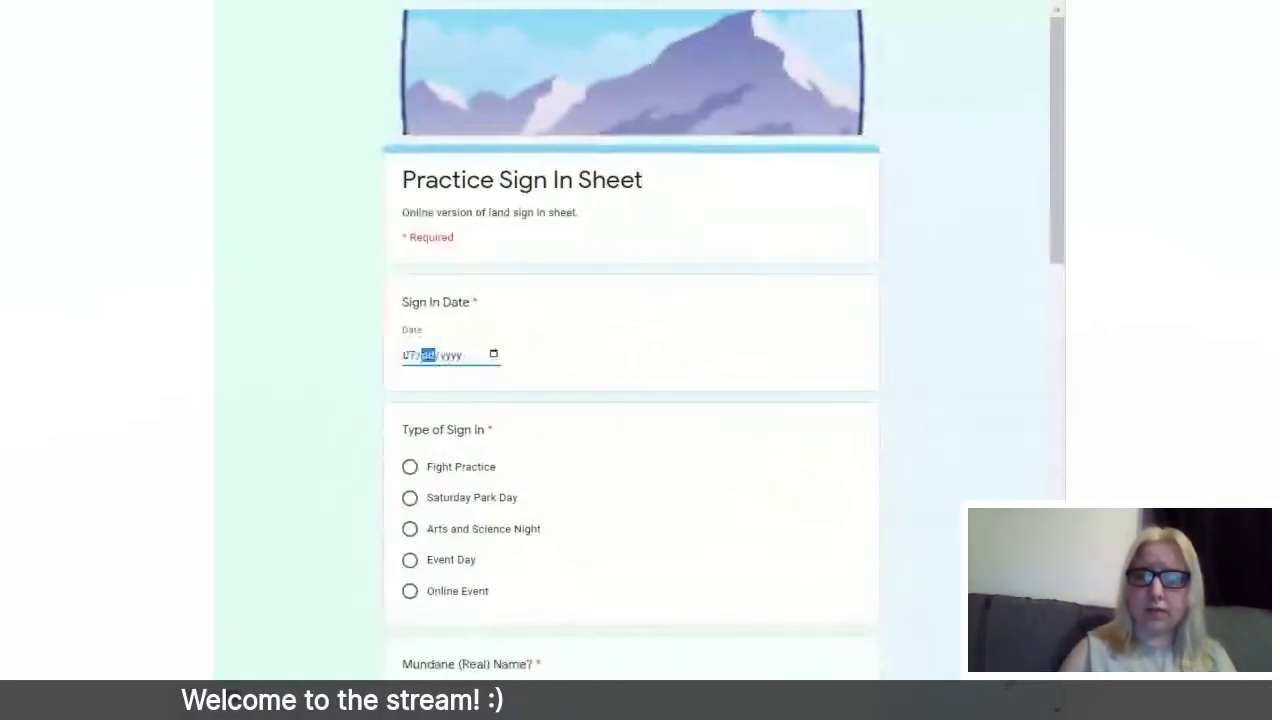
{"action": "type", "text": "02/2020"}
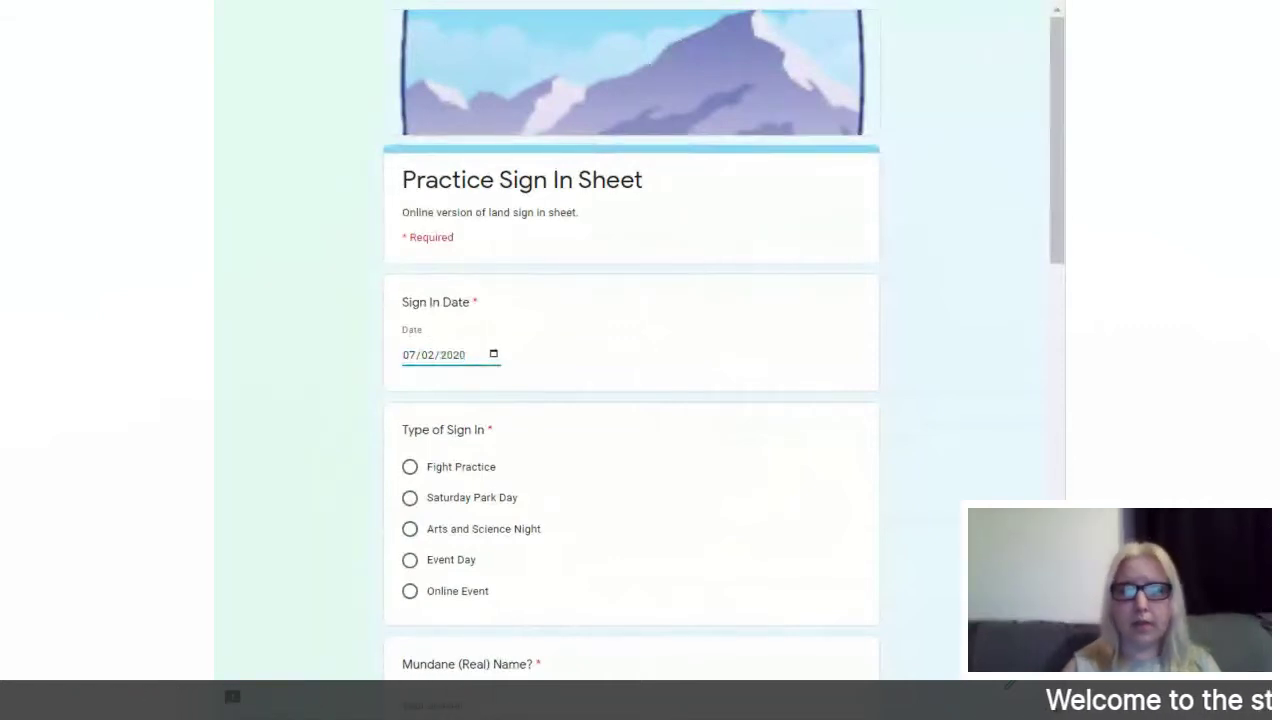
{"action": "left_click", "coordinate": [411, 591]}
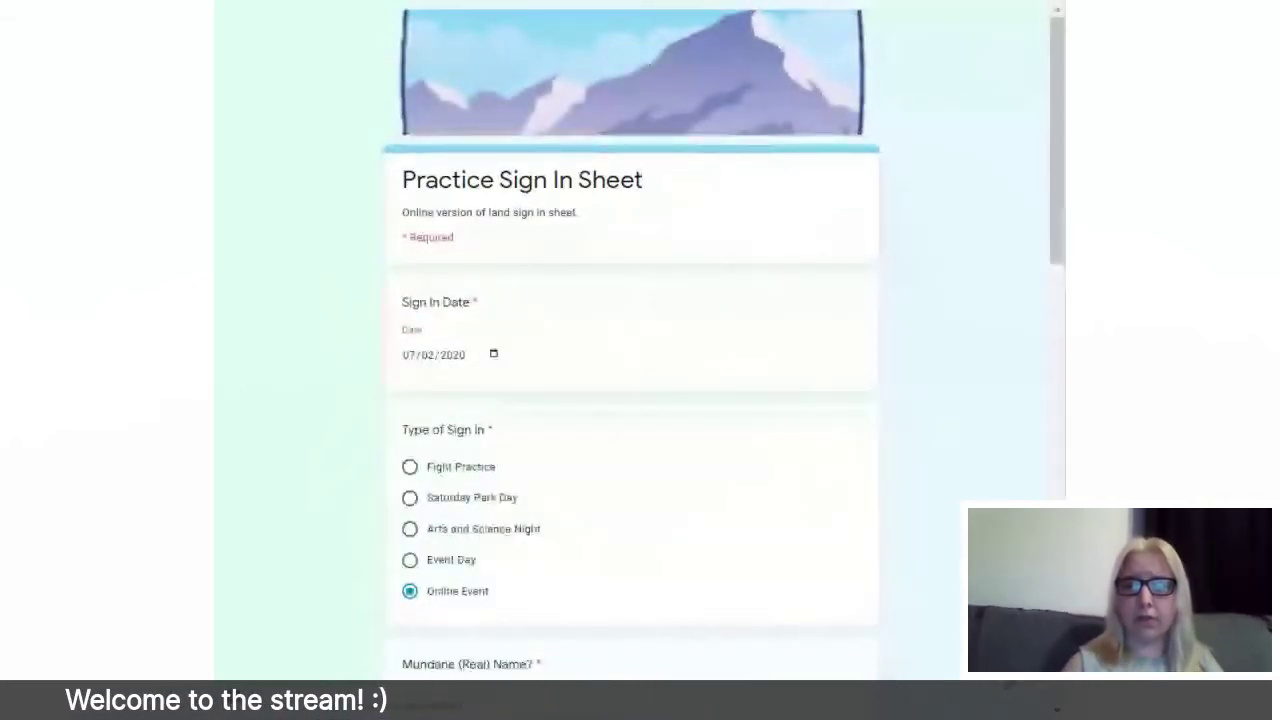
Fill in the real name and persona name answers, and choose Inland Ocean as the land
{"action": "left_click_drag", "start_coordinate": [1057, 157], "coordinate": [1062, 323]}
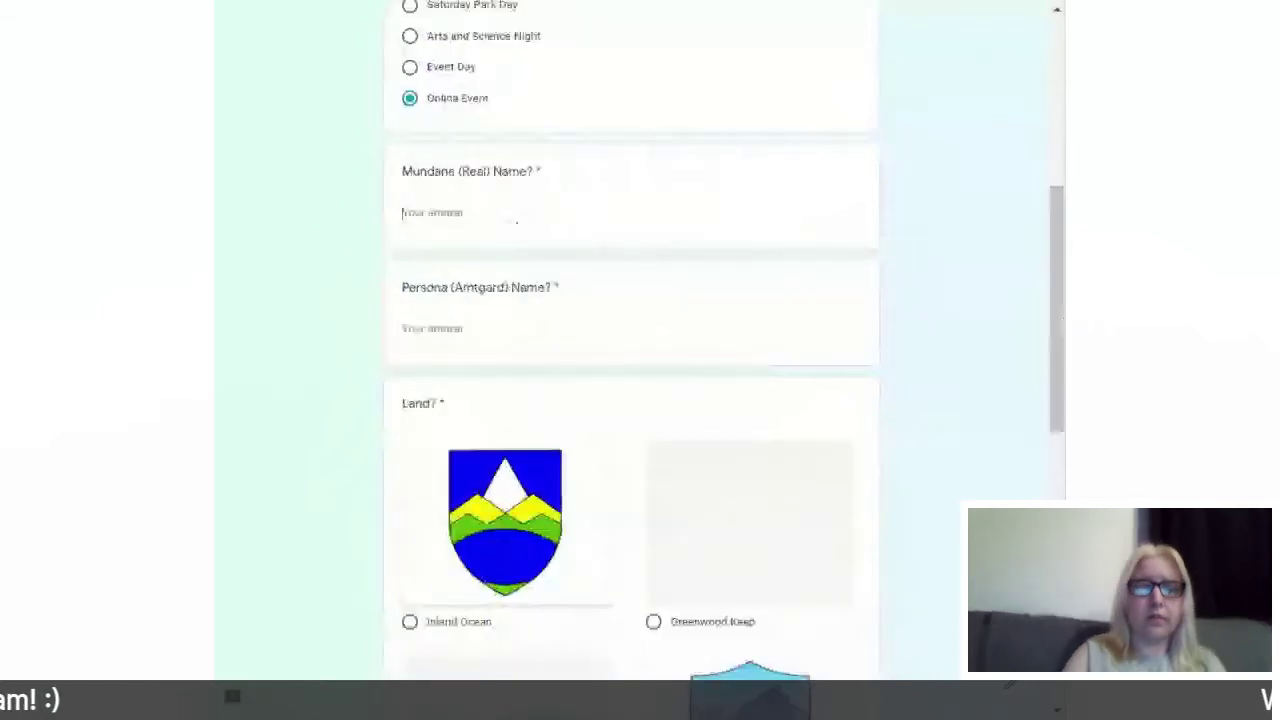
{"action": "left_click", "coordinate": [450, 213]}
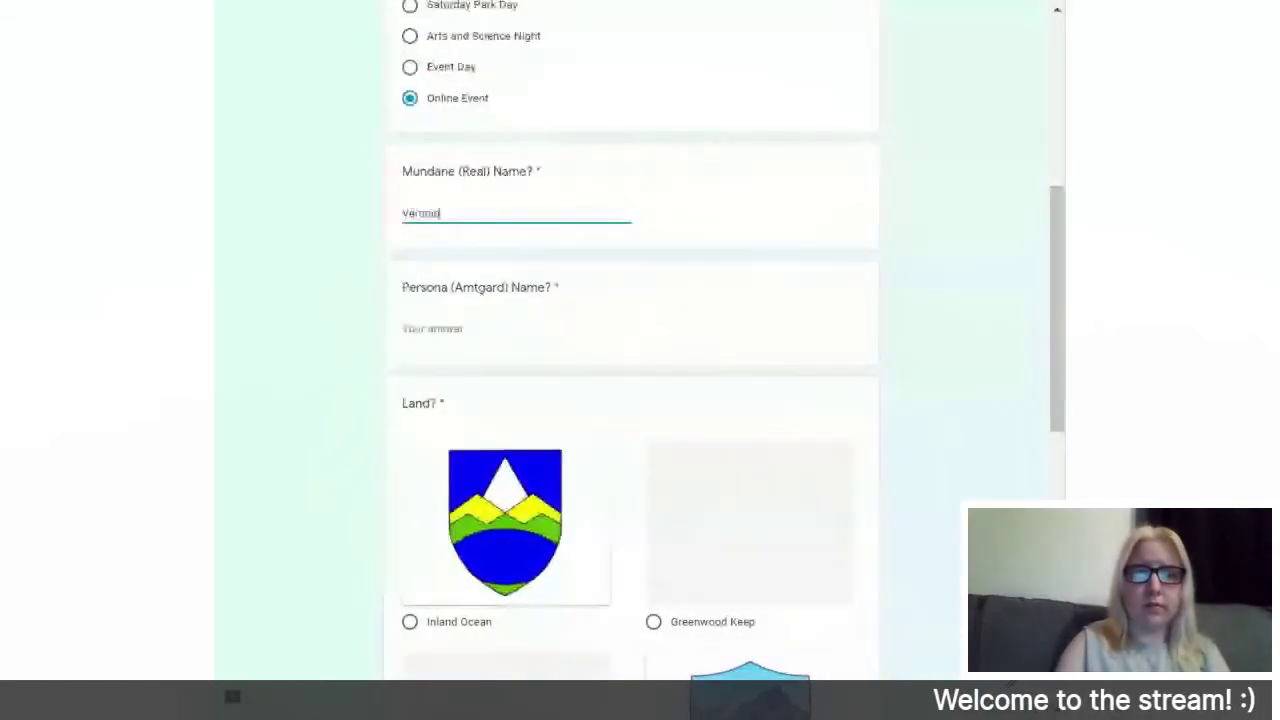
{"action": "type", "text": "Veronica B"}
{"action": "key", "text": "Tab"}
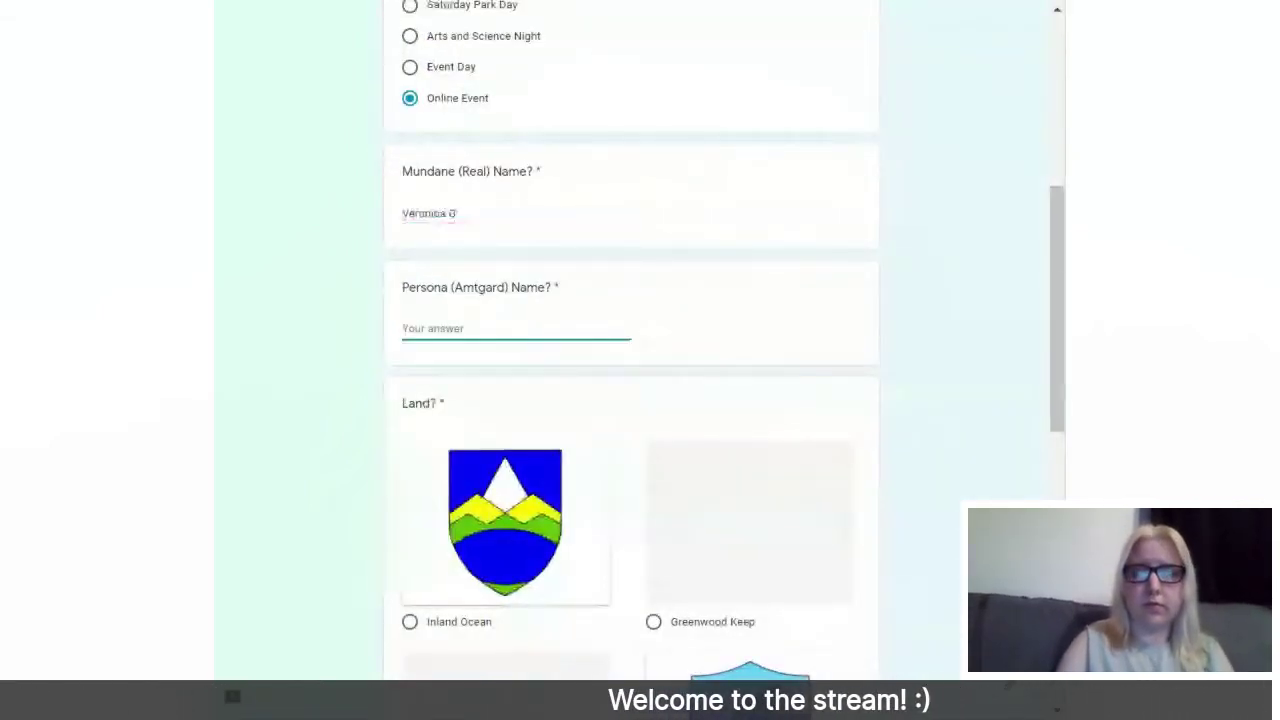
{"action": "type", "text": "Gilin Lle"}
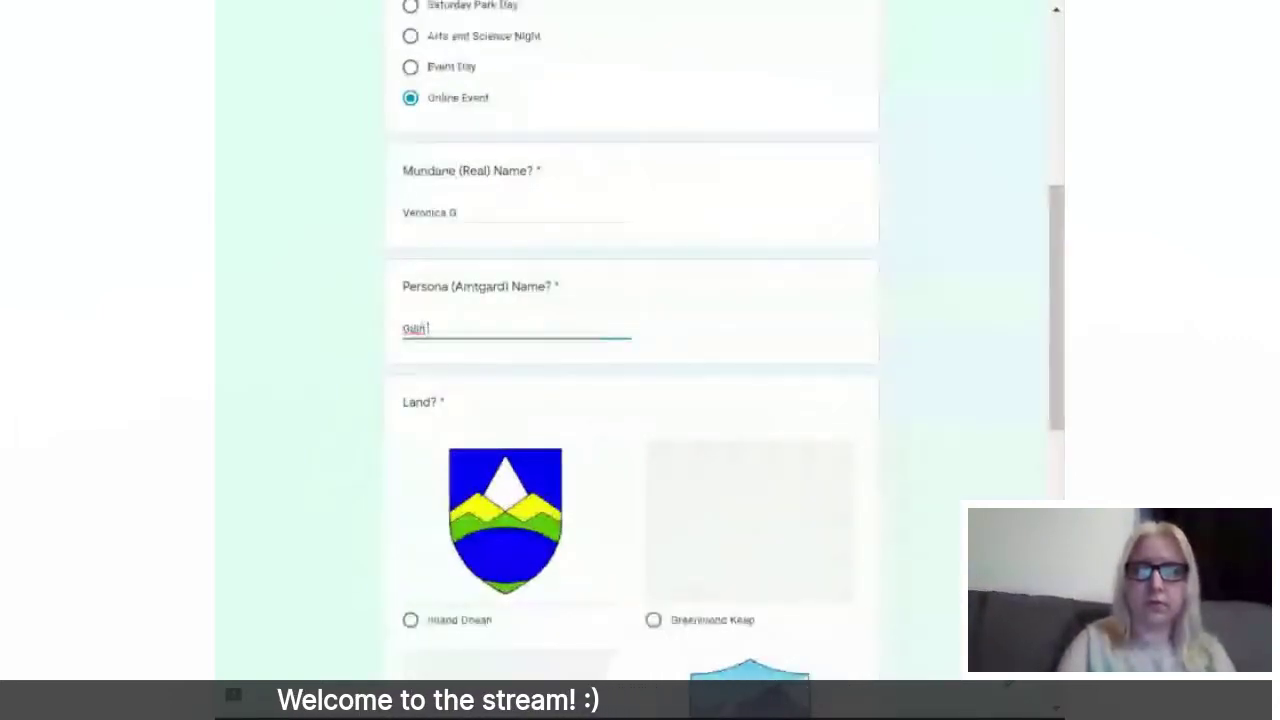
{"action": "type", "text": "wellyn"}
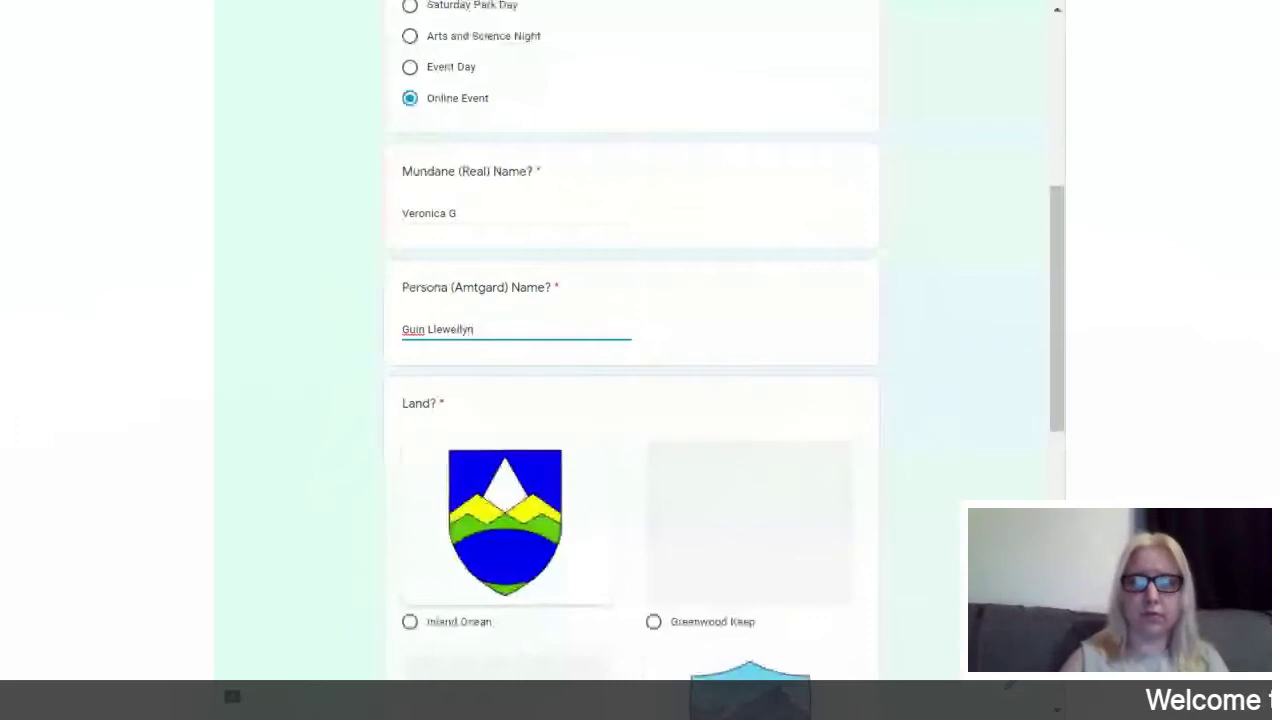
{"action": "left_click", "coordinate": [411, 623]}
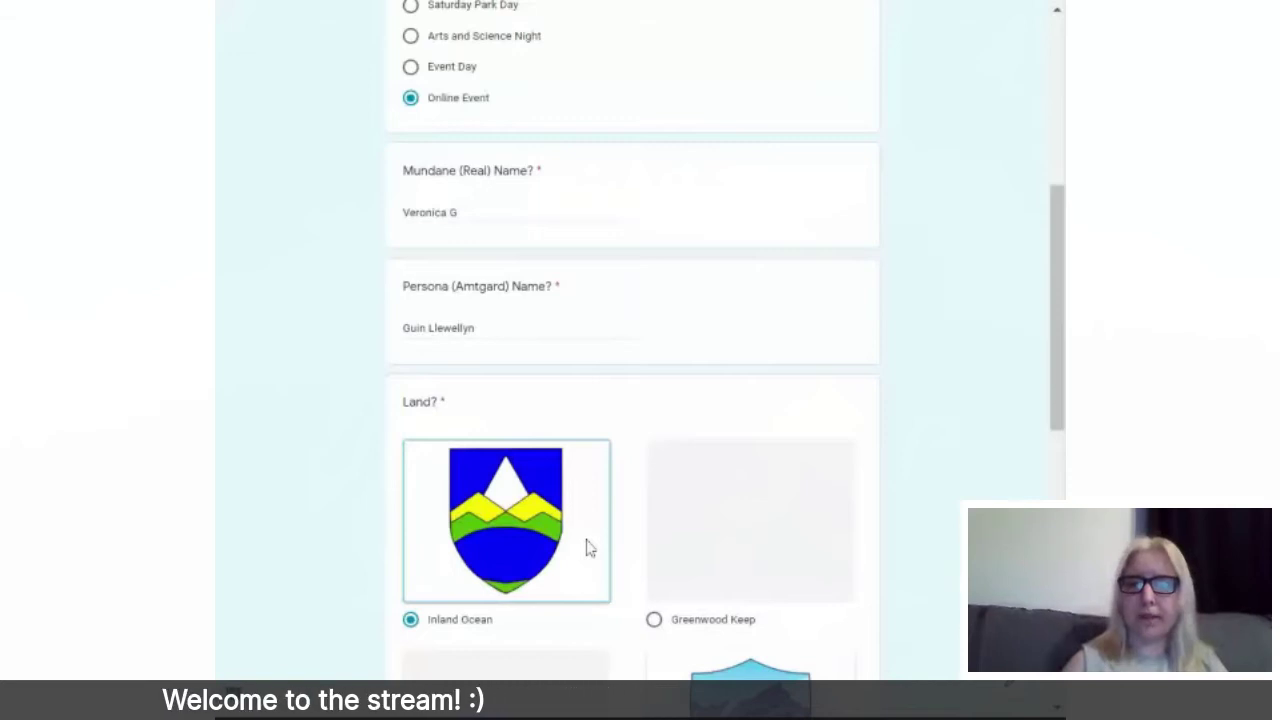
{"action": "scroll", "coordinate": [588, 547], "scroll_direction": "down", "scroll_amount": 7}
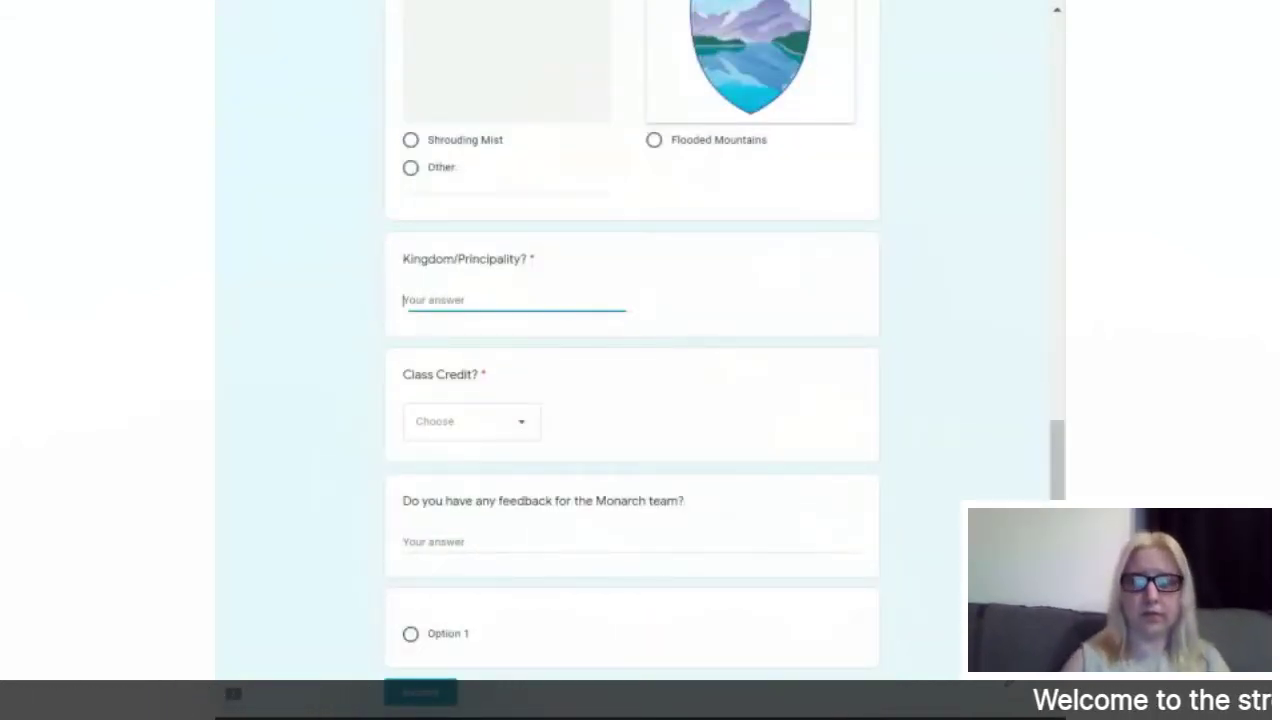
Answer NL for Kingdom/Principality and pick Archer for Class Credit
{"action": "type", "text": "NL"}
{"action": "left_click", "coordinate": [517, 437]}
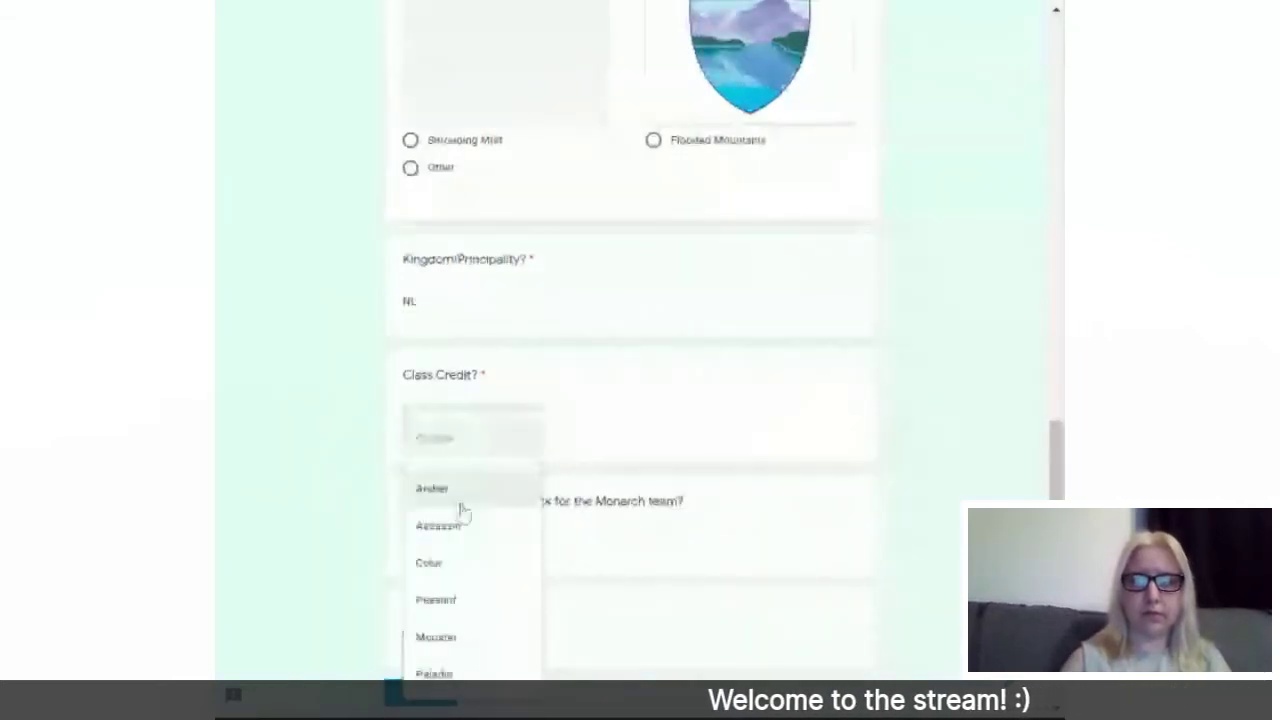
{"action": "left_click", "coordinate": [460, 490]}
Write the Monarch team feedback 'No they are doing great :)'
{"action": "left_click", "coordinate": [550, 538]}
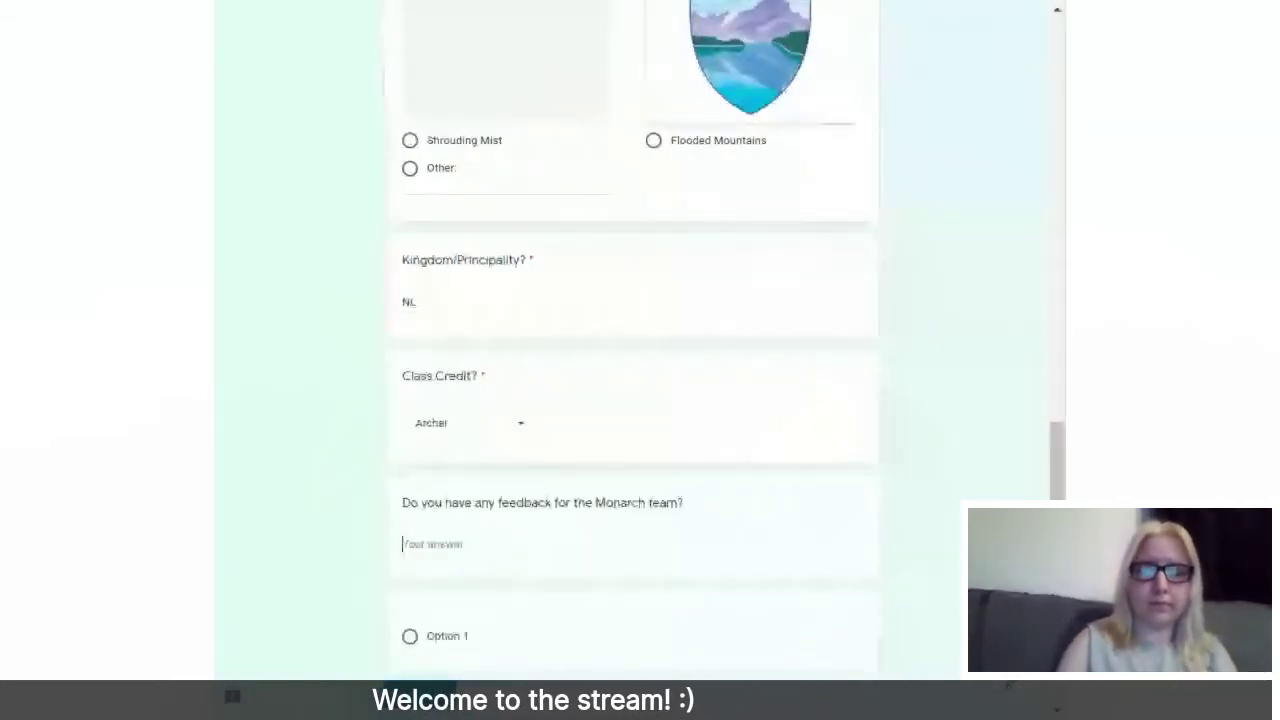
{"action": "type", "text": "No they are doing great :)"}
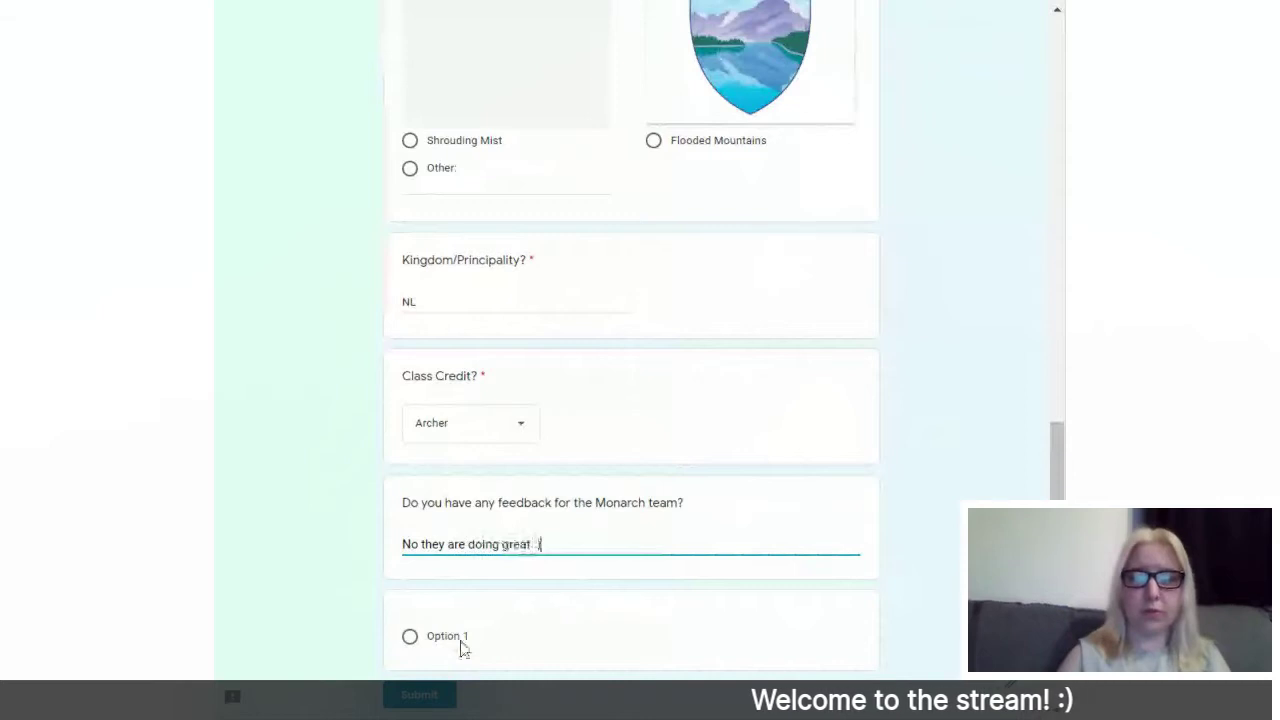
{"action": "scroll", "coordinate": [462, 648], "scroll_direction": "down", "scroll_amount": 1}
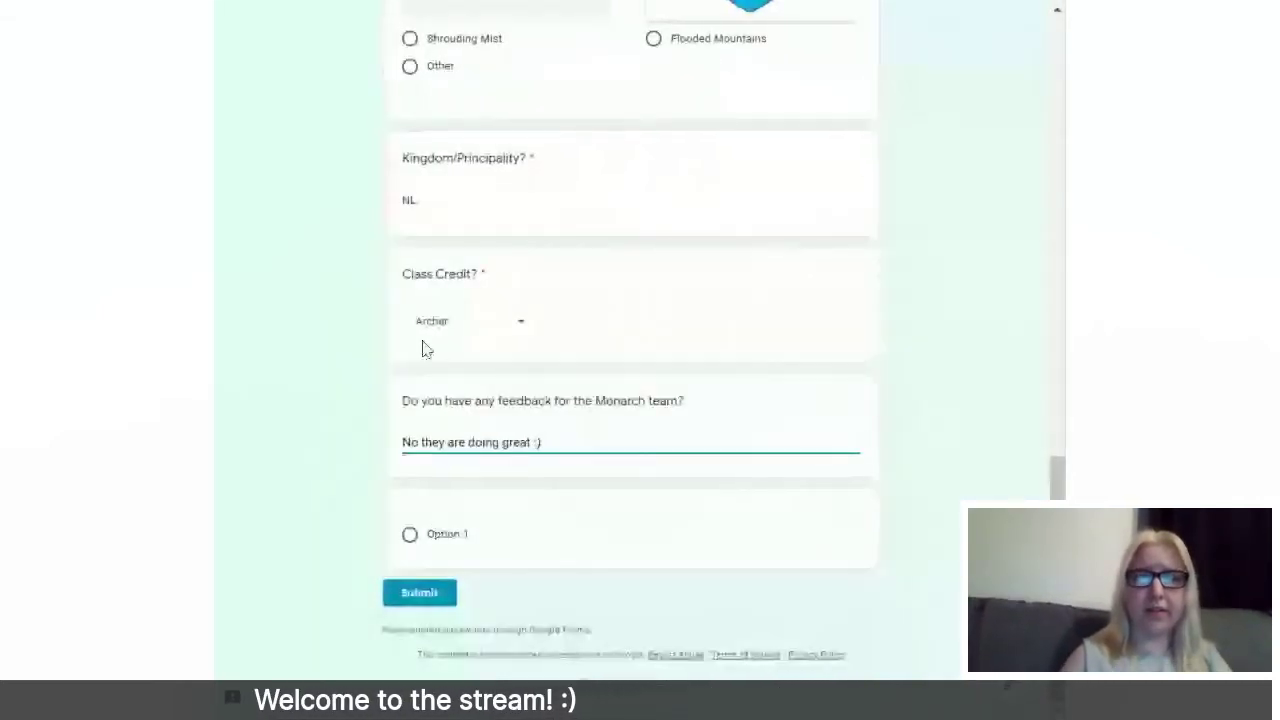
{"action": "left_click", "coordinate": [388, 8]}
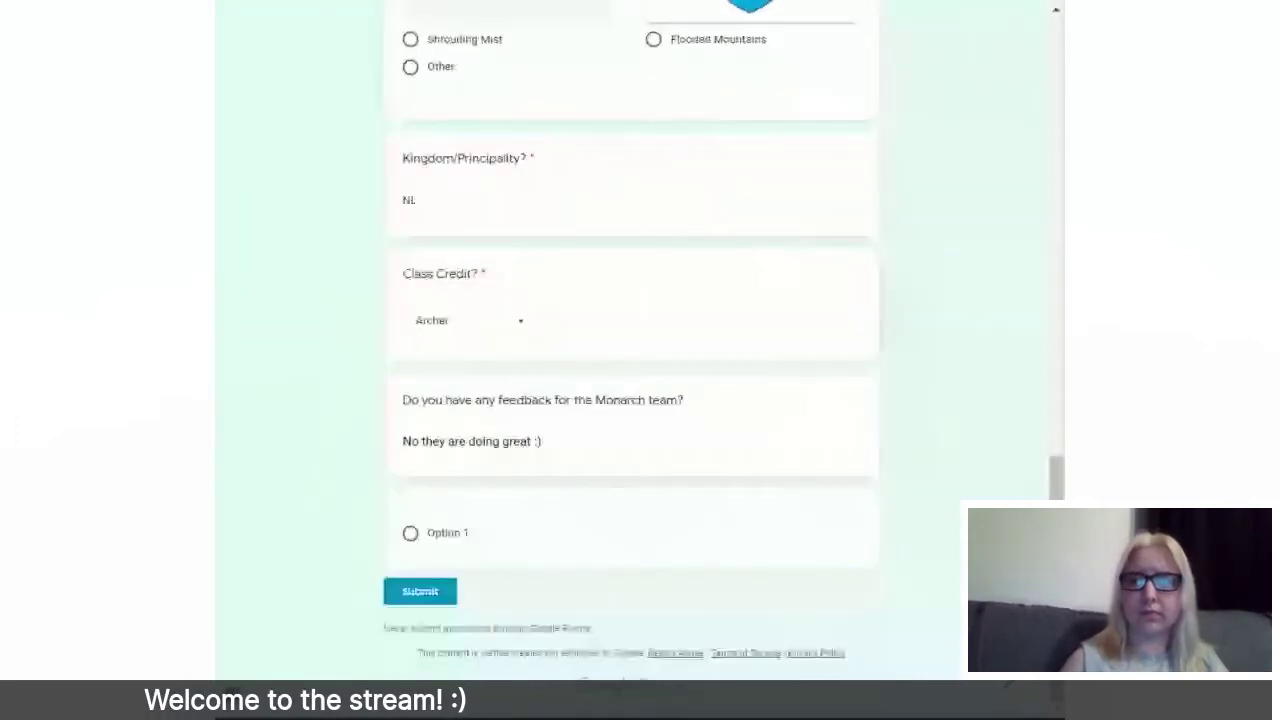
{"action": "left_click", "coordinate": [560, 442]}
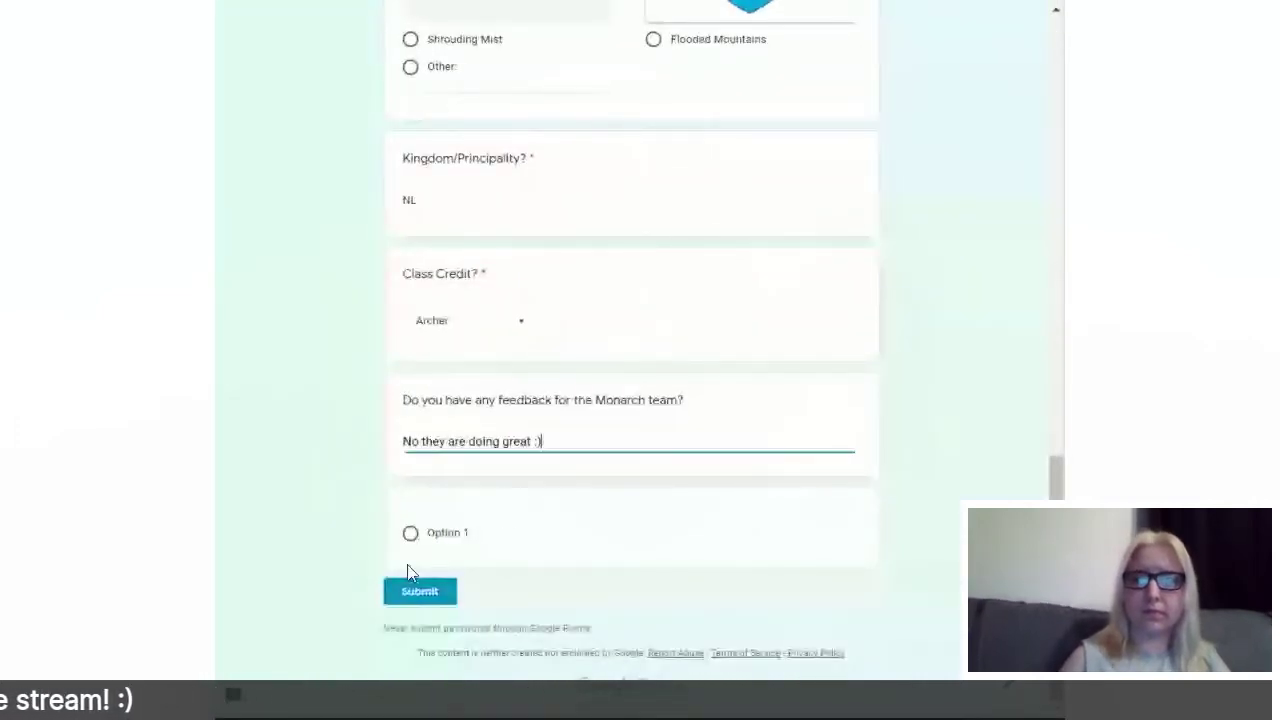
{"action": "left_click", "coordinate": [428, 1]}
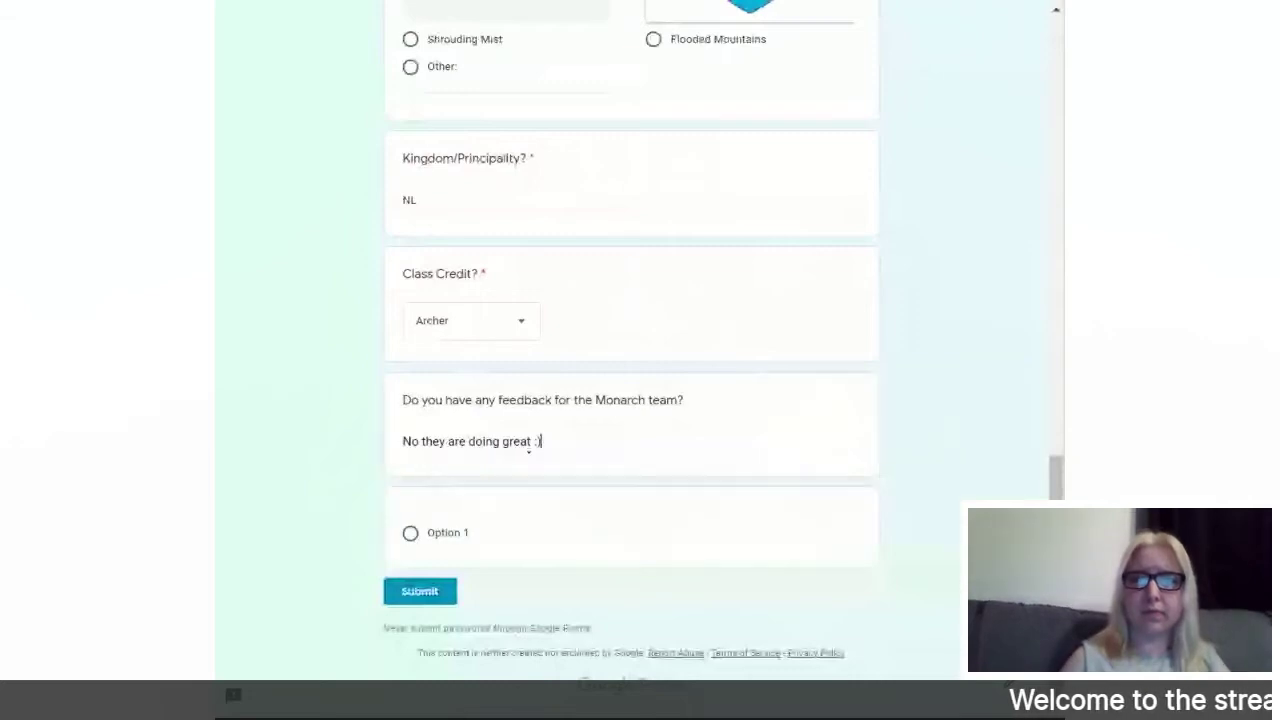
{"action": "left_click", "coordinate": [541, 441]}
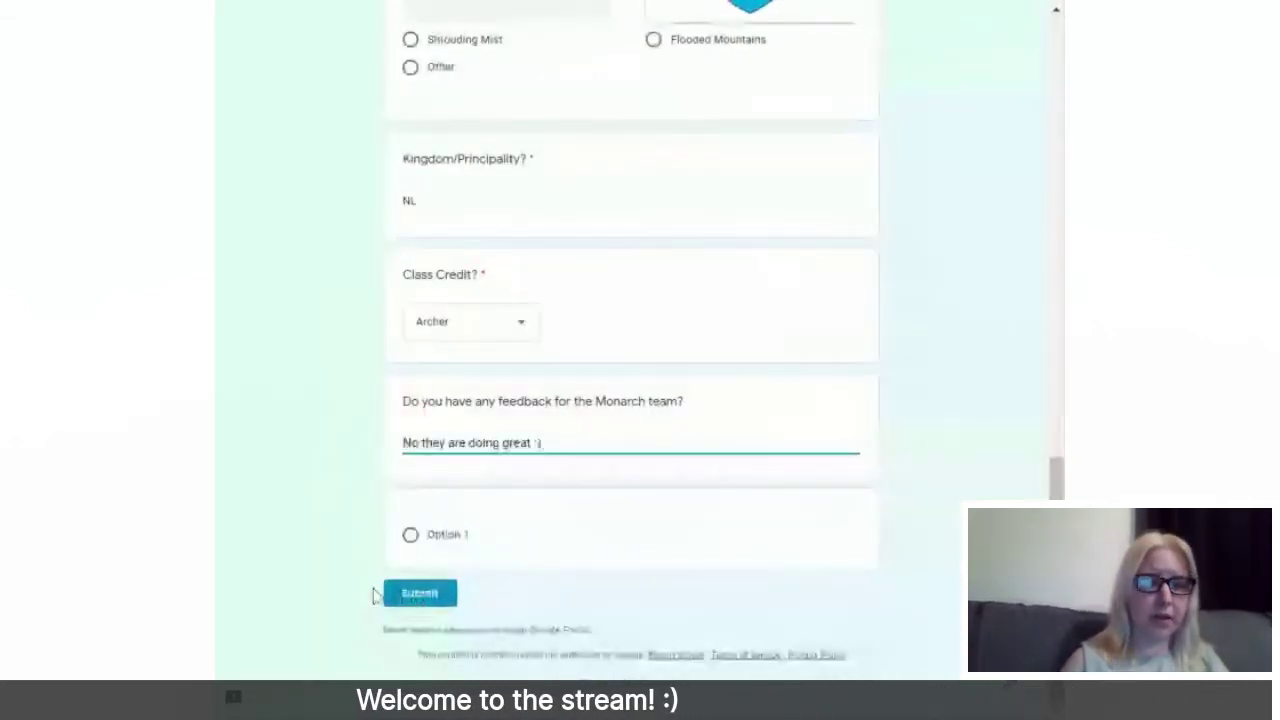
Submit the test response, then start another response from the confirmation page
{"action": "left_click", "coordinate": [395, 594]}
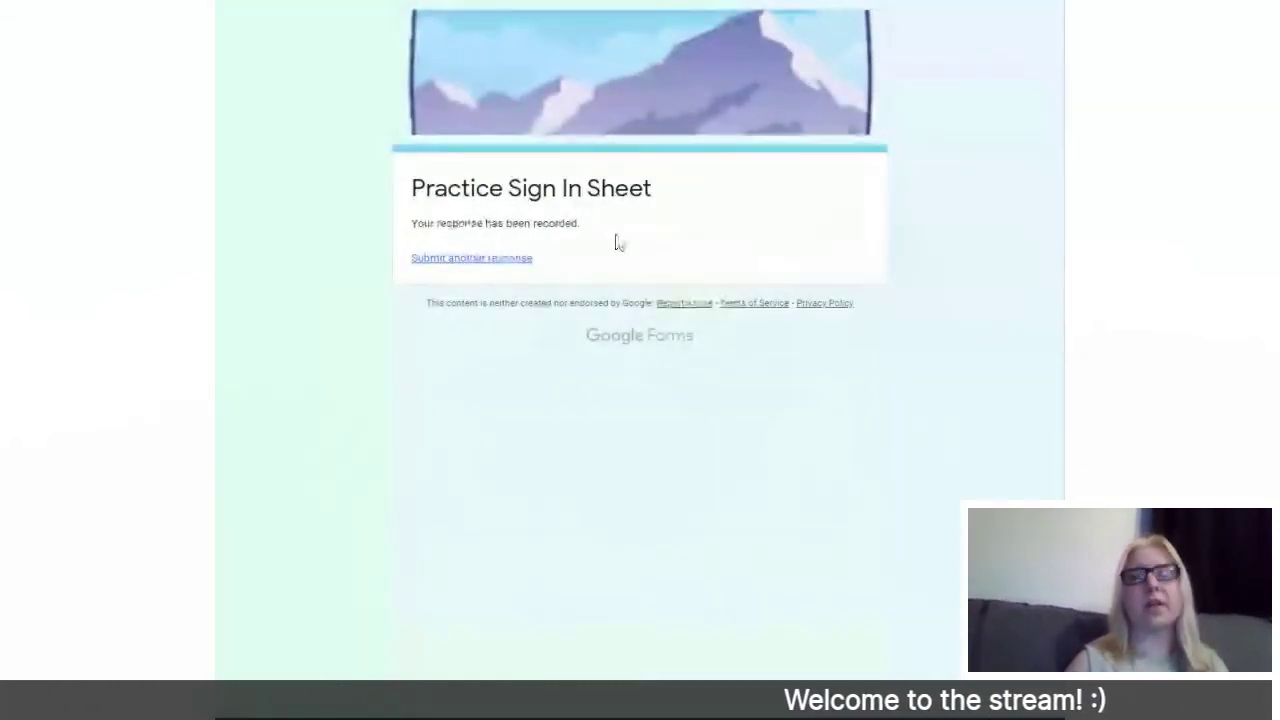
{"action": "left_click", "coordinate": [487, 260]}
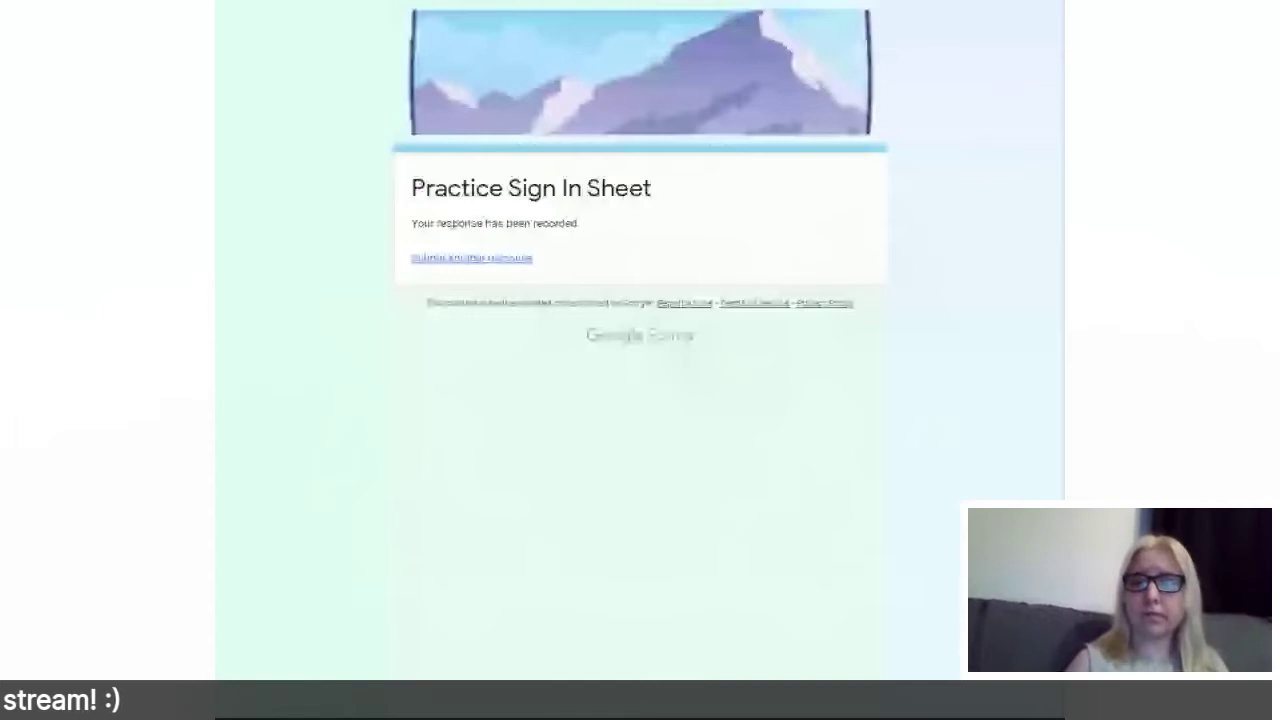
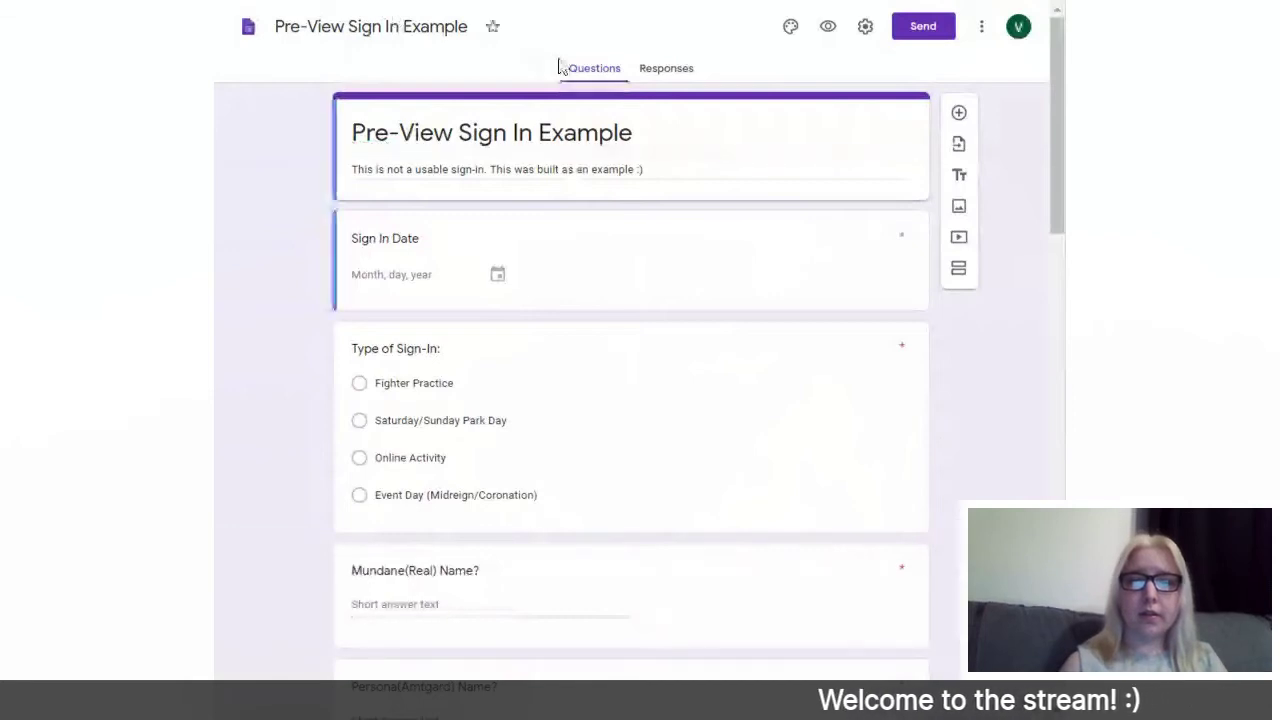
Leave the example form and open the Untitled Practice Sign In Sheet form from Recent forms
{"action": "left_click", "coordinate": [670, 76]}
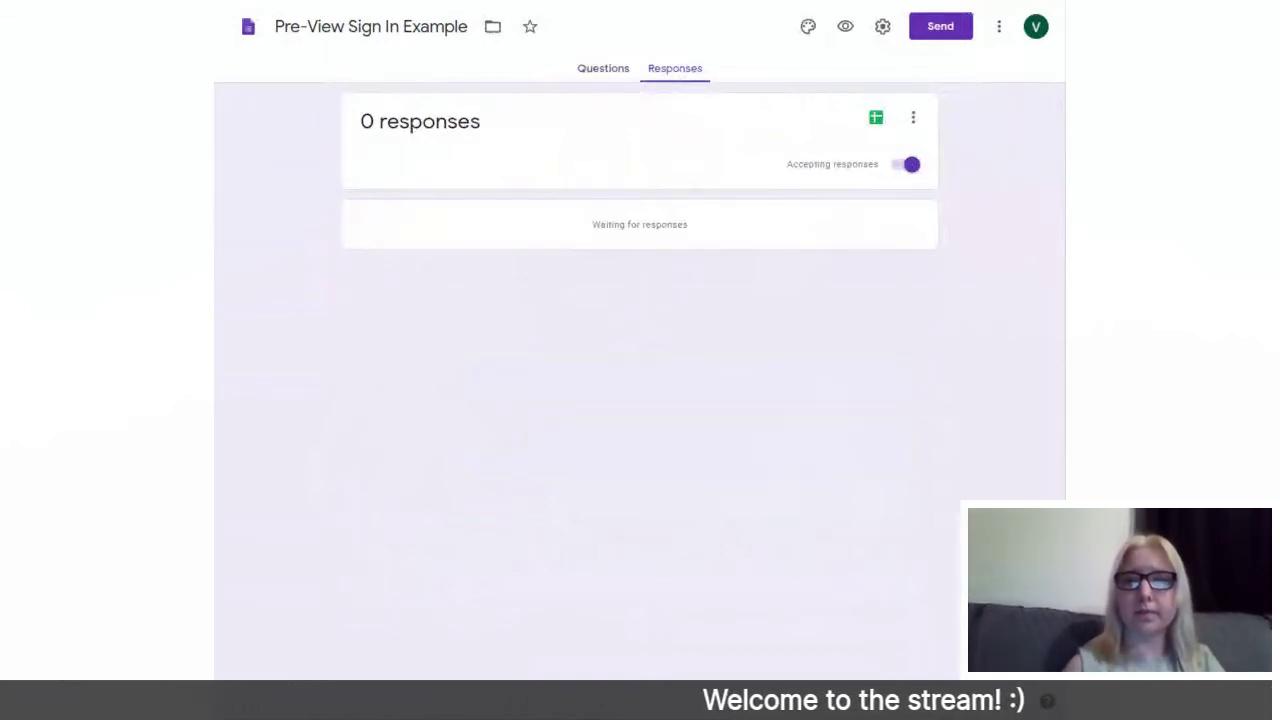
{"action": "left_click", "coordinate": [247, 42]}
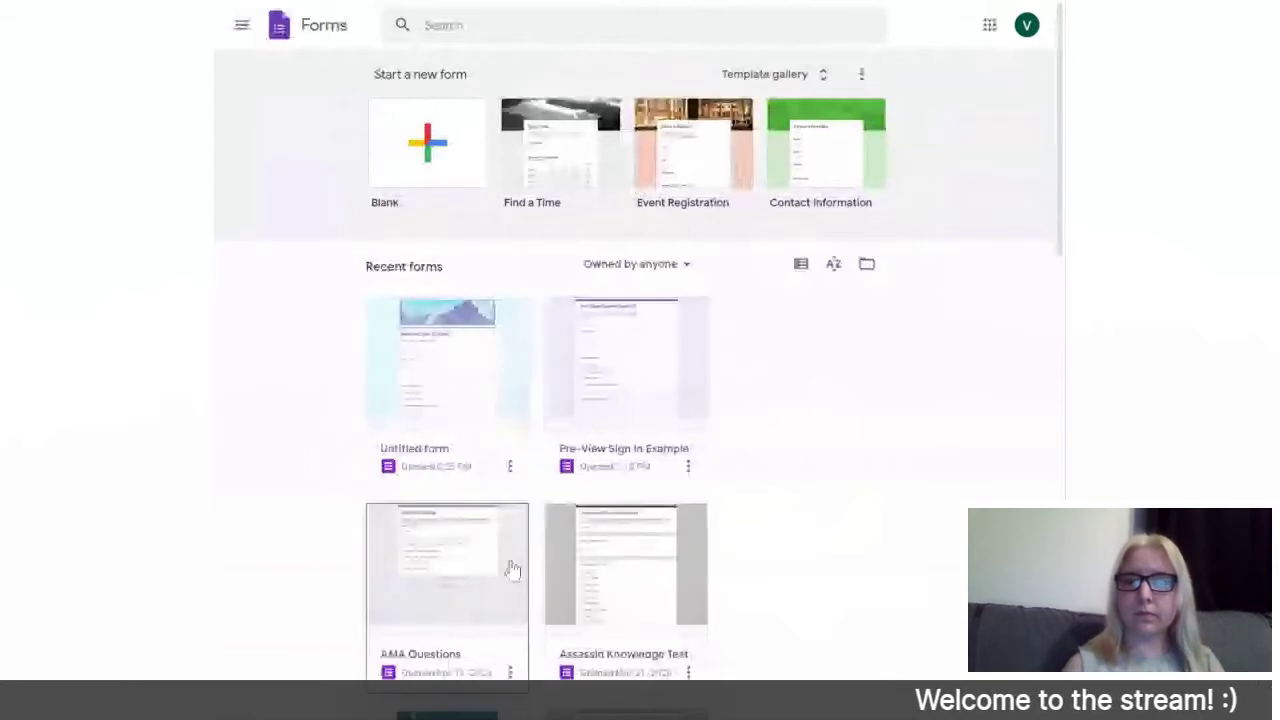
{"action": "left_click", "coordinate": [400, 386]}
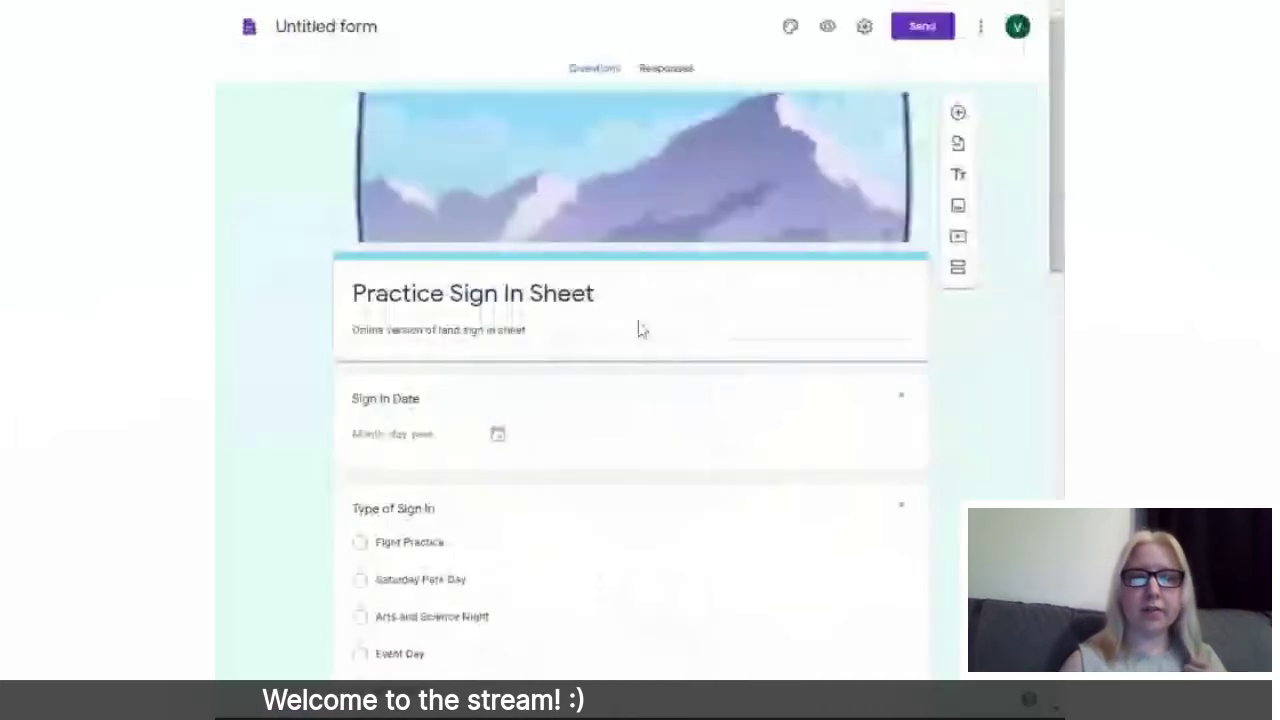
Review the Practice Sign In Sheet's 1-response summary, showing Type of Sign In at 100% Online Event
{"action": "left_click", "coordinate": [686, 72]}
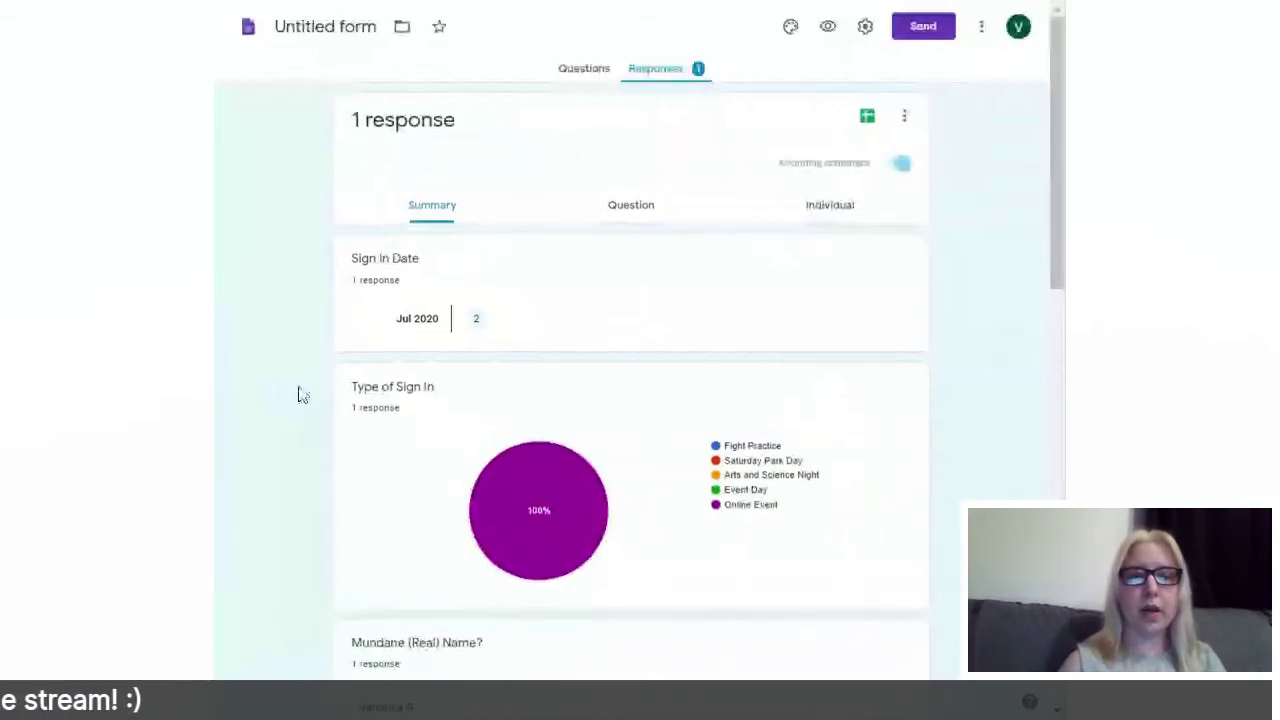
{"action": "scroll", "coordinate": [302, 395], "scroll_direction": "down", "scroll_amount": 1}
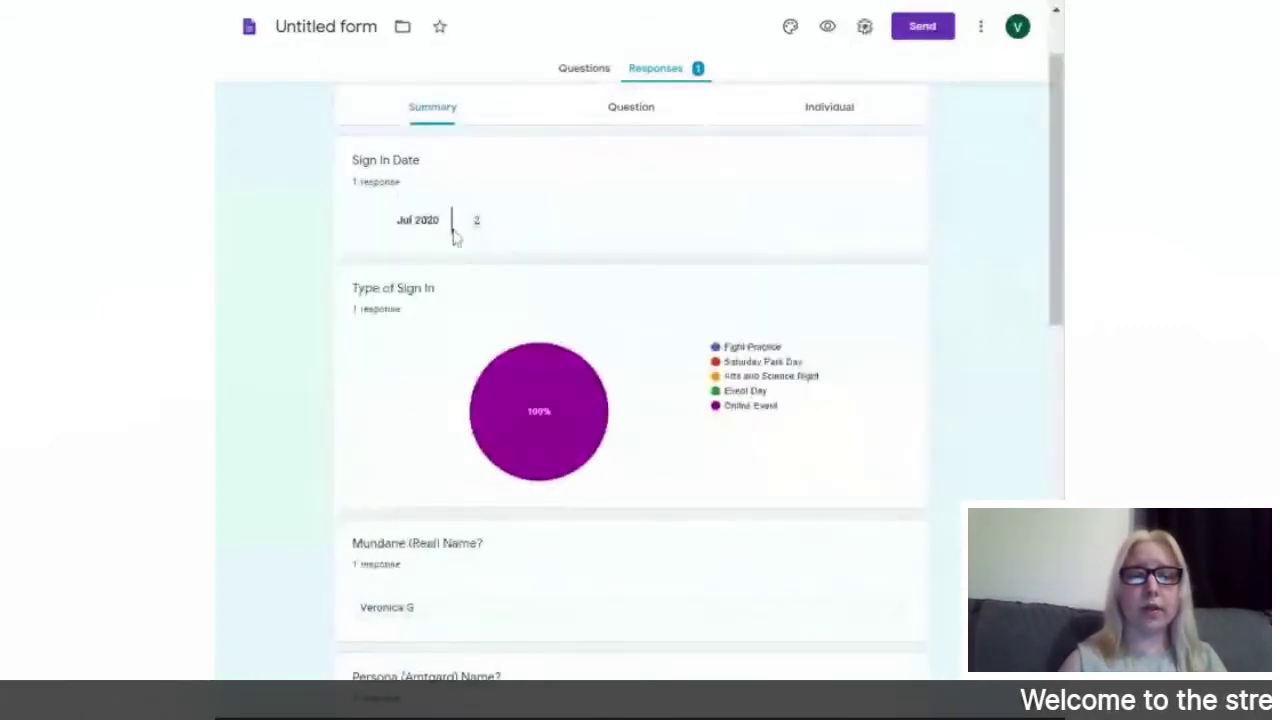
{"action": "scroll", "coordinate": [314, 420], "scroll_direction": "down", "scroll_amount": 1}
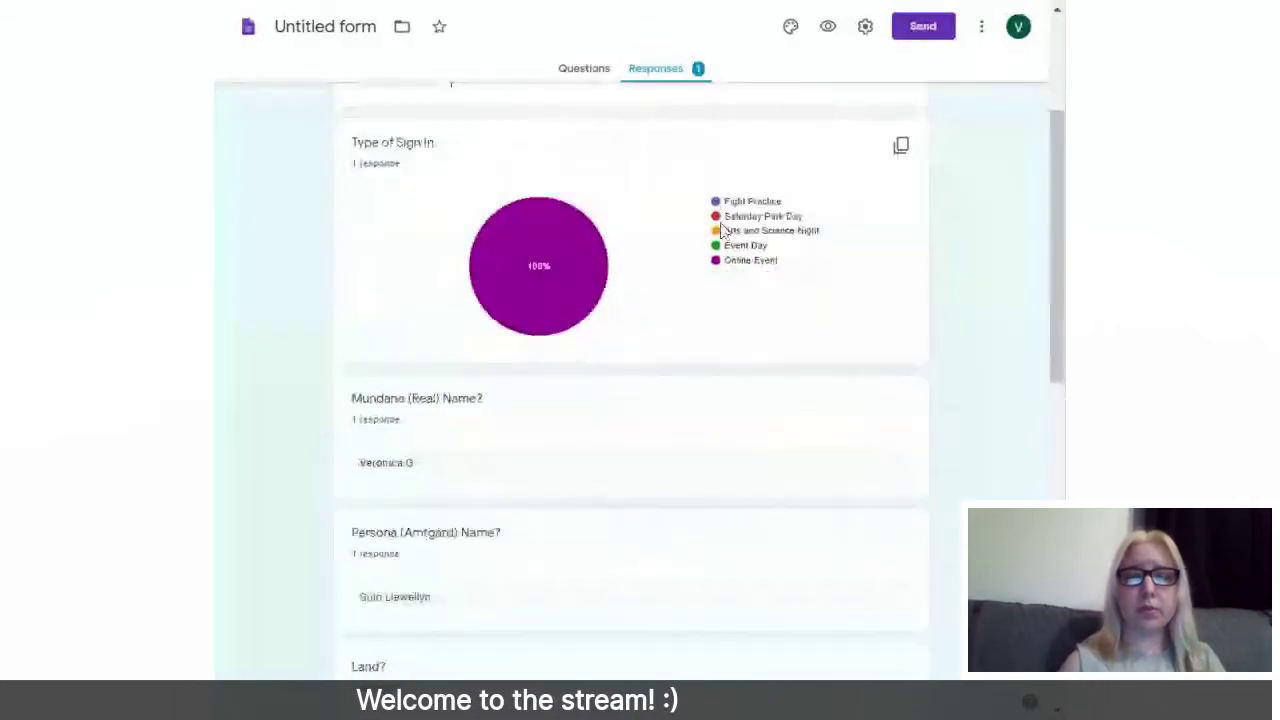
{"action": "scroll", "coordinate": [482, 500], "scroll_direction": "down", "scroll_amount": 2}
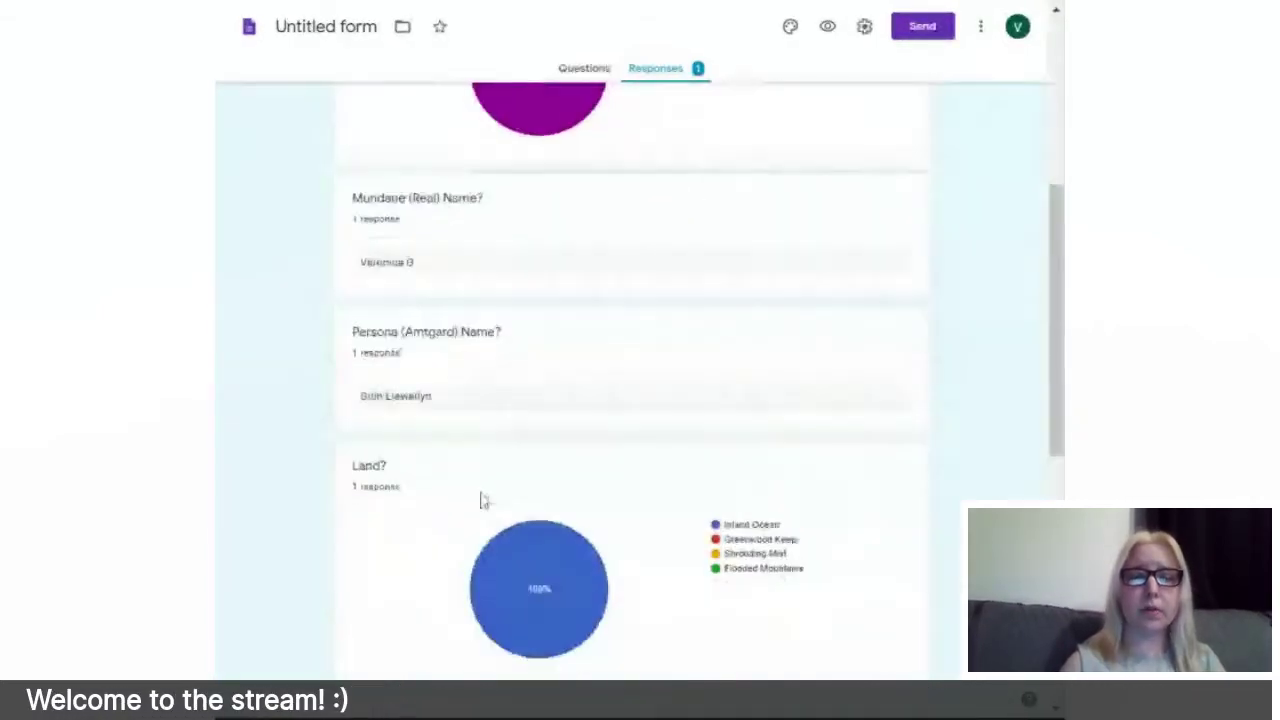
{"action": "scroll", "coordinate": [475, 480], "scroll_direction": "down", "scroll_amount": 5}
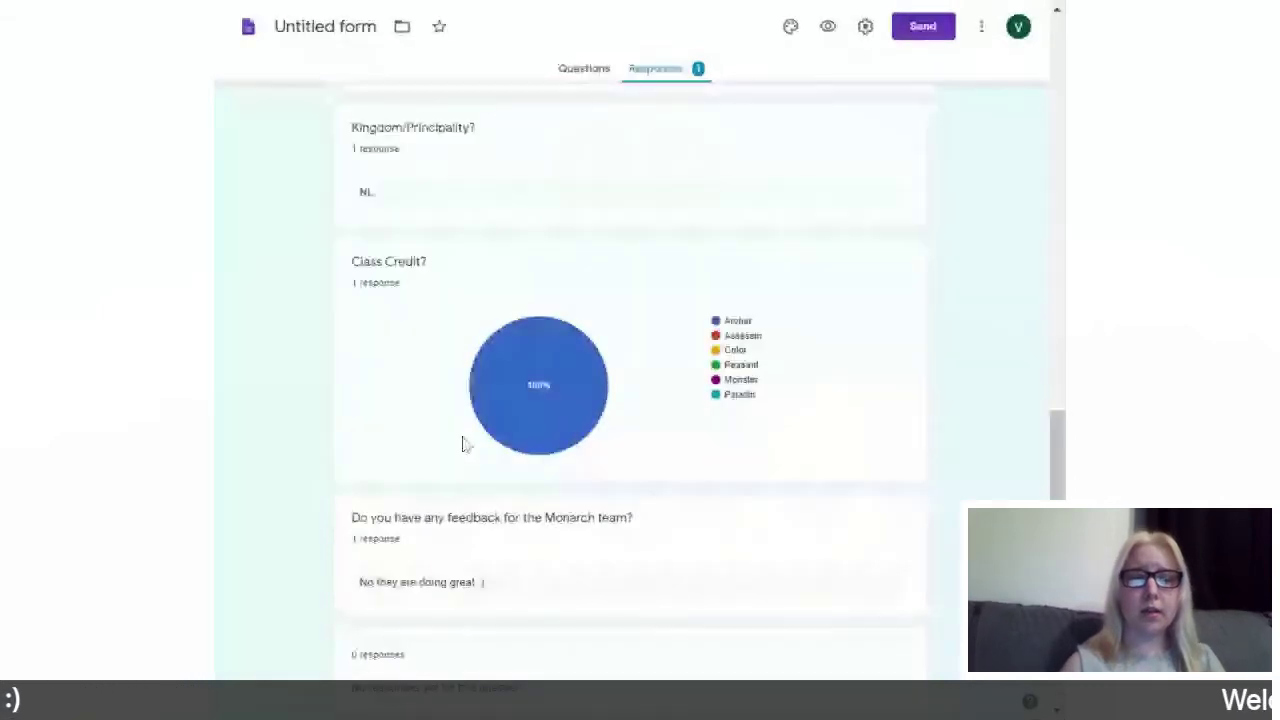
{"action": "scroll", "coordinate": [463, 443], "scroll_direction": "down", "scroll_amount": 1}
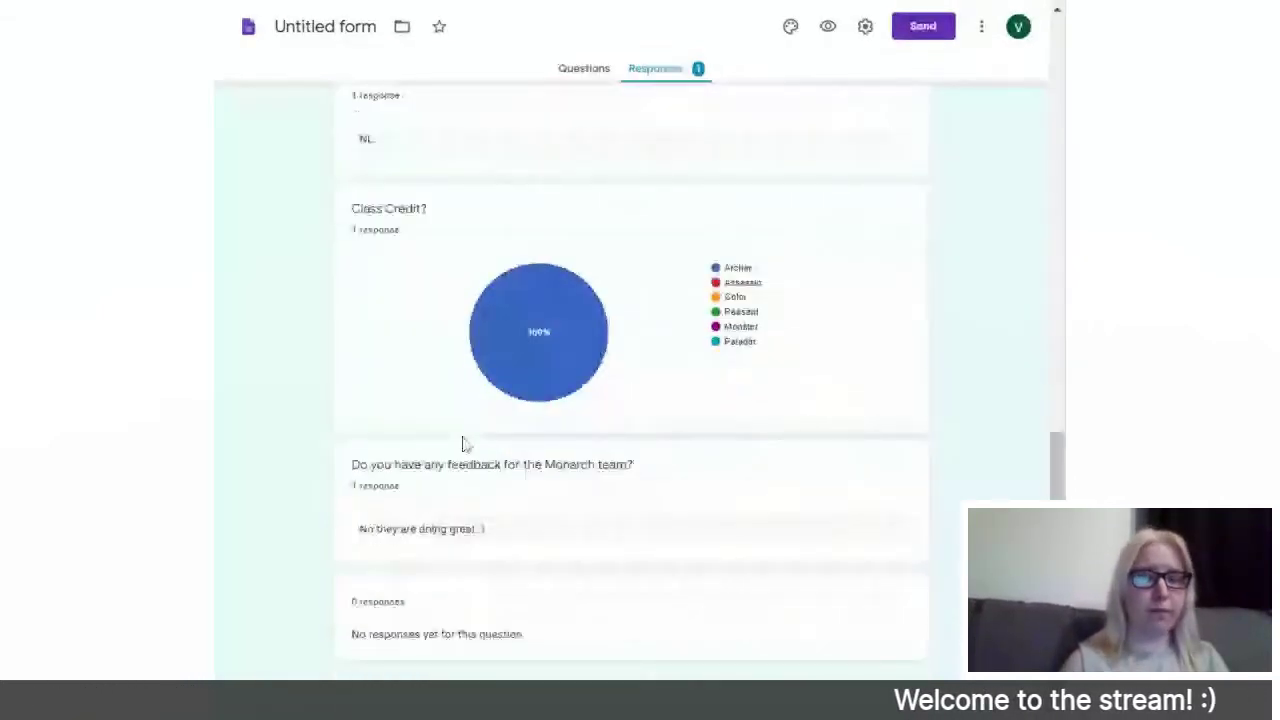
{"action": "scroll", "coordinate": [463, 443], "scroll_direction": "up", "scroll_amount": 20}
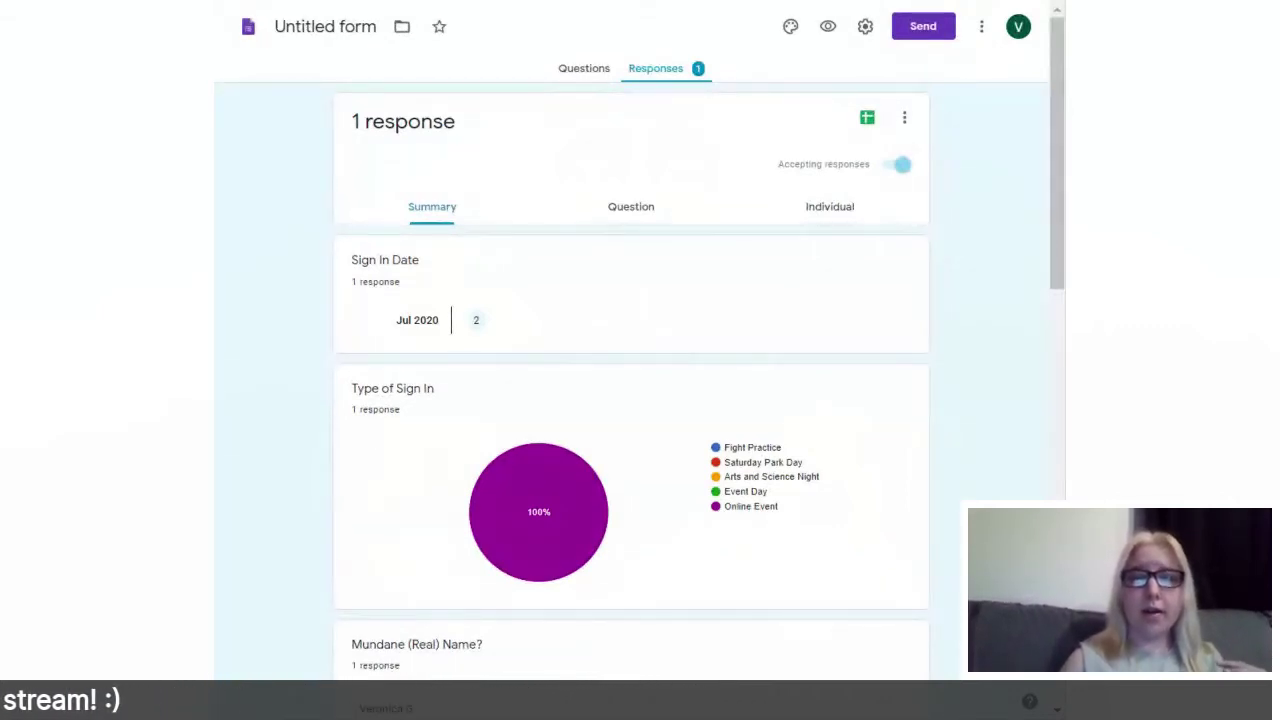
{"action": "left_click", "coordinate": [592, 79]}
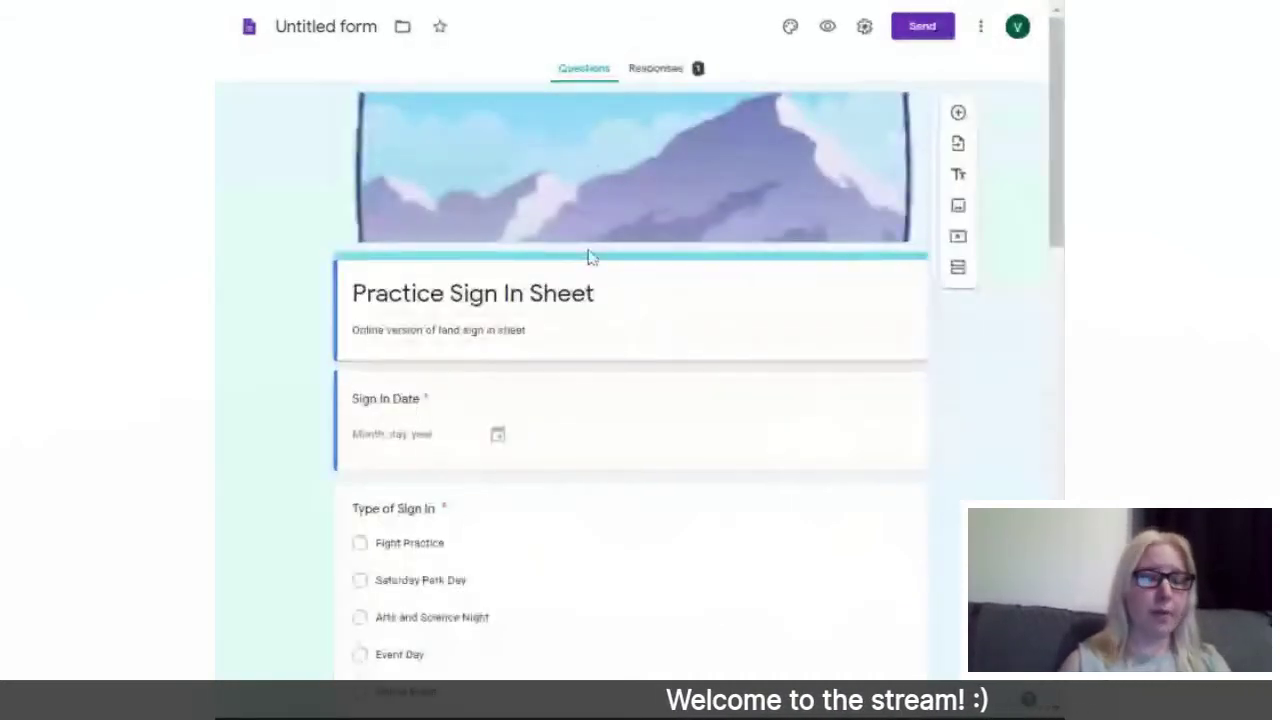
{"action": "left_click", "coordinate": [639, 76]}
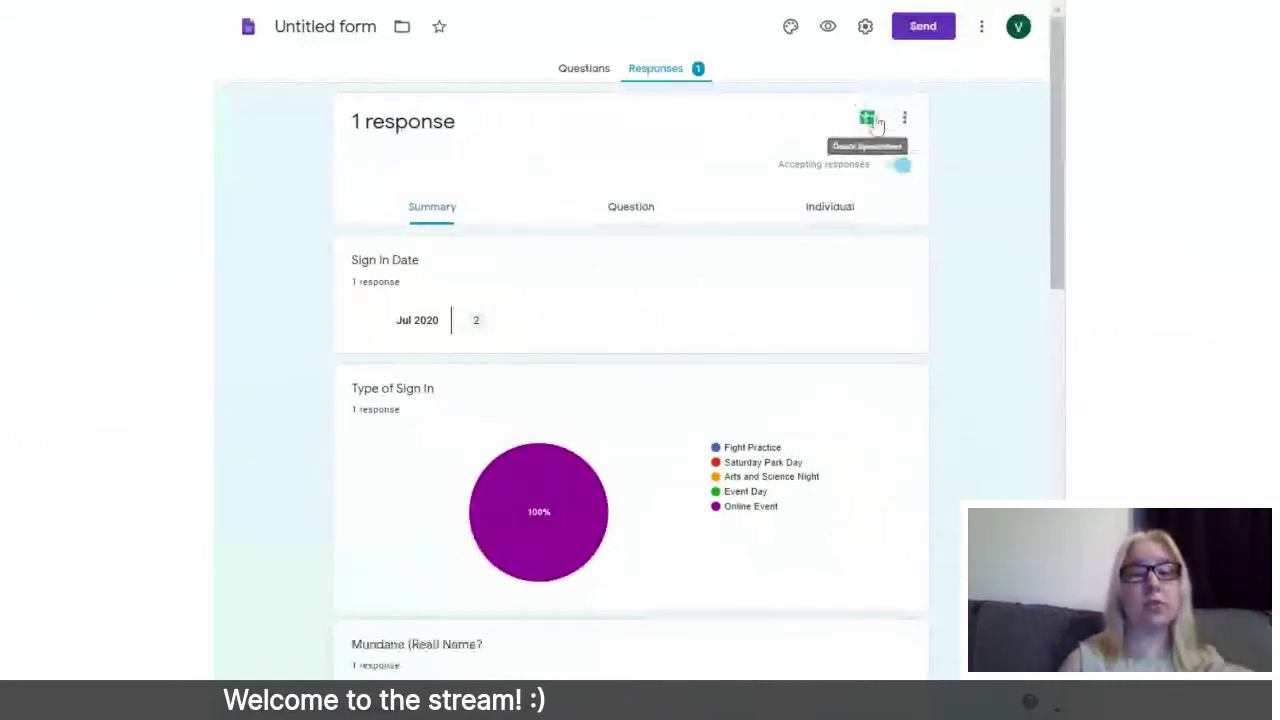
Create a new linked Practice Sign In Sheet (Responses) spreadsheet and open it in Google Sheets
{"action": "left_click", "coordinate": [869, 119]}
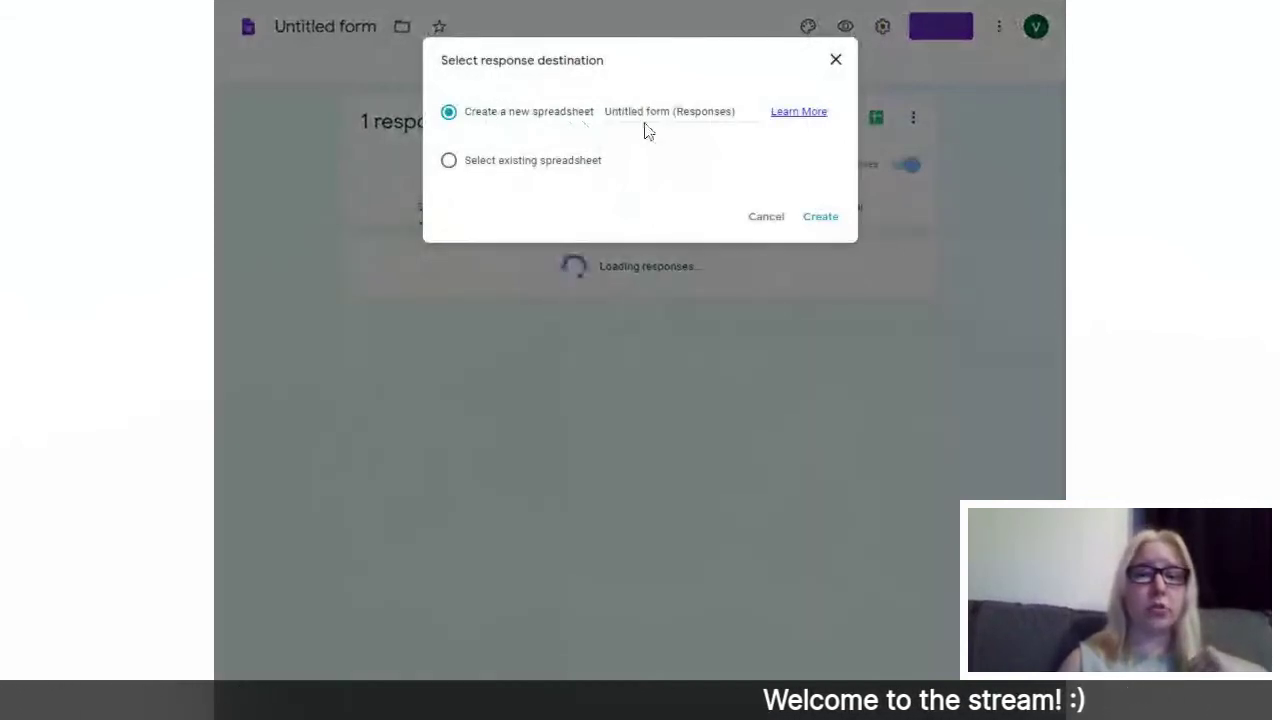
{"action": "left_click", "coordinate": [640, 119]}
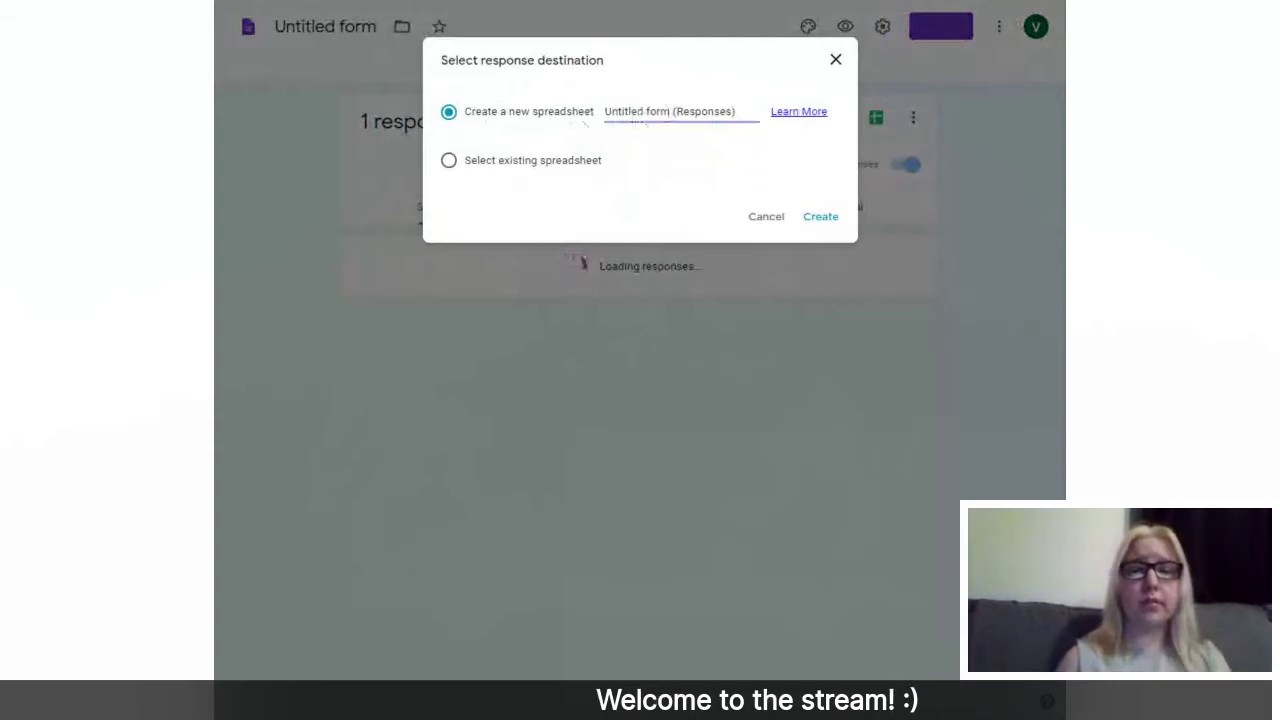
{"action": "left_click", "coordinate": [836, 60]}
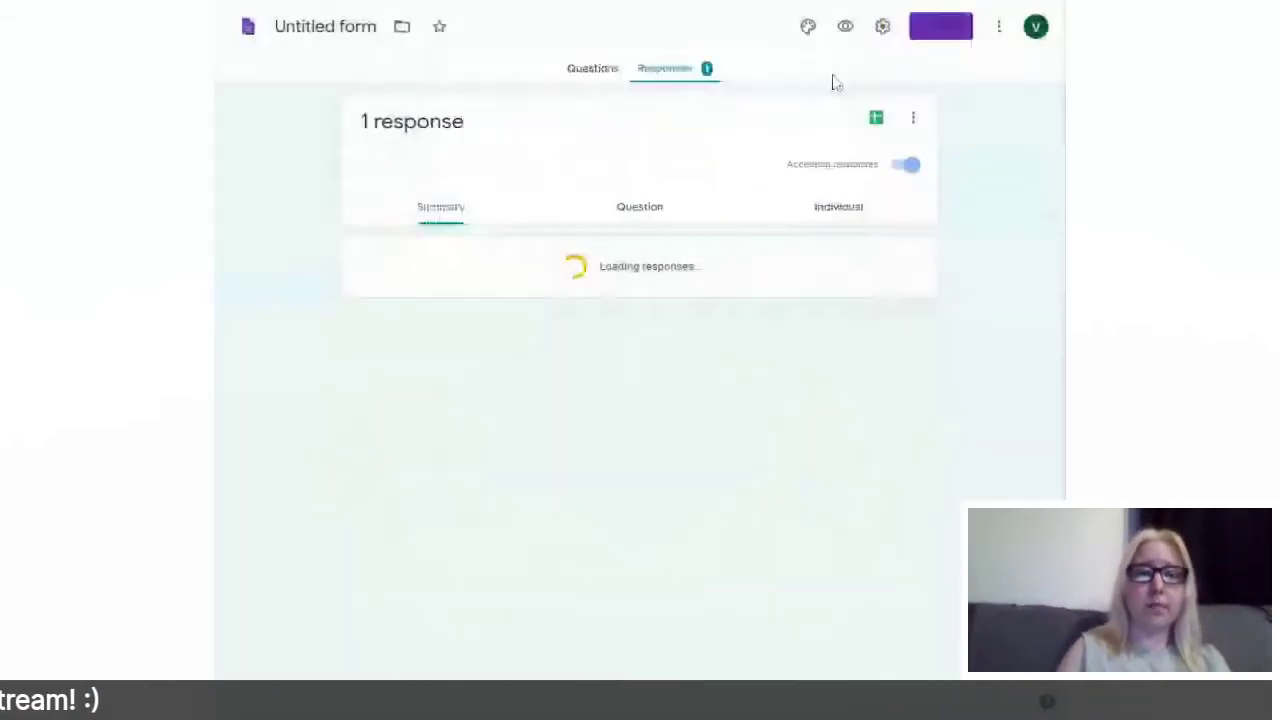
{"action": "left_click", "coordinate": [868, 119]}
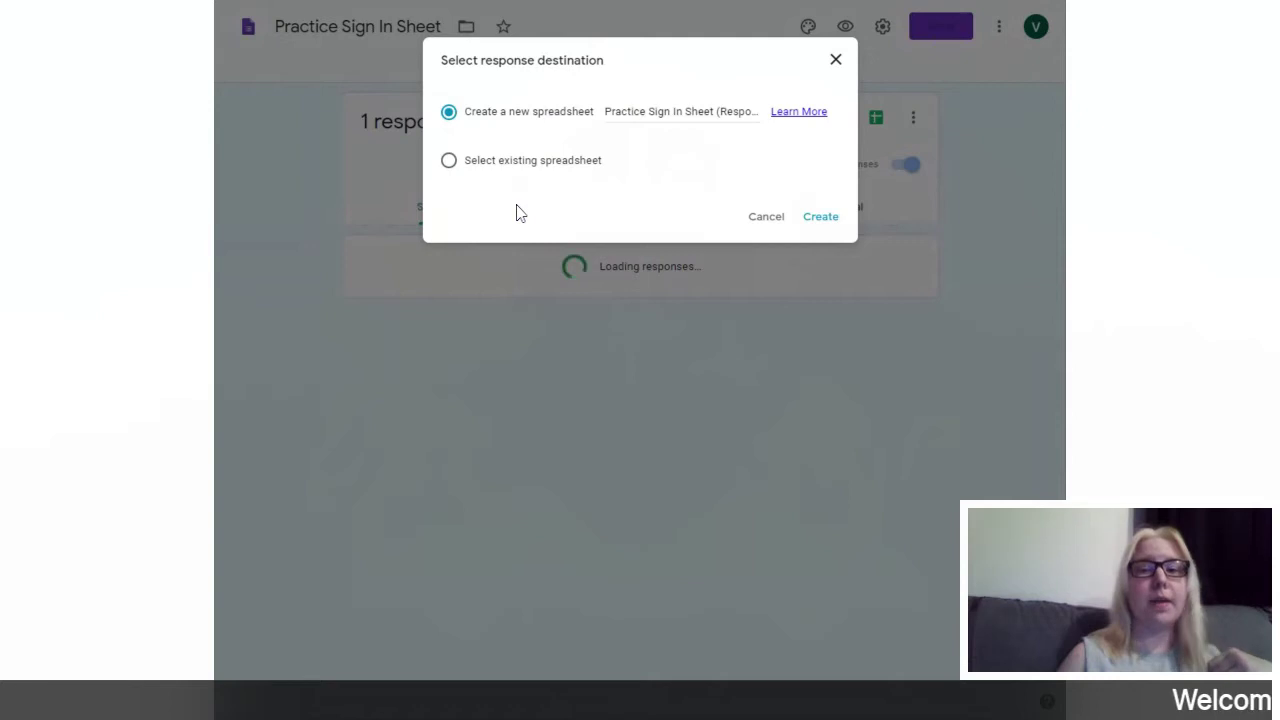
{"action": "left_click", "coordinate": [820, 217]}
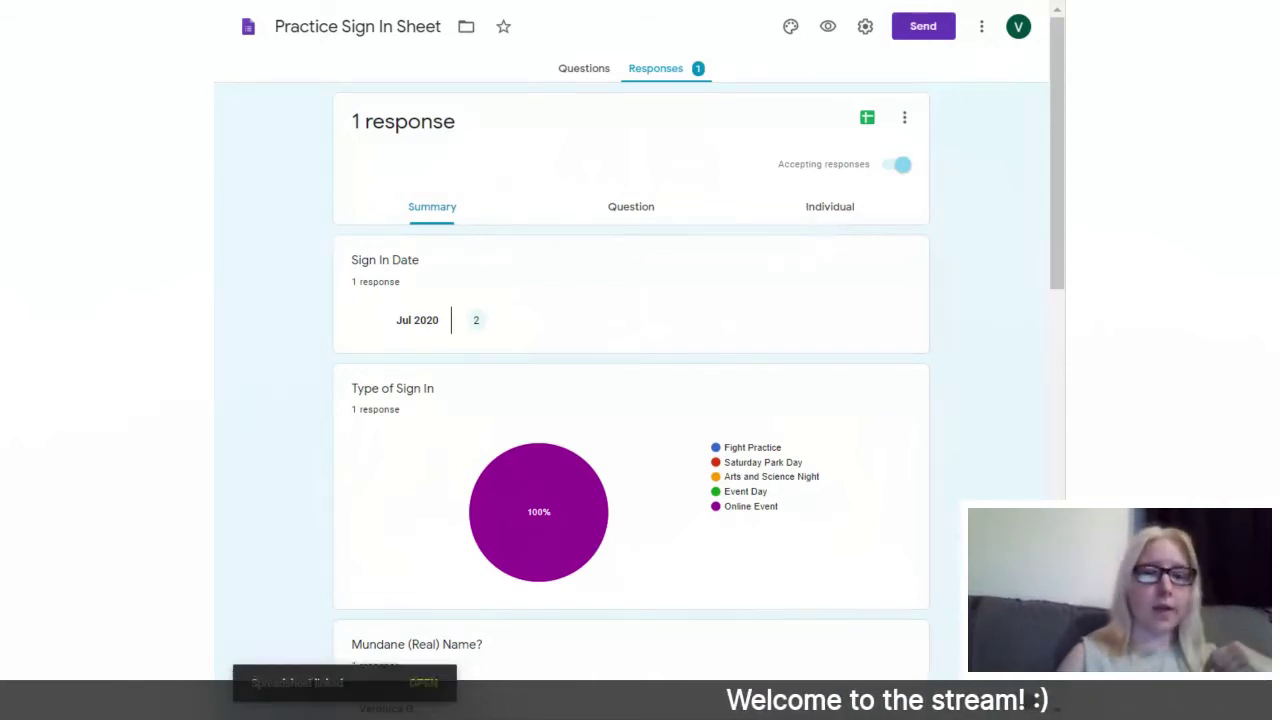
{"action": "left_click", "coordinate": [423, 683]}
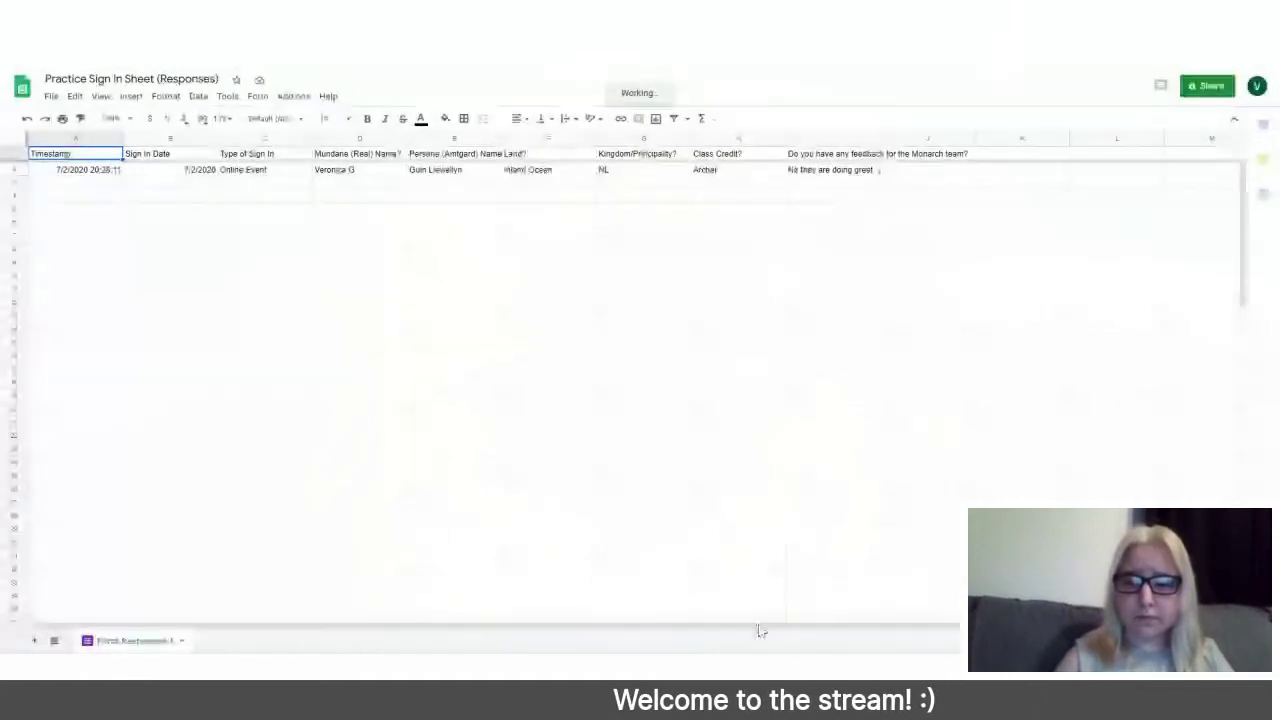
Autofit column A, narrow columns B, C, D and F, and slightly widen column E
{"action": "left_click", "coordinate": [884, 437]}
{"action": "scroll", "coordinate": [883, 437], "scroll_direction": "down", "scroll_amount": 3}
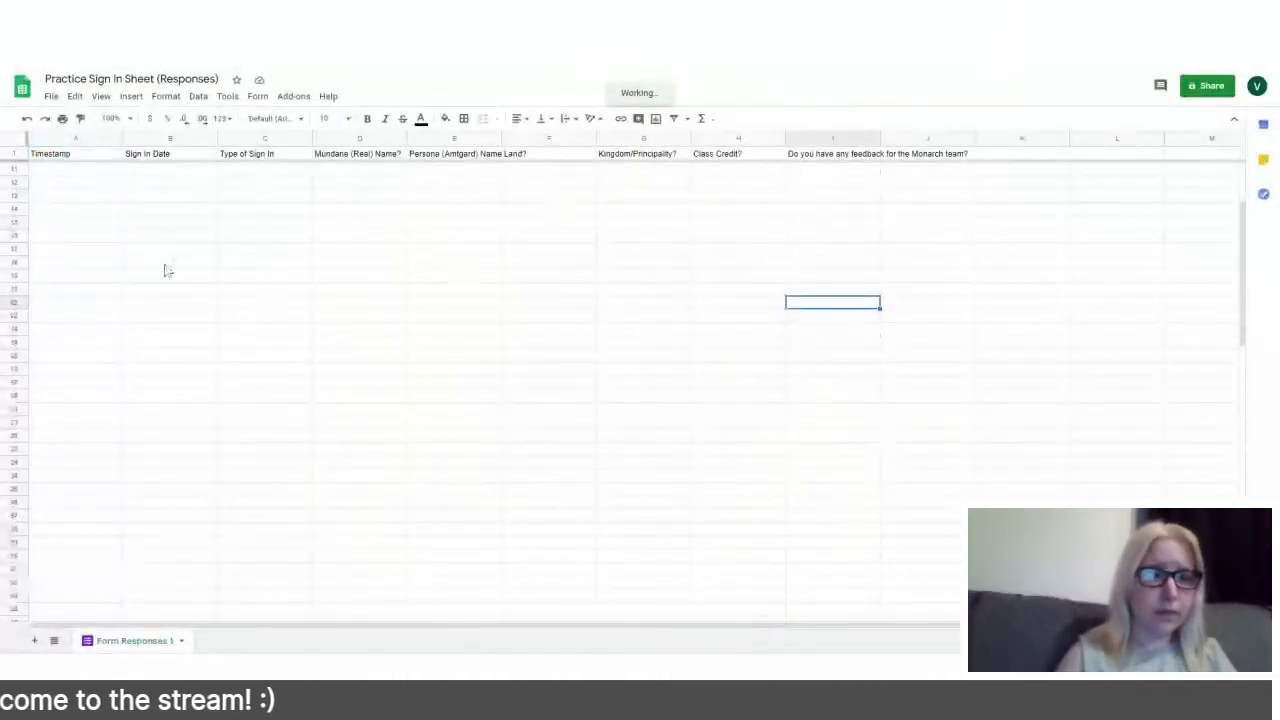
{"action": "double_click", "coordinate": [121, 138]}
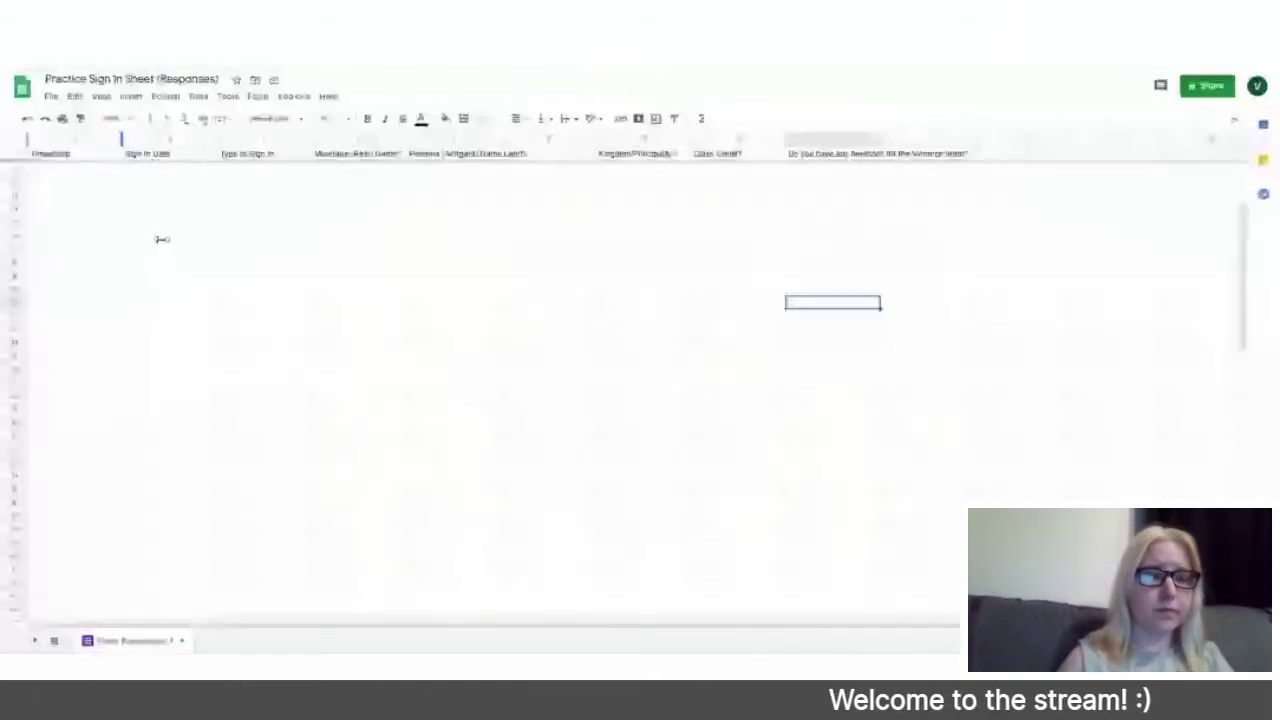
{"action": "scroll", "coordinate": [165, 247], "scroll_direction": "up", "scroll_amount": 3}
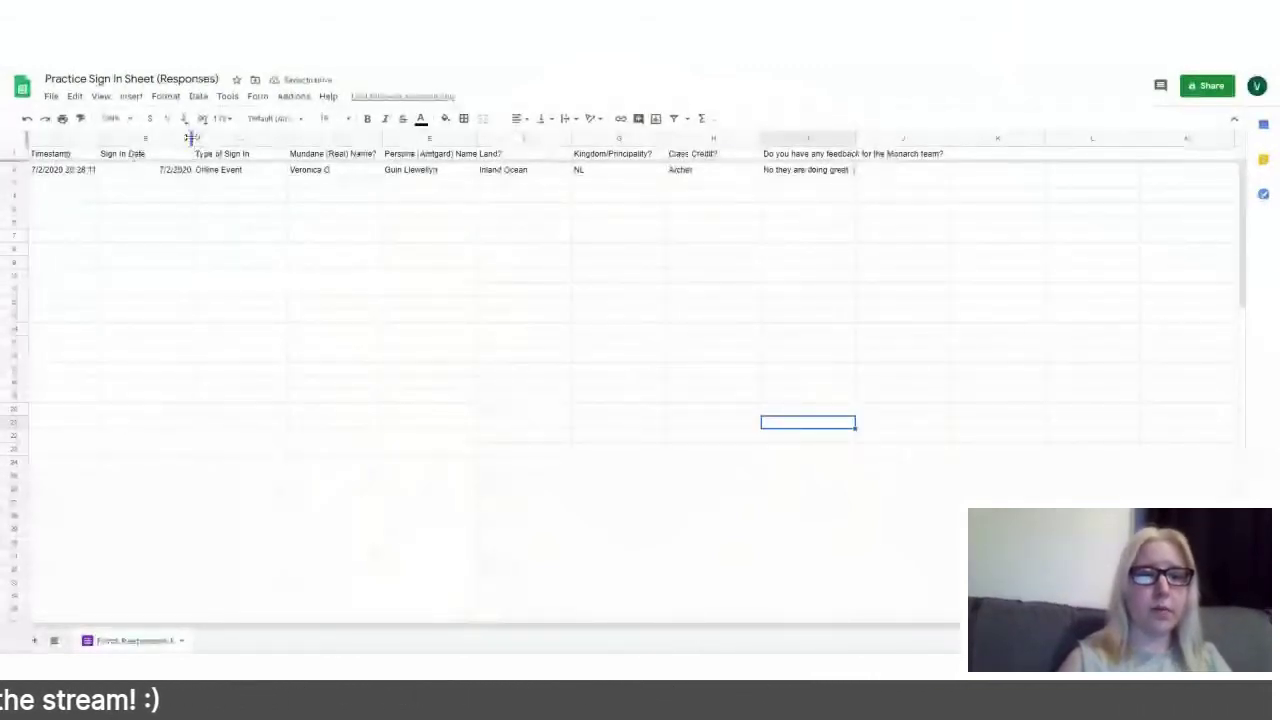
{"action": "left_click_drag", "start_coordinate": [191, 137], "coordinate": [148, 137]}
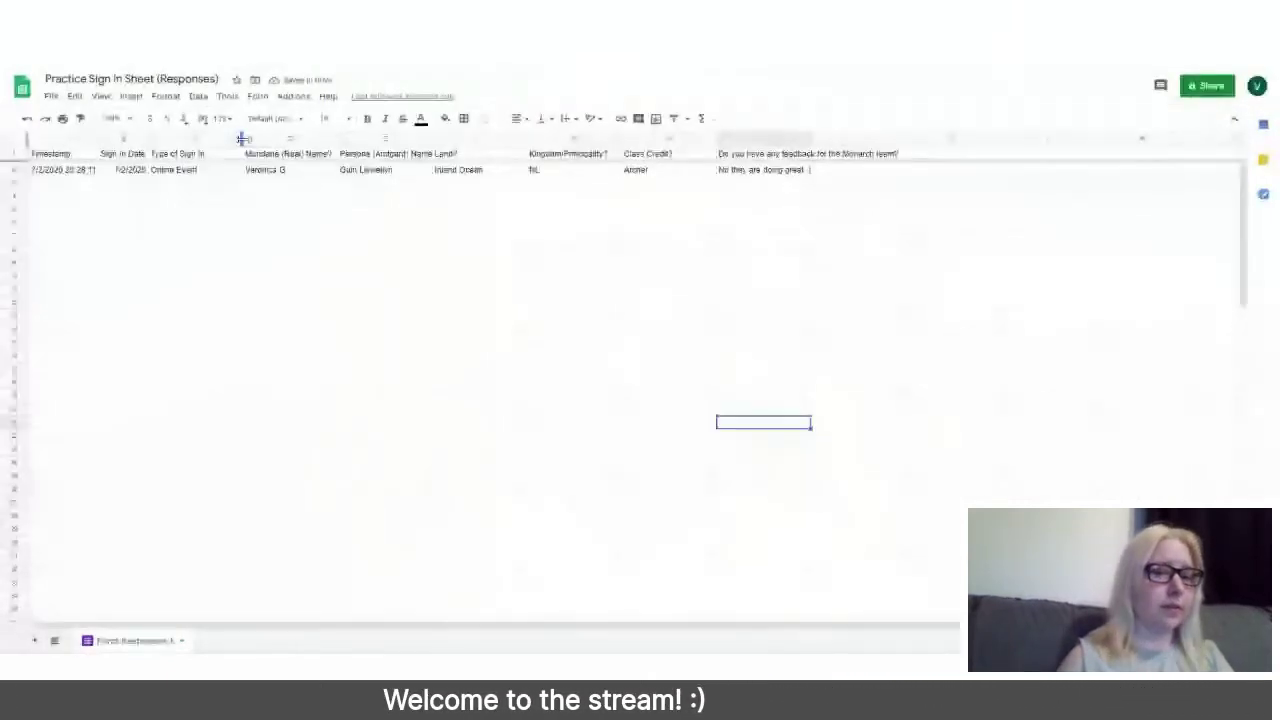
{"action": "left_click_drag", "start_coordinate": [241, 137], "coordinate": [207, 137]}
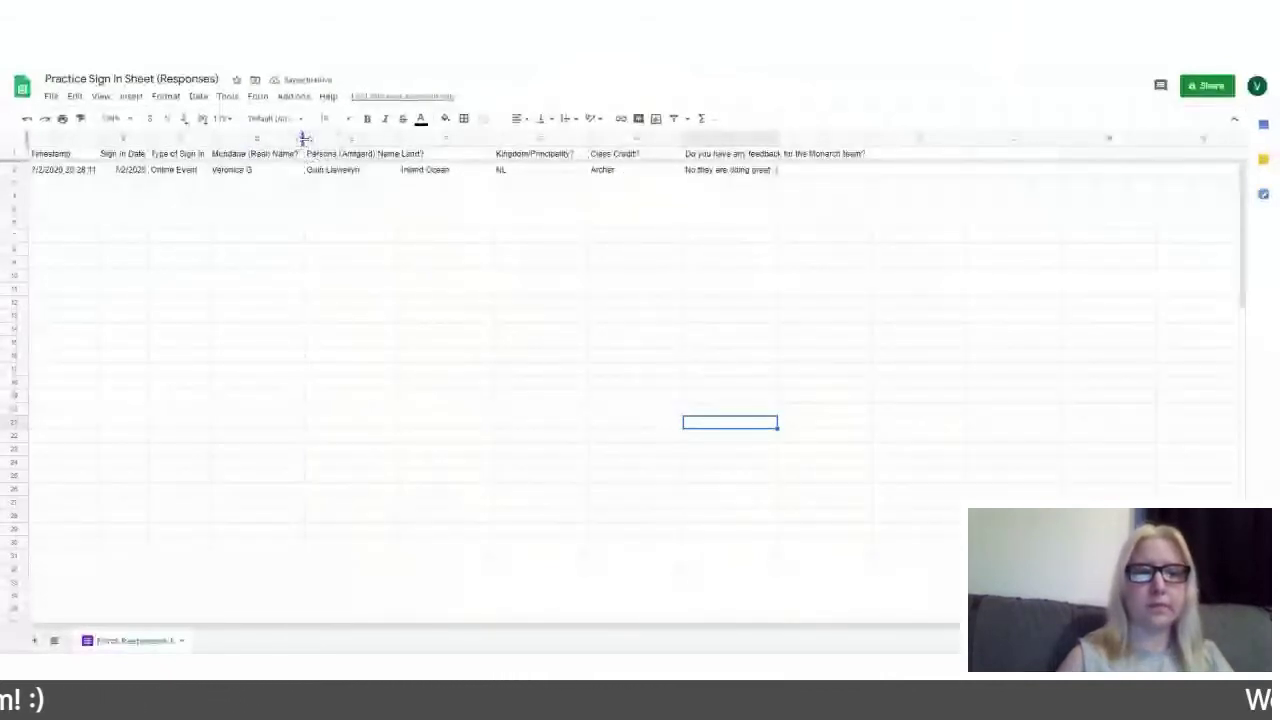
{"action": "left_click_drag", "start_coordinate": [303, 137], "coordinate": [300, 137]}
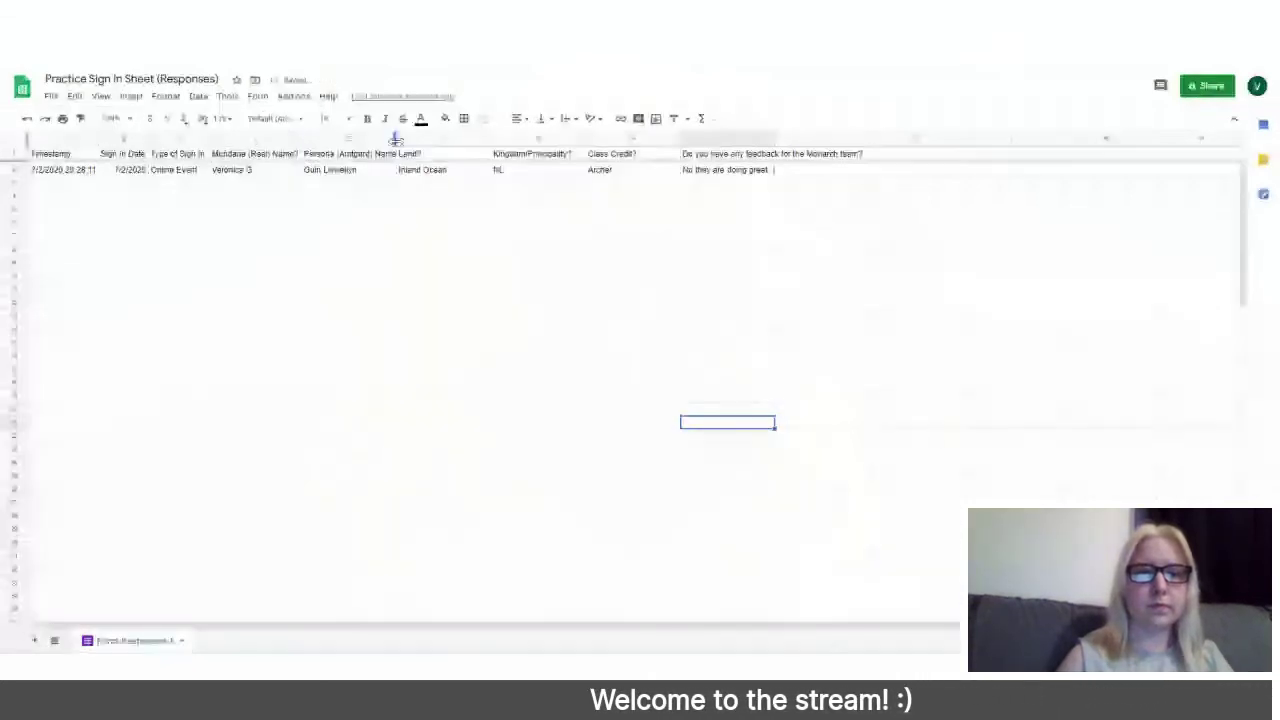
{"action": "left_click_drag", "start_coordinate": [395, 140], "coordinate": [402, 140]}
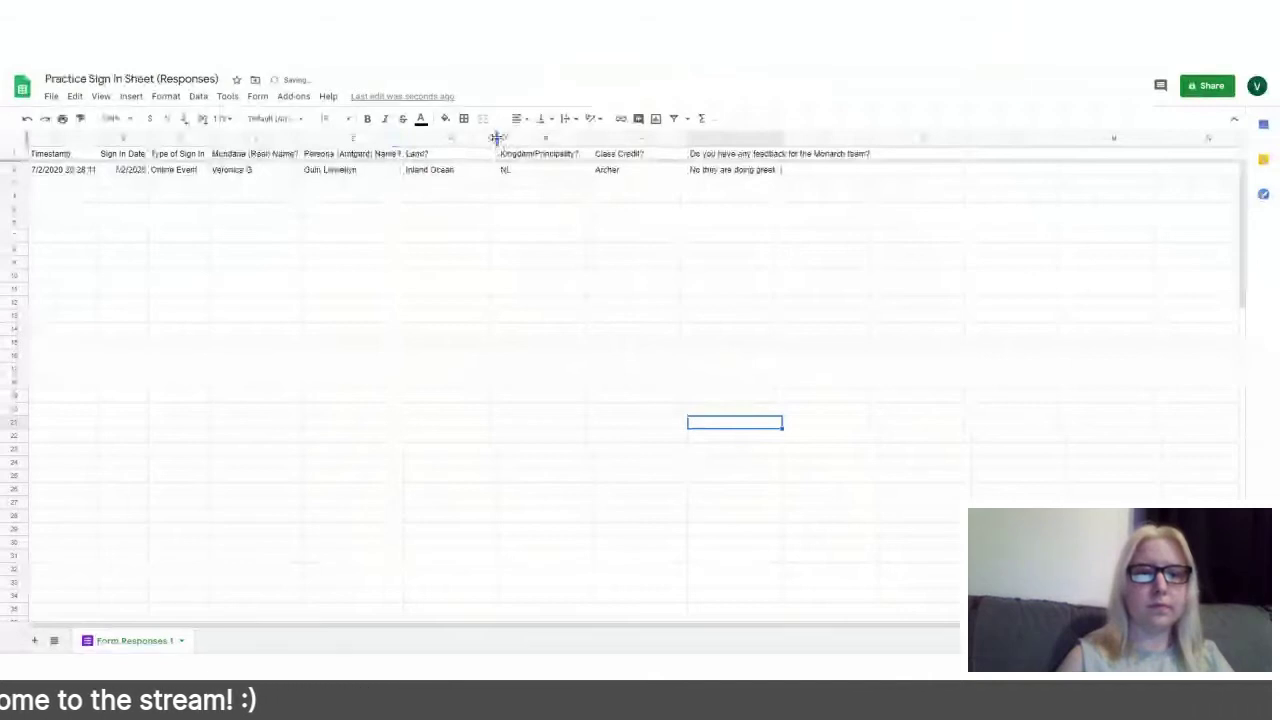
{"action": "left_click_drag", "start_coordinate": [496, 138], "coordinate": [455, 138]}
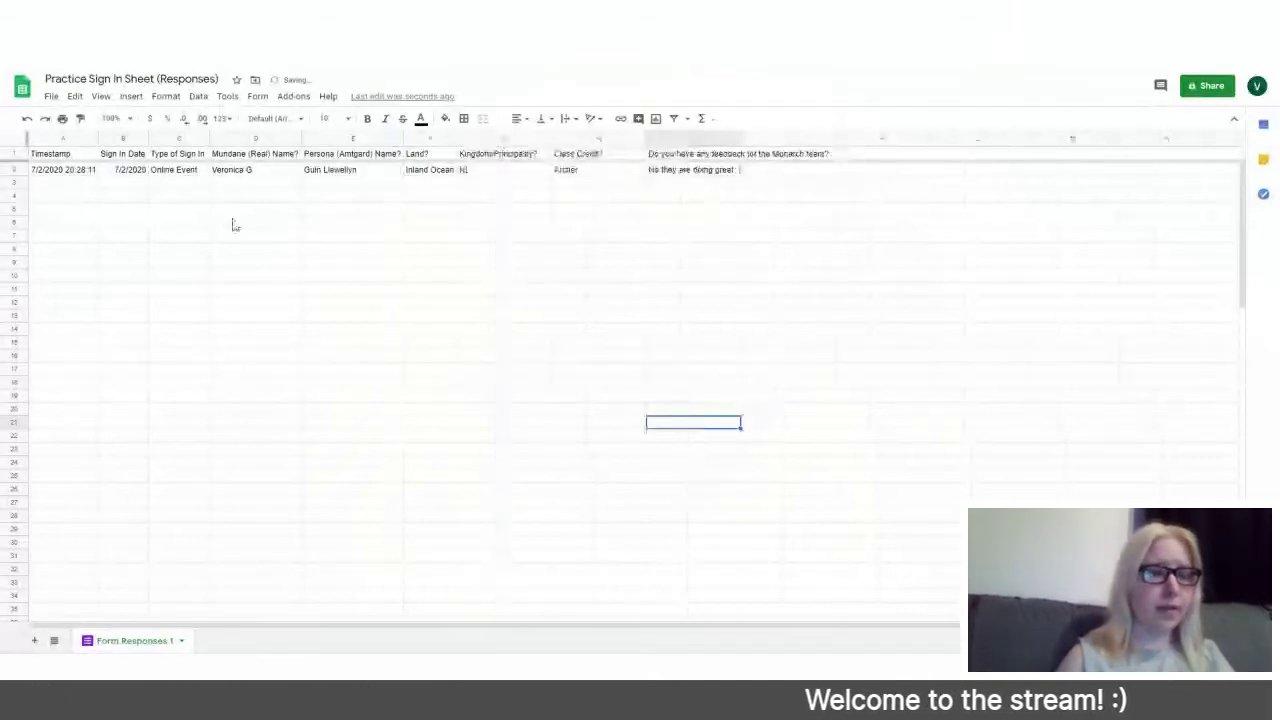
Apply the pink/crimson alternating colours style with a header row to the whole sheet
{"action": "left_click", "coordinate": [16, 140]}
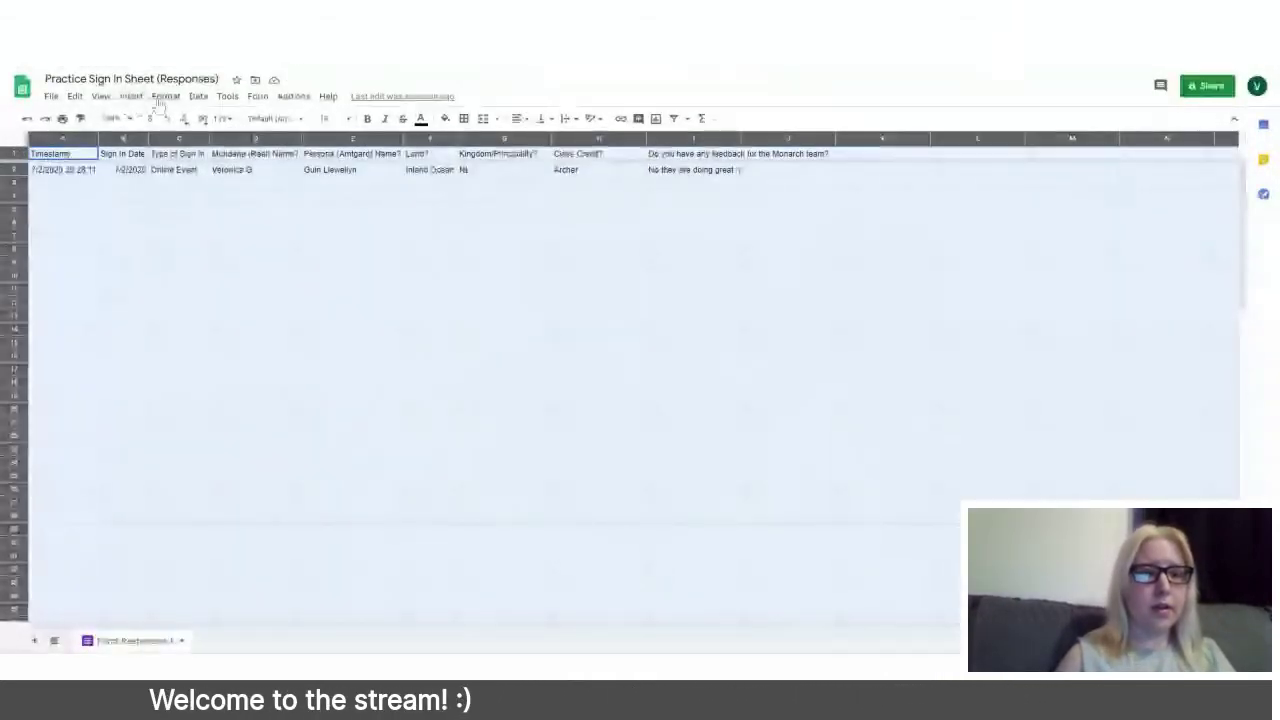
{"action": "left_click", "coordinate": [163, 96]}
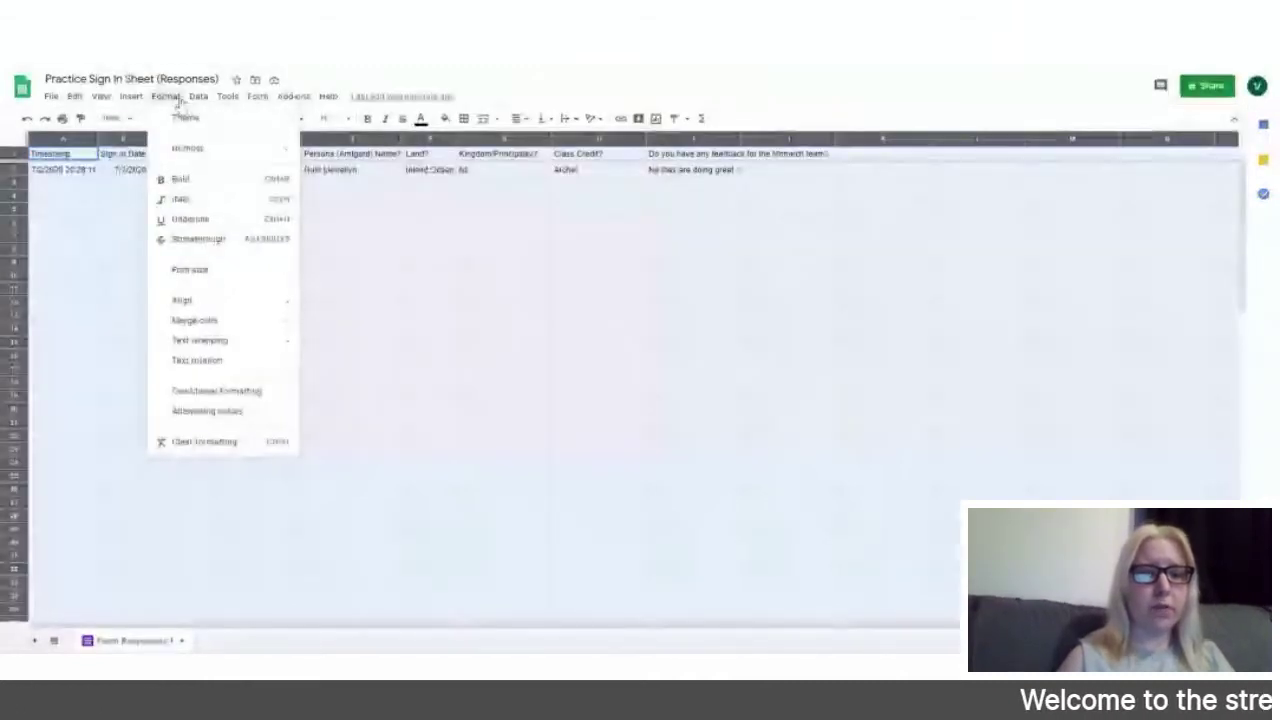
{"action": "left_click", "coordinate": [212, 418]}
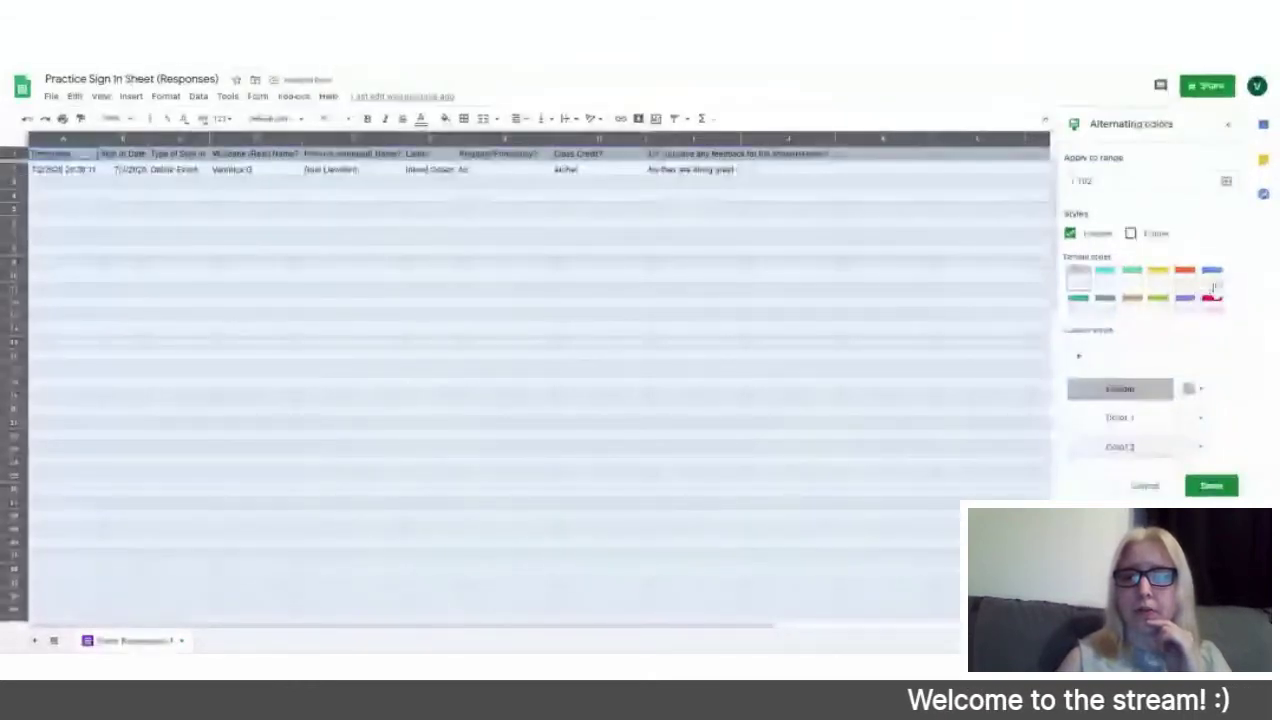
{"action": "left_click", "coordinate": [1210, 306]}
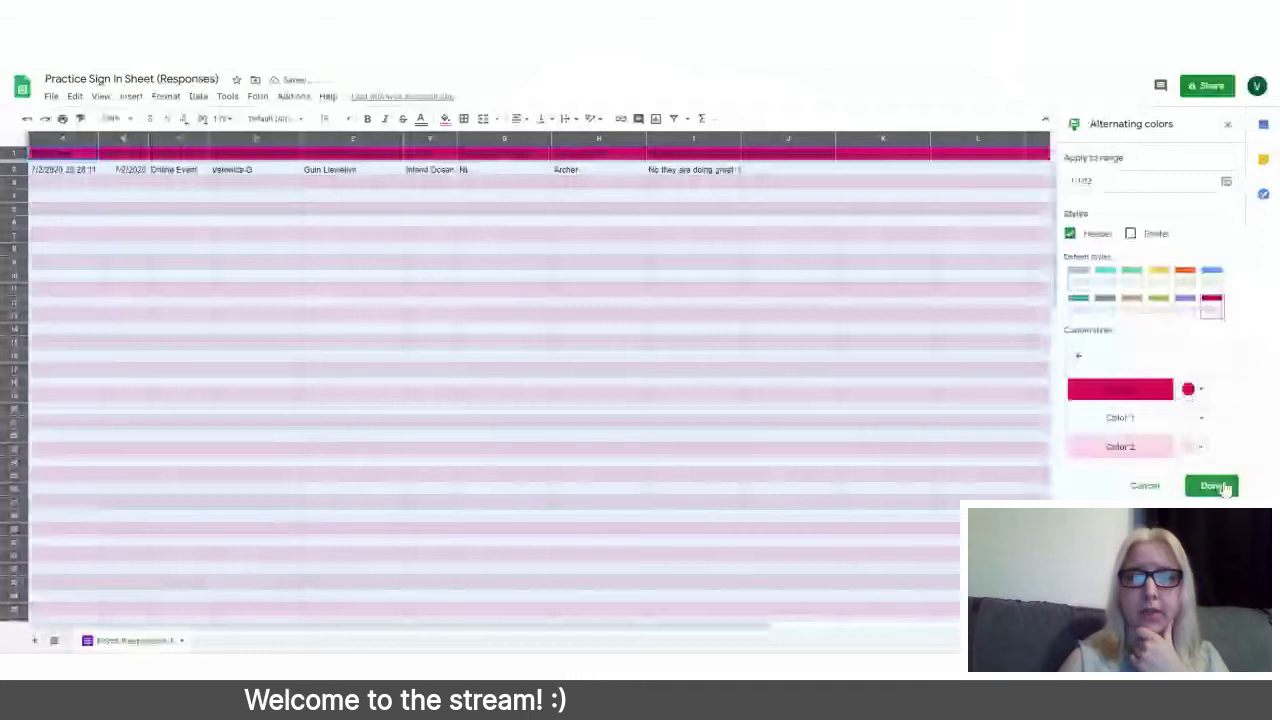
{"action": "left_click", "coordinate": [1200, 486]}
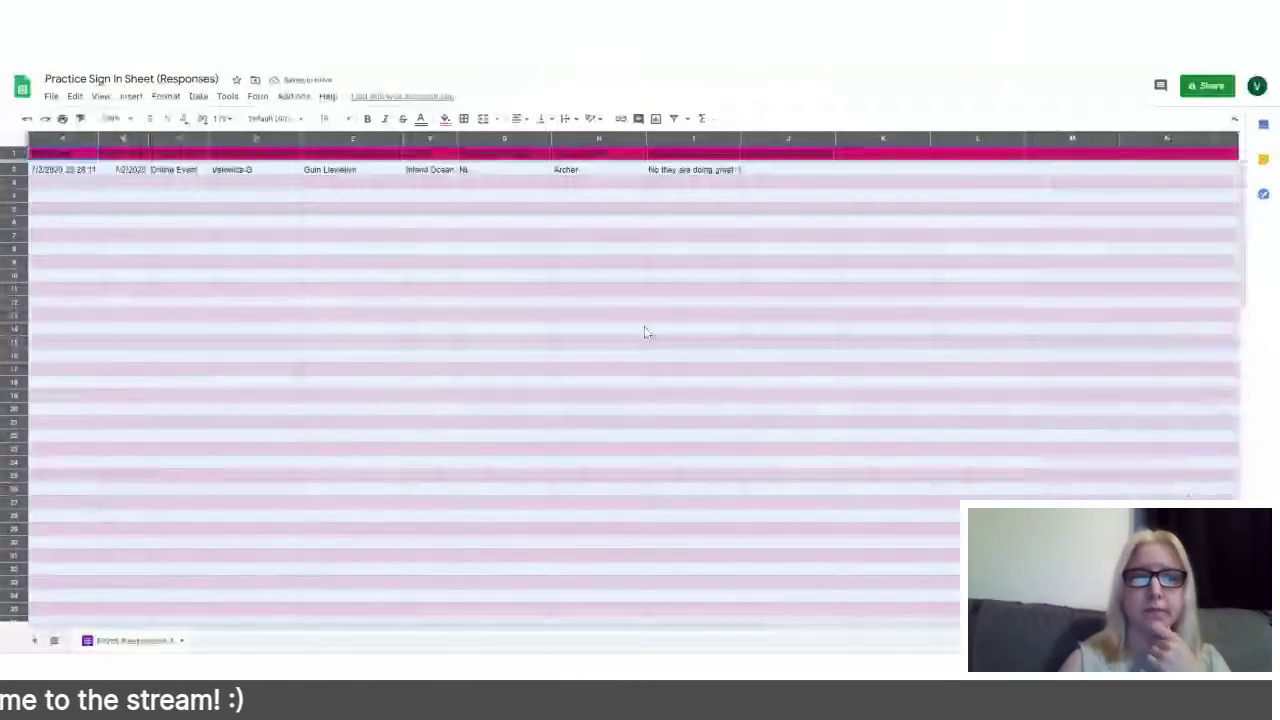
{"action": "left_click", "coordinate": [548, 291]}
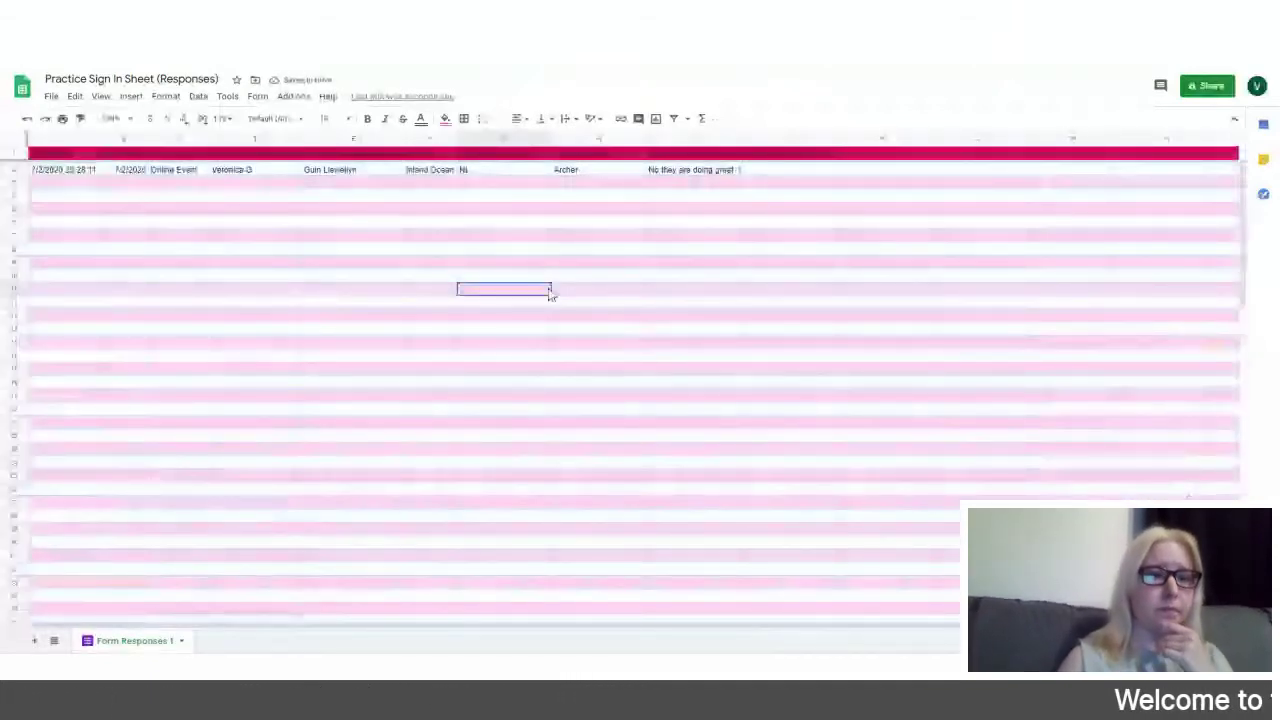
Give header row 1 a dark purple-magenta fill, a new text colour and font size 12
{"action": "left_click", "coordinate": [15, 153]}
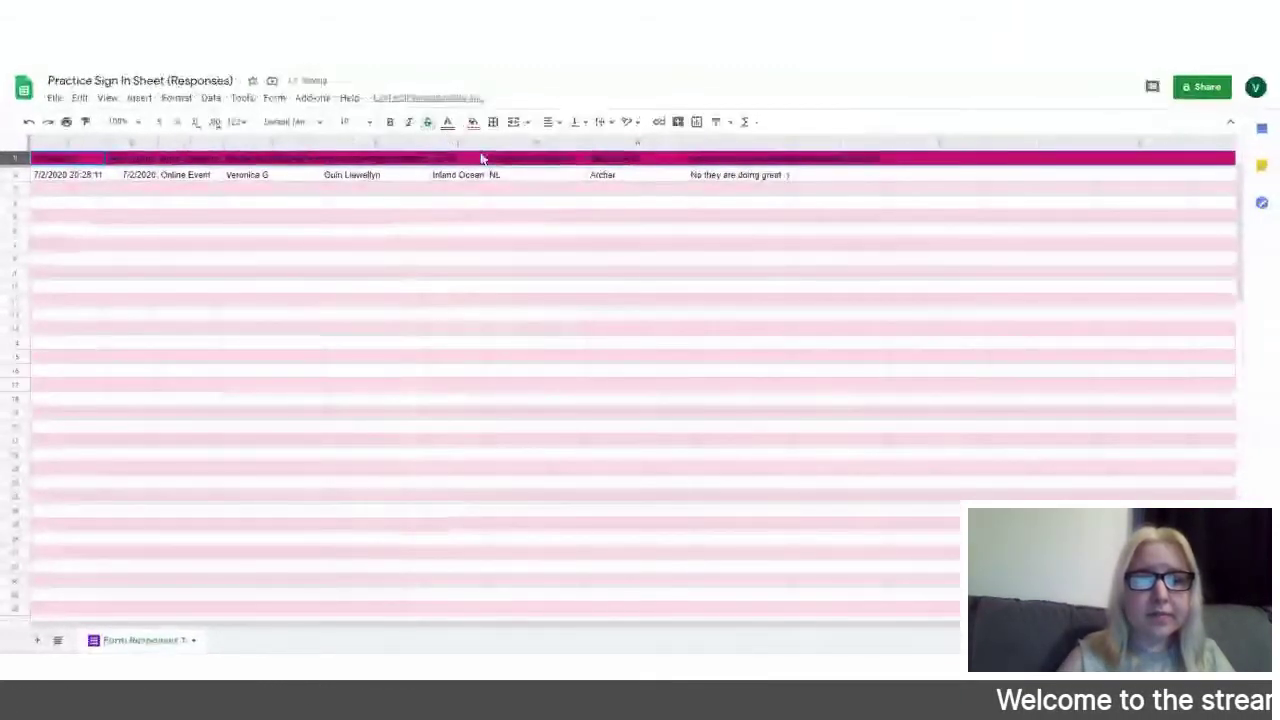
{"action": "left_click", "coordinate": [474, 123]}
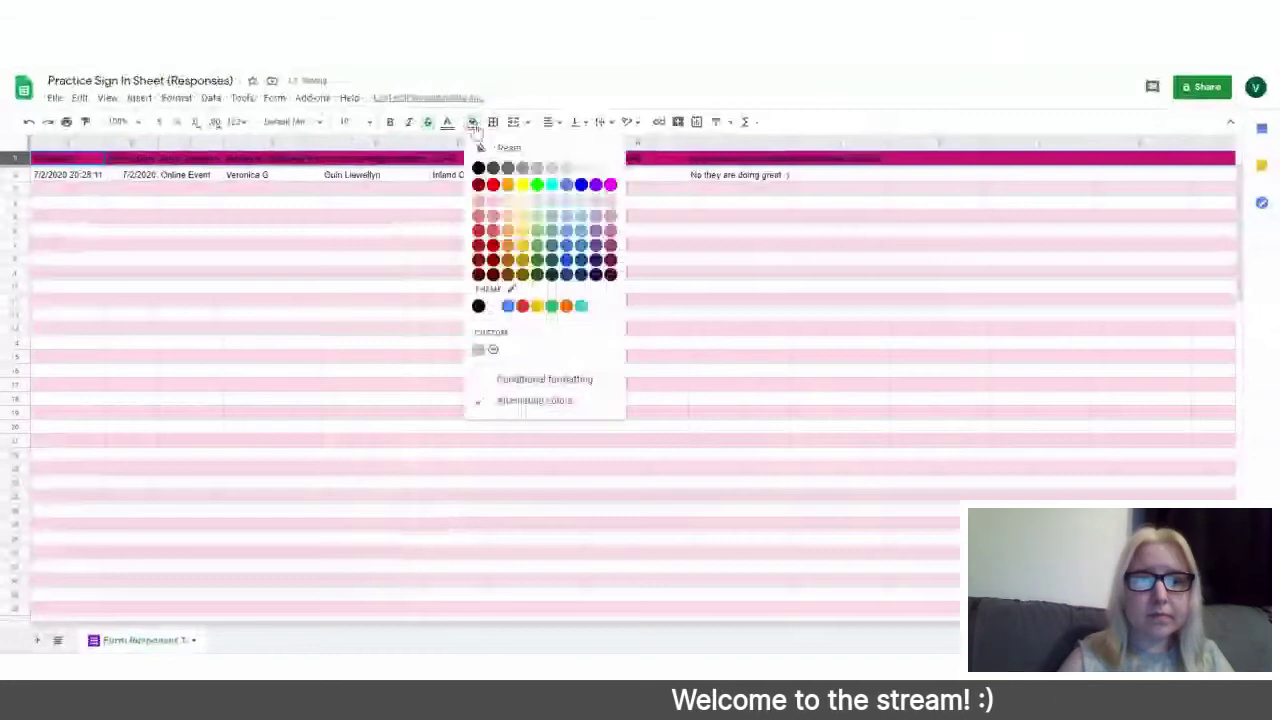
{"action": "left_click", "coordinate": [613, 254]}
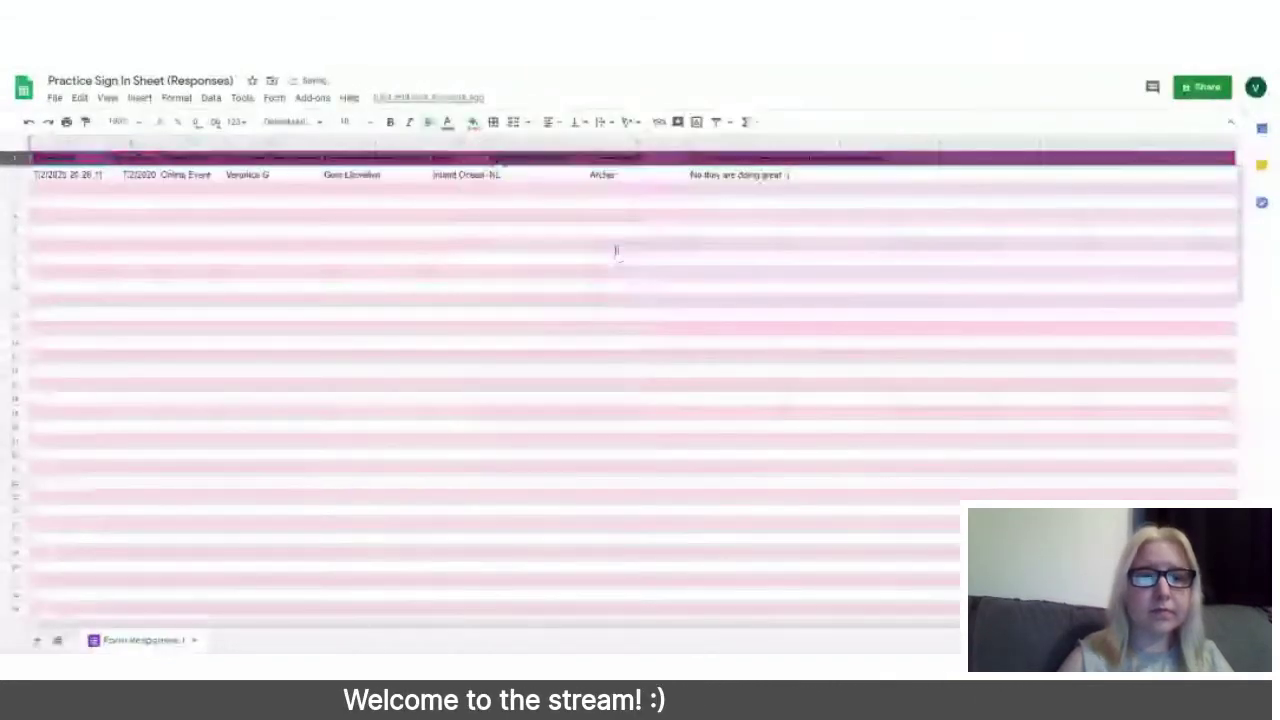
{"action": "left_click", "coordinate": [448, 124]}
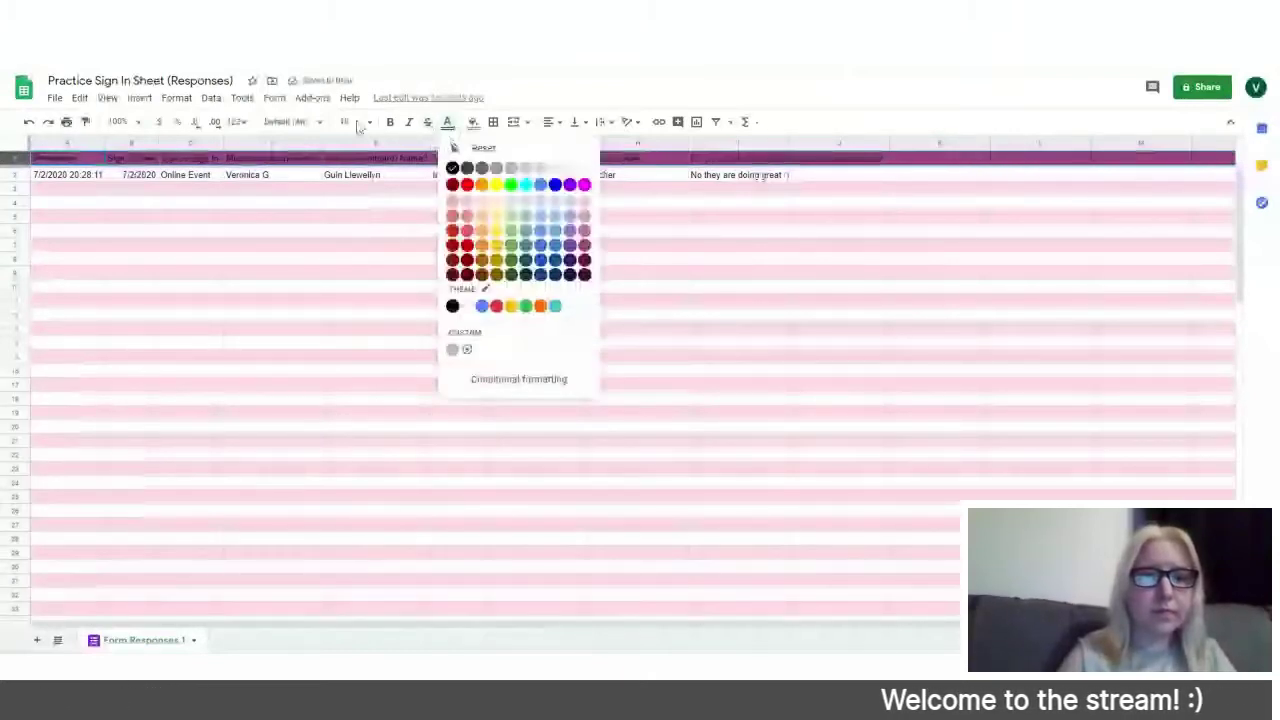
{"action": "left_click", "coordinate": [584, 167]}
{"action": "left_click", "coordinate": [350, 121]}
{"action": "left_click", "coordinate": [350, 272]}
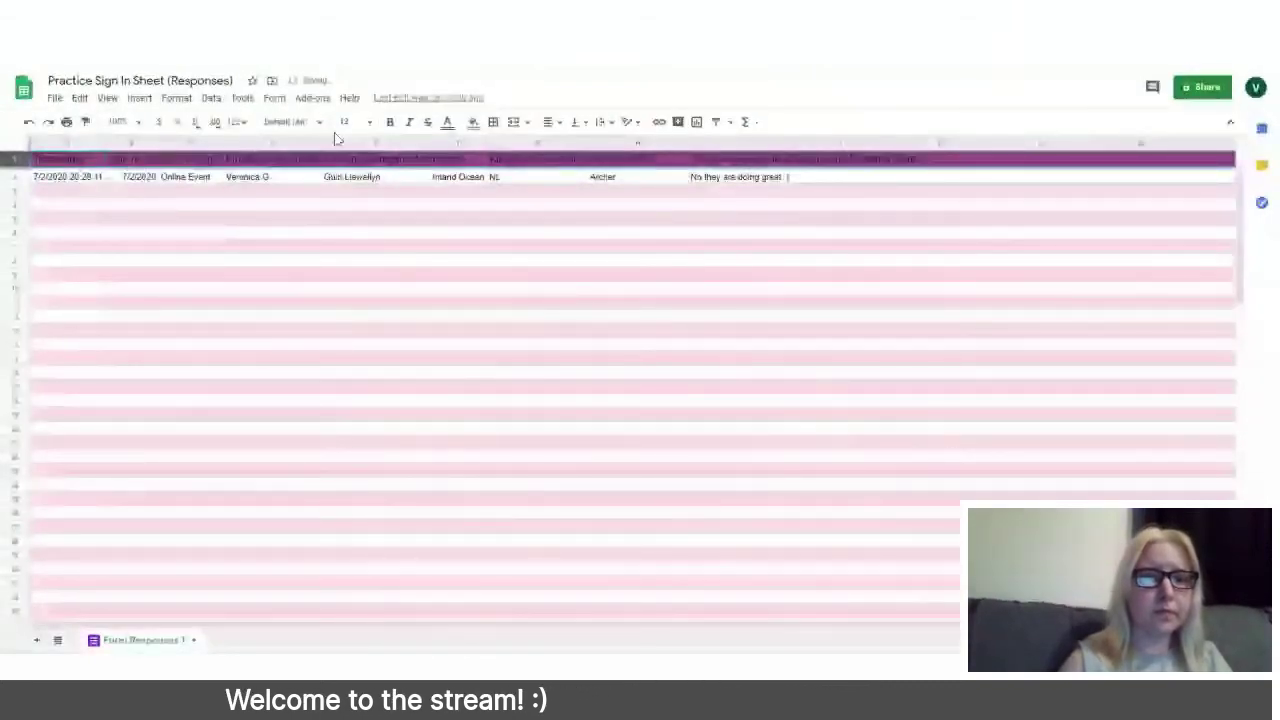
{"action": "left_click", "coordinate": [270, 232]}
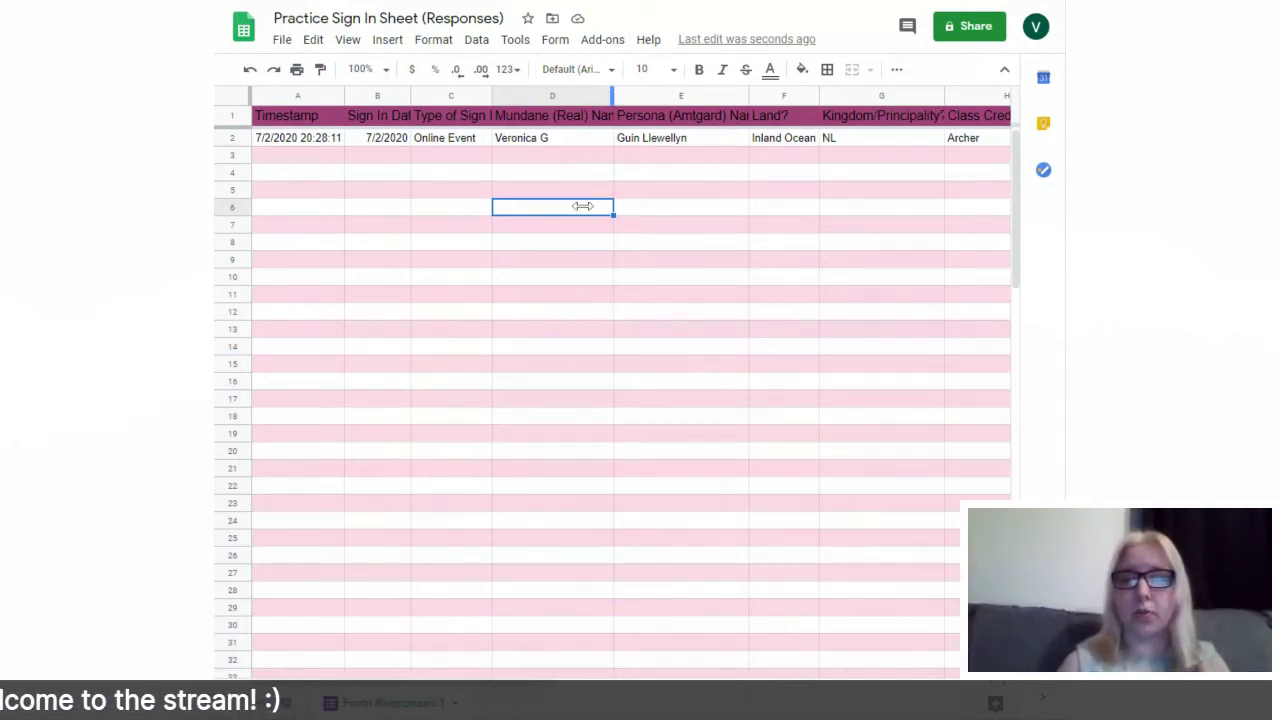
Widen column D slightly to show more of the Mundane (Real) Name header
{"action": "left_click_drag", "start_coordinate": [615, 95], "coordinate": [637, 95]}
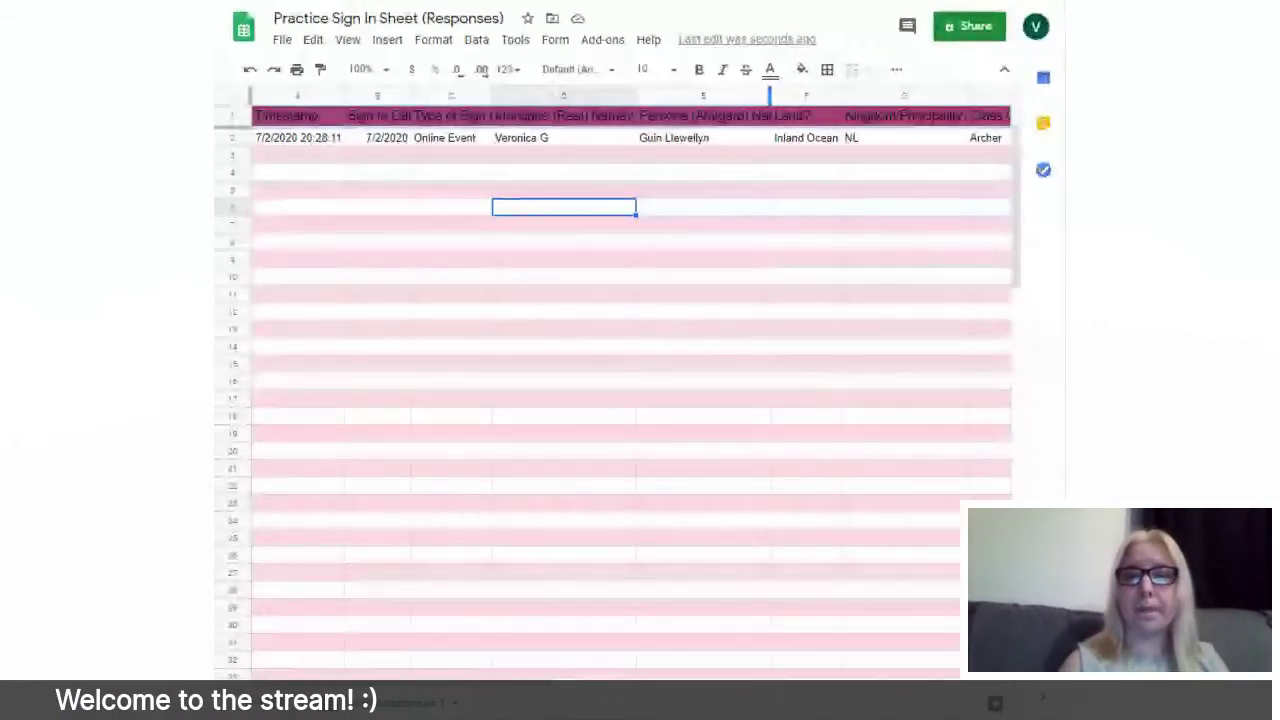
Return to the Google Forms tab showing the form's 1-response summary
{"action": "key", "text": "ctrl+Tab"}
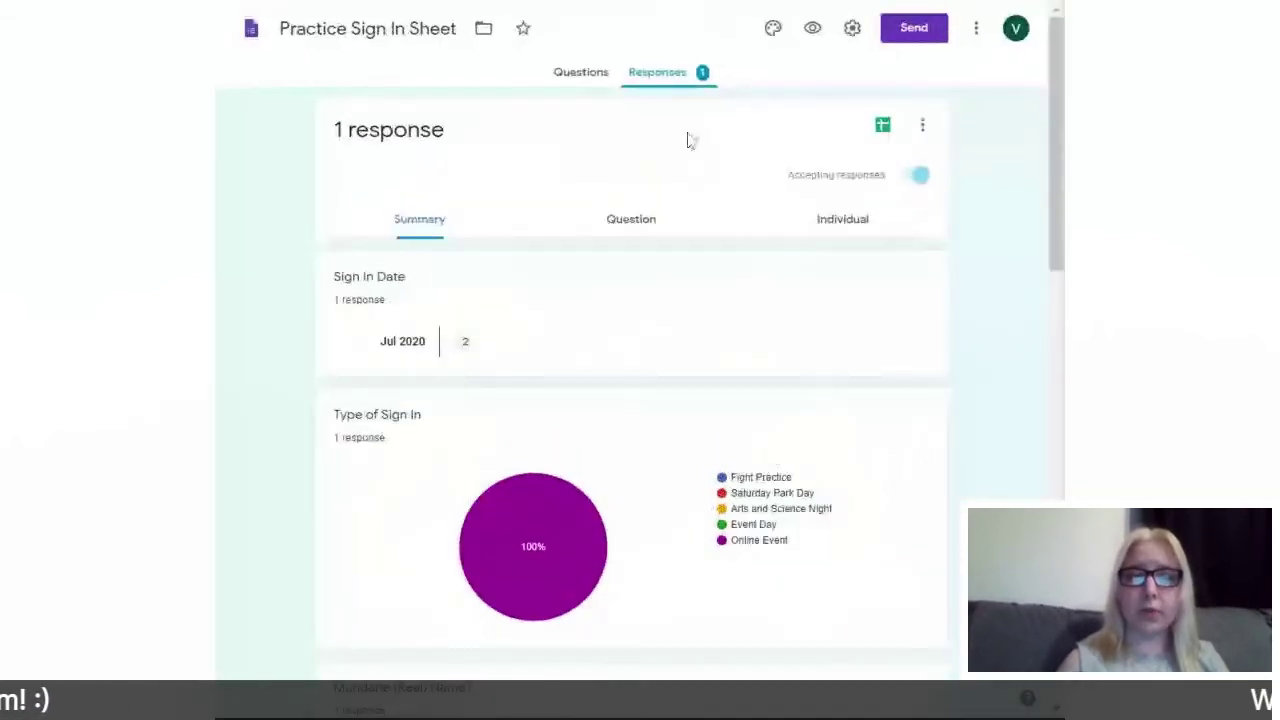
{"action": "left_click", "coordinate": [597, 92]}
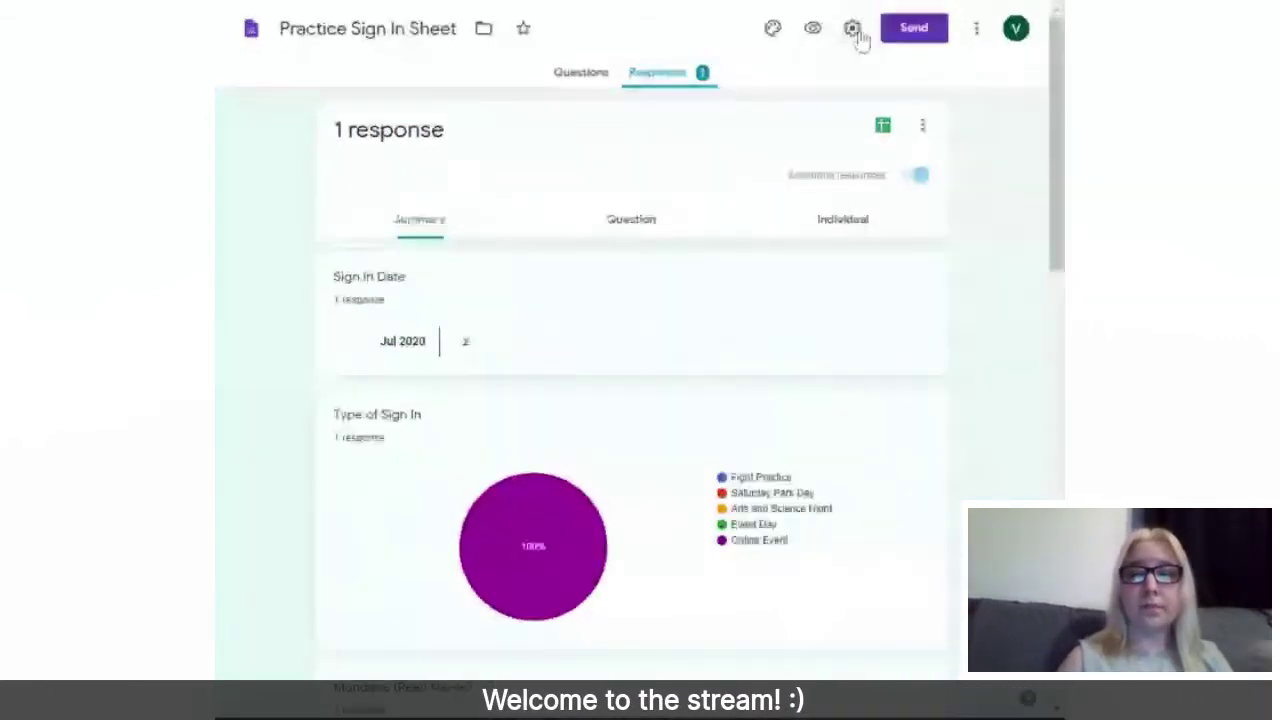
Turn on Collect email addresses in the form settings, leave quiz mode off, and save
{"action": "left_click", "coordinate": [866, 32]}
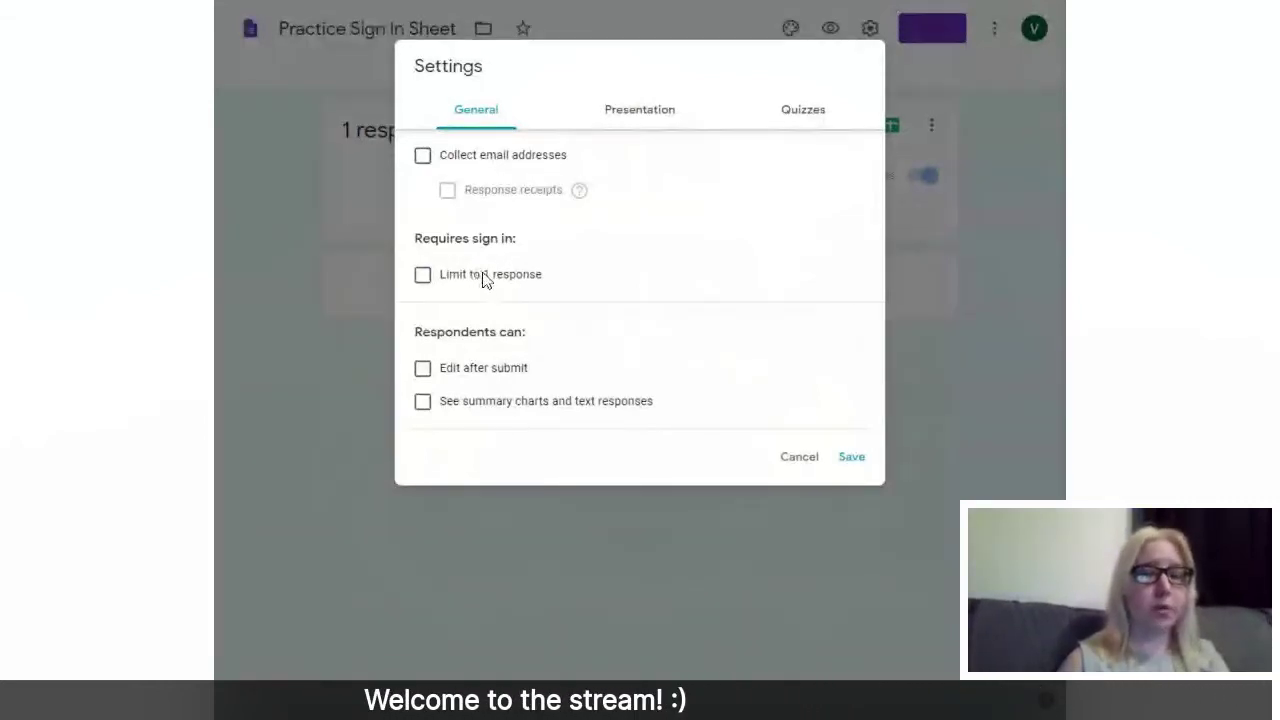
{"action": "left_click", "coordinate": [423, 157]}
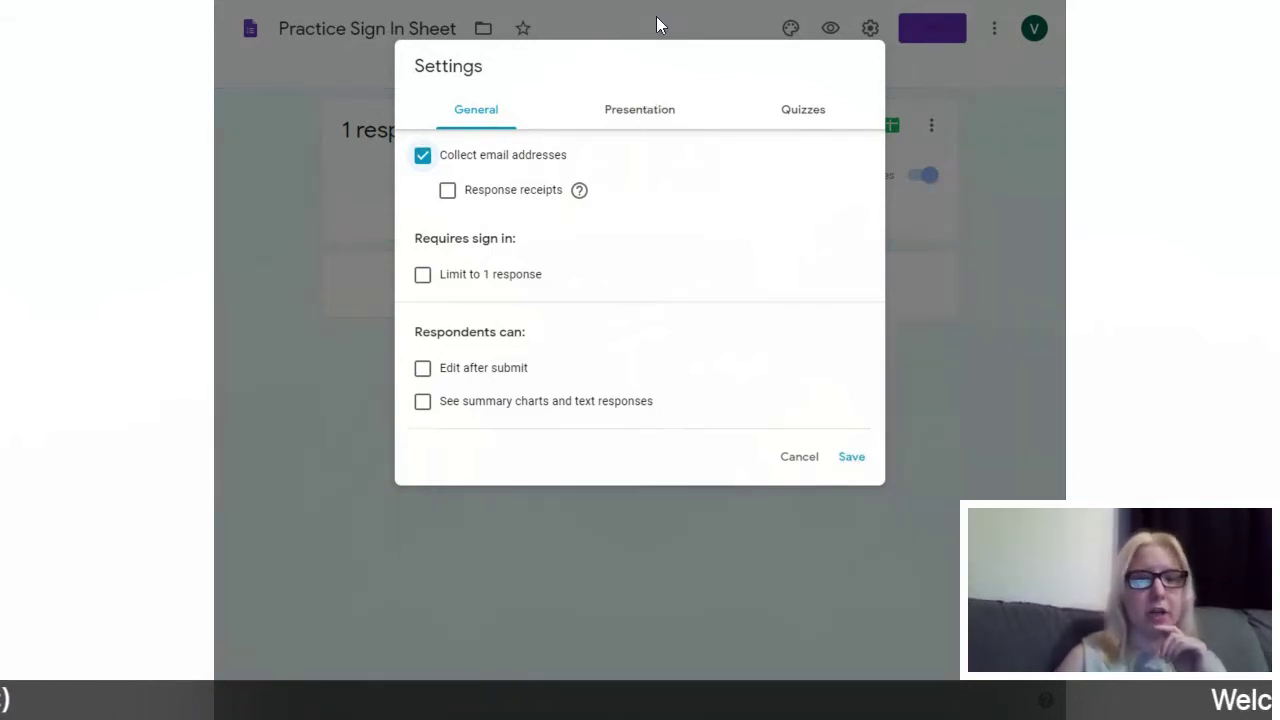
{"action": "left_click", "coordinate": [648, 111]}
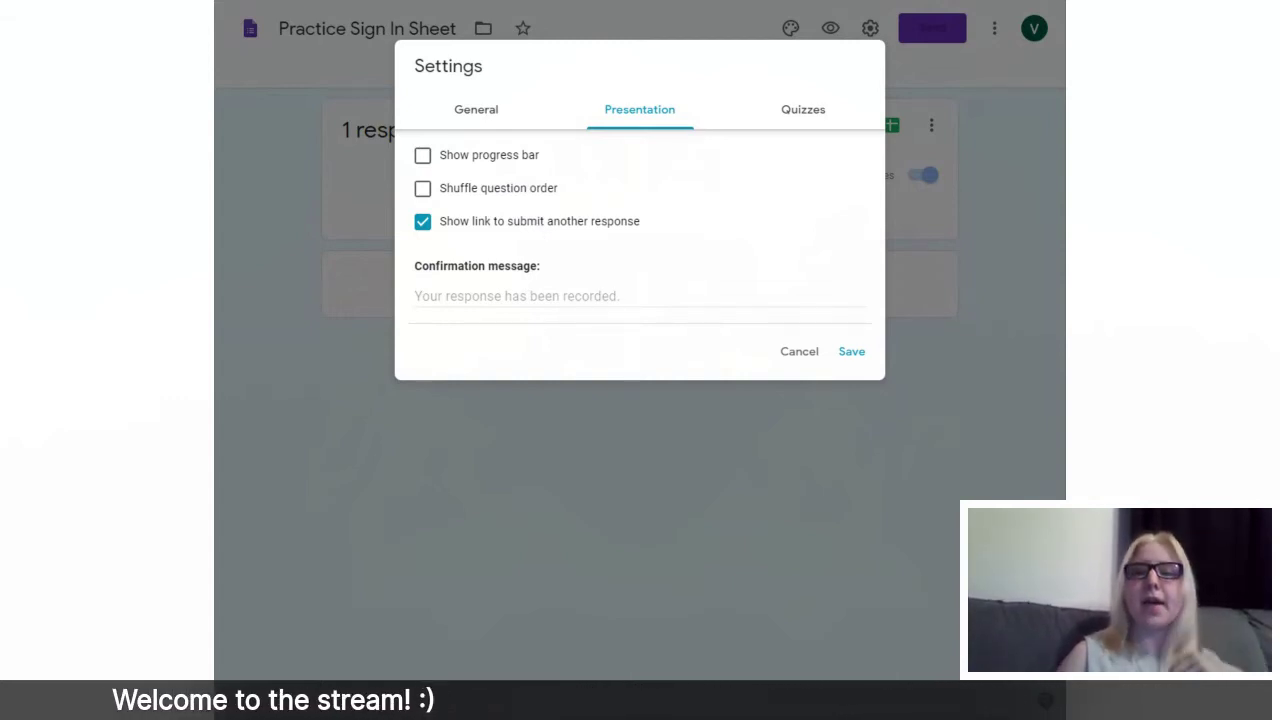
{"action": "left_click", "coordinate": [795, 125]}
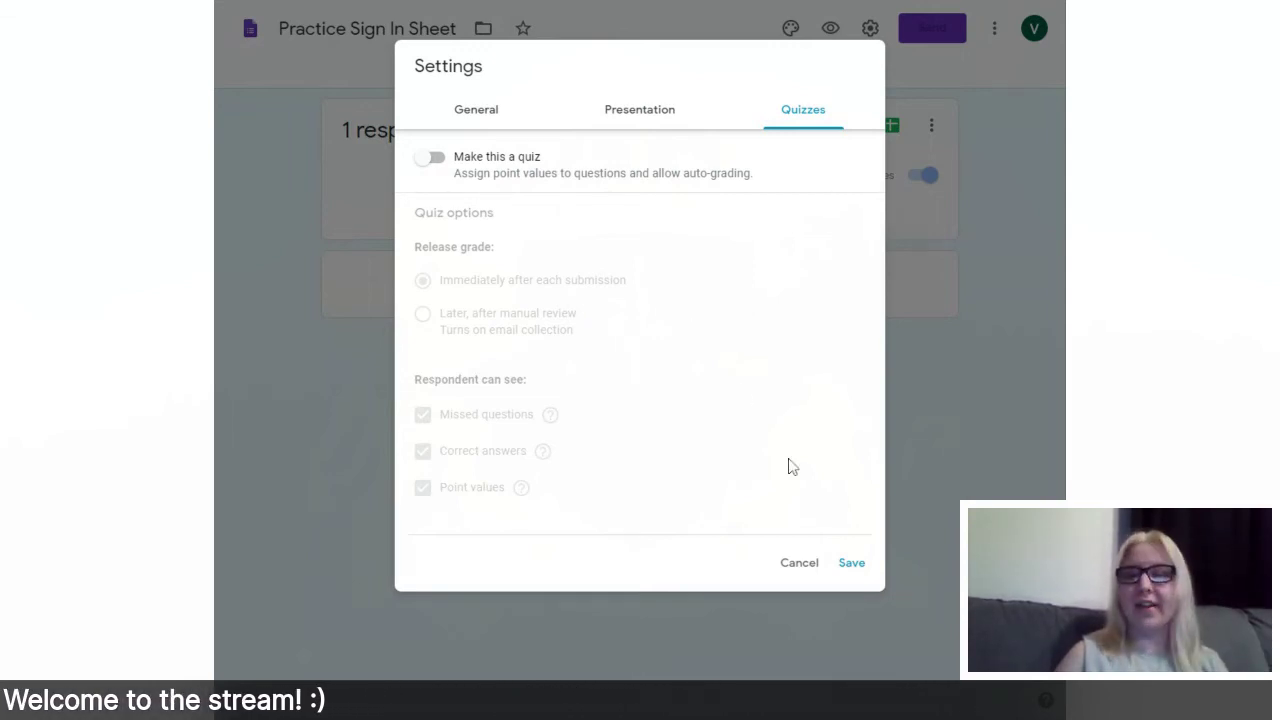
{"action": "left_click", "coordinate": [851, 564]}
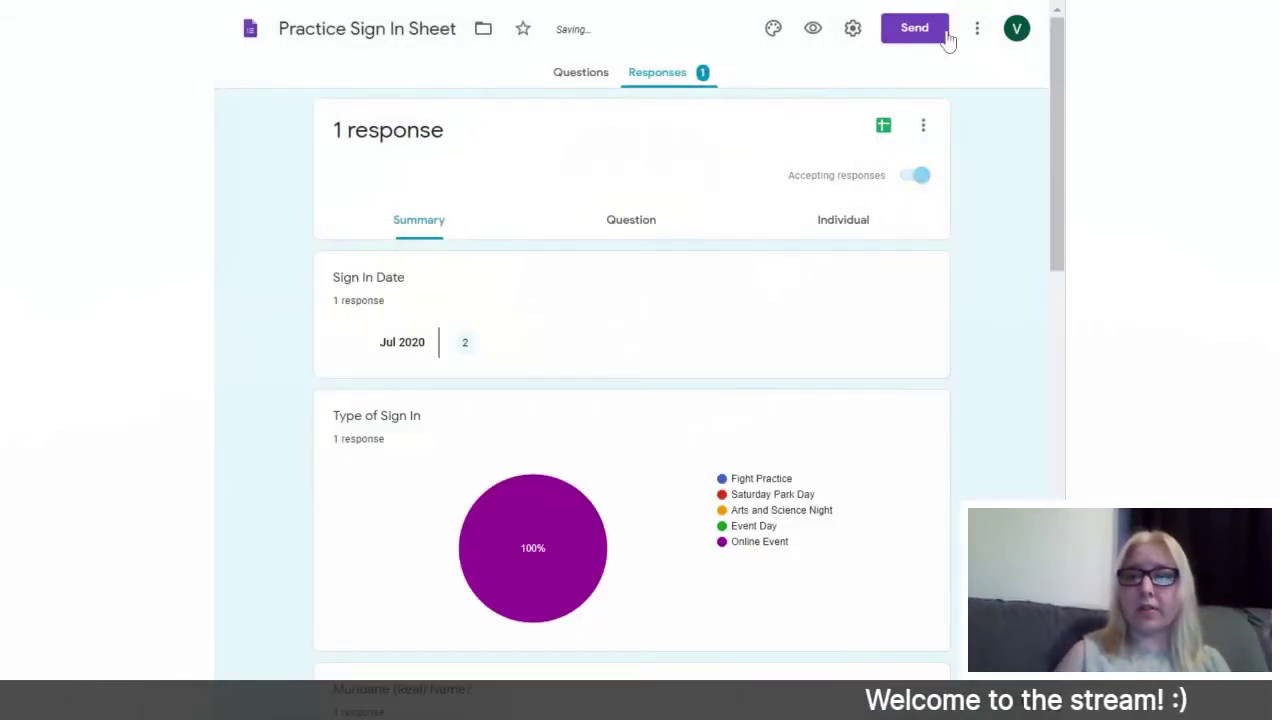
Copy the form's shortened forms.gle link to the clipboard from the Send options
{"action": "left_click", "coordinate": [945, 35]}
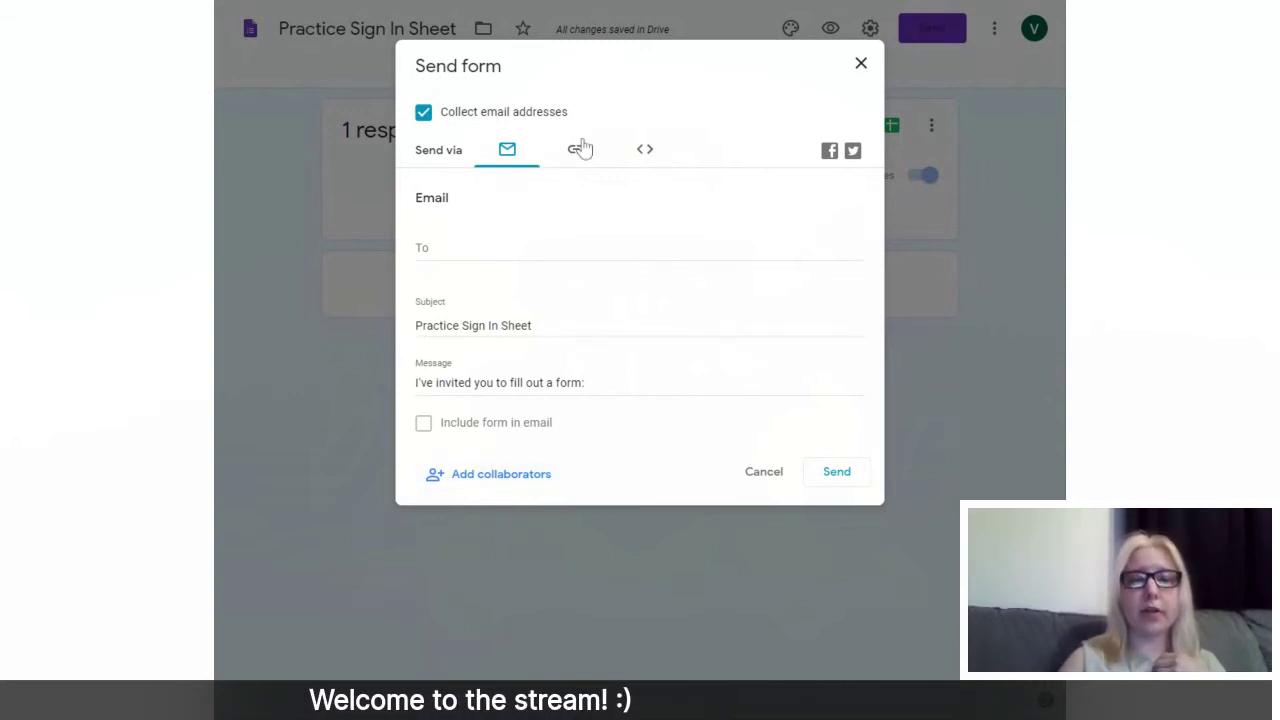
{"action": "left_click", "coordinate": [656, 155]}
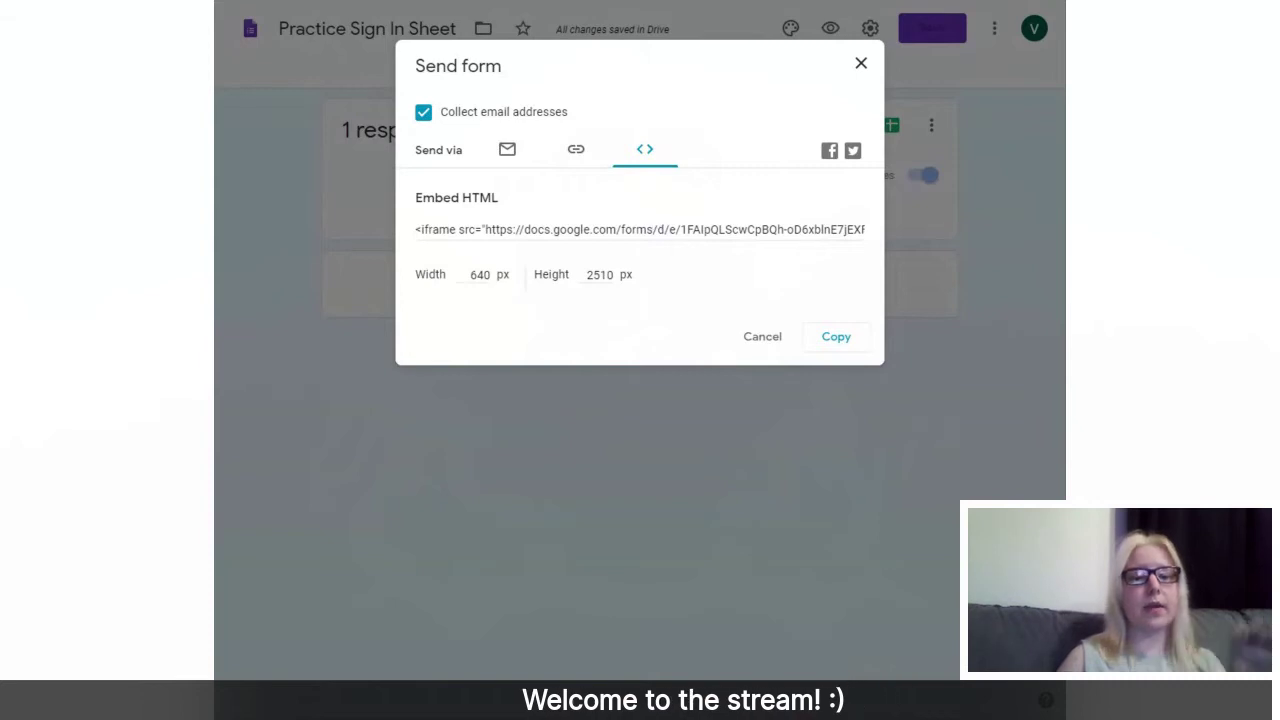
{"action": "left_click", "coordinate": [572, 150]}
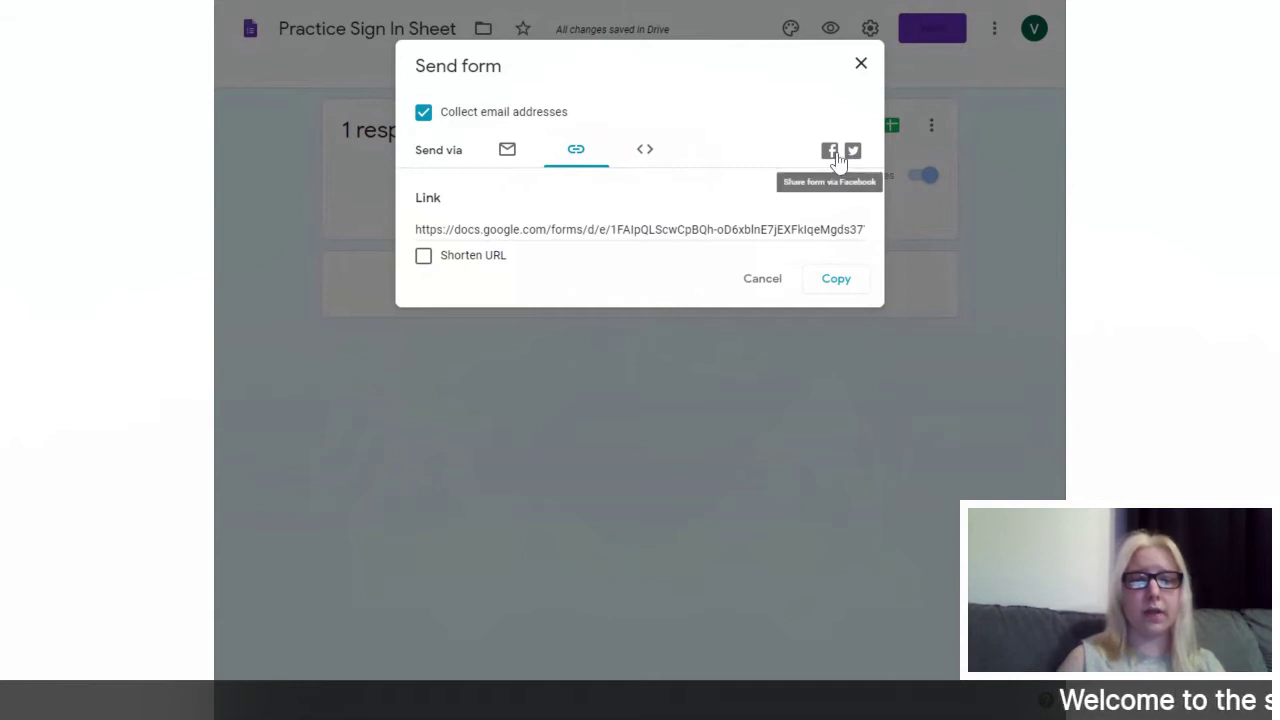
{"action": "left_click", "coordinate": [475, 263]}
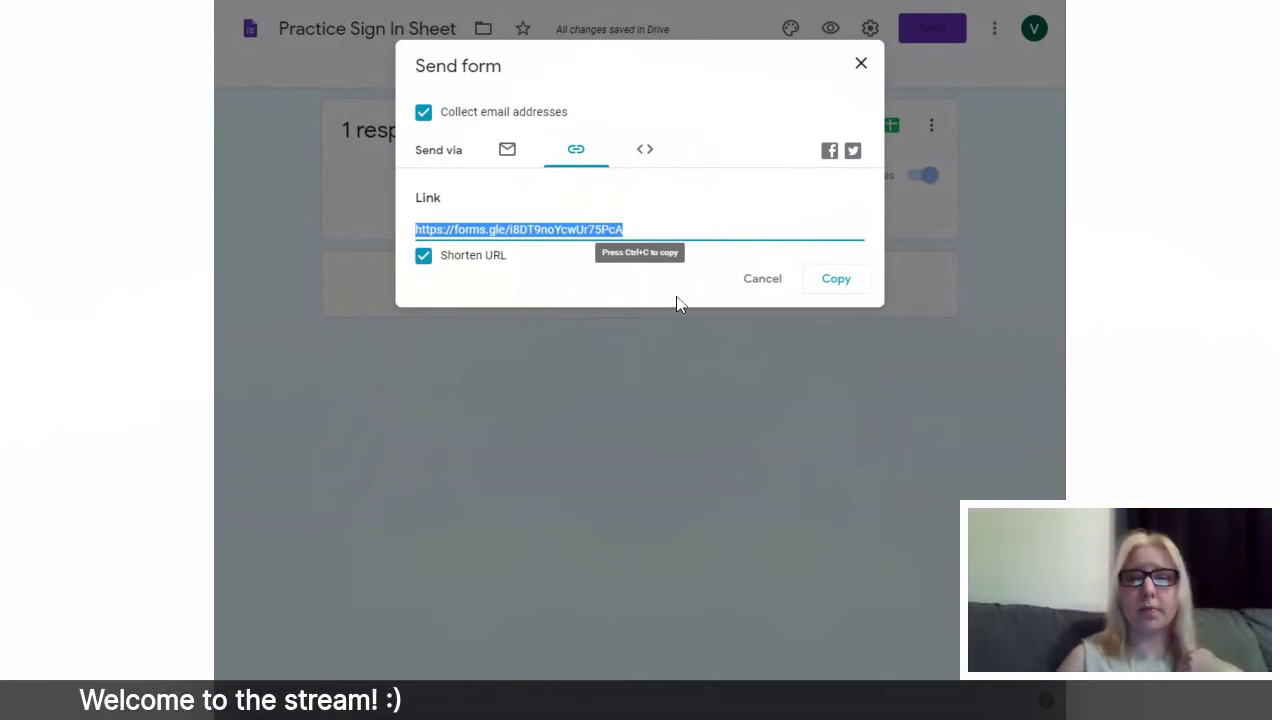
{"action": "left_click", "coordinate": [831, 292]}
{"action": "left_click", "coordinate": [774, 289]}
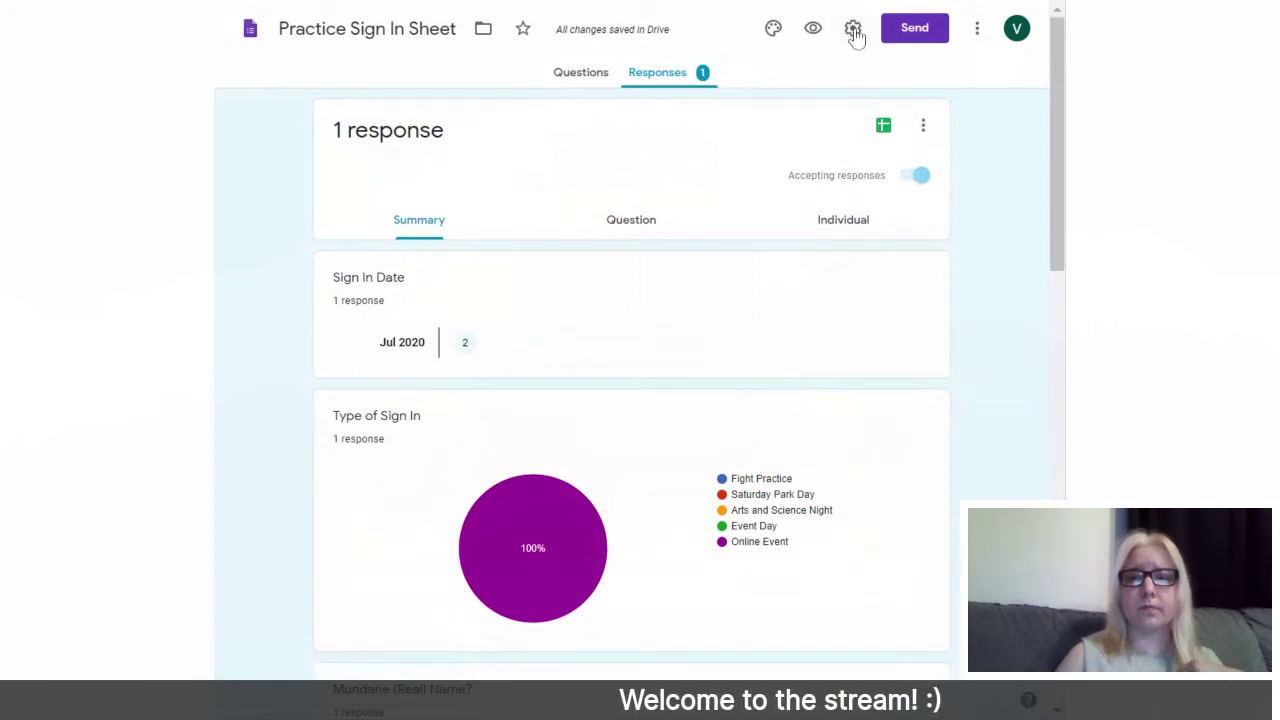
Check the form's Questions view for the email-address field, then return to the responses spreadsheet
{"action": "left_click", "coordinate": [979, 31]}
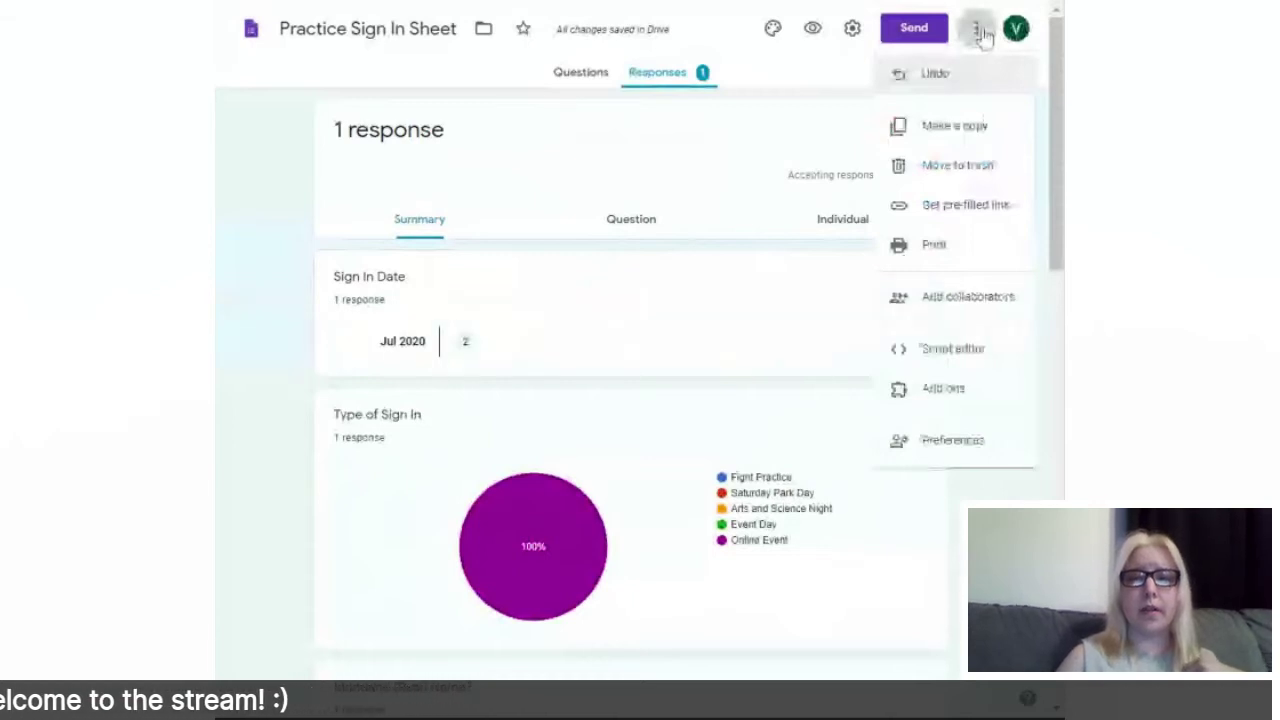
{"action": "left_click", "coordinate": [520, 65]}
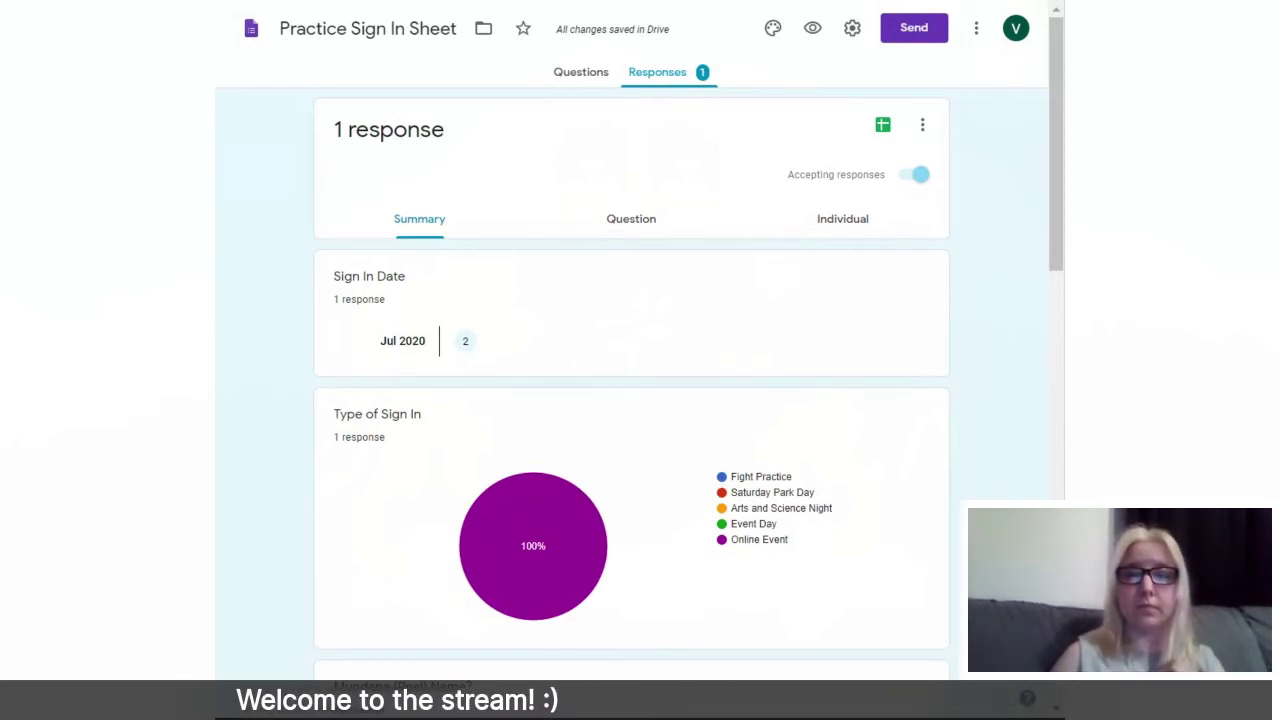
{"action": "left_click", "coordinate": [567, 74]}
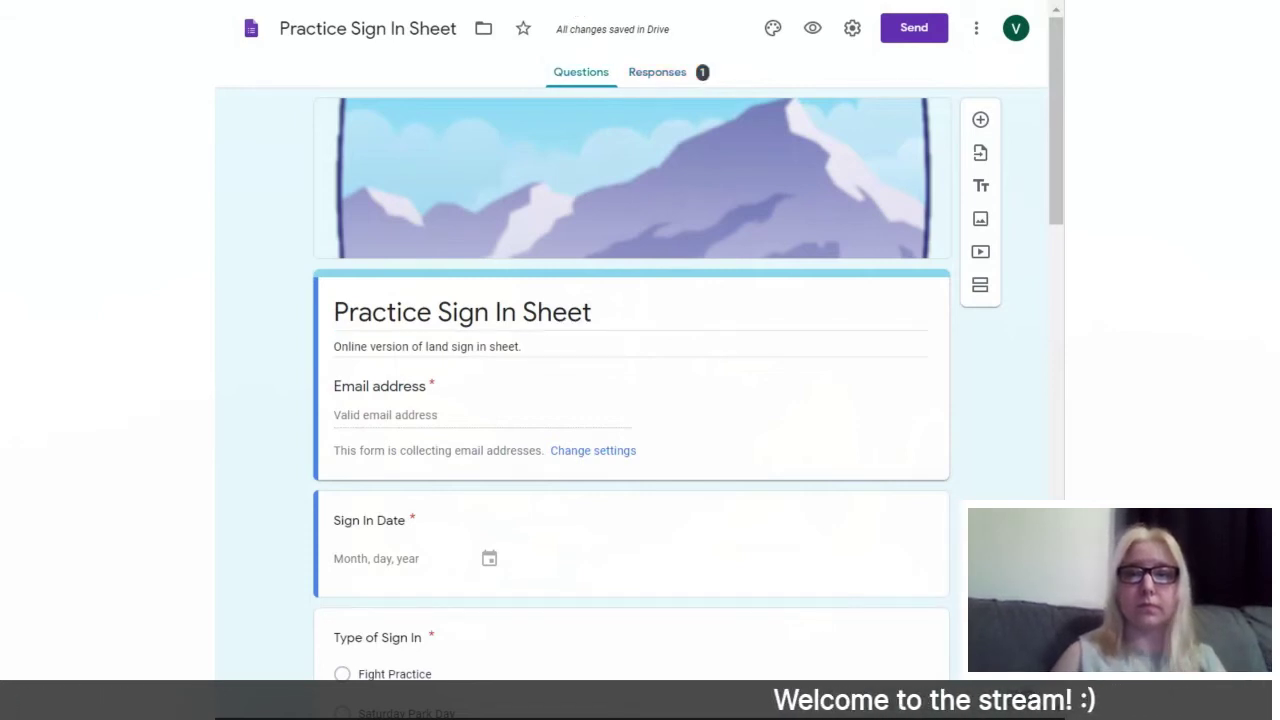
{"action": "key", "text": "ctrl+Tab"}
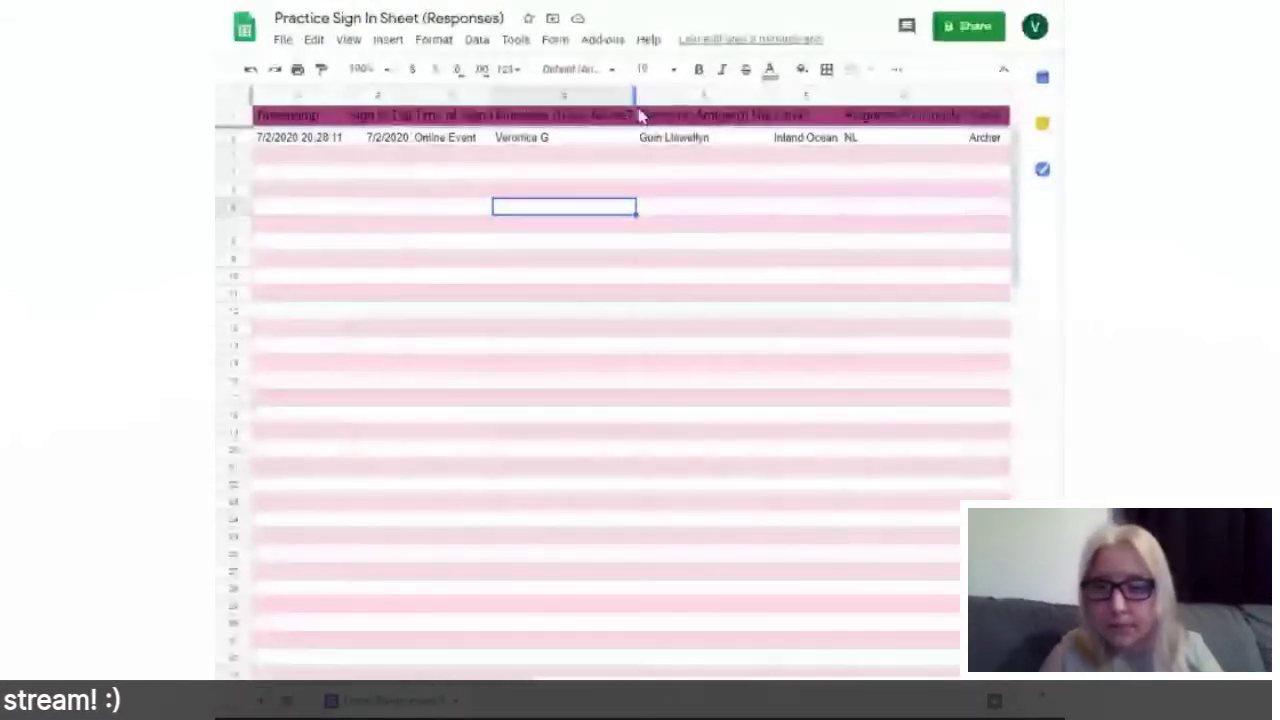
Remove the sheet's existing header colour and alternating row colours
{"action": "left_click", "coordinate": [232, 100]}
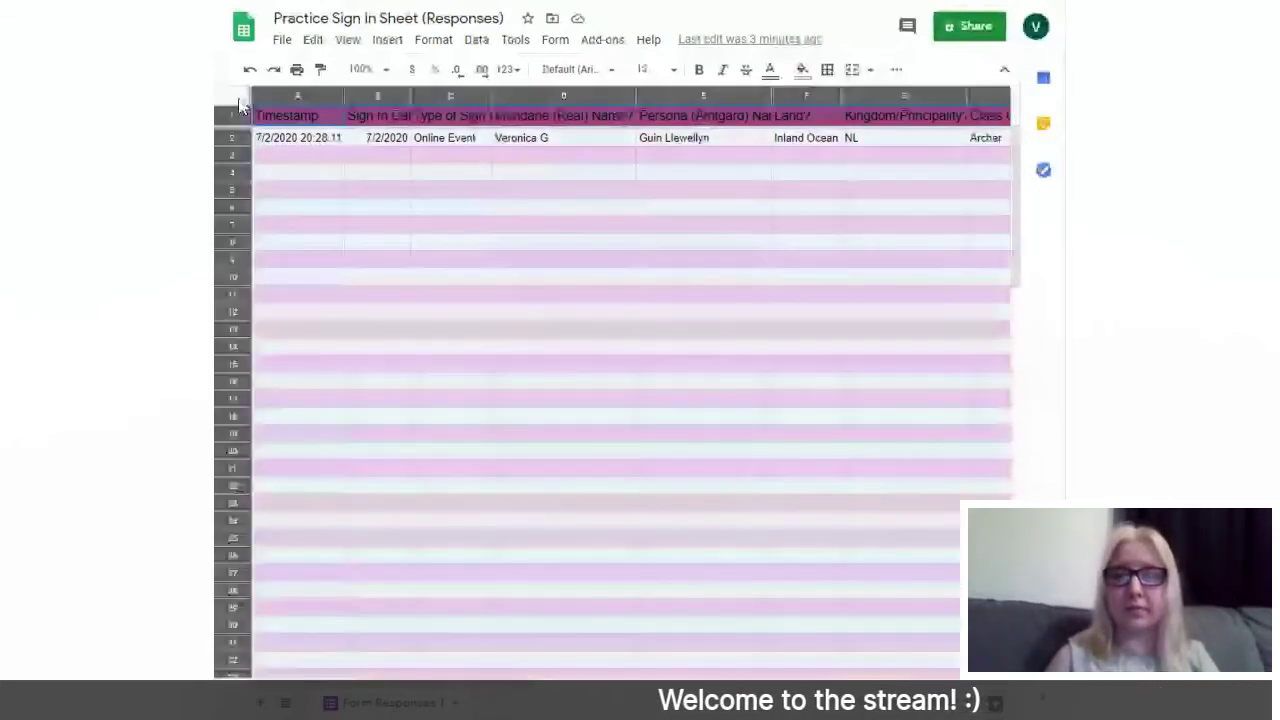
{"action": "left_click", "coordinate": [440, 42]}
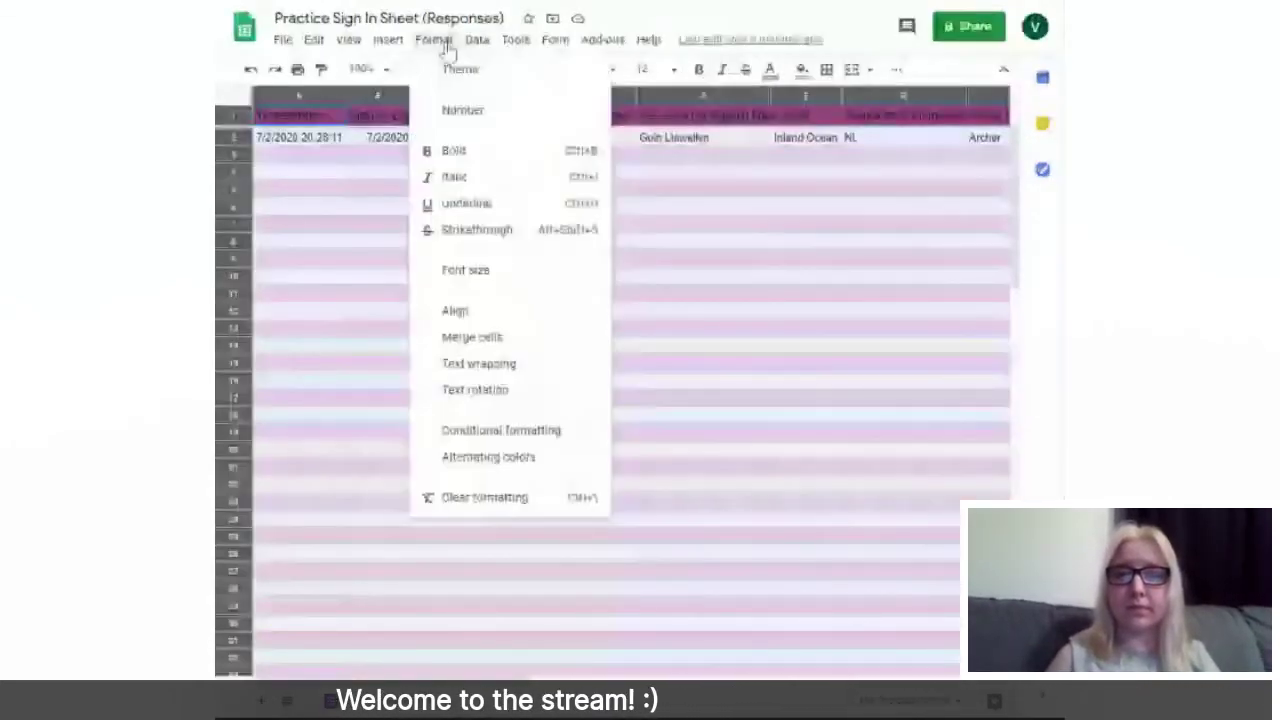
{"action": "left_click", "coordinate": [446, 44]}
{"action": "left_click", "coordinate": [446, 44]}
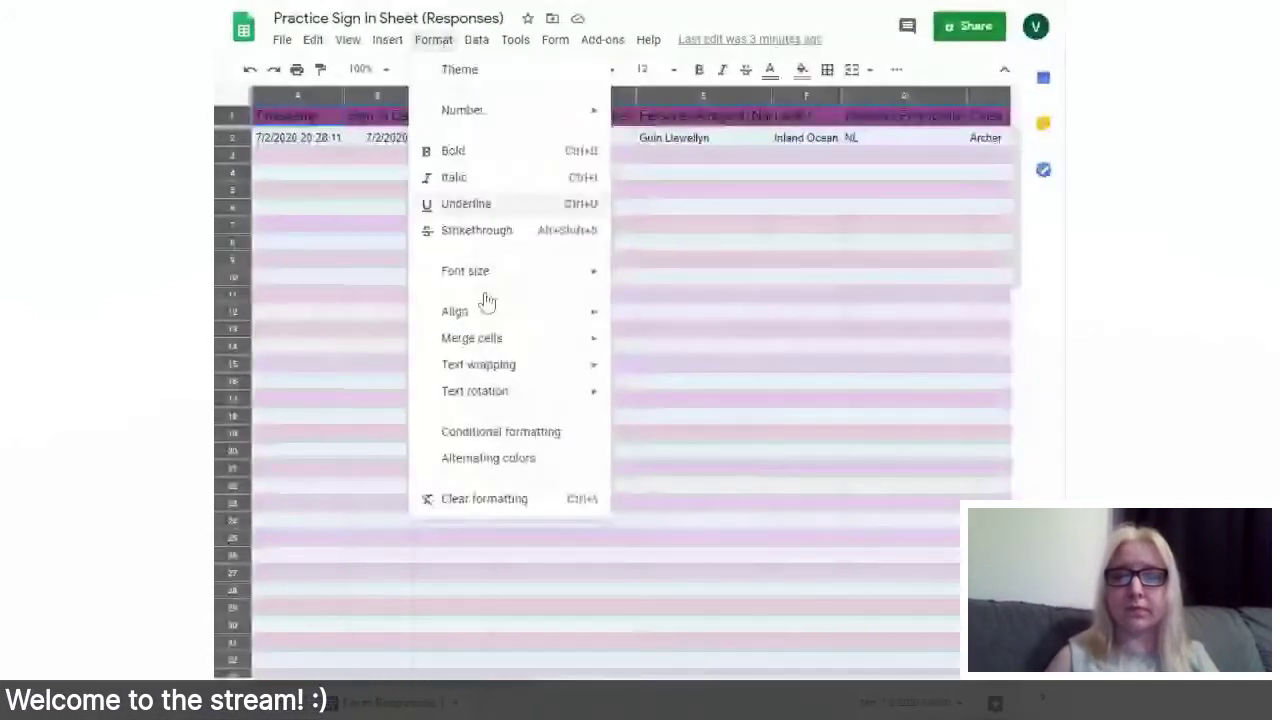
{"action": "left_click", "coordinate": [499, 508]}
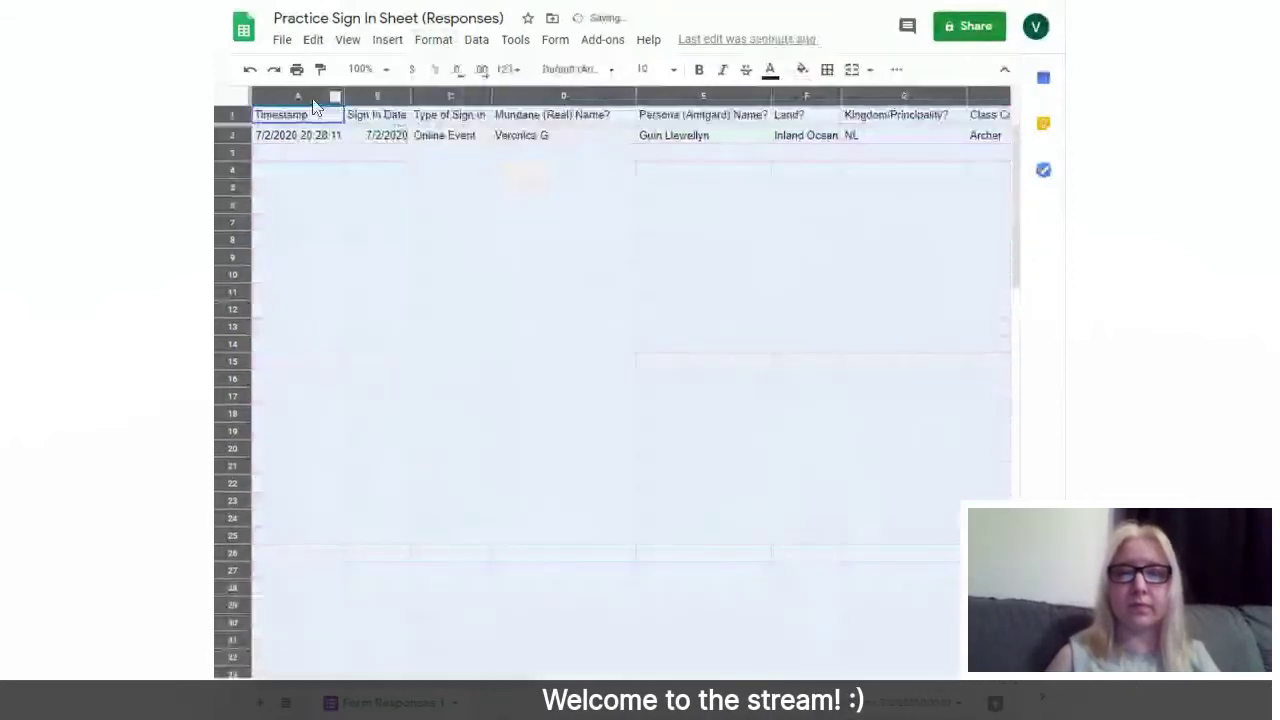
Apply the teal default alternating-colours style with a header row
{"action": "left_click", "coordinate": [428, 42]}
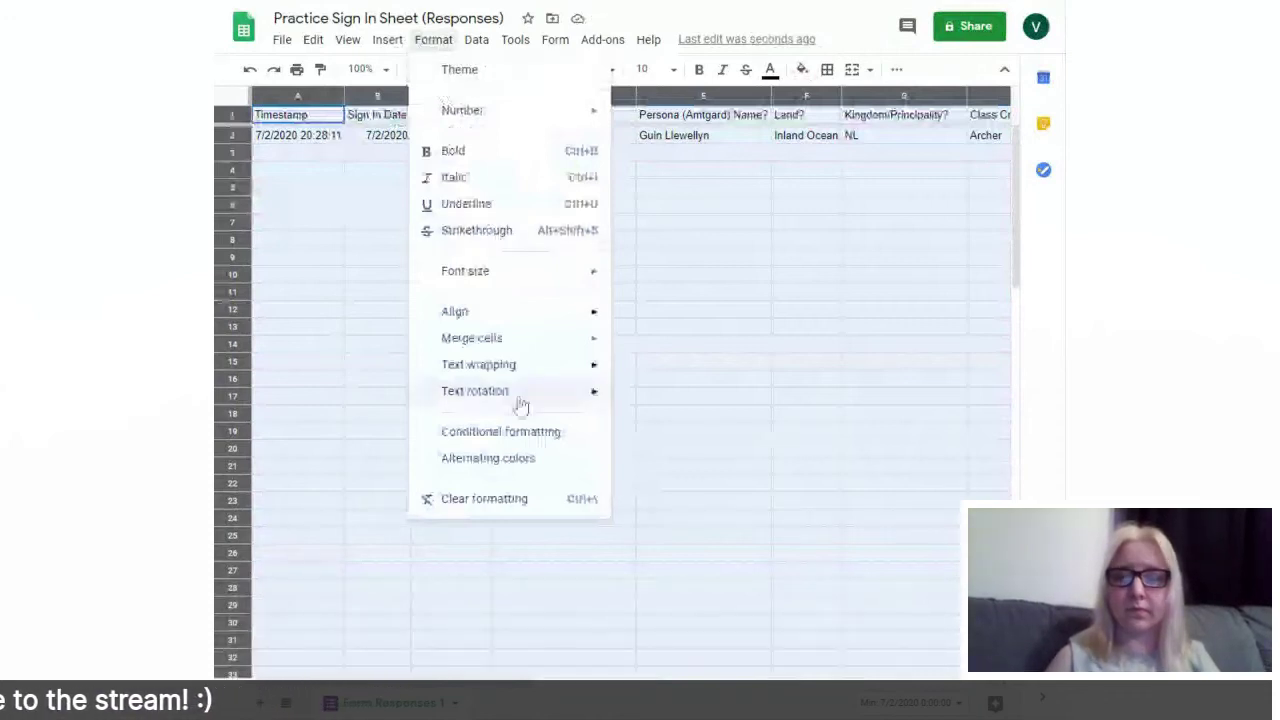
{"action": "left_click", "coordinate": [527, 474]}
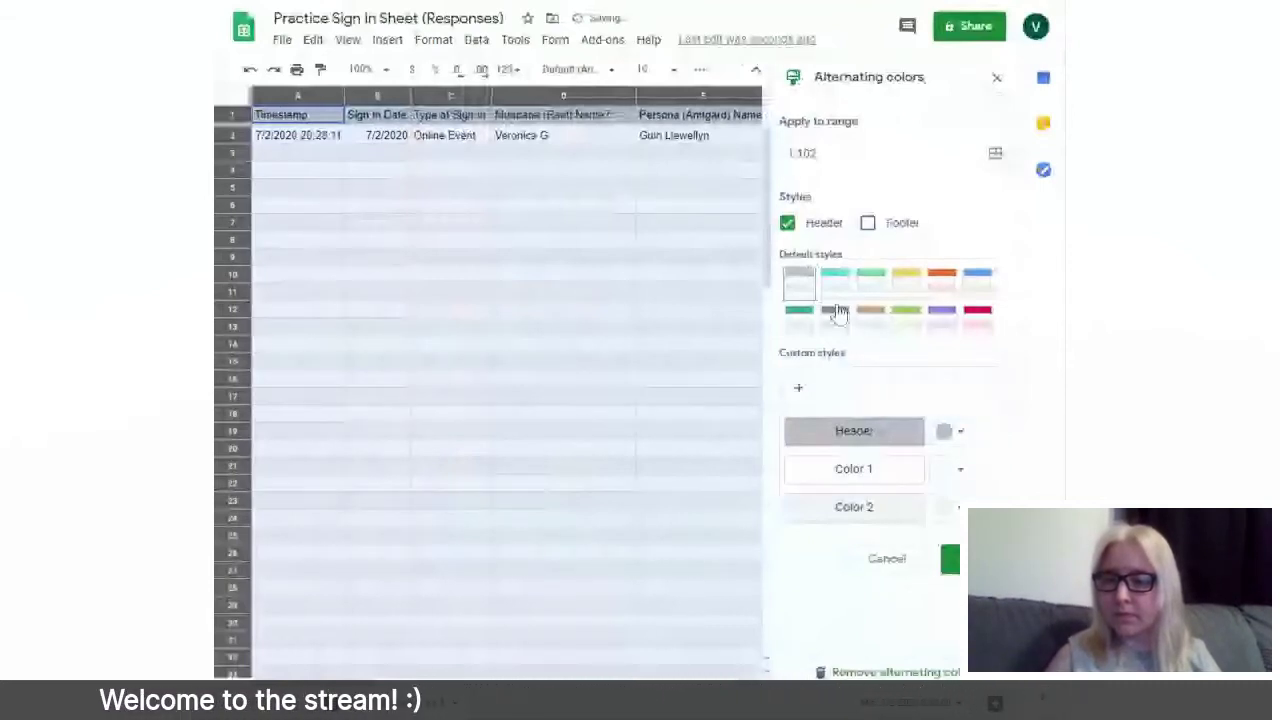
{"action": "left_click", "coordinate": [799, 318]}
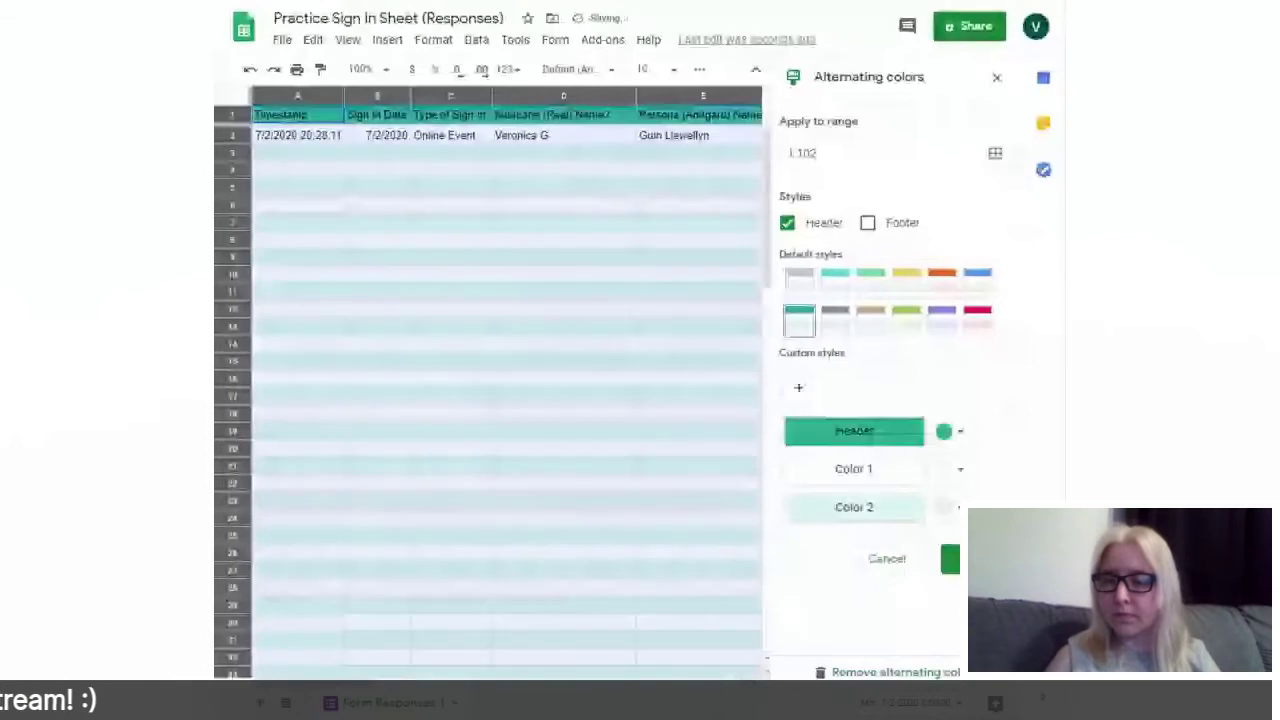
Confirm the teal banding and set header row 1's font size to 12
{"action": "left_click", "coordinate": [950, 558]}
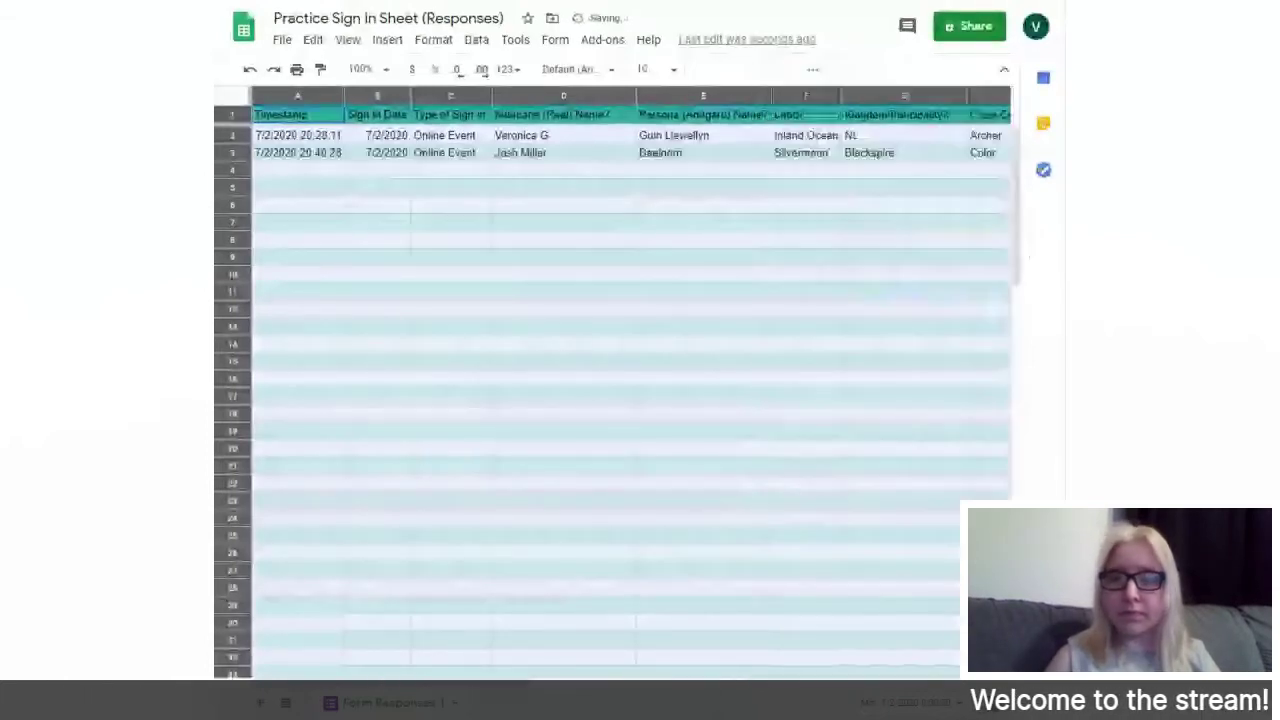
{"action": "left_click", "coordinate": [232, 115]}
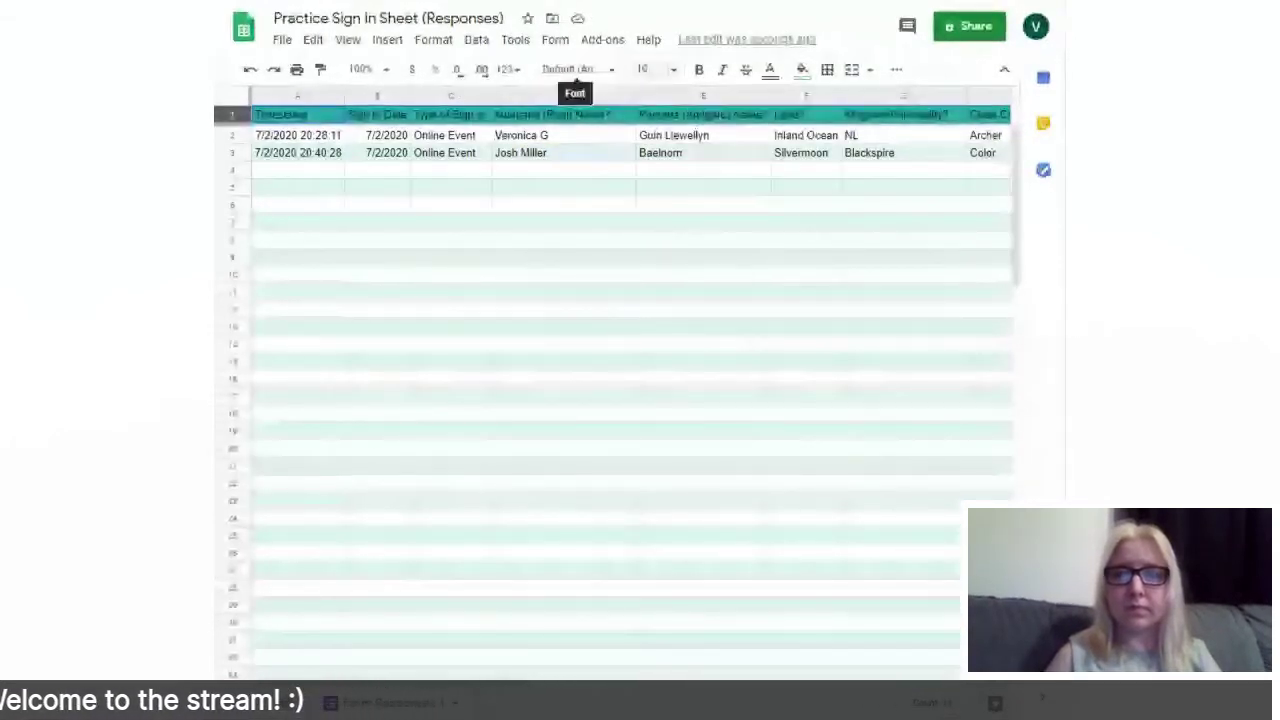
{"action": "left_click", "coordinate": [648, 69]}
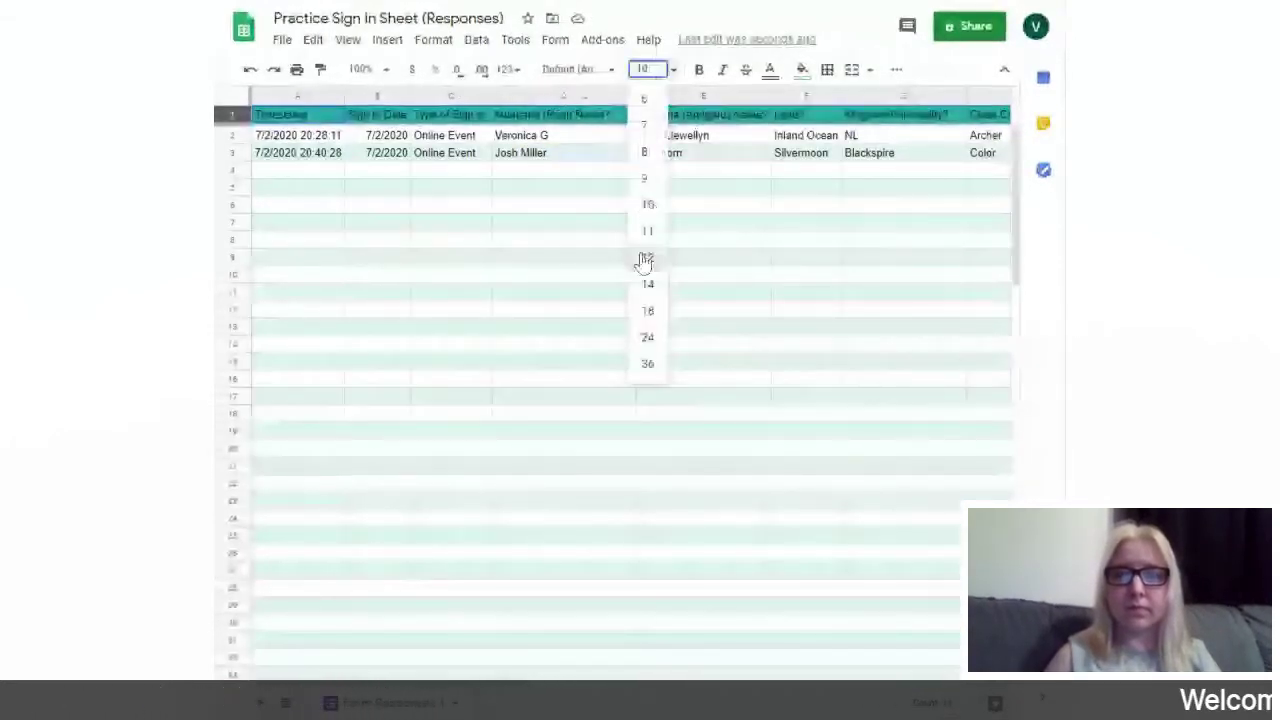
{"action": "key", "text": "Return"}
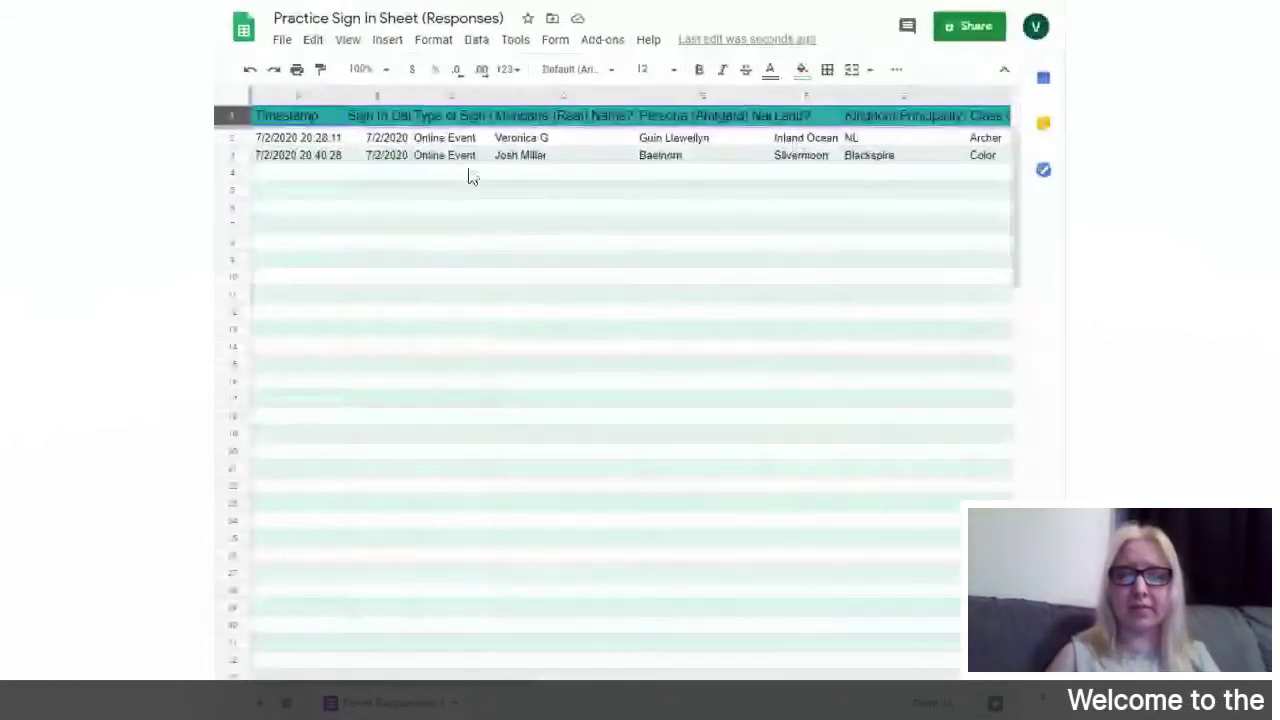
Set the text in response rows 2–3 to font size 12
{"action": "left_click_drag", "start_coordinate": [231, 138], "coordinate": [237, 152]}
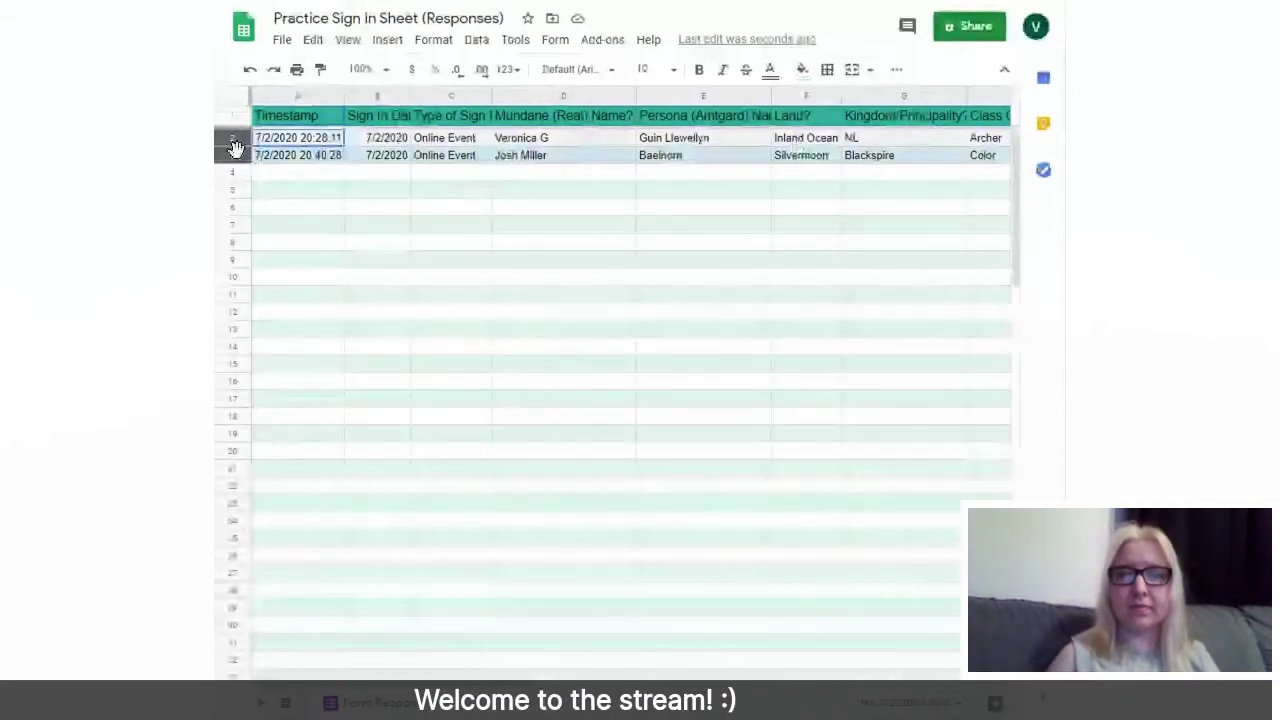
{"action": "left_click", "coordinate": [674, 70]}
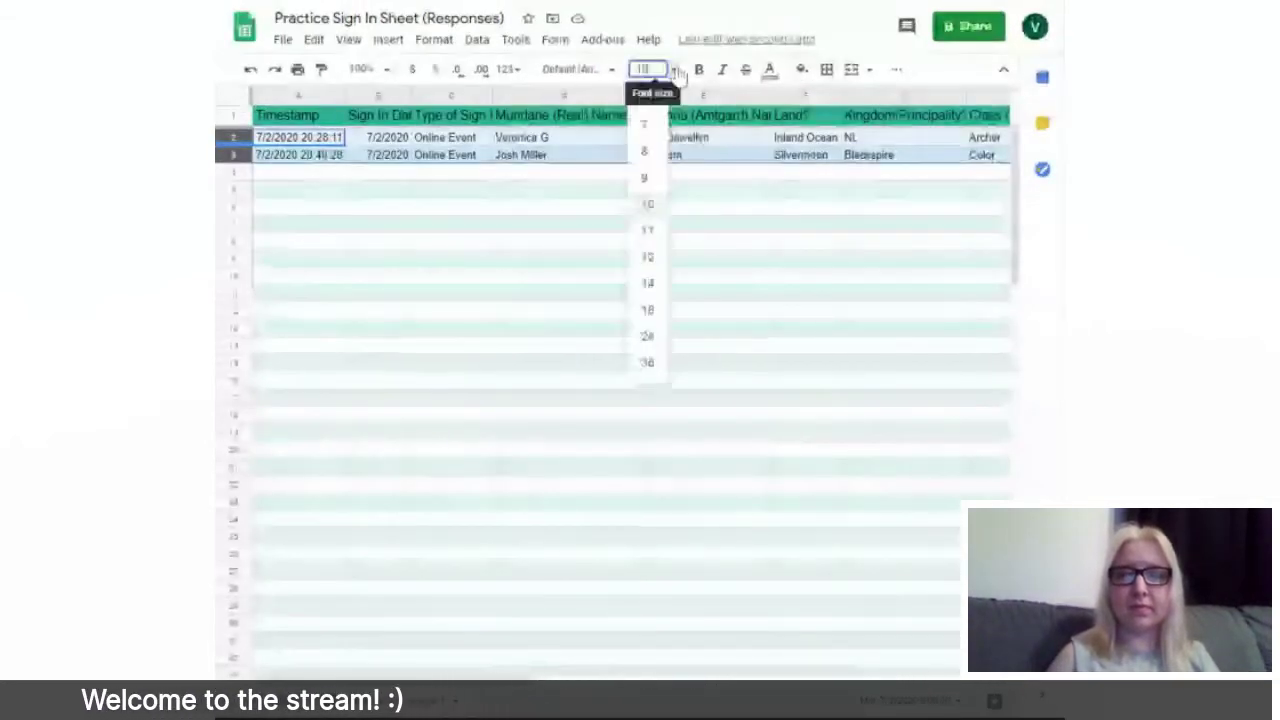
{"action": "left_click", "coordinate": [648, 256]}
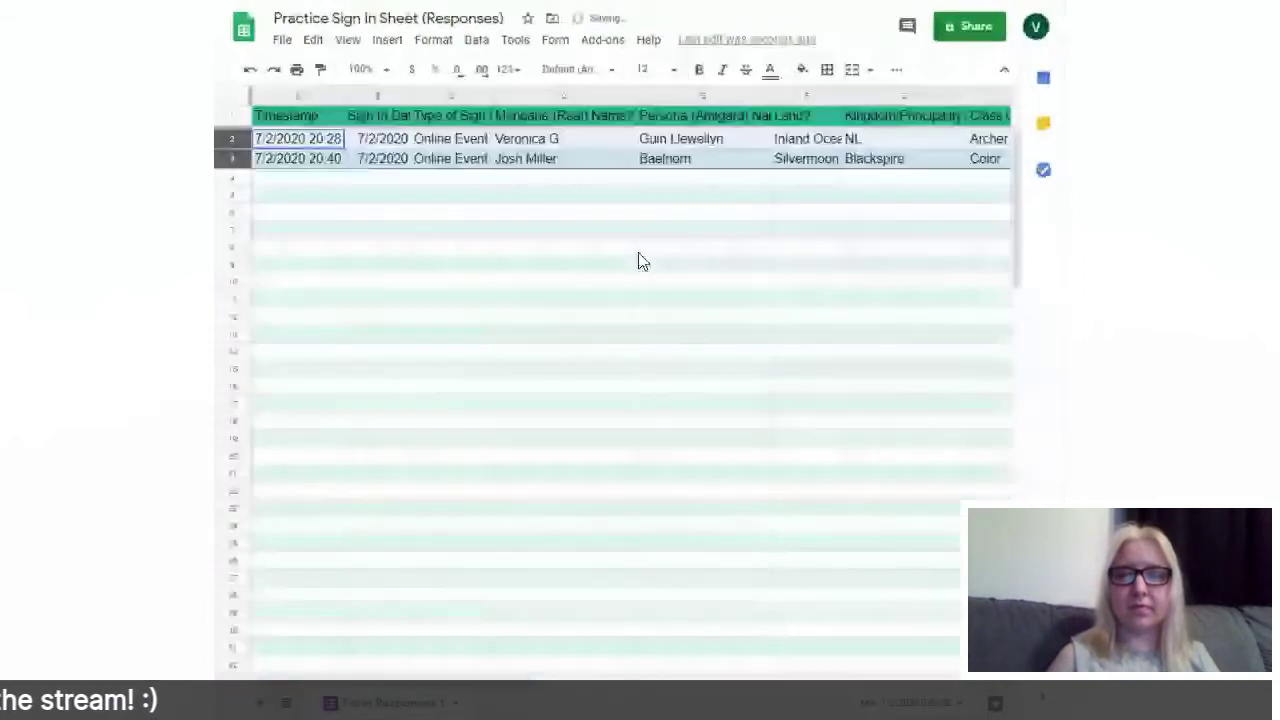
{"action": "left_click", "coordinate": [513, 251]}
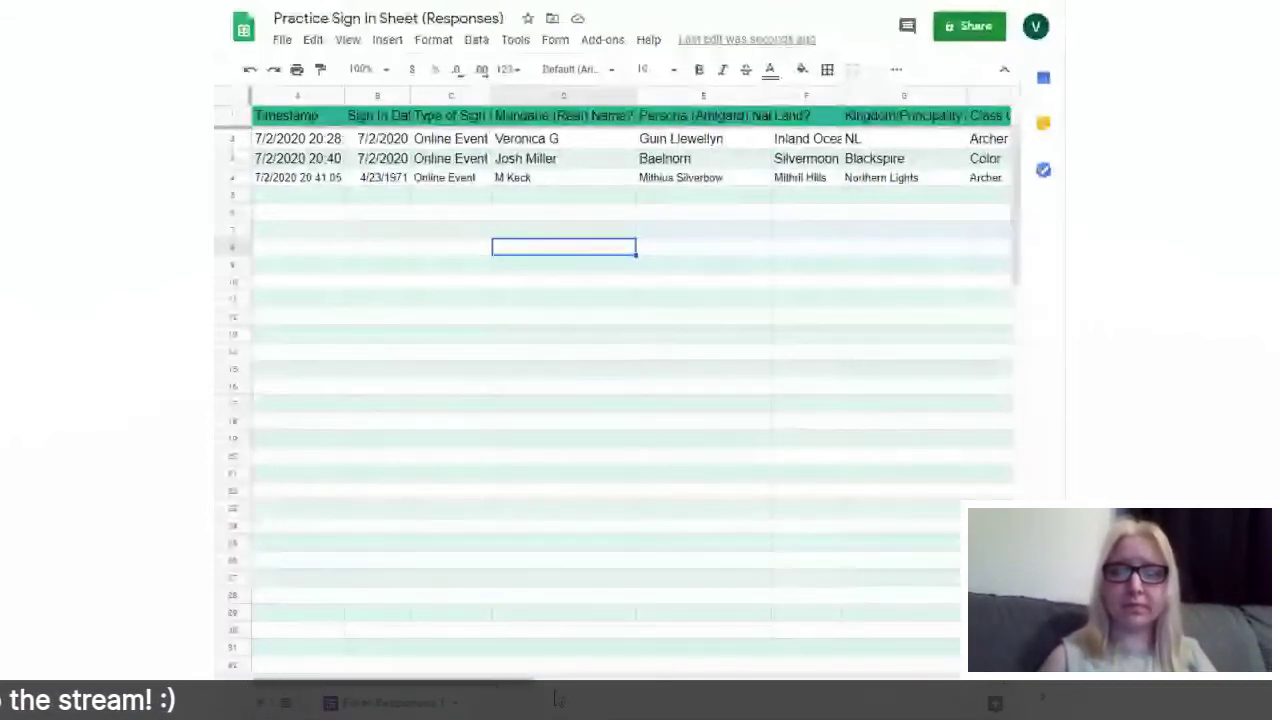
Scroll right through the response columns to review new submissions, then return to the Timestamp column
{"action": "scroll", "coordinate": [558, 700], "scroll_direction": "right", "scroll_amount": 3}
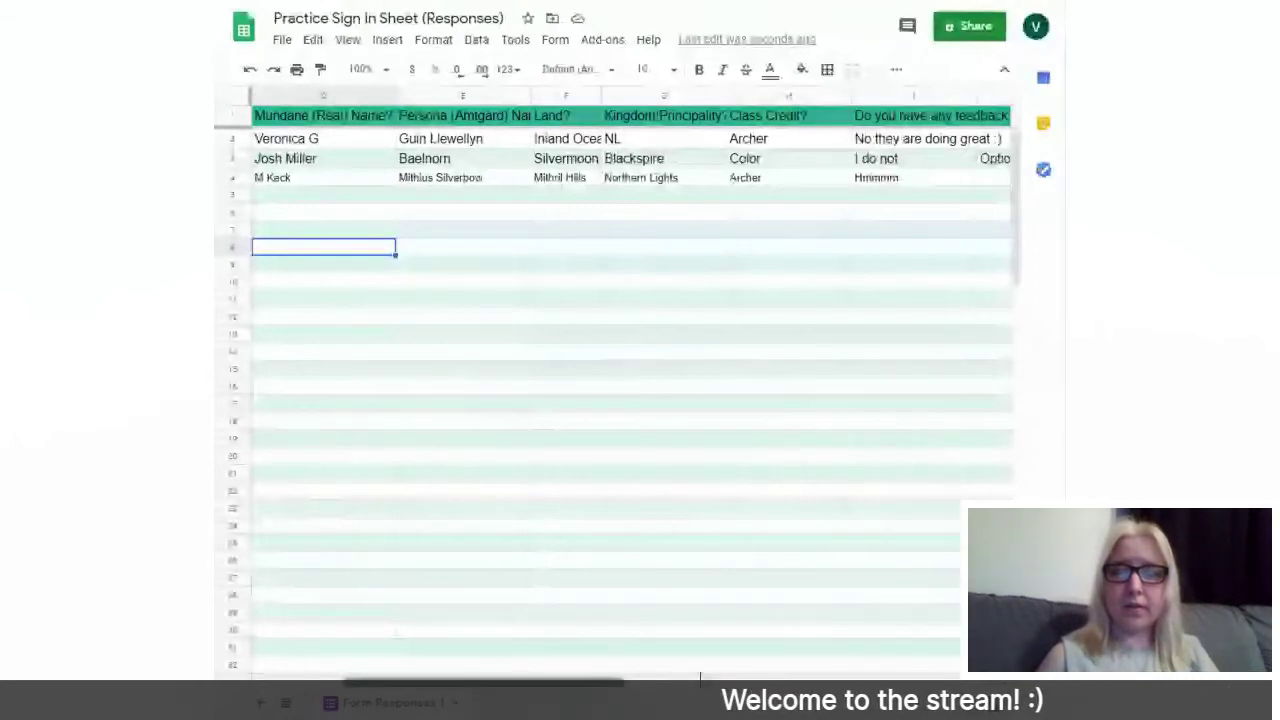
{"action": "scroll", "coordinate": [751, 671], "scroll_direction": "right", "scroll_amount": 5}
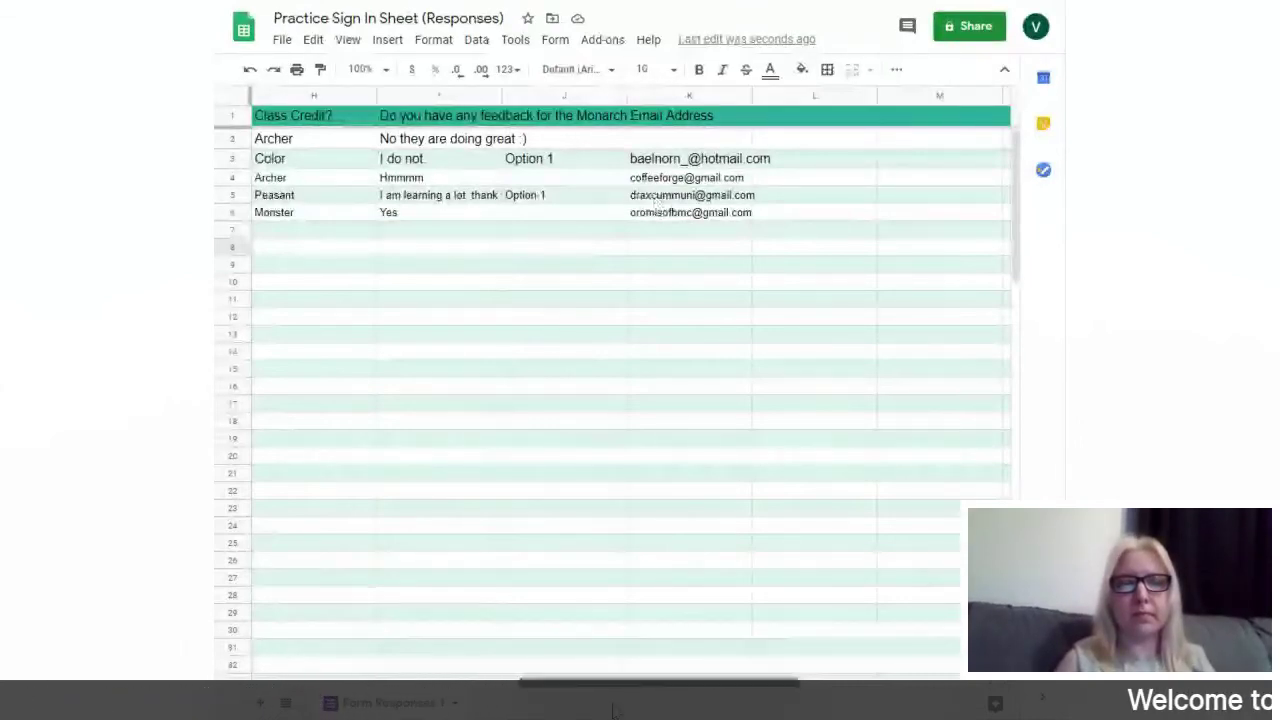
{"action": "left_click_drag", "start_coordinate": [613, 708], "coordinate": [345, 708]}
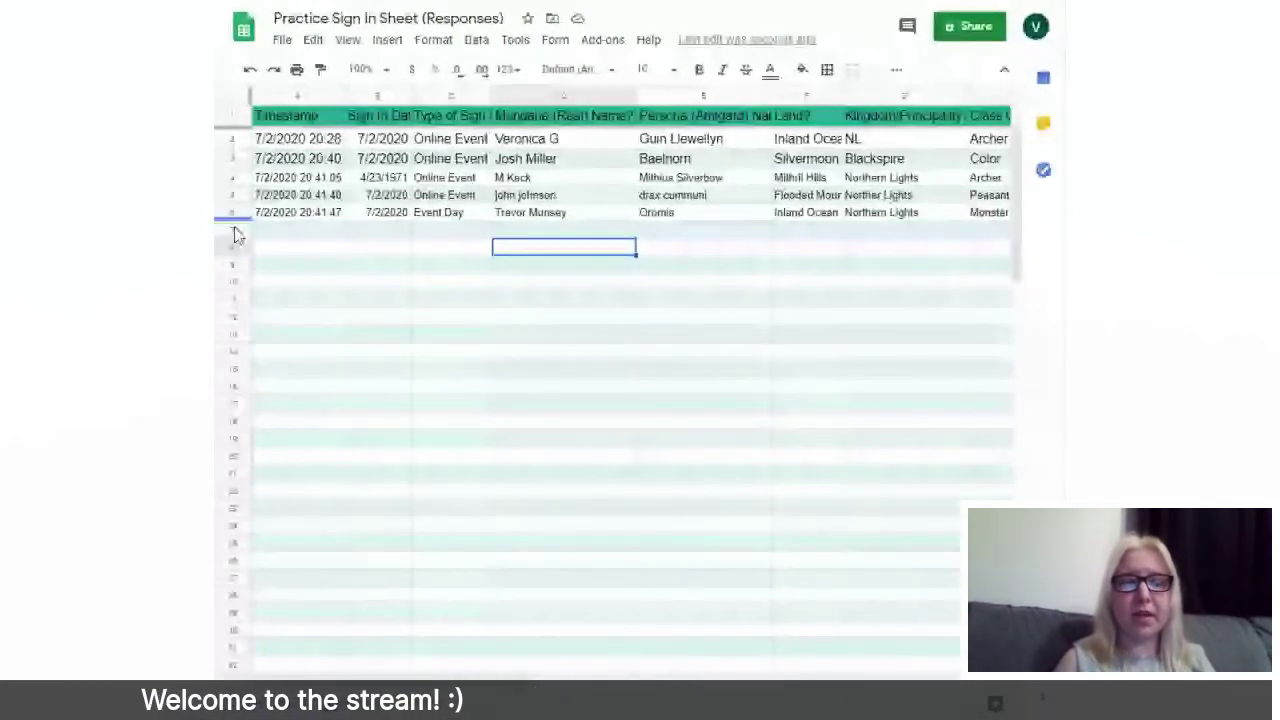
Set all five response rows' text to font size 12, then clear the selection
{"action": "left_click_drag", "start_coordinate": [232, 136], "coordinate": [397, 125]}
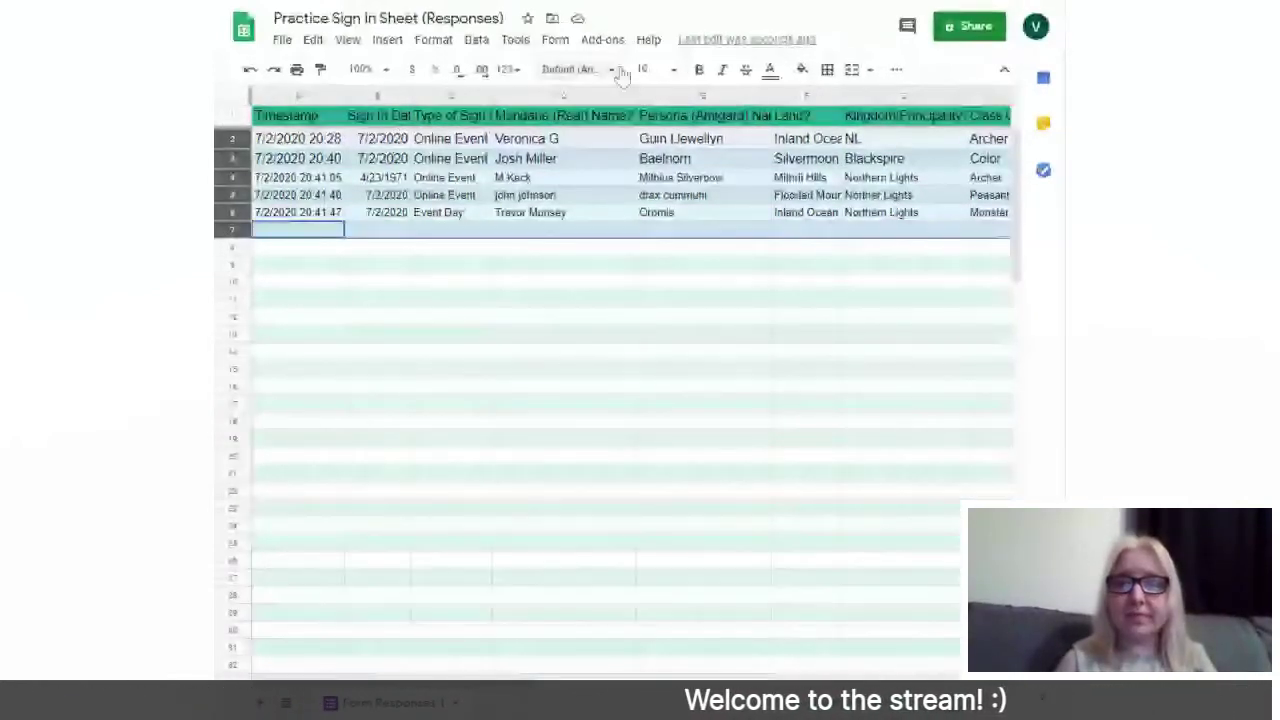
{"action": "left_click", "coordinate": [673, 70]}
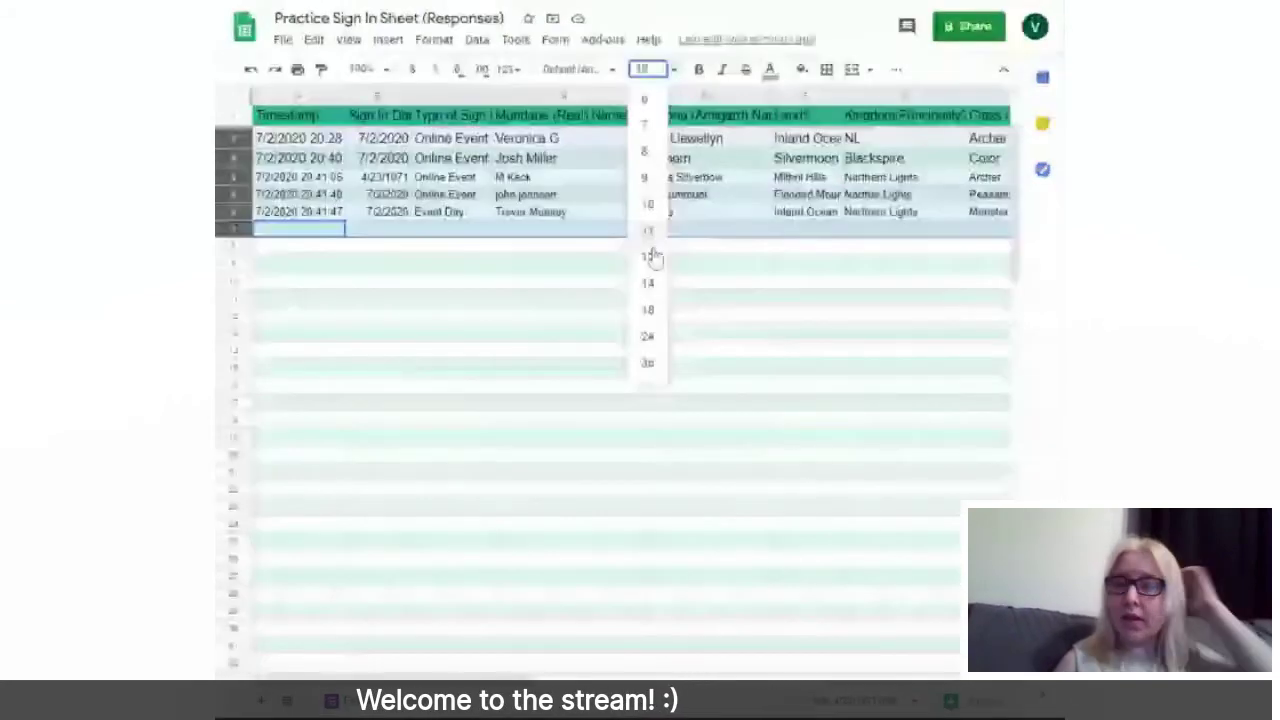
{"action": "left_click", "coordinate": [651, 260]}
{"action": "left_click", "coordinate": [437, 327]}
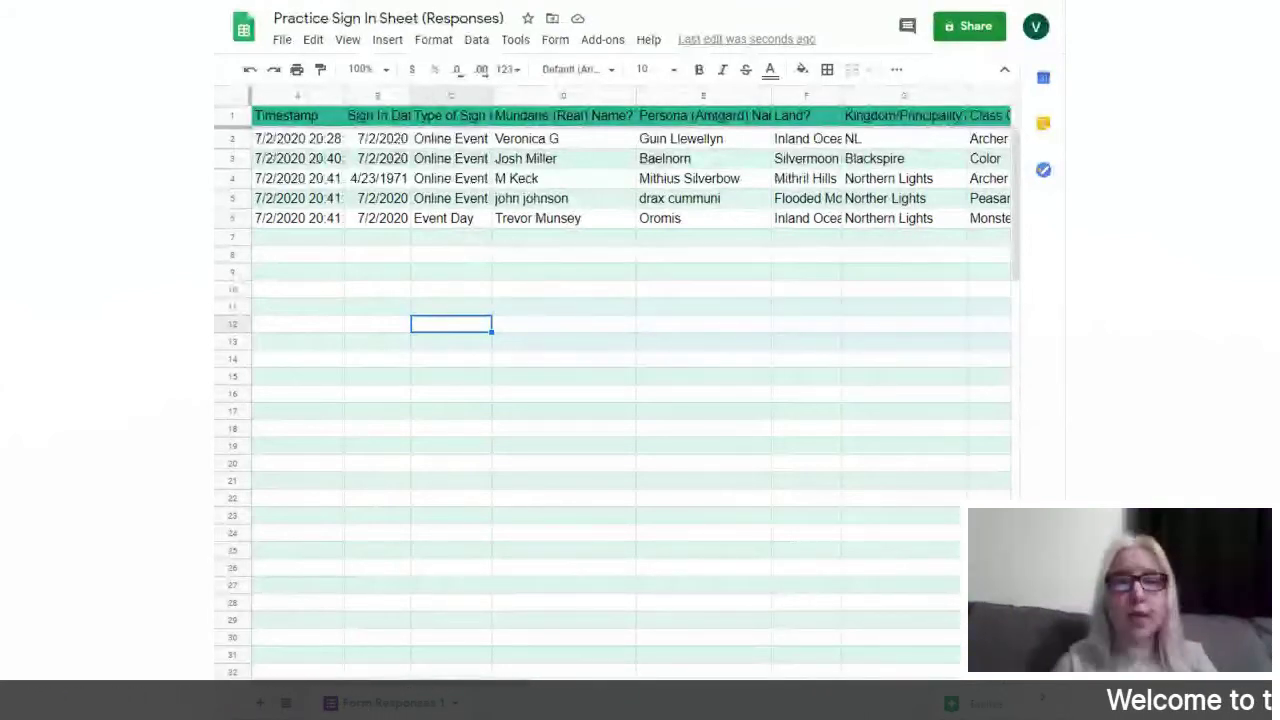
{"action": "left_click", "coordinate": [236, 107]}
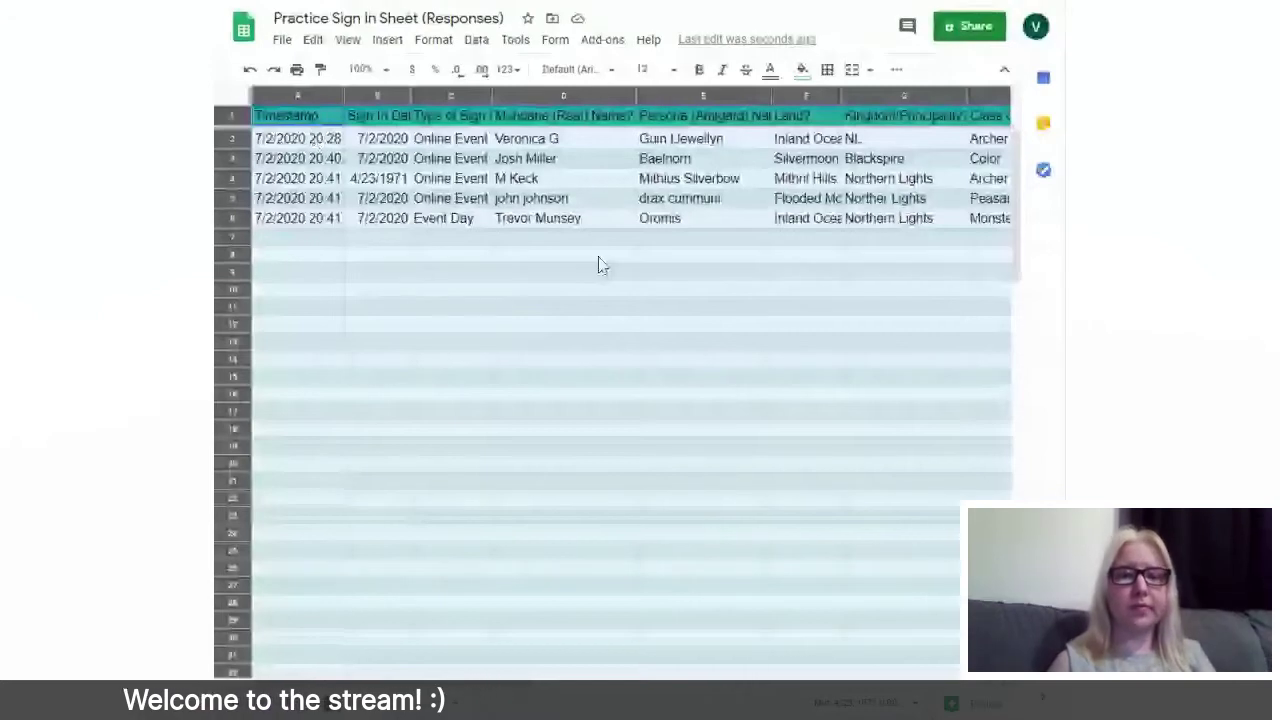
{"action": "left_click", "coordinate": [590, 255]}
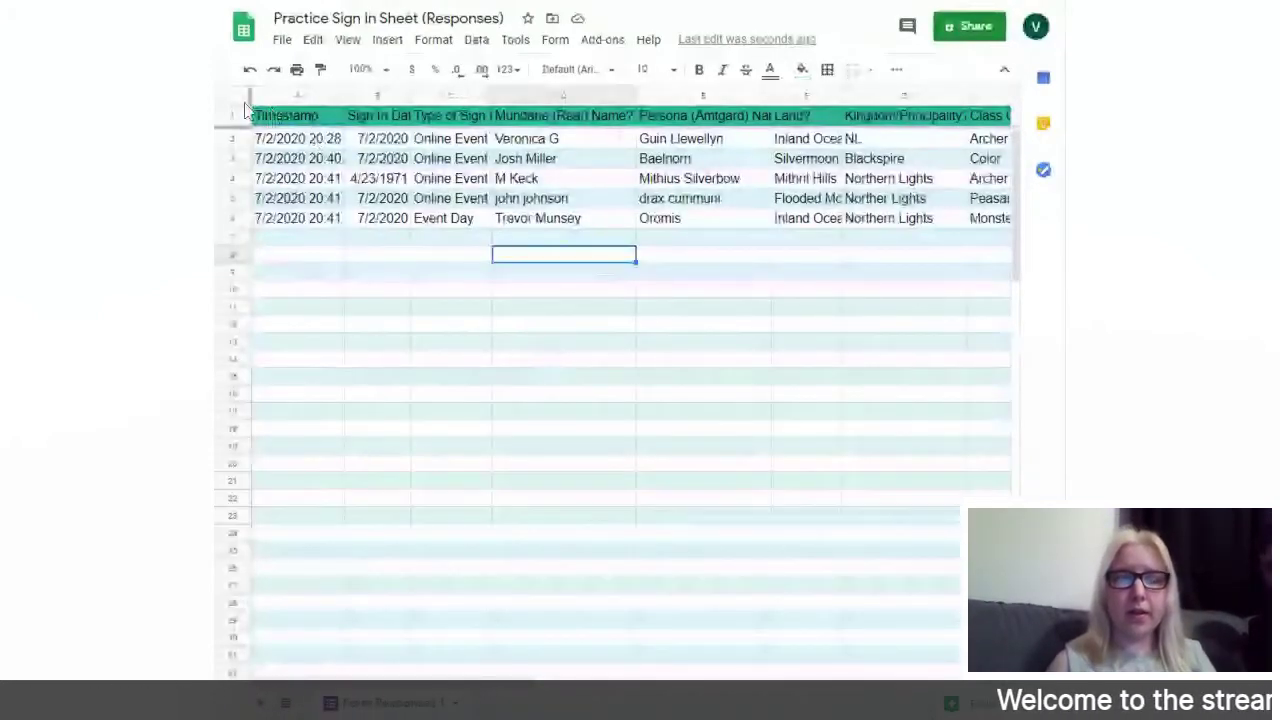
Sort the sheet A→Z by column C's sign-in type and widen column B, Sign In Date
{"action": "left_click", "coordinate": [466, 96]}
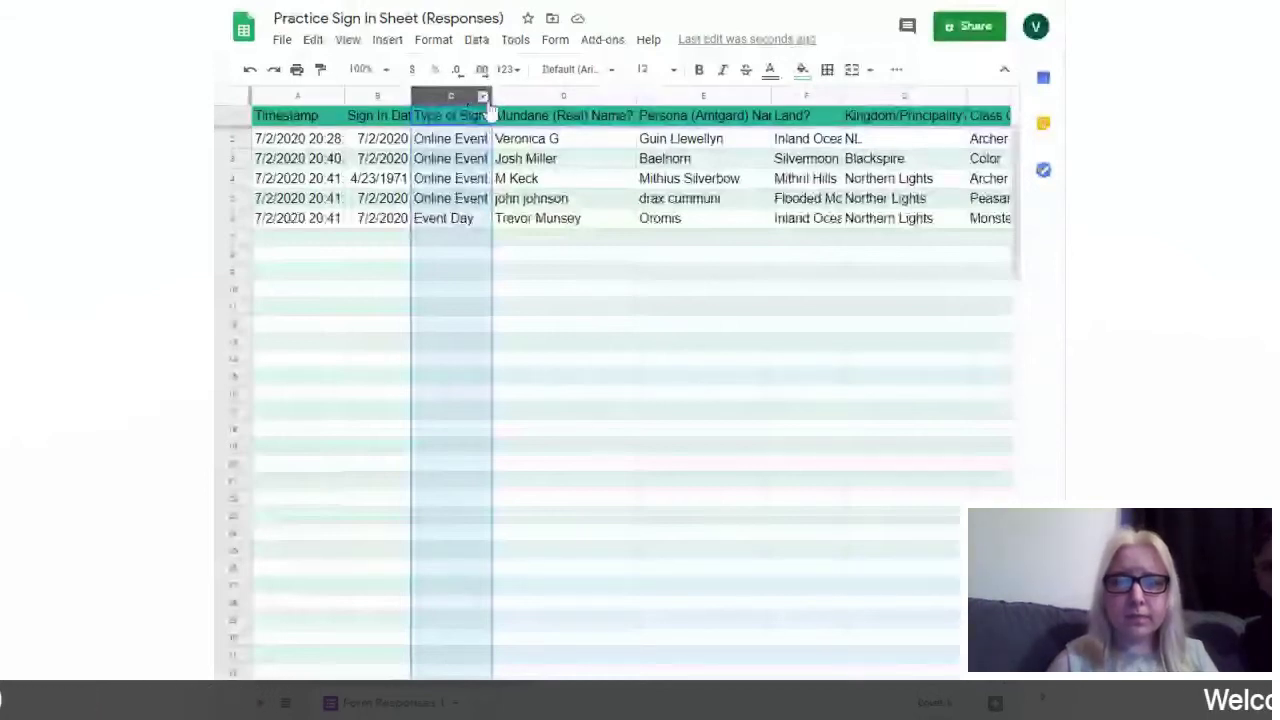
{"action": "left_click", "coordinate": [484, 98]}
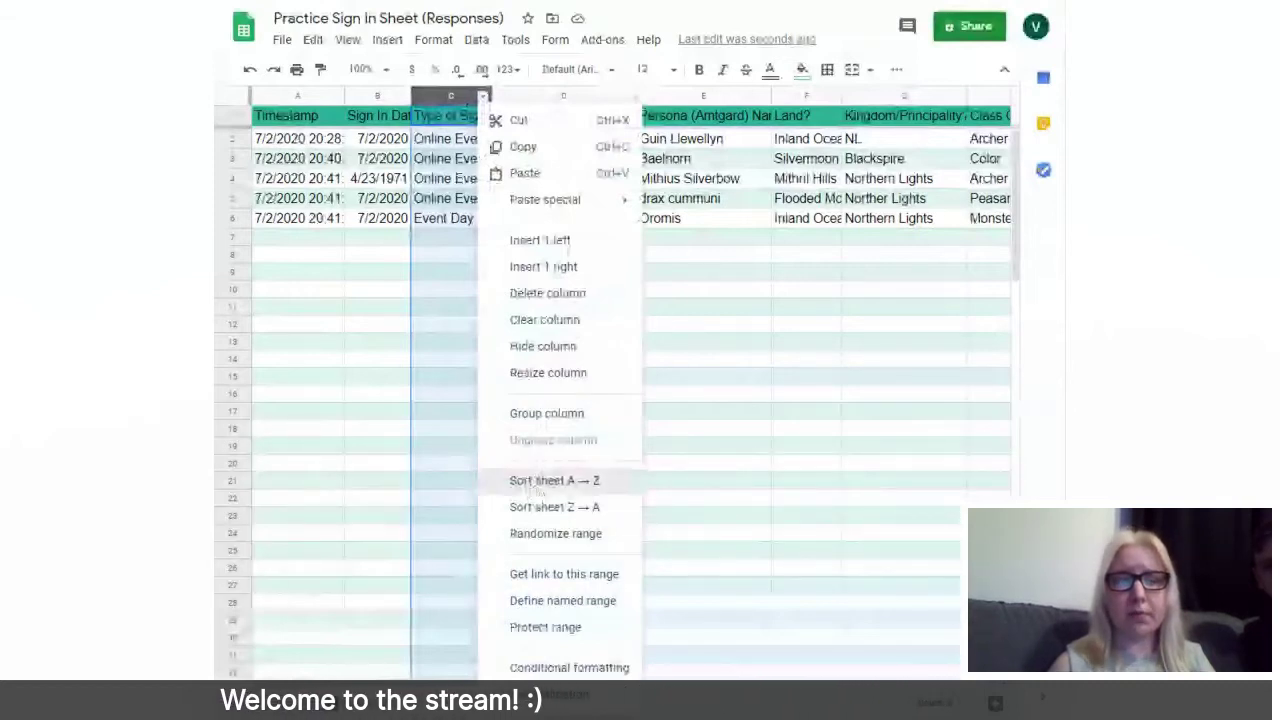
{"action": "left_click", "coordinate": [537, 484]}
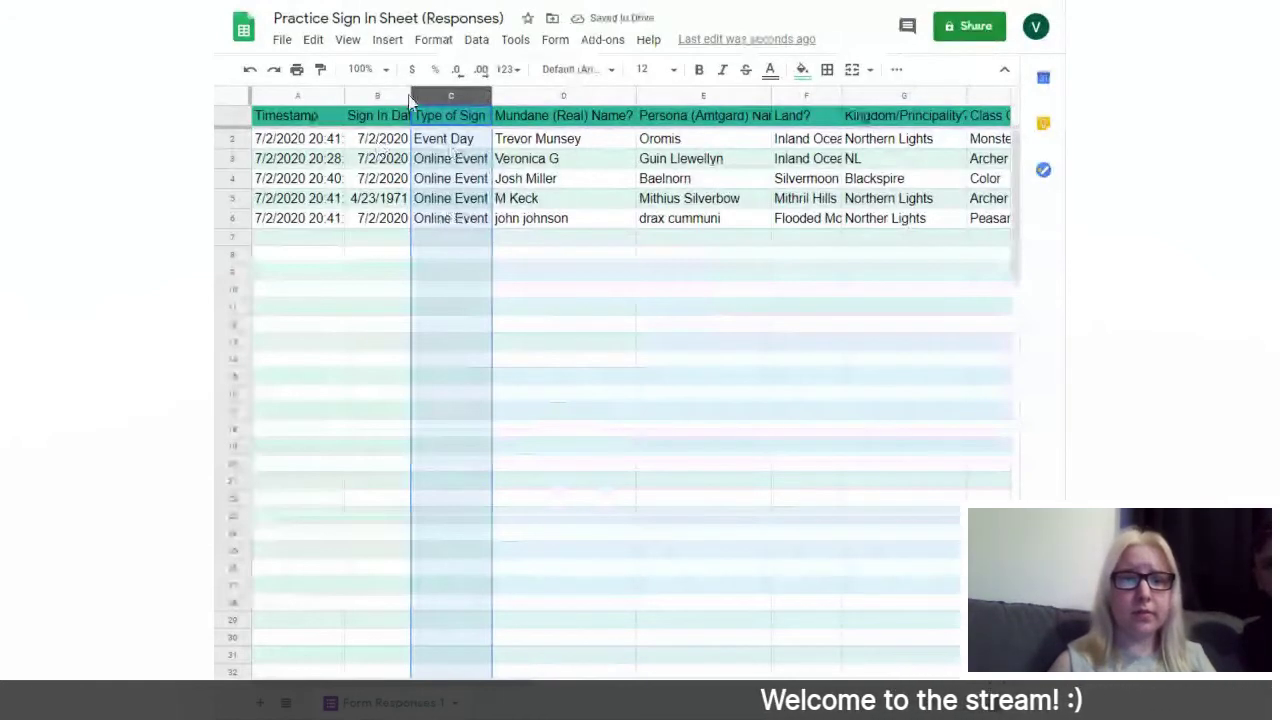
{"action": "left_click_drag", "start_coordinate": [410, 92], "coordinate": [422, 92]}
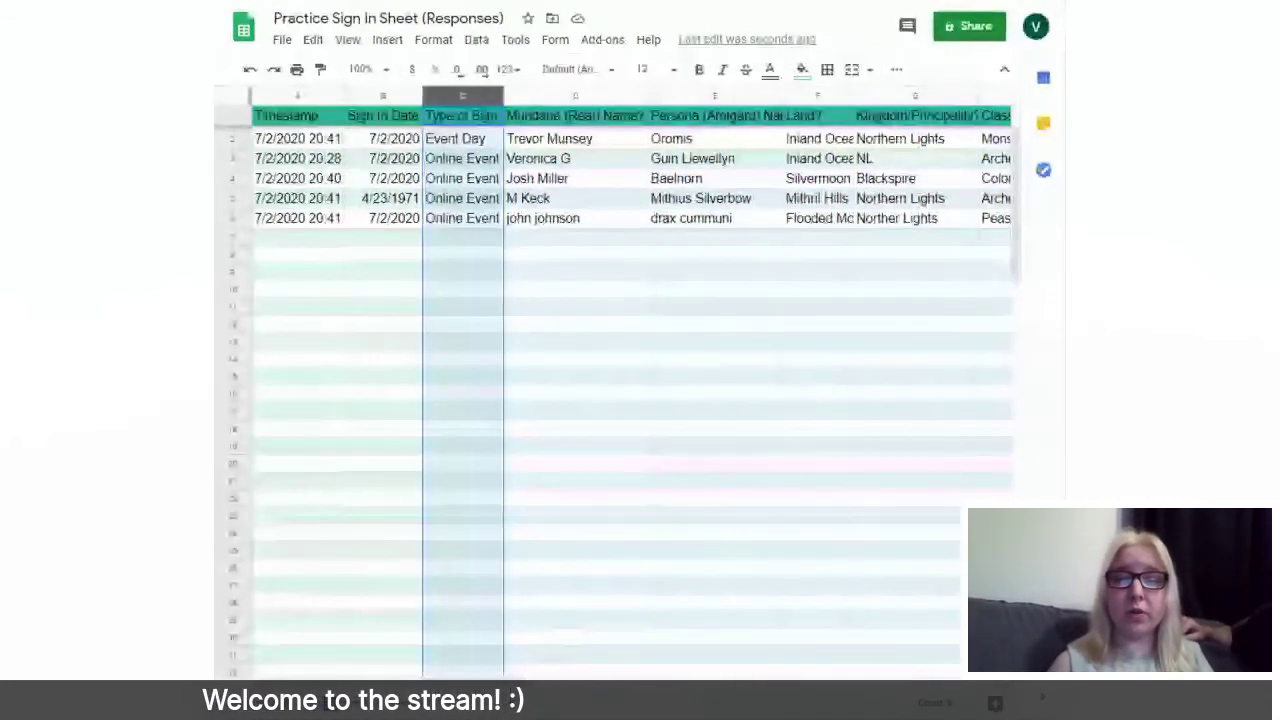
Sort the sheet A→Z by column F, Land?, then scroll back left and clear the selection
{"action": "scroll", "coordinate": [712, 660], "scroll_direction": "right", "scroll_amount": 2}
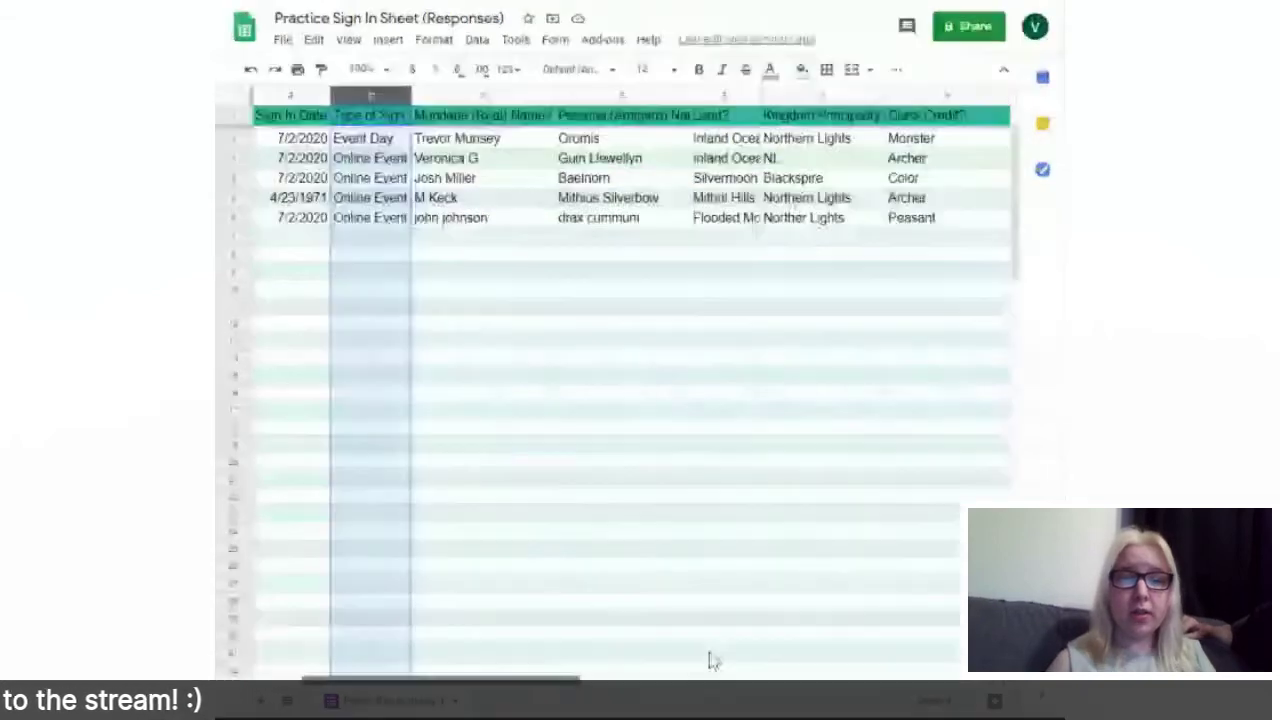
{"action": "scroll", "coordinate": [712, 660], "scroll_direction": "right", "scroll_amount": 5}
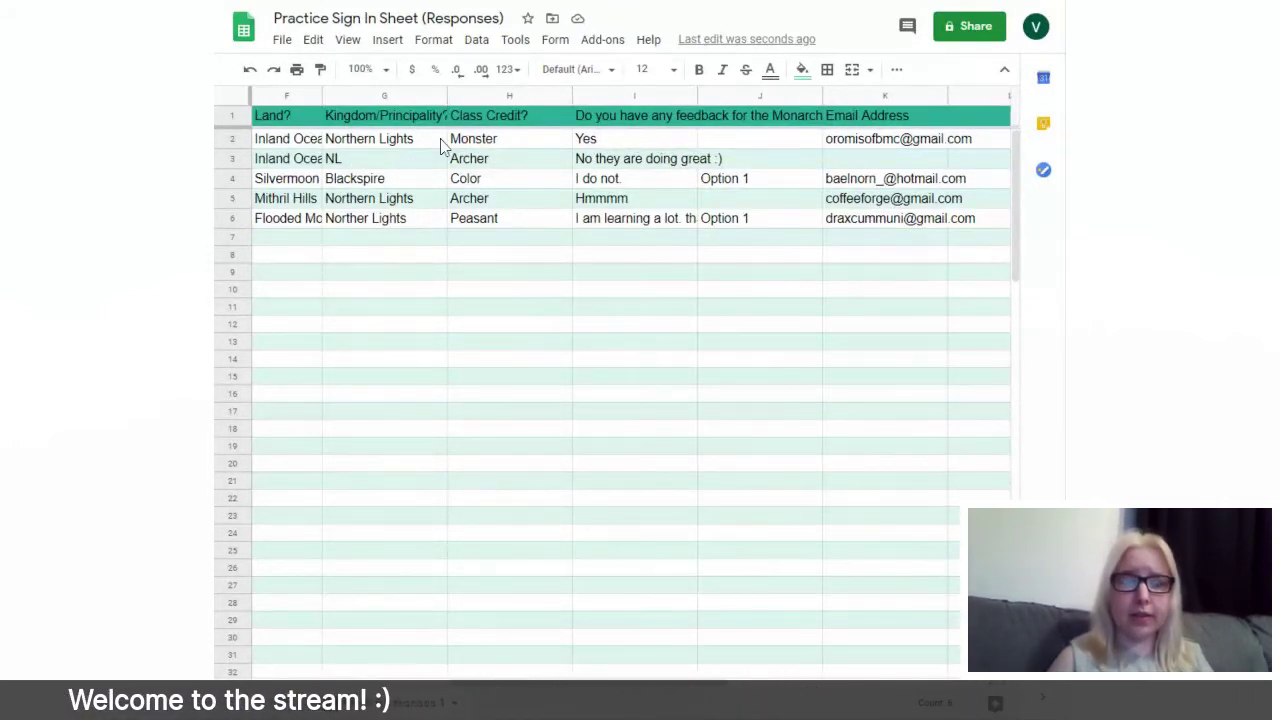
{"action": "left_click", "coordinate": [314, 96]}
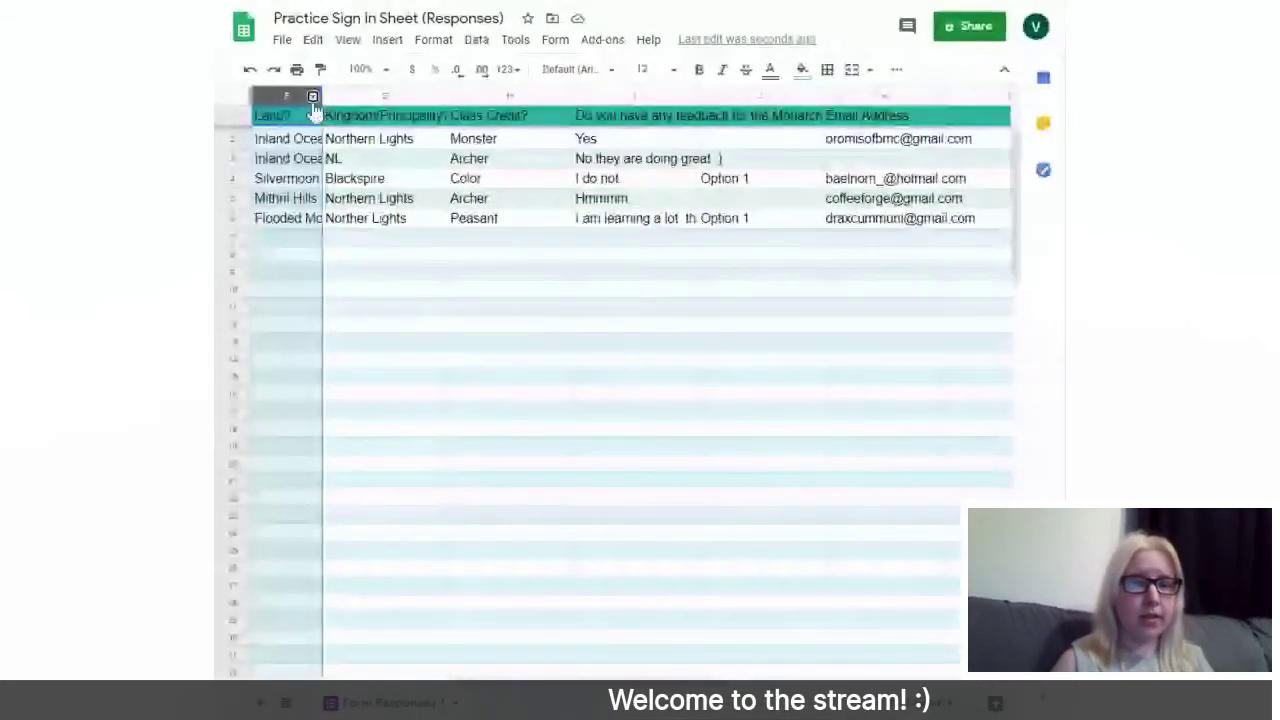
{"action": "right_click", "coordinate": [314, 106]}
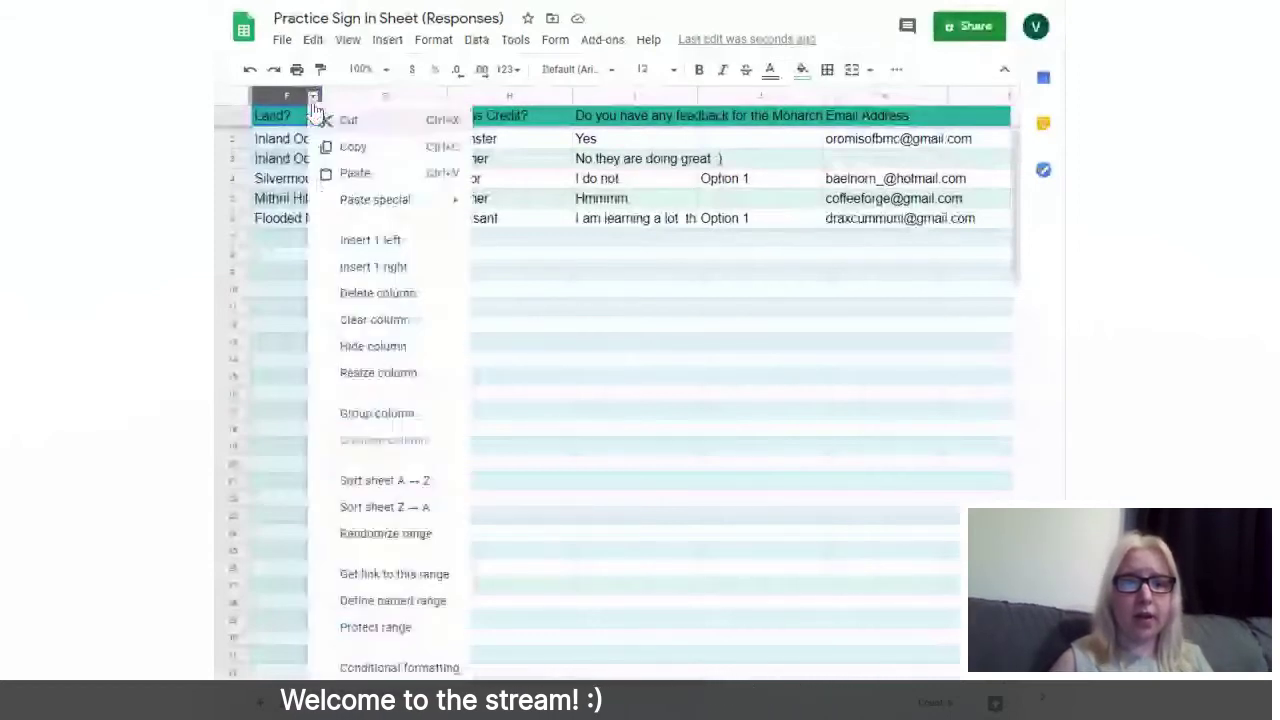
{"action": "left_click", "coordinate": [385, 480]}
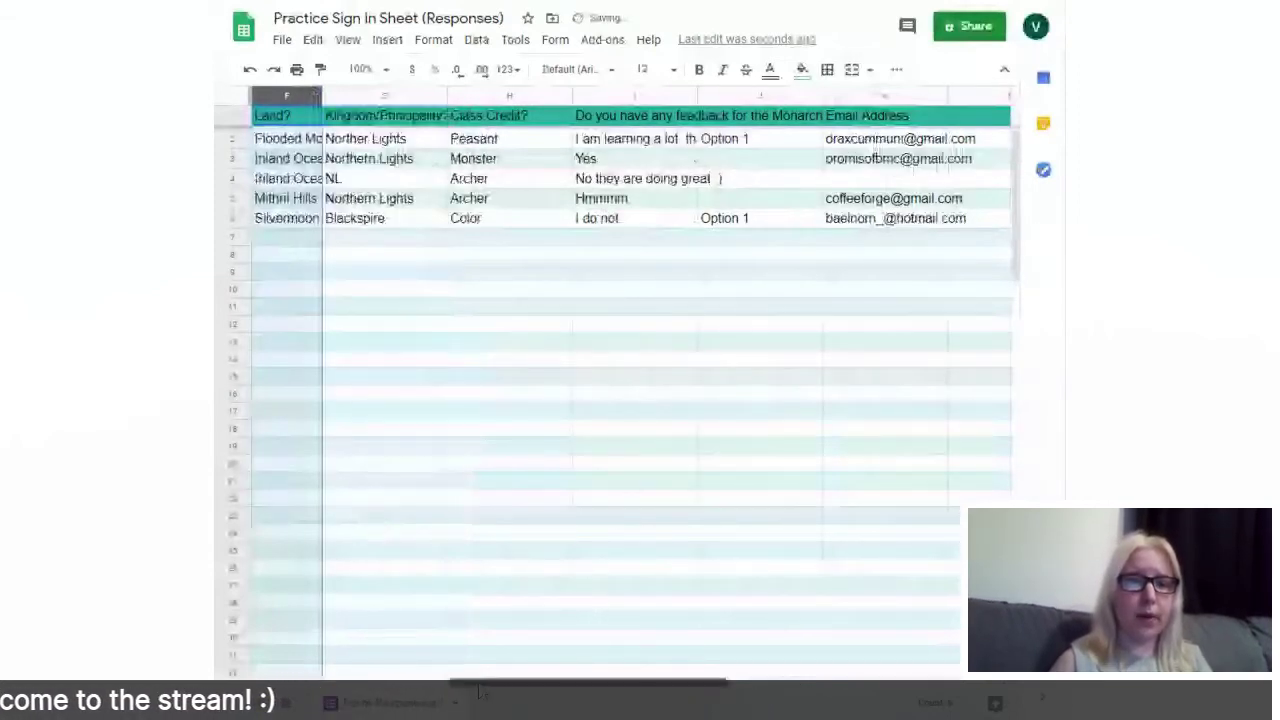
{"action": "left_click", "coordinate": [385, 359]}
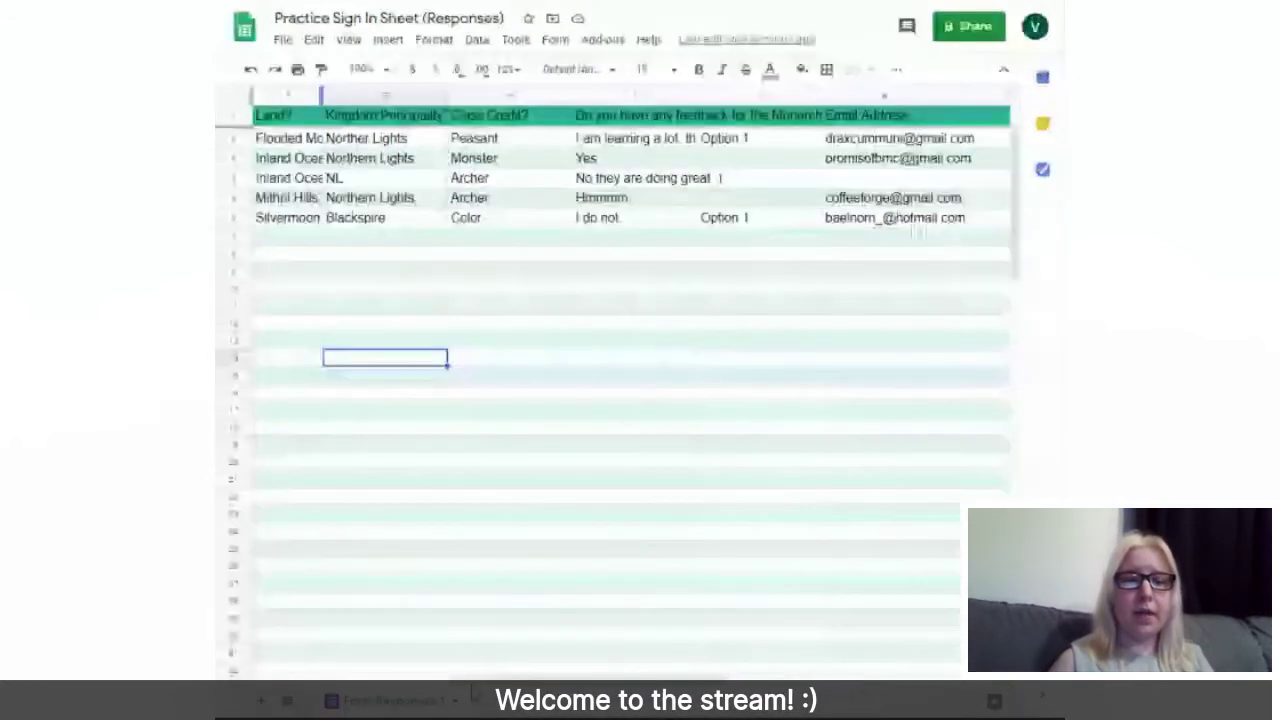
{"action": "left_click", "coordinate": [328, 95]}
{"action": "scroll", "coordinate": [630, 380], "scroll_direction": "left", "scroll_amount": 2}
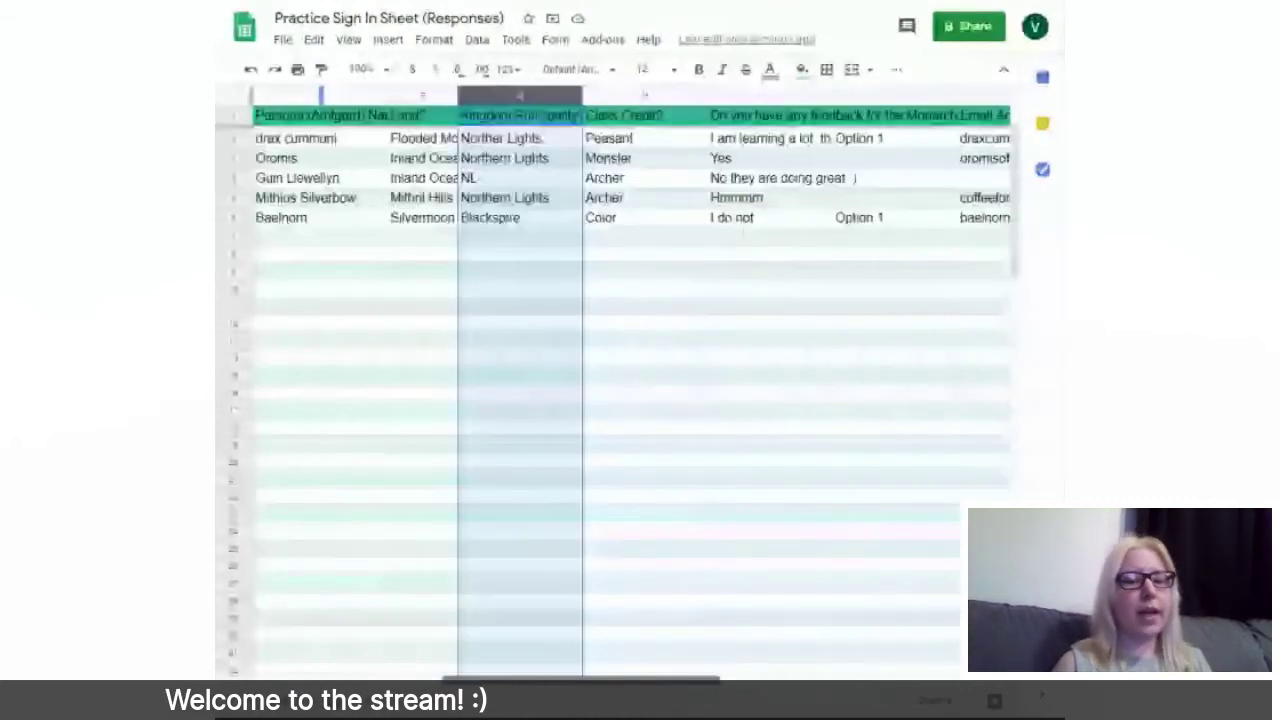
{"action": "scroll", "coordinate": [383, 470], "scroll_direction": "left", "scroll_amount": 3}
{"action": "left_click", "coordinate": [384, 461]}
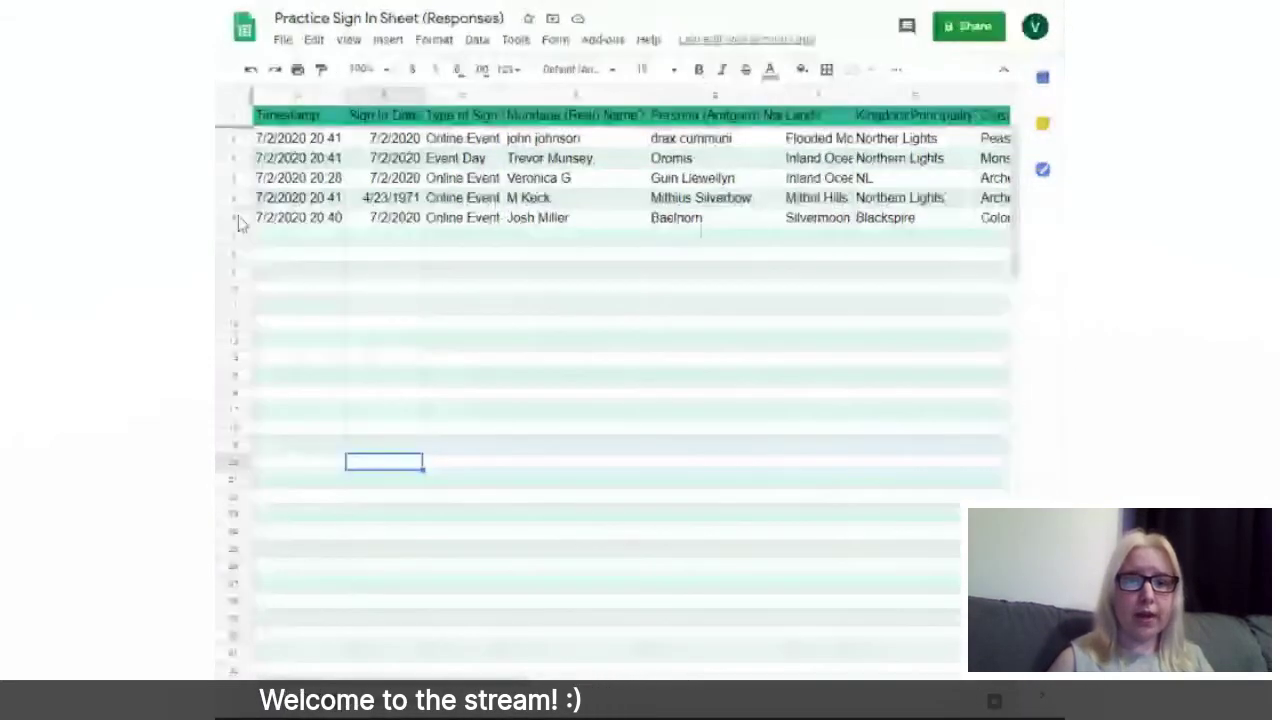
Fill response rows 2–6 with bright red
{"action": "left_click_drag", "start_coordinate": [233, 138], "coordinate": [236, 215]}
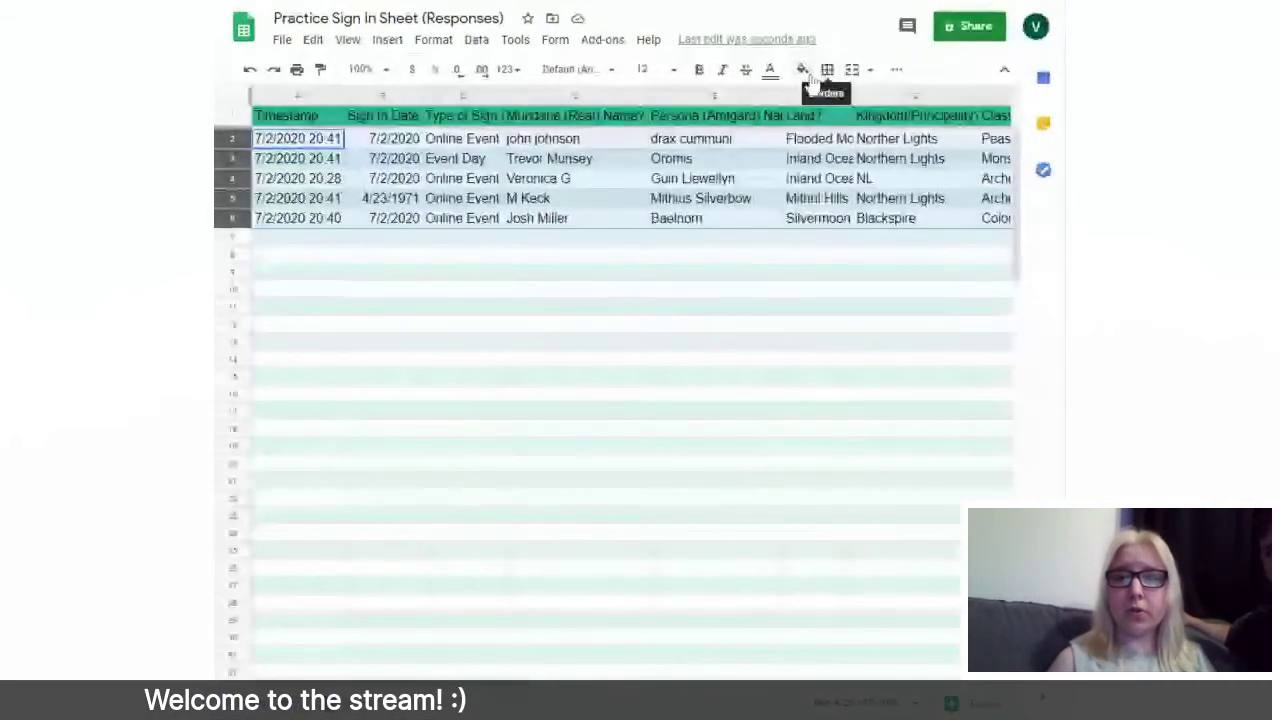
{"action": "left_click", "coordinate": [802, 70]}
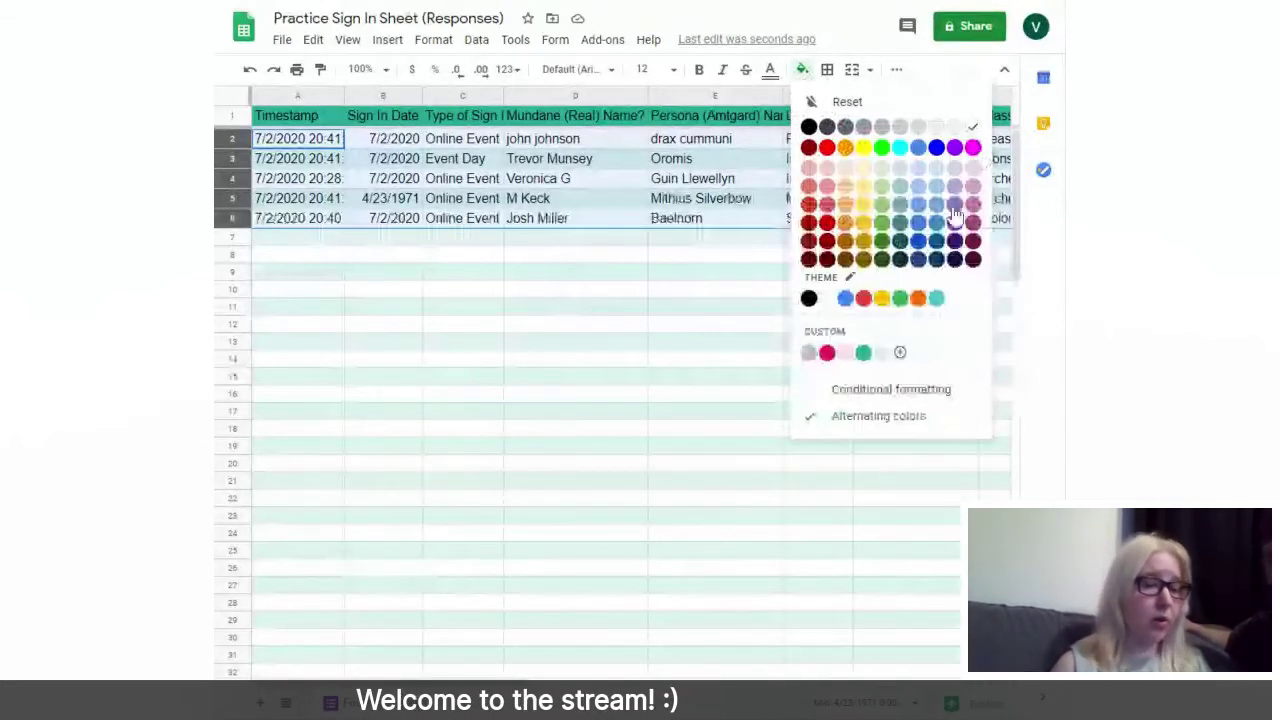
{"action": "left_click", "coordinate": [827, 147]}
{"action": "left_click", "coordinate": [565, 258]}
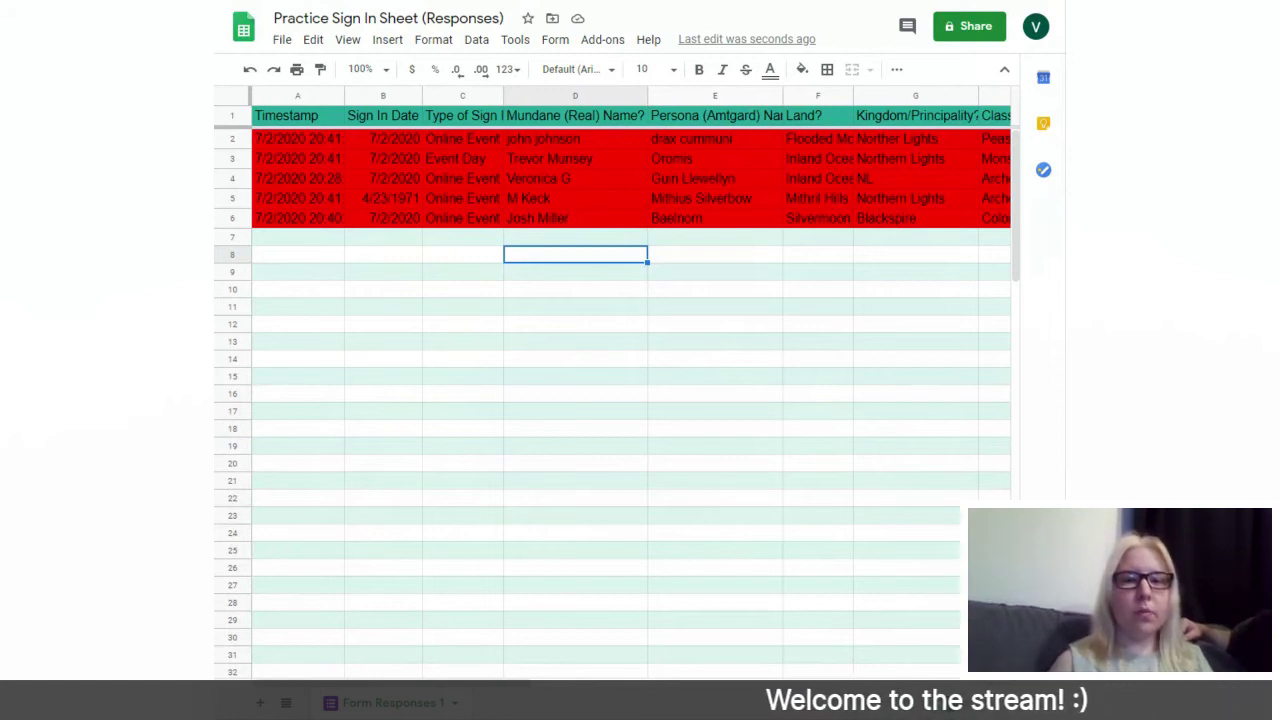
{"action": "left_click", "coordinate": [282, 39]}
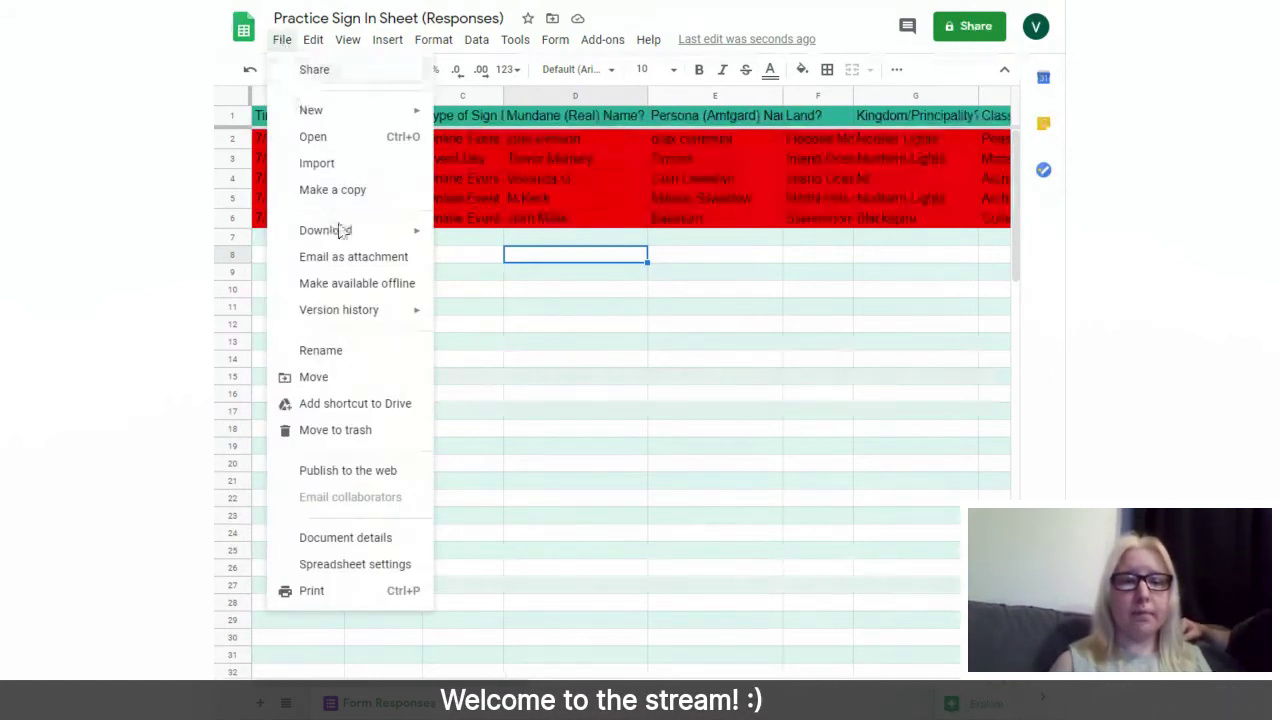
{"action": "left_click", "coordinate": [345, 600]}
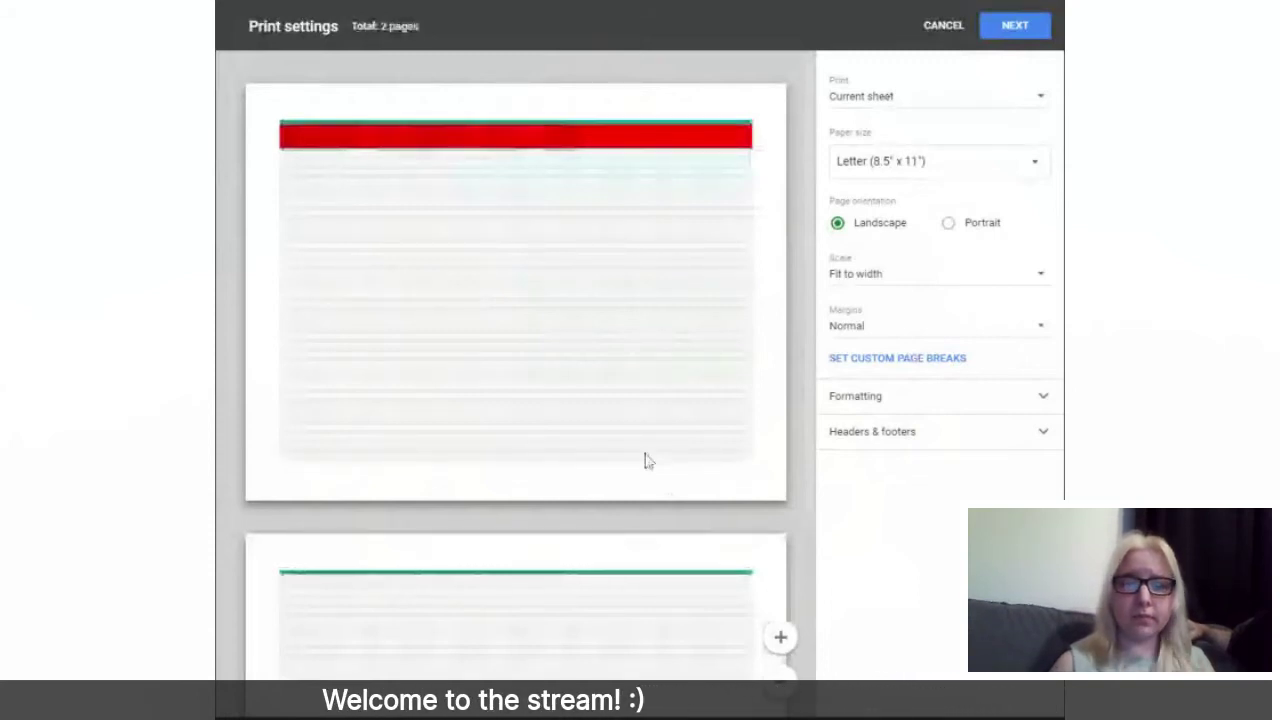
{"action": "left_click", "coordinate": [947, 34]}
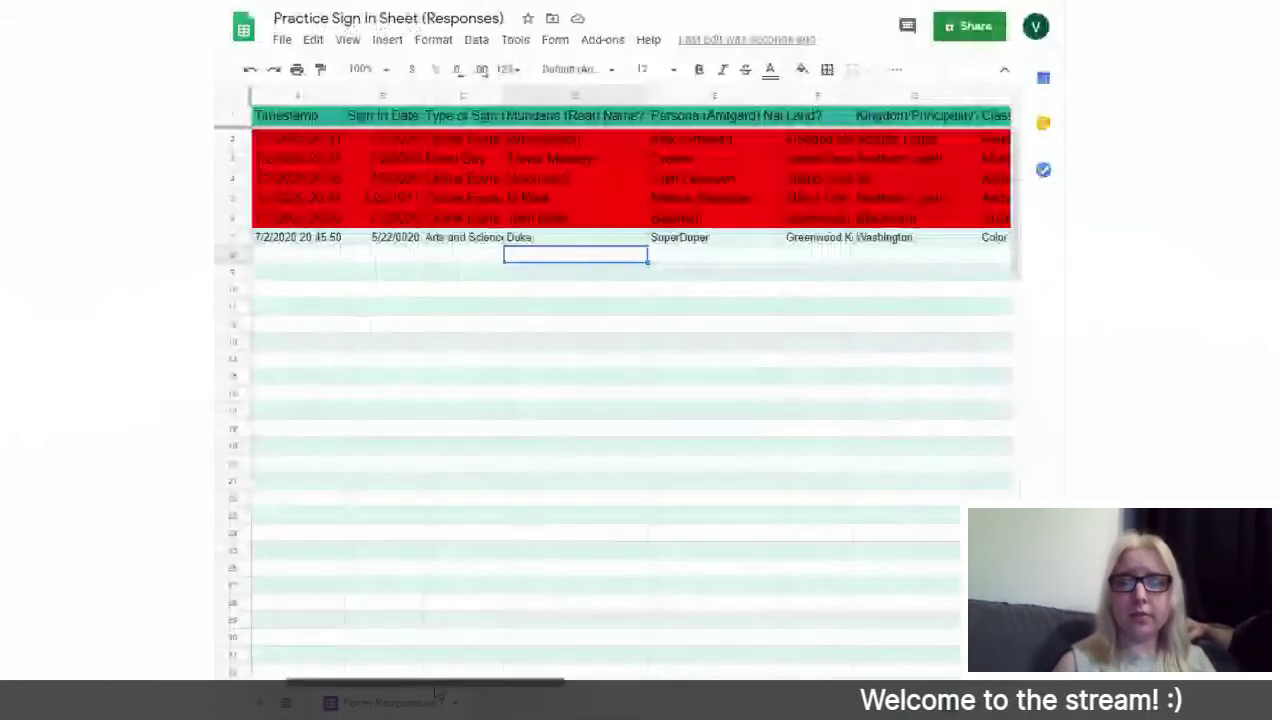
{"action": "left_click_drag", "start_coordinate": [435, 690], "coordinate": [774, 663]}
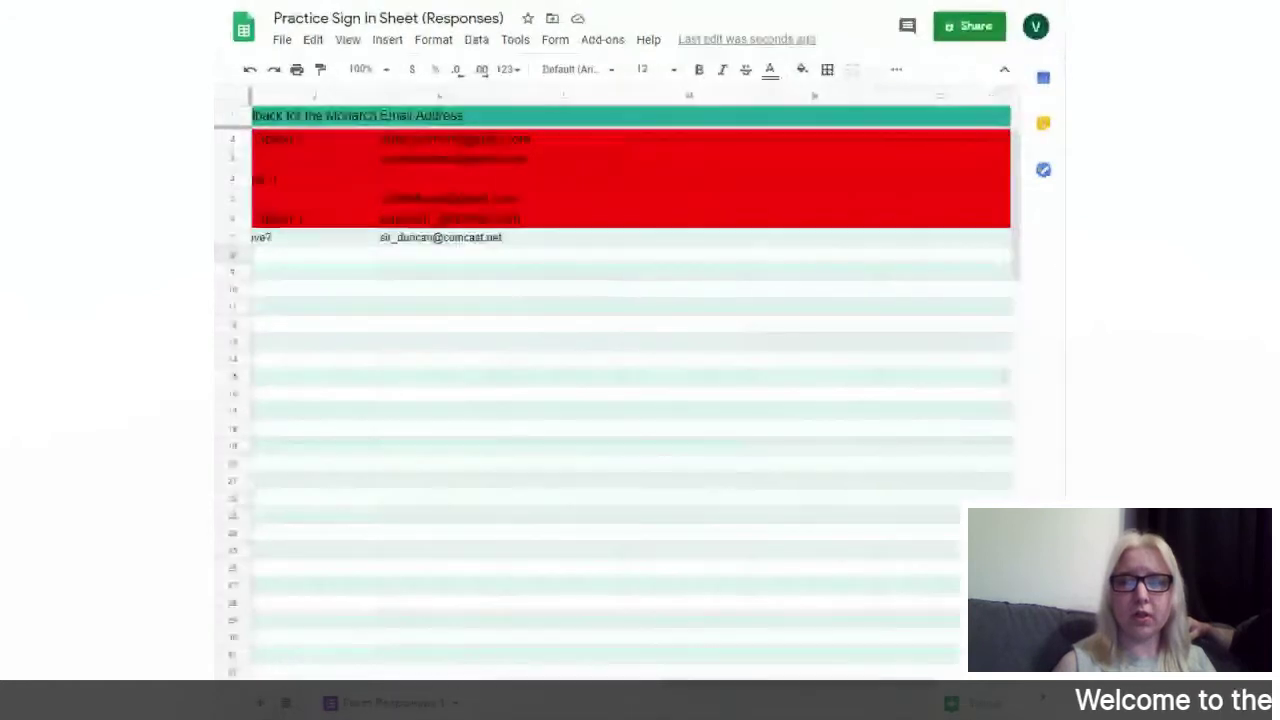
{"action": "scroll", "coordinate": [560, 132], "scroll_direction": "left", "scroll_amount": 2}
{"action": "left_click", "coordinate": [578, 97]}
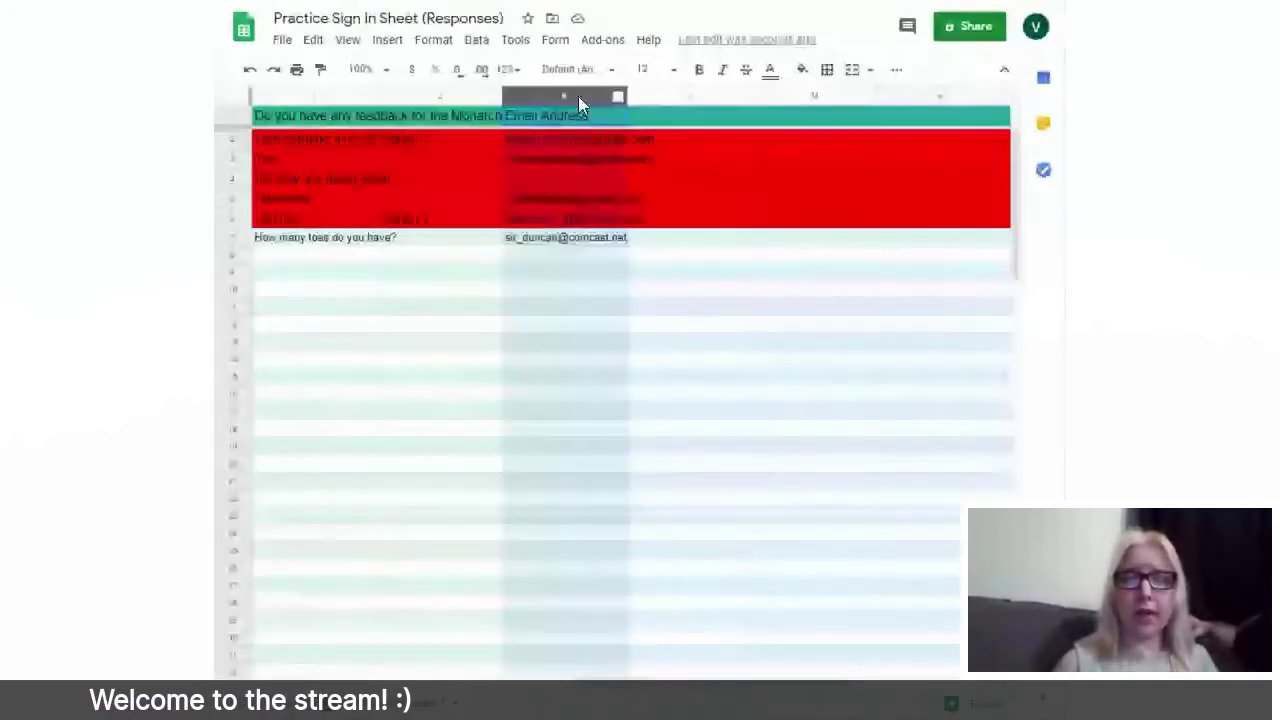
{"action": "left_click", "coordinate": [367, 96], "text": "shift"}
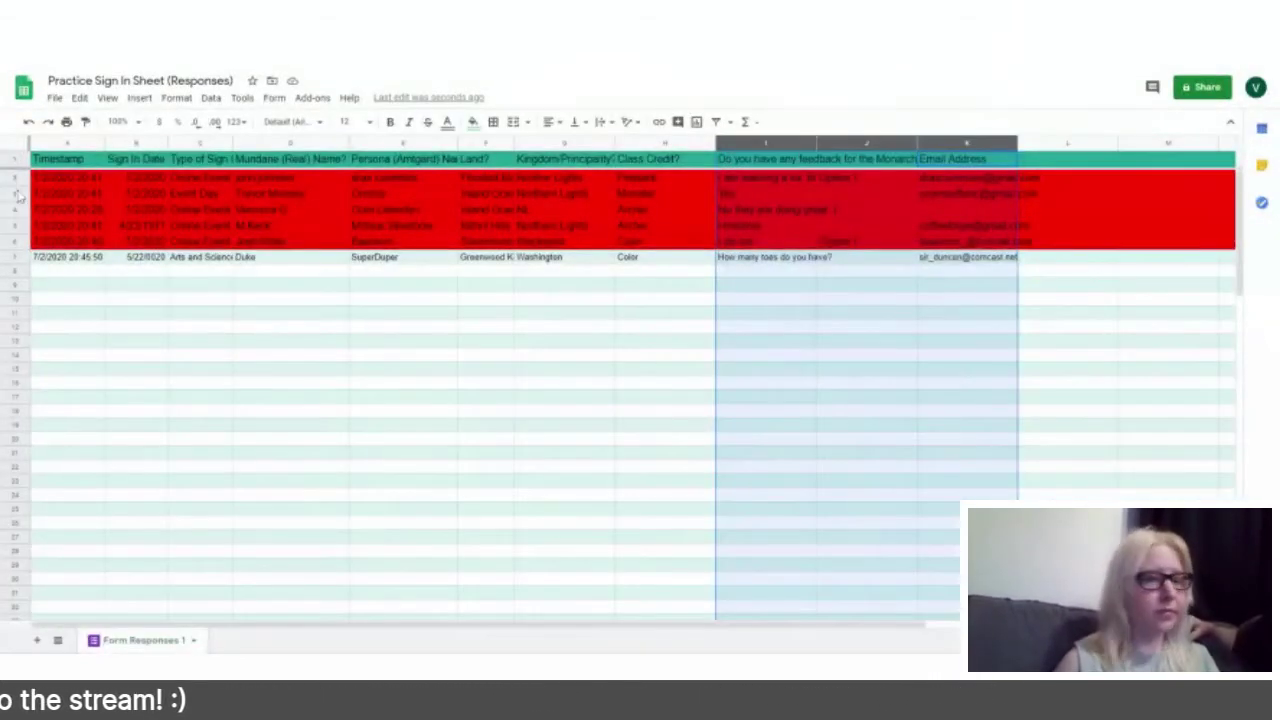
Make the red-filled response rows 2–6 slightly shorter
{"action": "left_click", "coordinate": [22, 180]}
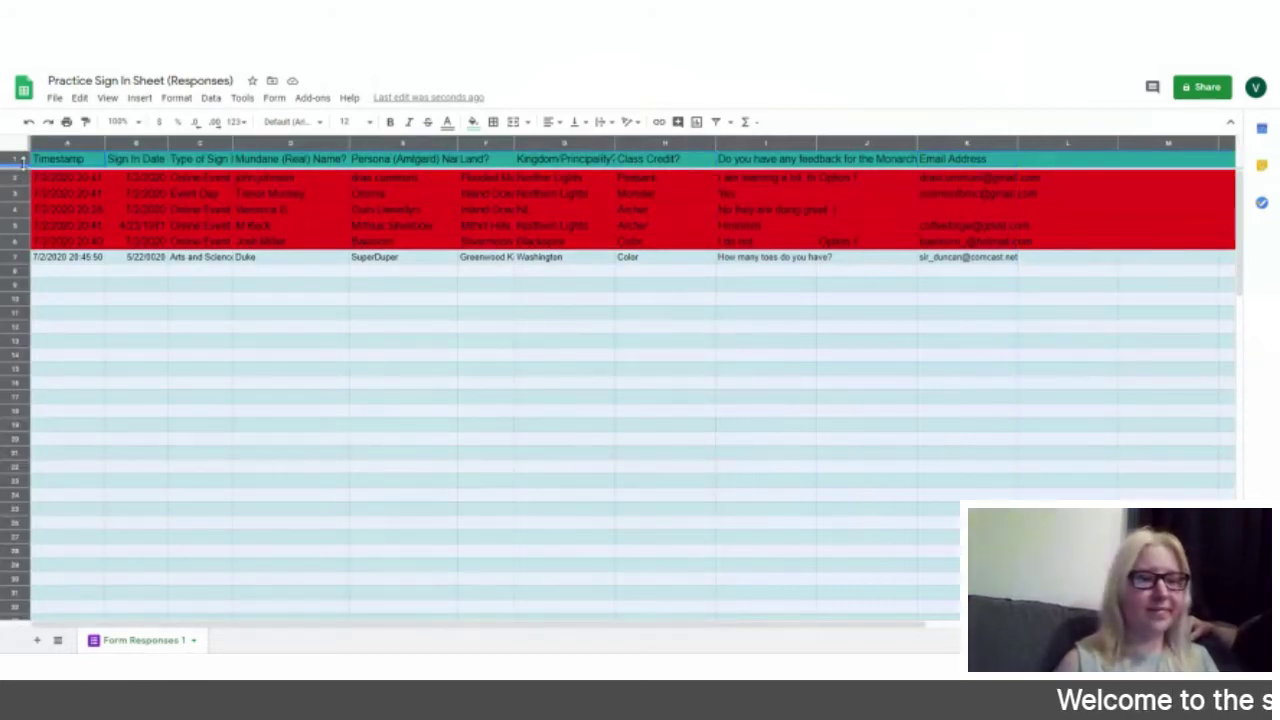
{"action": "left_click_drag", "start_coordinate": [22, 162], "coordinate": [22, 163]}
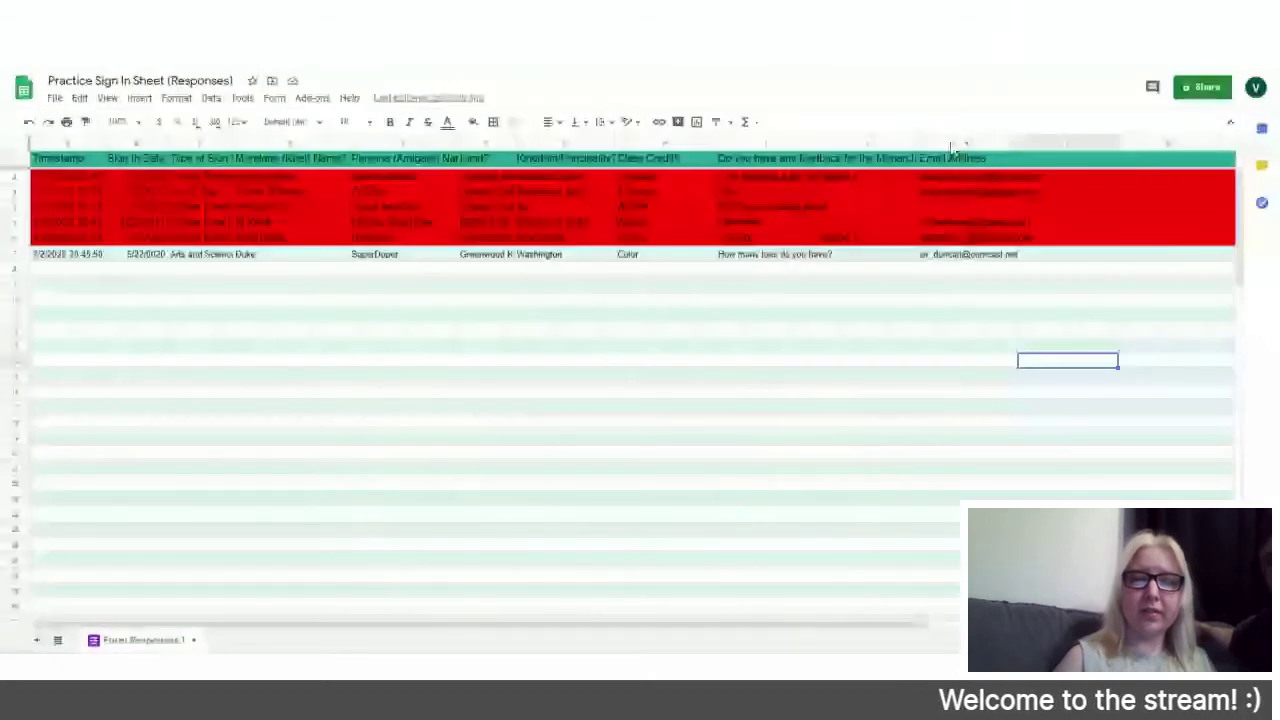
{"action": "left_click", "coordinate": [952, 144]}
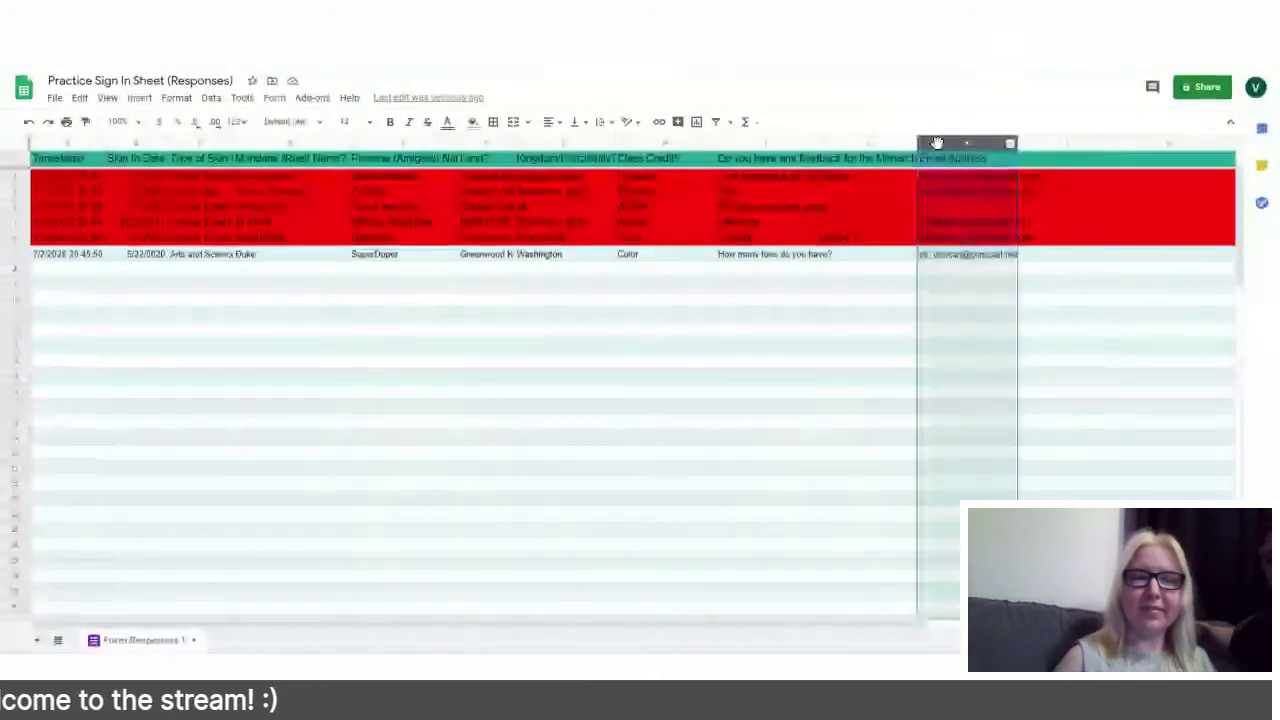
{"action": "left_click", "coordinate": [890, 165]}
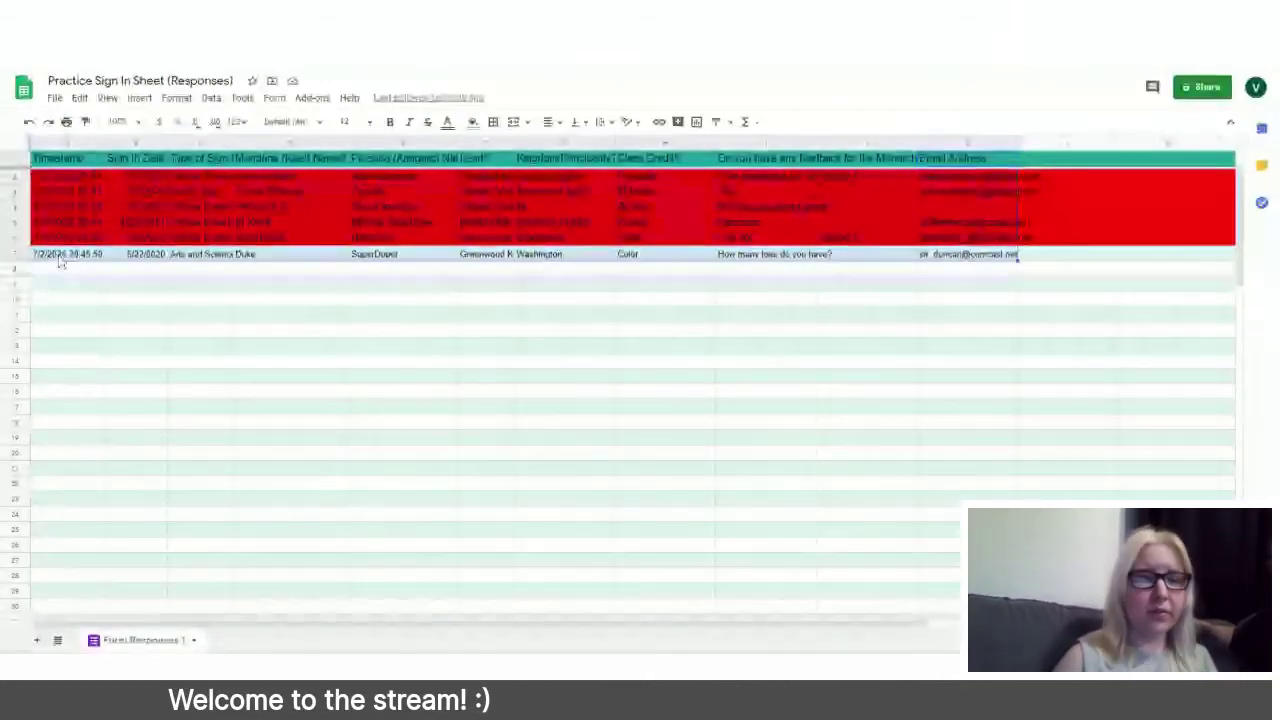
{"action": "right_click", "coordinate": [100, 188]}
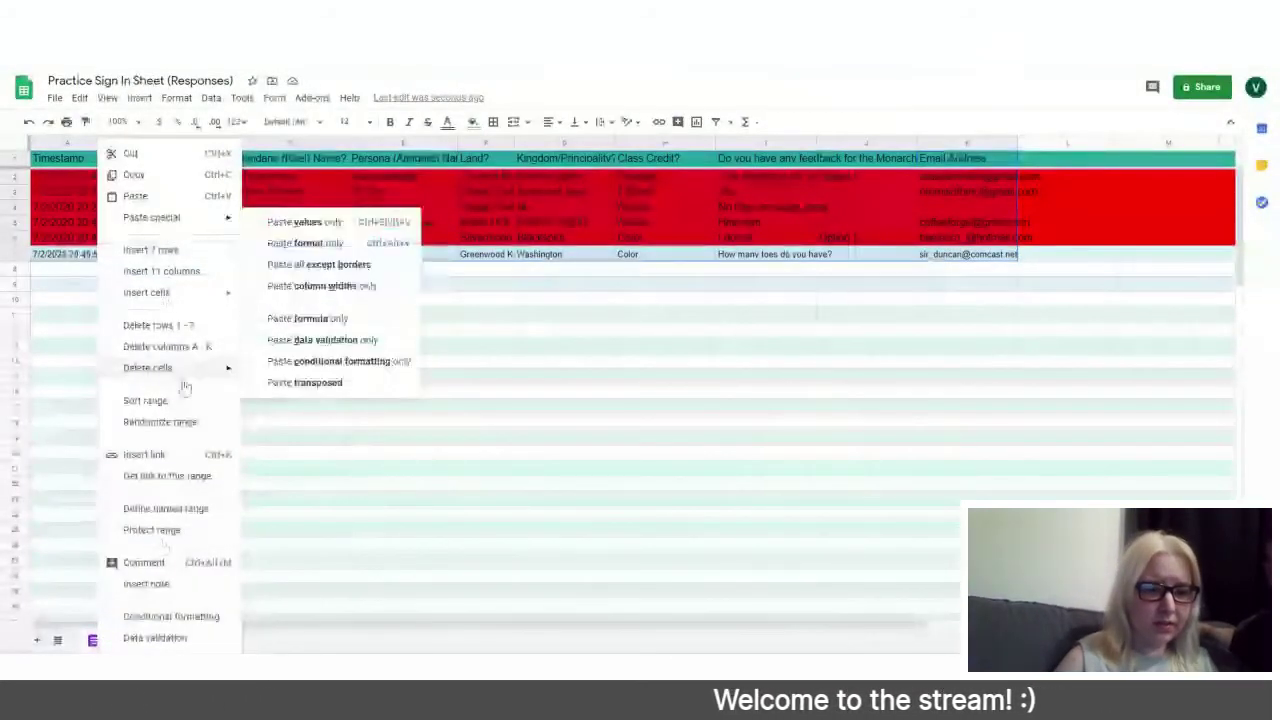
{"action": "left_click", "coordinate": [403, 391]}
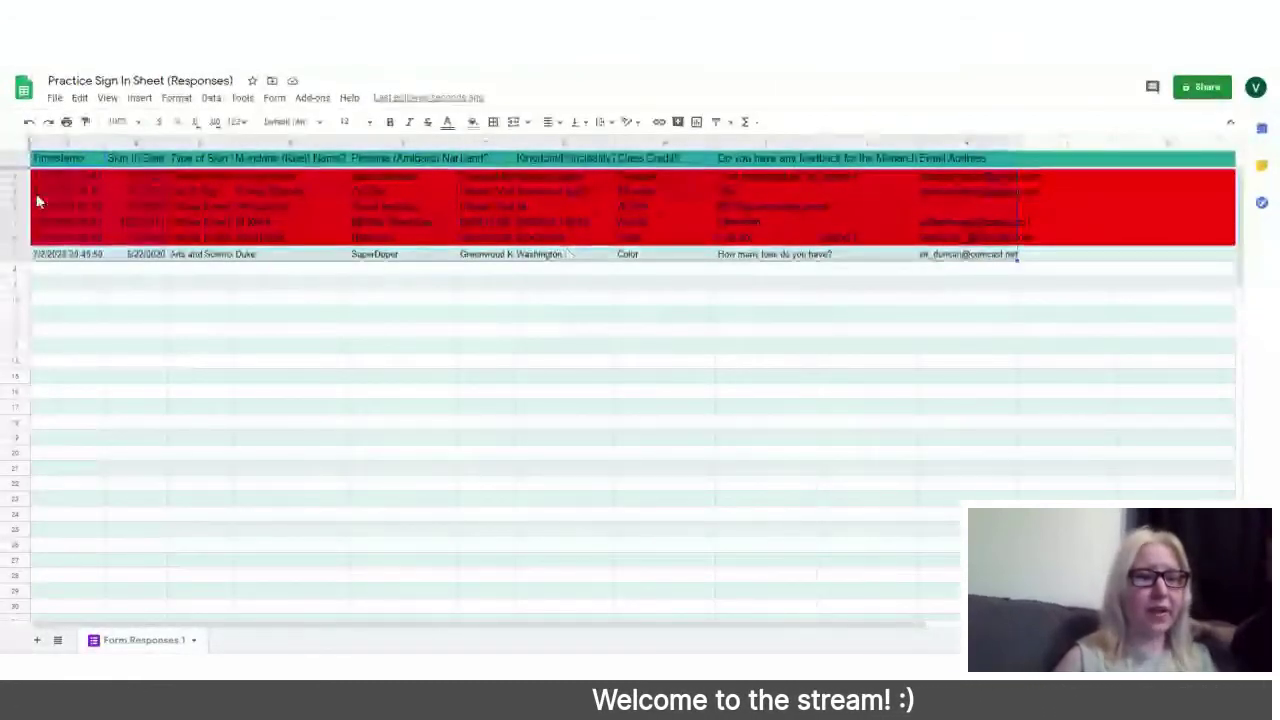
Open the print settings for the responses sheet and review the Formatting and Headers & footers options
{"action": "left_click", "coordinate": [55, 98]}
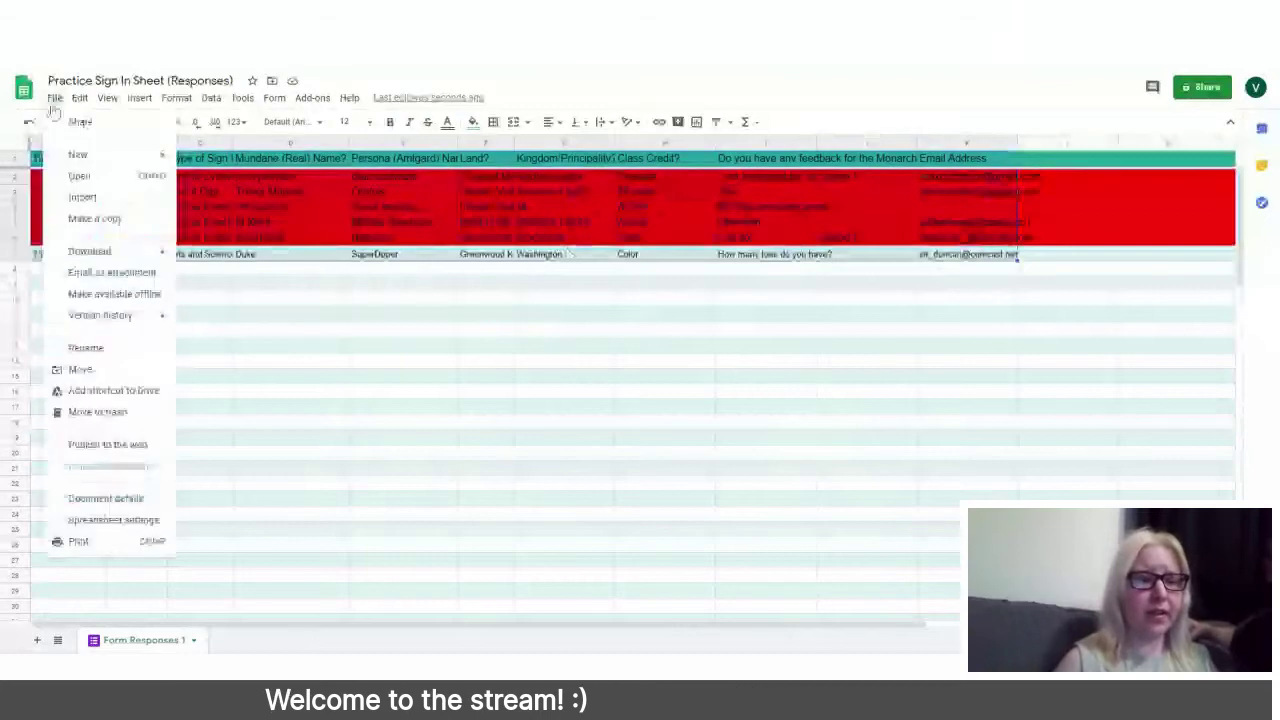
{"action": "left_click", "coordinate": [103, 545]}
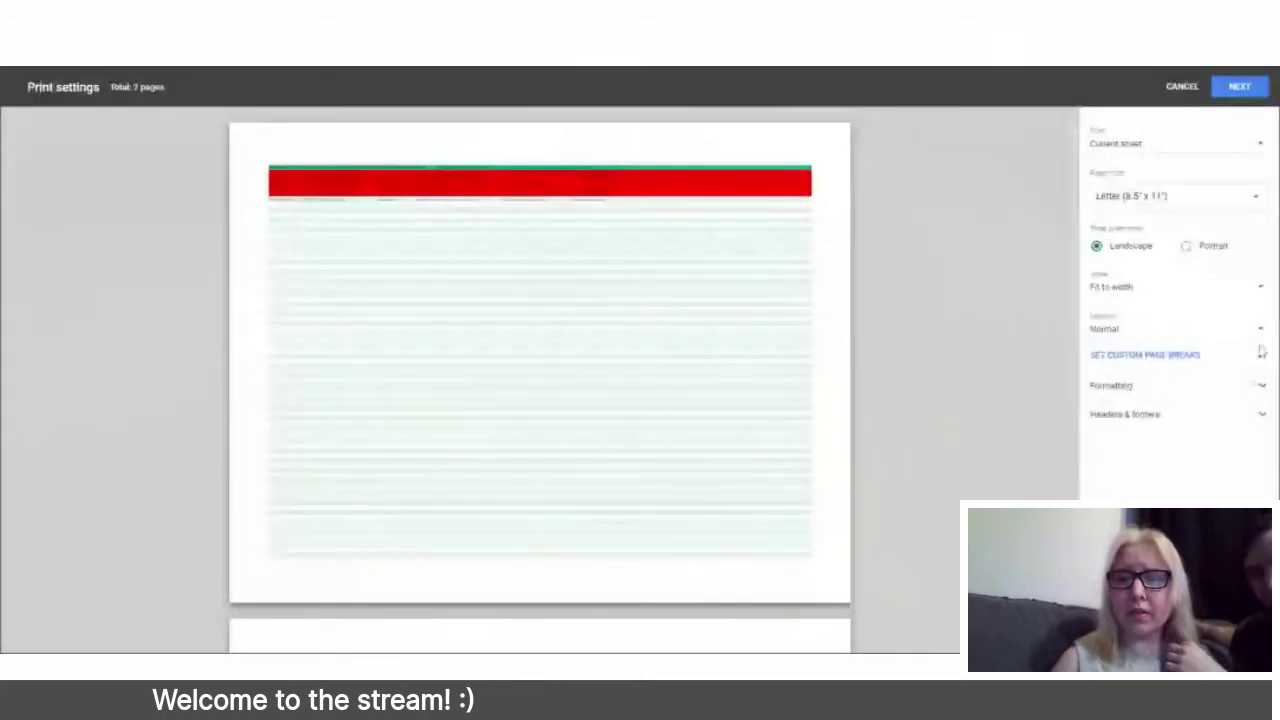
{"action": "left_click", "coordinate": [1262, 293]}
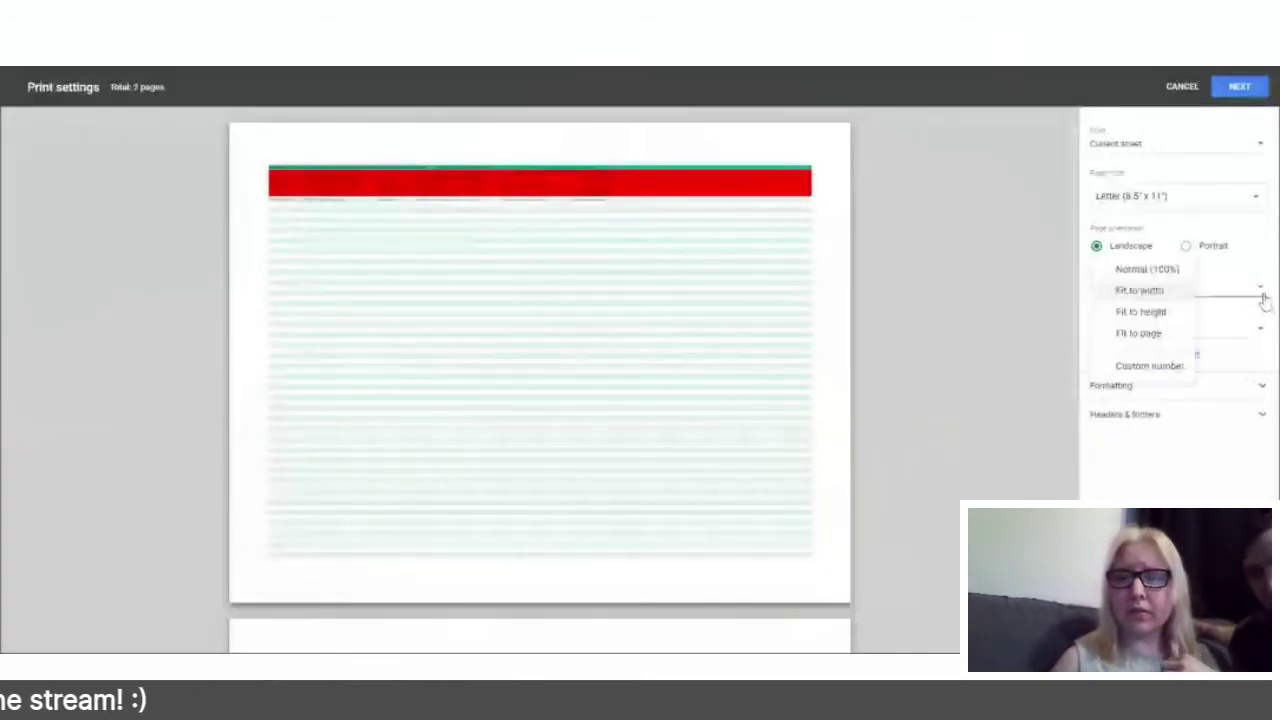
{"action": "left_click", "coordinate": [1261, 296]}
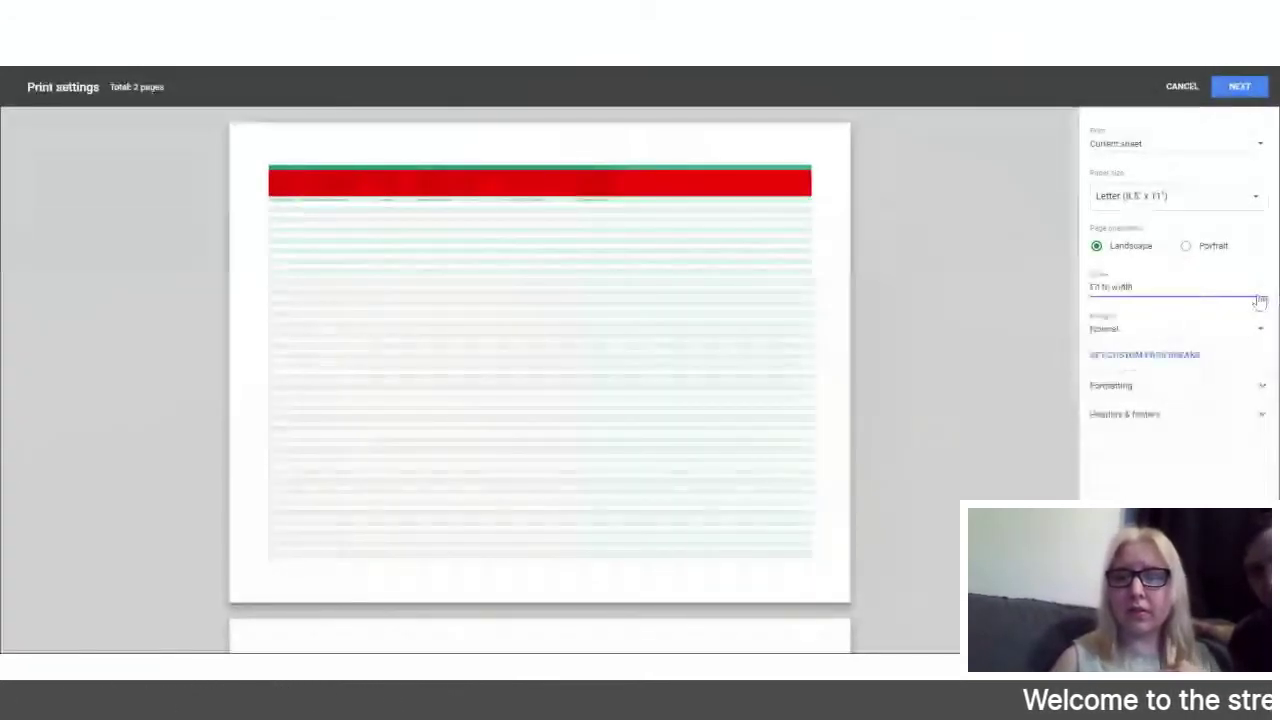
{"action": "left_click", "coordinate": [1221, 398]}
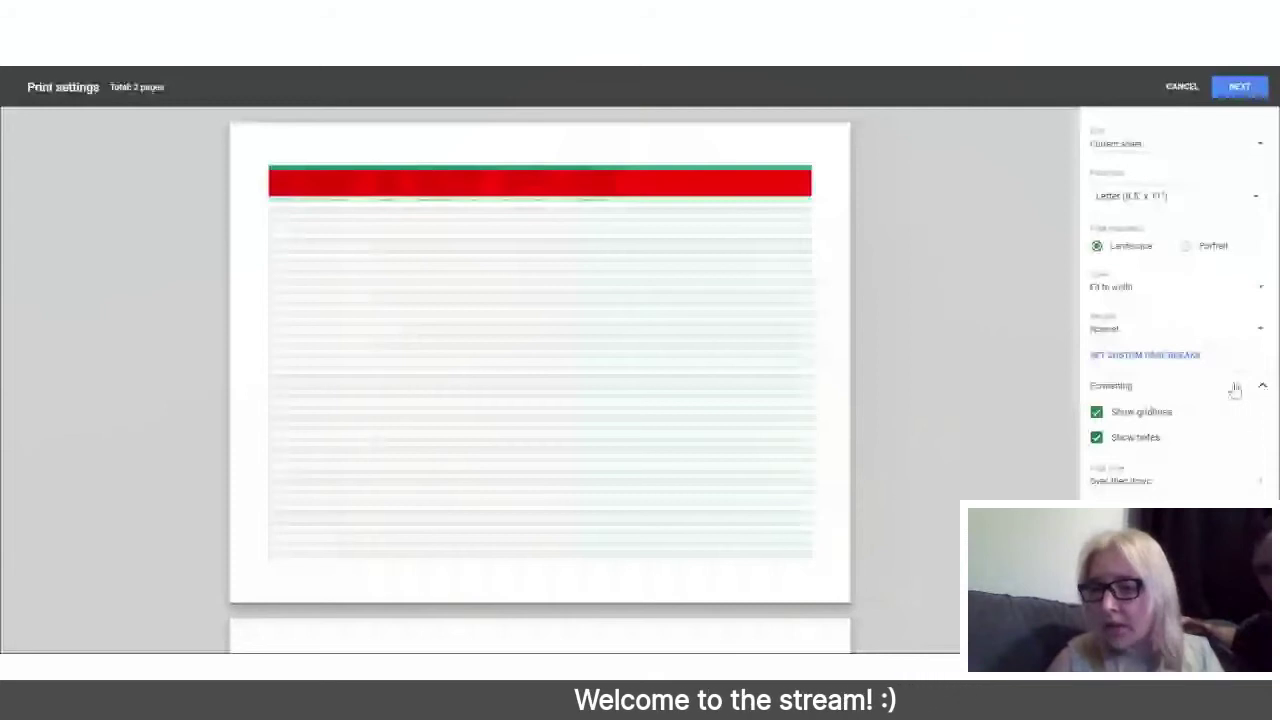
{"action": "left_click", "coordinate": [1236, 388]}
{"action": "left_click", "coordinate": [1246, 424]}
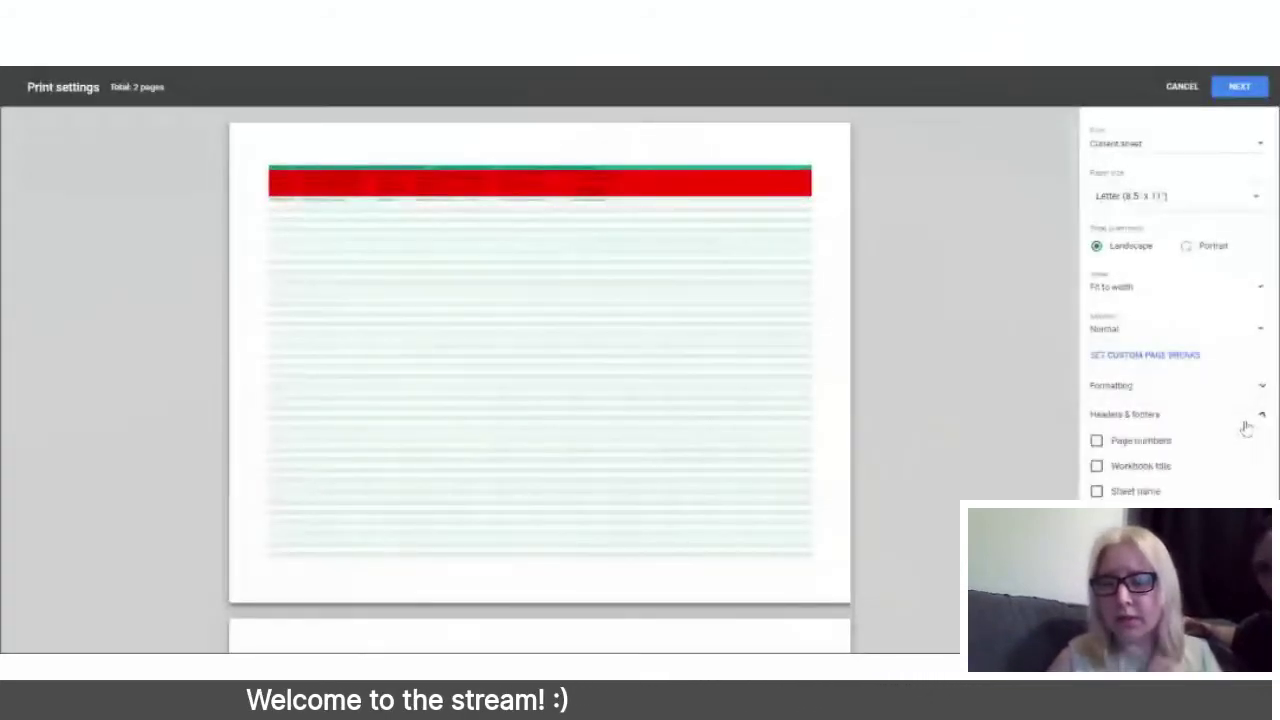
{"action": "left_click", "coordinate": [1247, 426]}
{"action": "left_click", "coordinate": [1247, 424]}
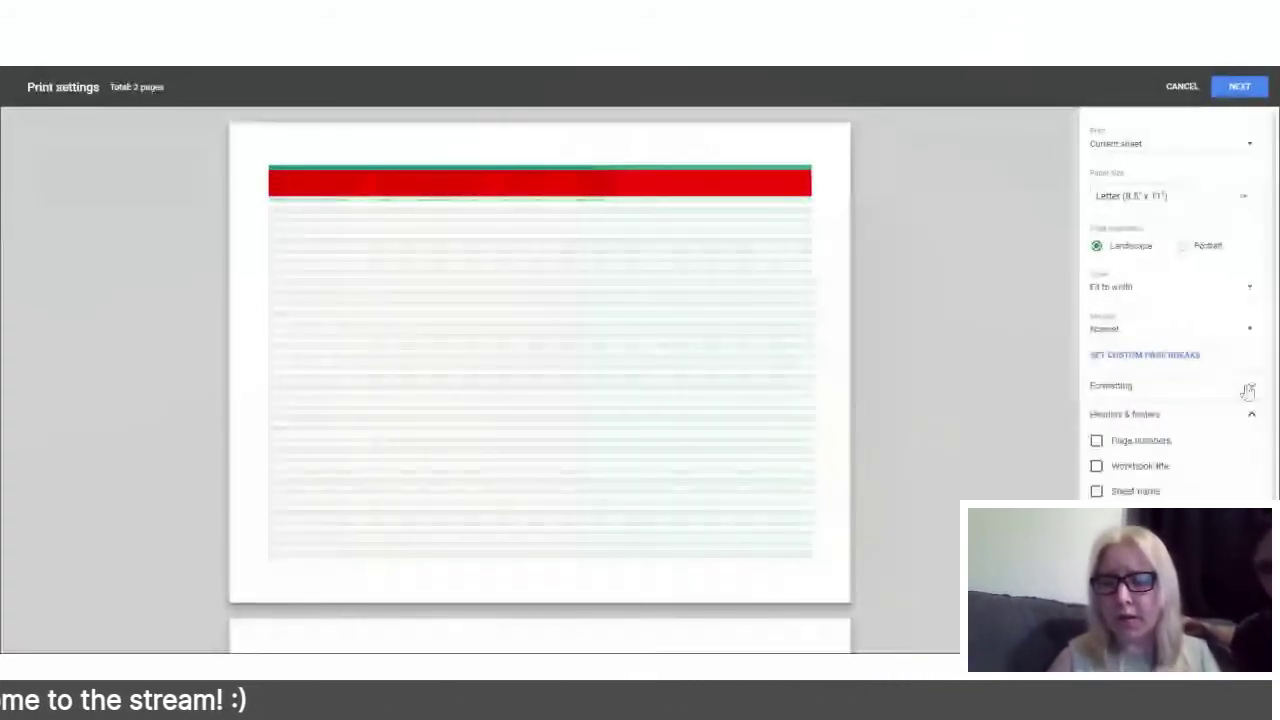
{"action": "left_click", "coordinate": [1249, 389]}
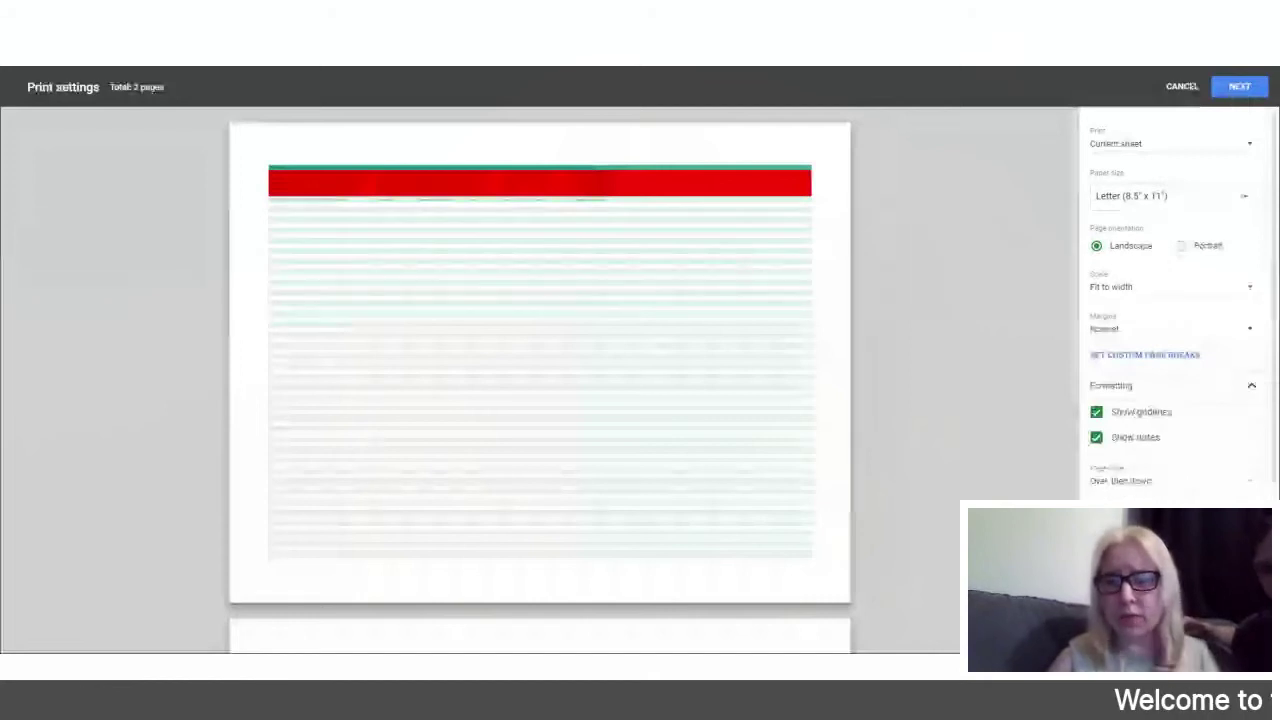
{"action": "left_click", "coordinate": [1250, 389]}
Keep Normal margins and scale the landscape printout to fit height on one page
{"action": "left_click", "coordinate": [1249, 333]}
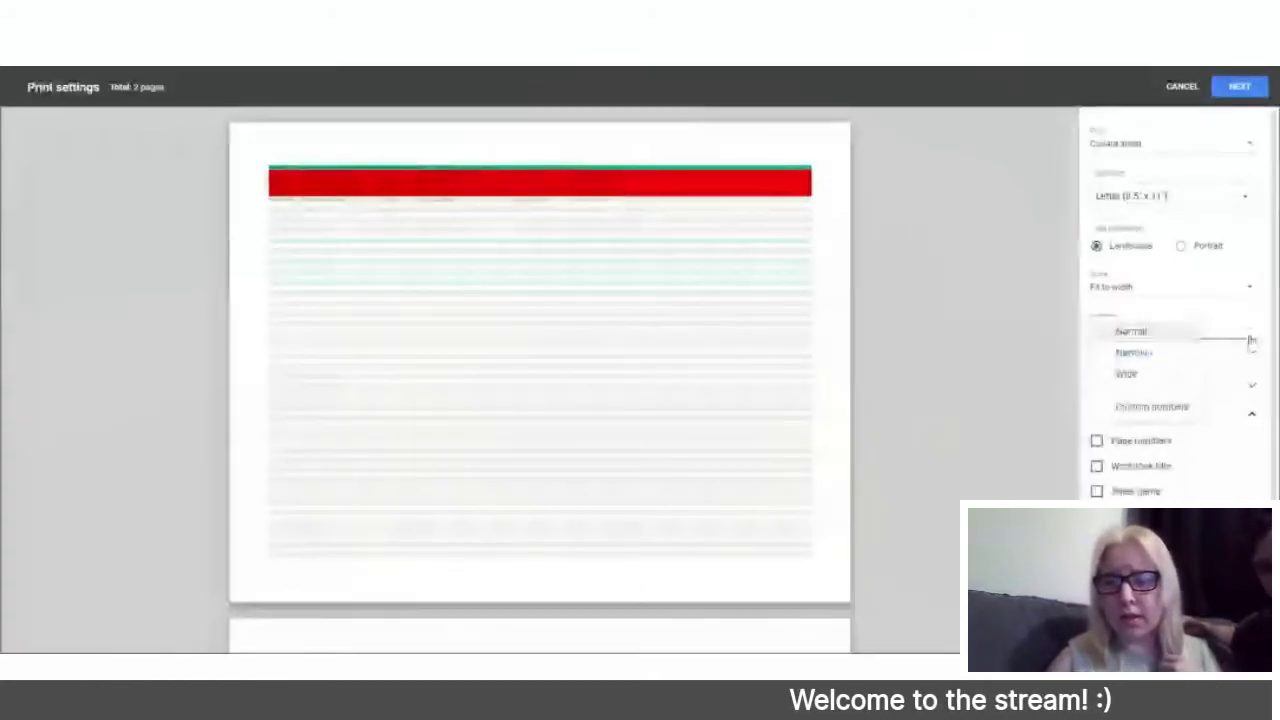
{"action": "left_click", "coordinate": [1250, 340]}
{"action": "left_click", "coordinate": [1245, 290]}
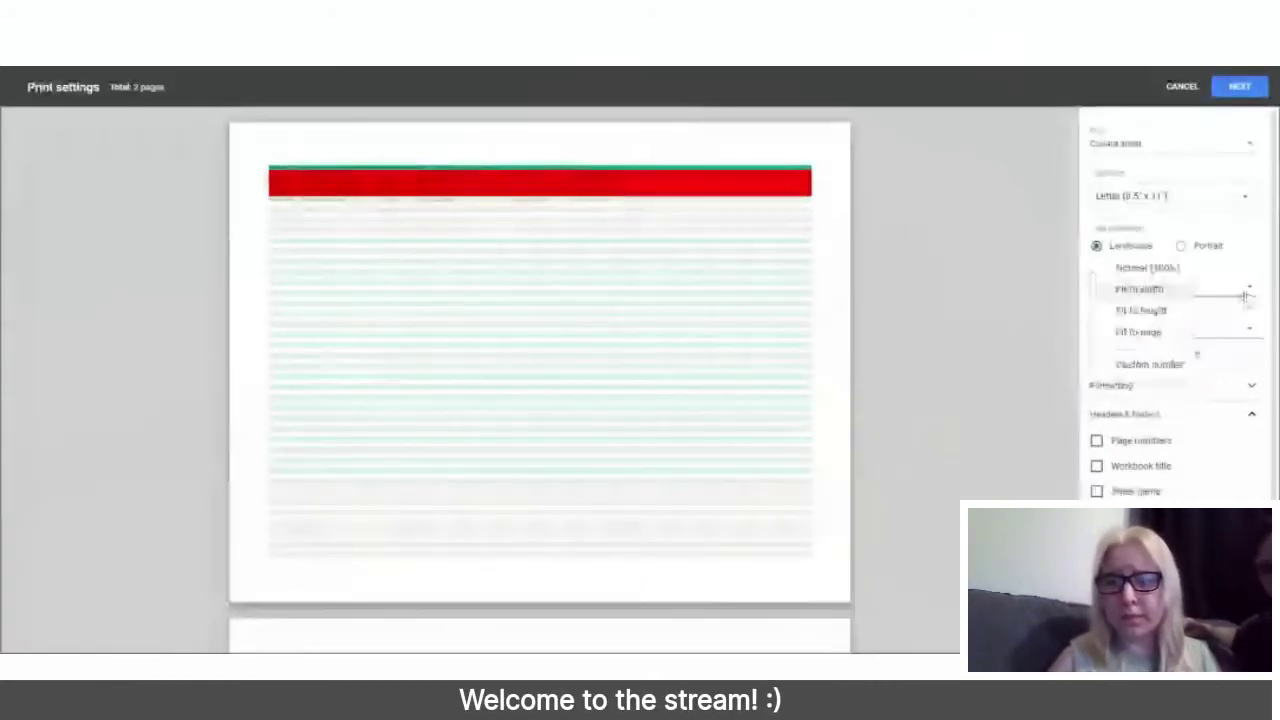
{"action": "left_click", "coordinate": [1141, 311]}
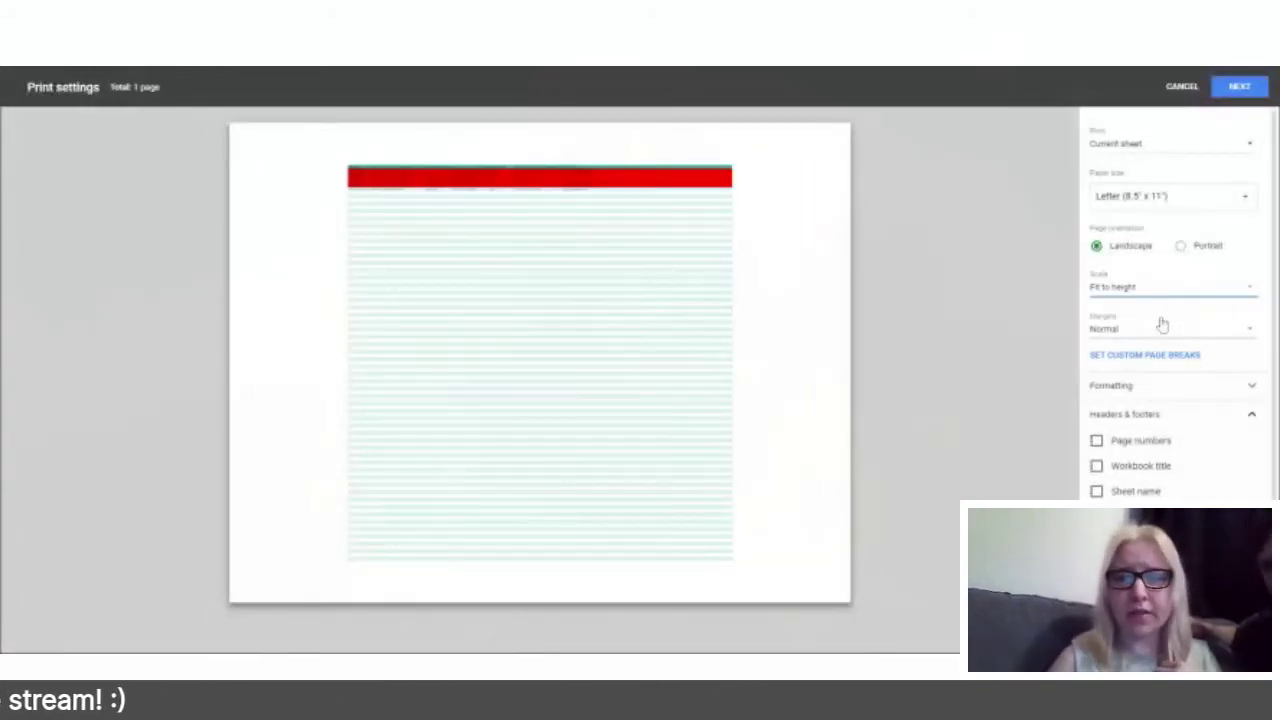
{"action": "left_click", "coordinate": [1174, 289]}
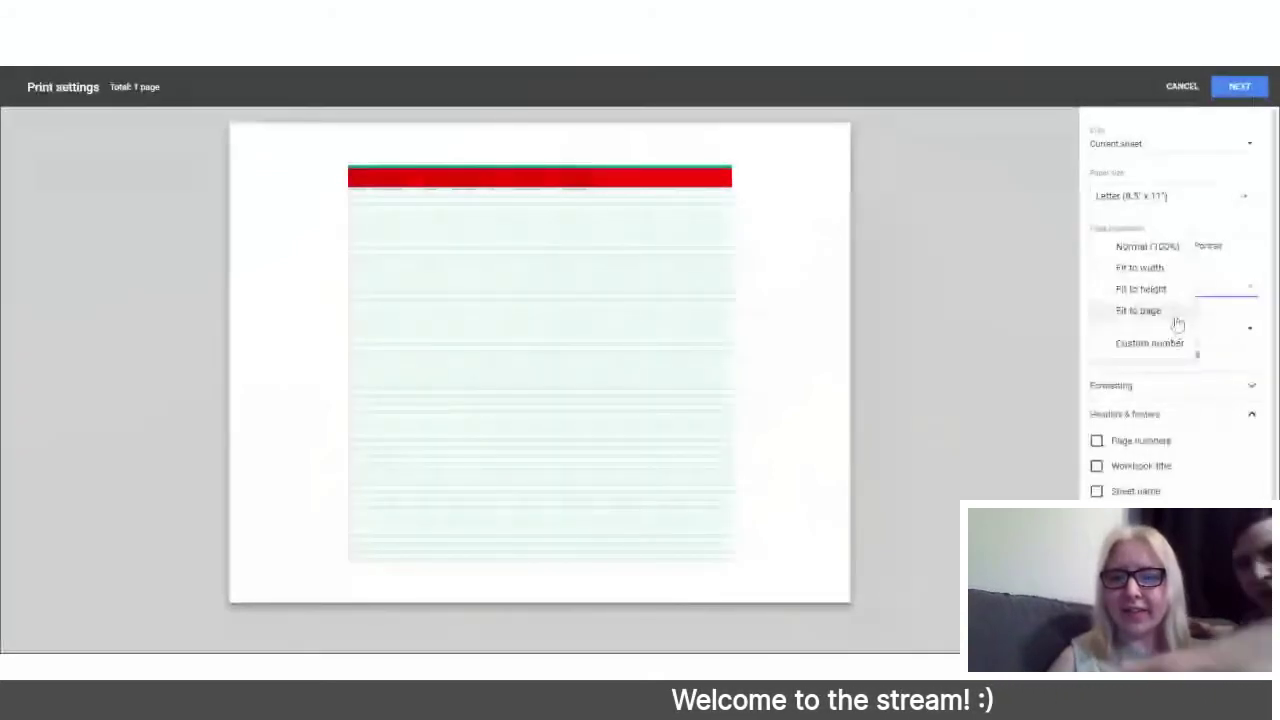
{"action": "left_click", "coordinate": [1186, 143]}
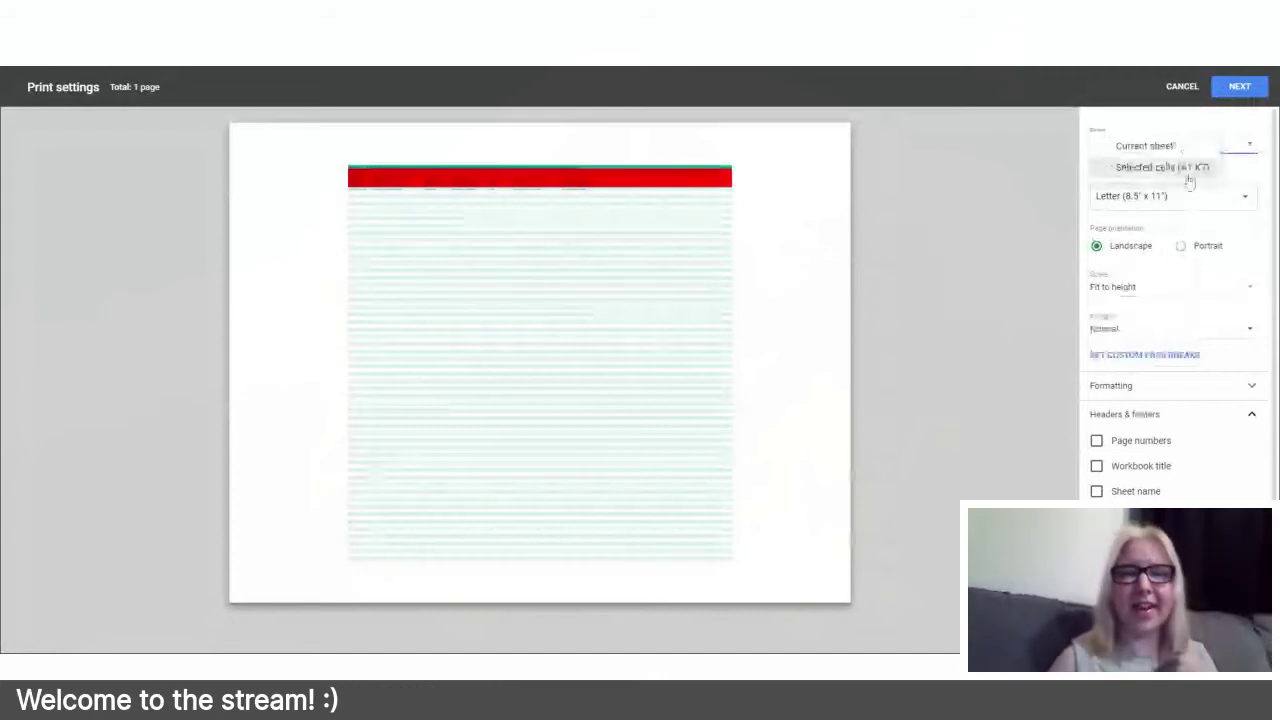
Print only the selected cells A1:K7, scroll through the preview, then return to the form
{"action": "left_click", "coordinate": [1185, 168]}
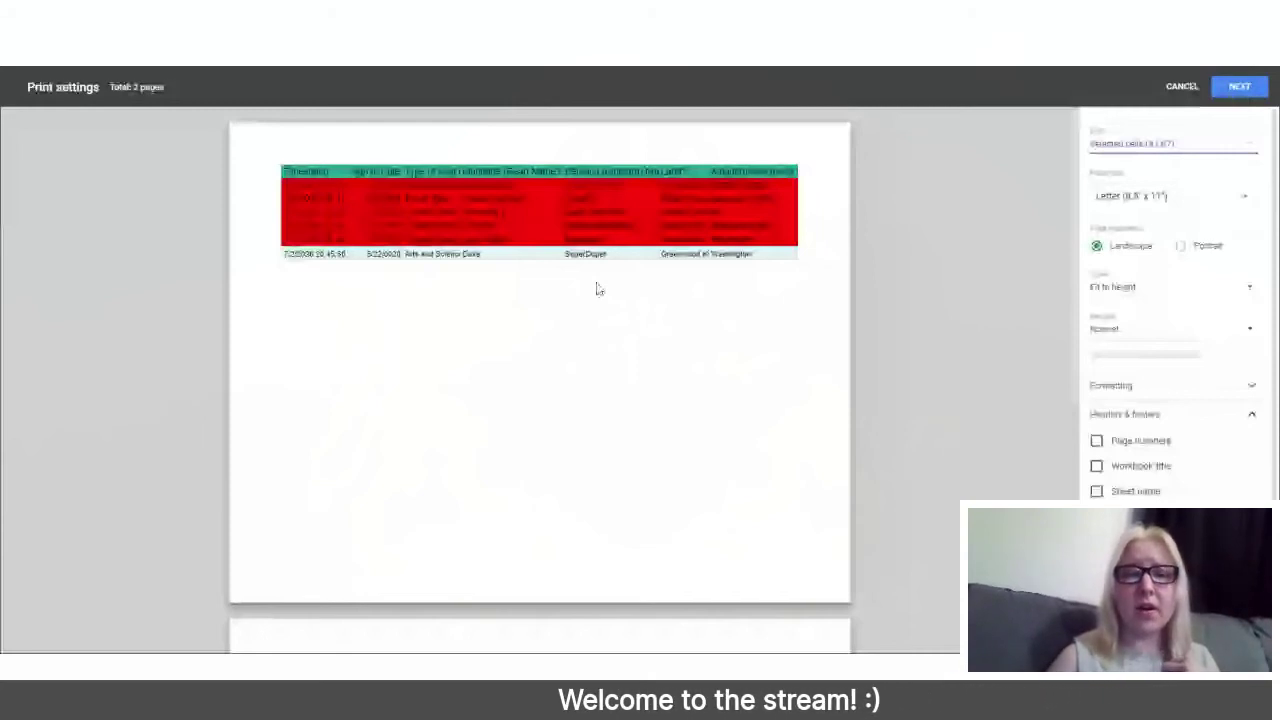
{"action": "scroll", "coordinate": [951, 423], "scroll_direction": "down", "scroll_amount": 5}
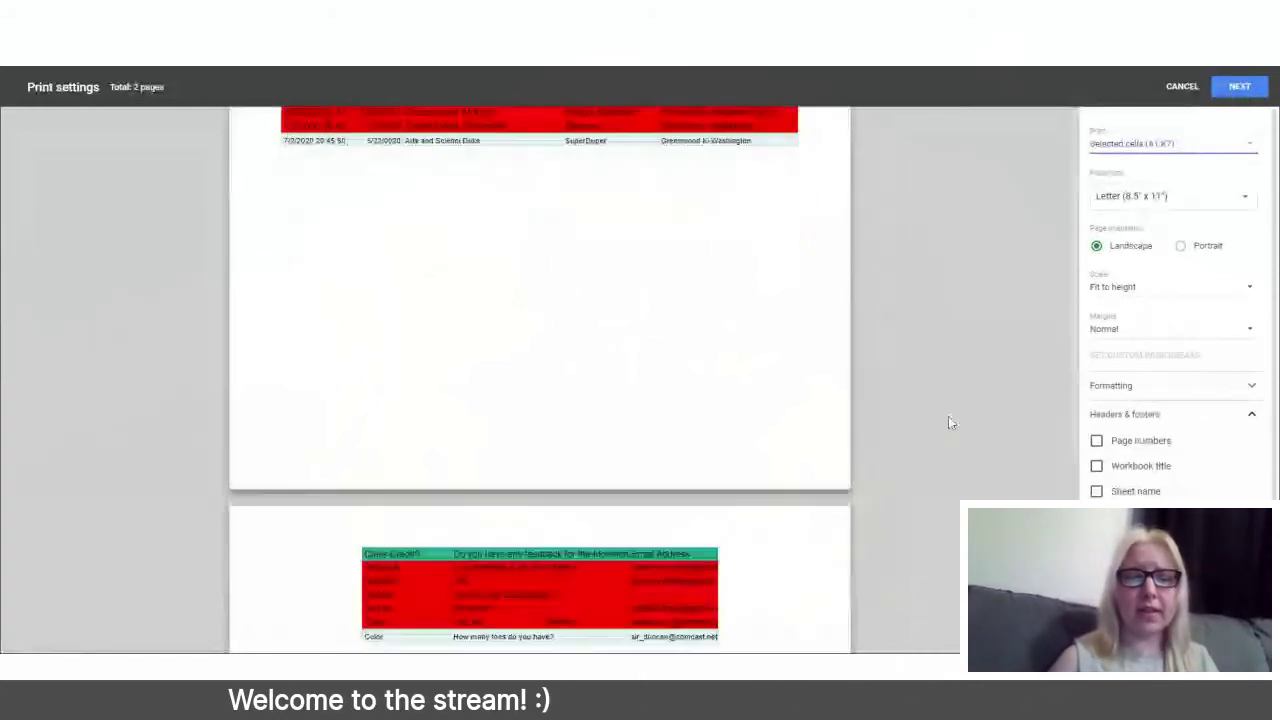
{"action": "scroll", "coordinate": [698, 507], "scroll_direction": "down", "scroll_amount": 2}
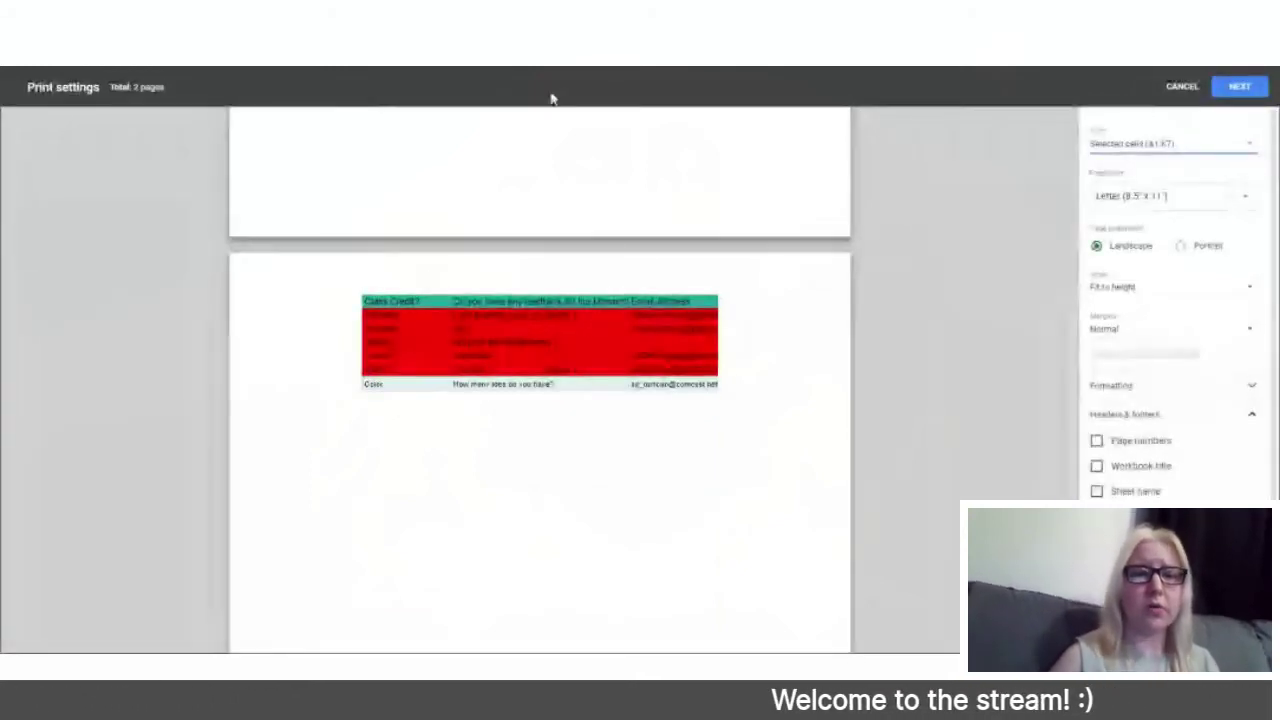
{"action": "scroll", "coordinate": [497, 200], "scroll_direction": "up", "scroll_amount": 7}
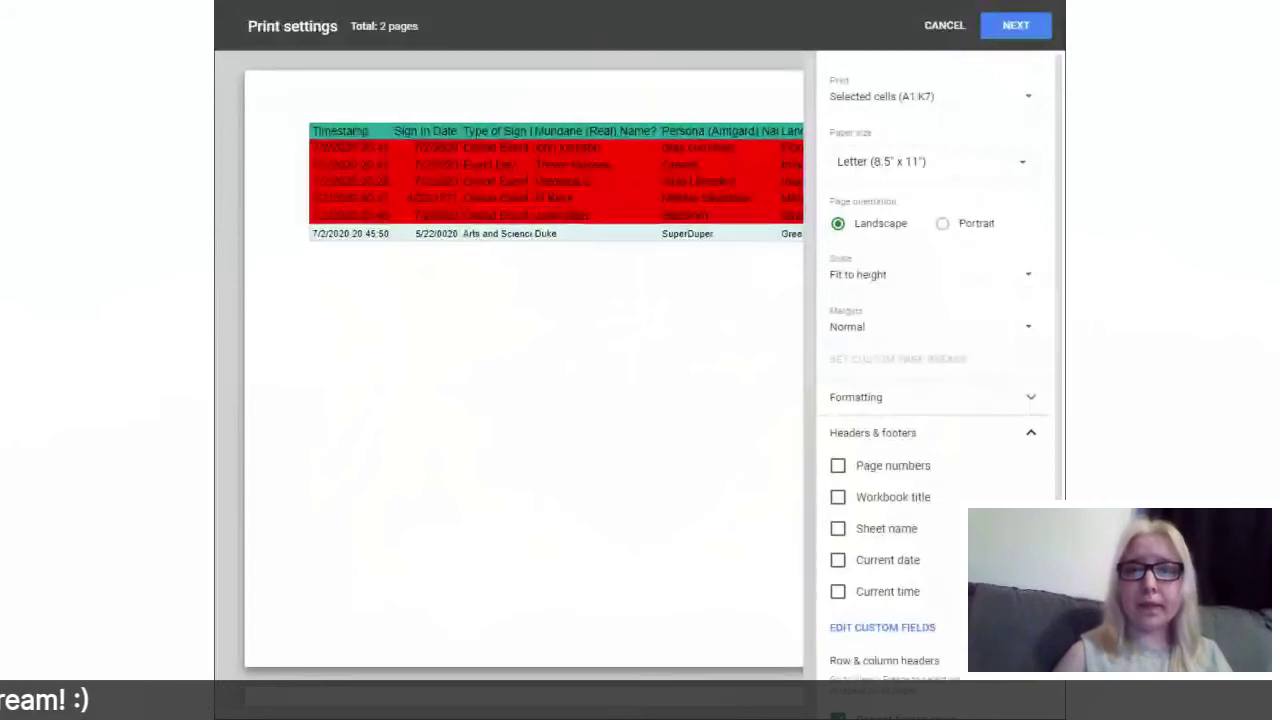
{"action": "key", "text": "ctrl+Tab"}
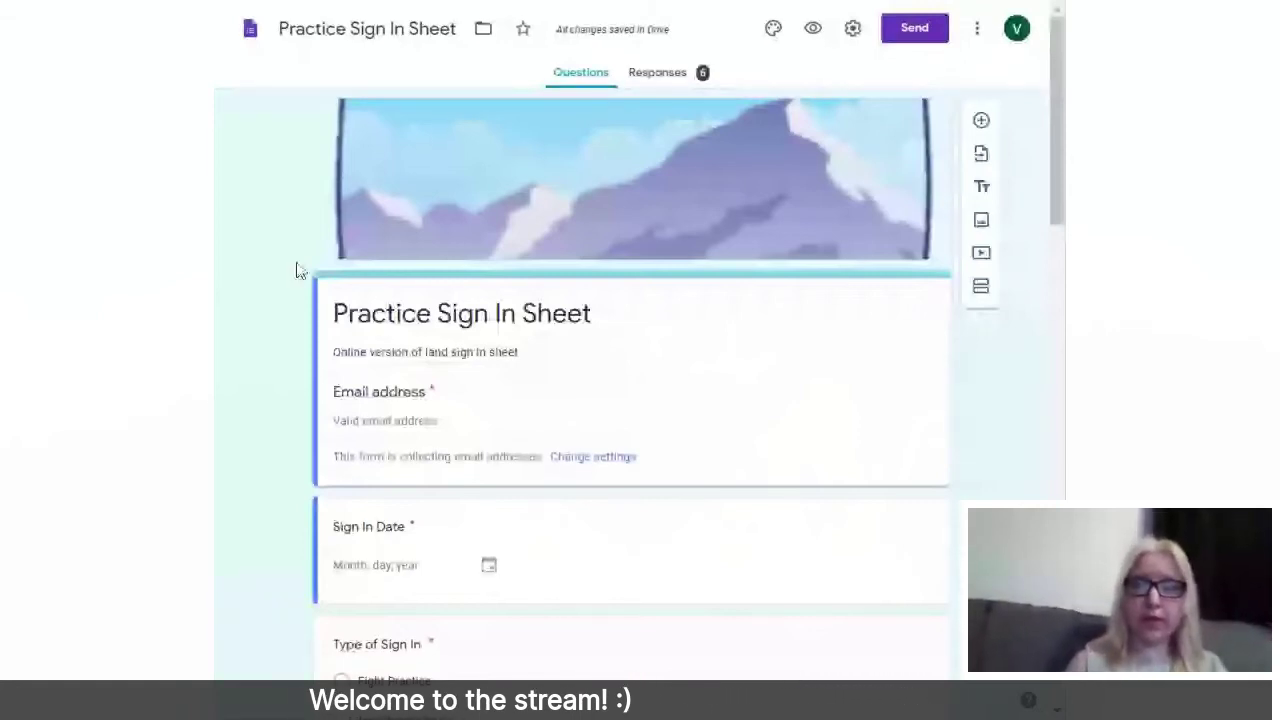
Delete the blank untitled multiple-choice question below the Monarch team feedback question
{"action": "scroll", "coordinate": [643, 430], "scroll_direction": "down", "scroll_amount": 2}
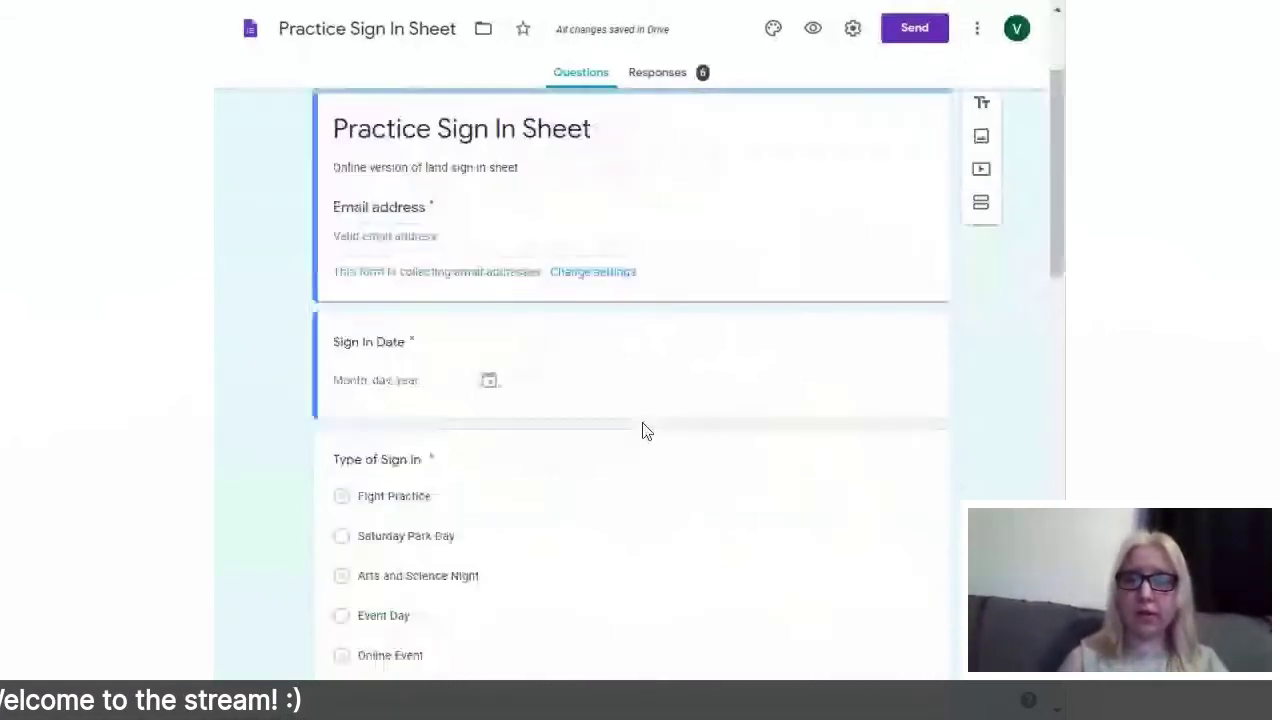
{"action": "scroll", "coordinate": [643, 430], "scroll_direction": "down", "scroll_amount": 10}
{"action": "scroll", "coordinate": [643, 430], "scroll_direction": "up", "scroll_amount": 12}
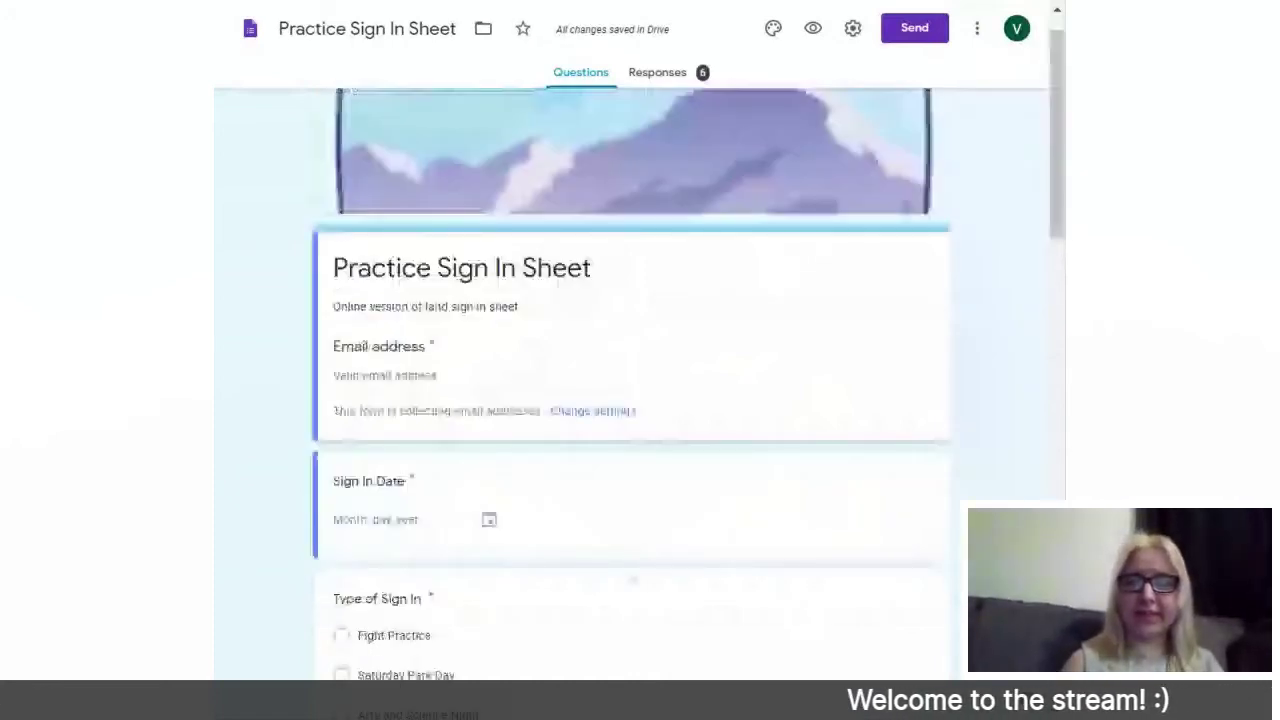
{"action": "scroll", "coordinate": [631, 350], "scroll_direction": "up", "scroll_amount": 1}
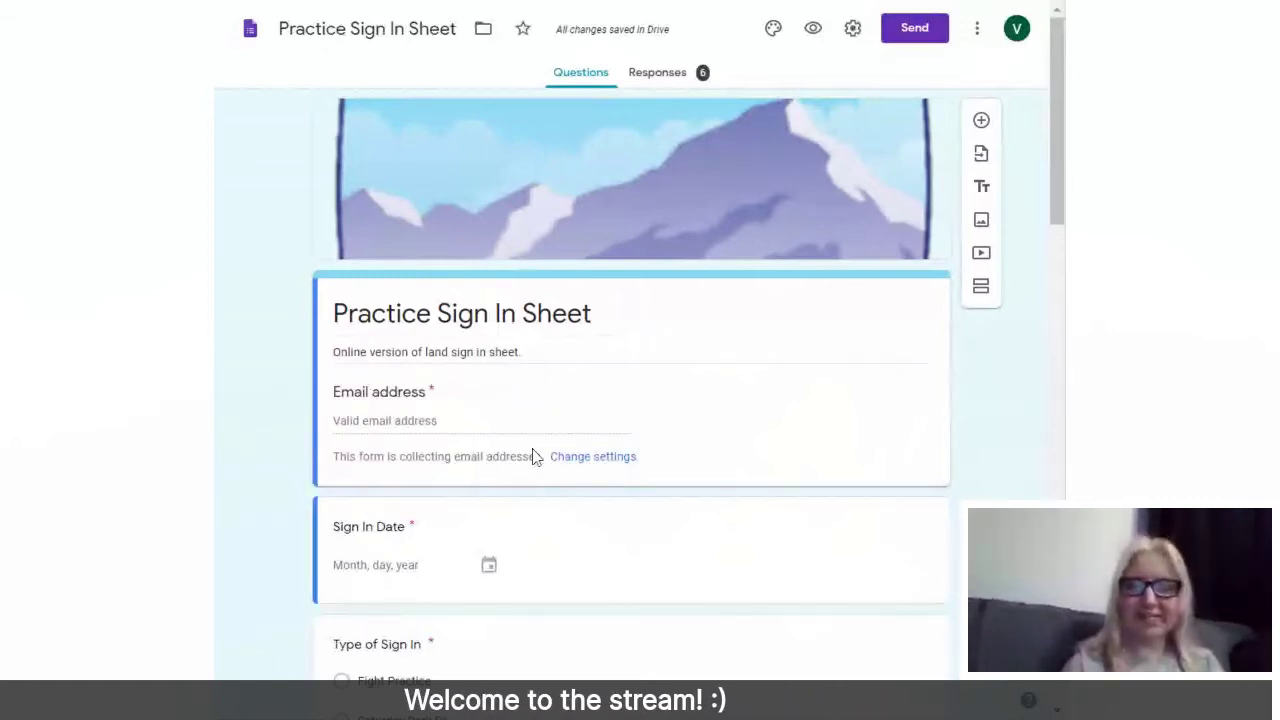
{"action": "scroll", "coordinate": [533, 456], "scroll_direction": "down", "scroll_amount": 15}
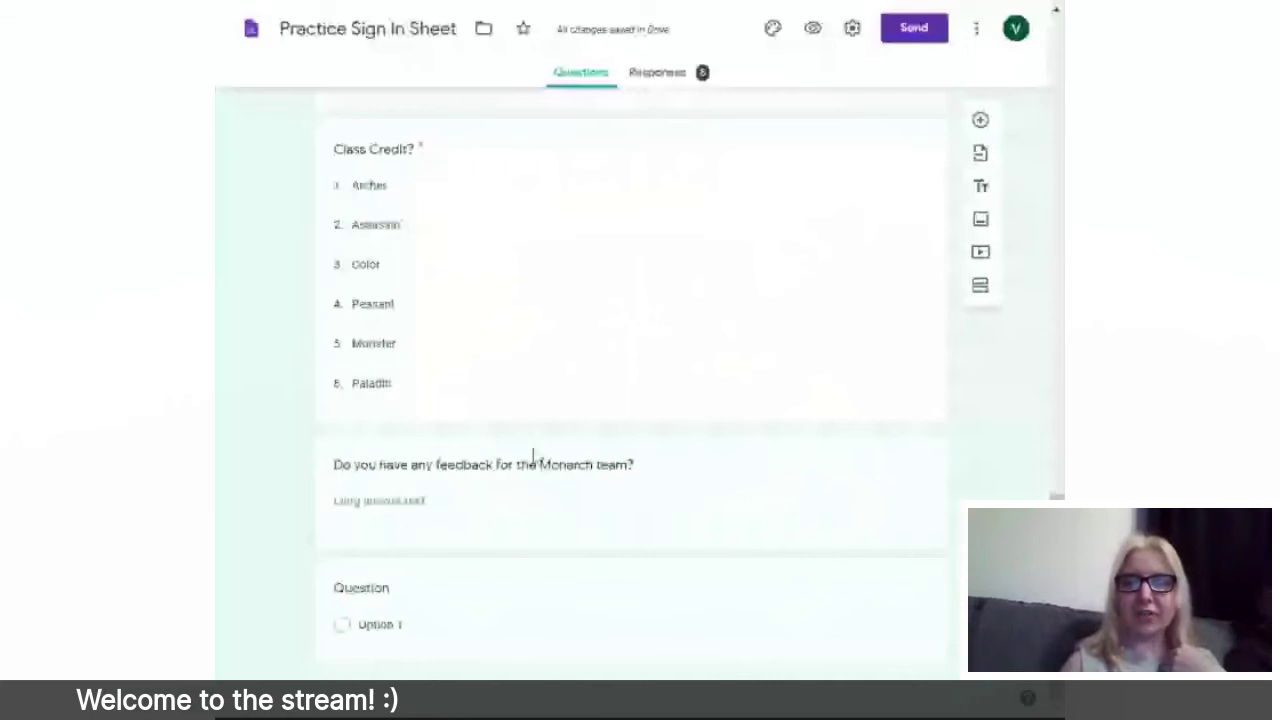
{"action": "left_click", "coordinate": [624, 564]}
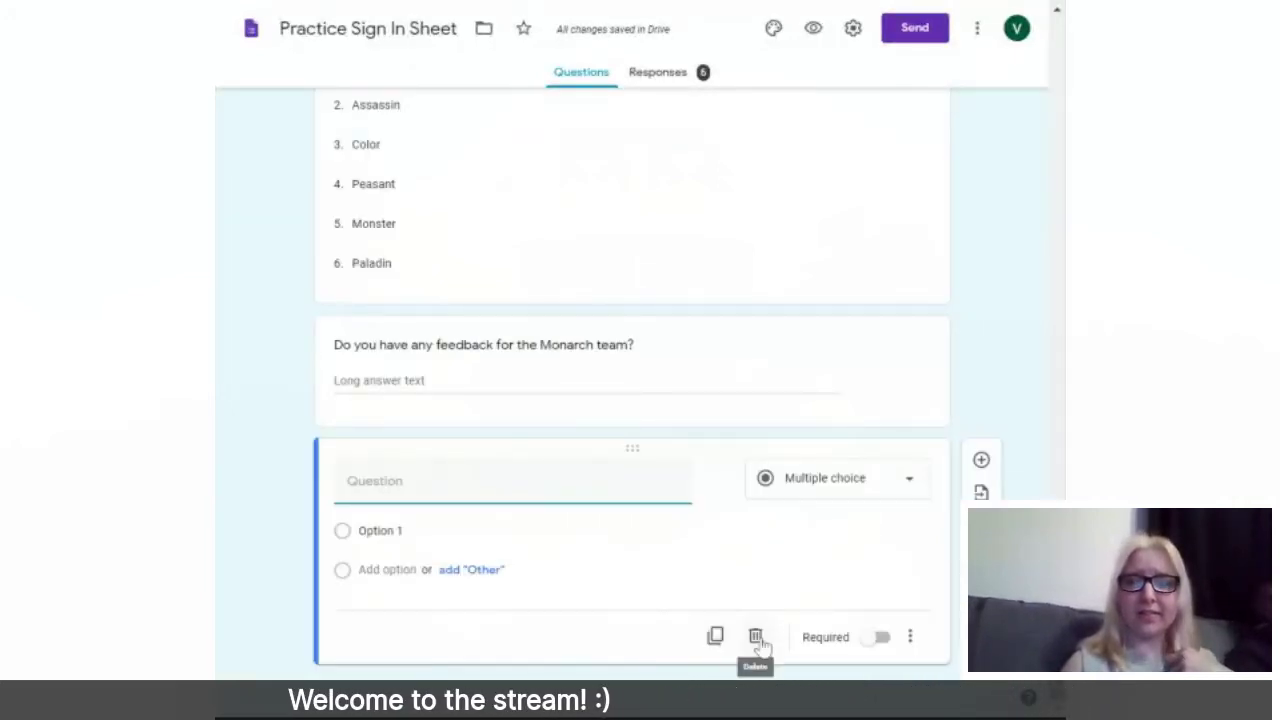
{"action": "left_click", "coordinate": [756, 638]}
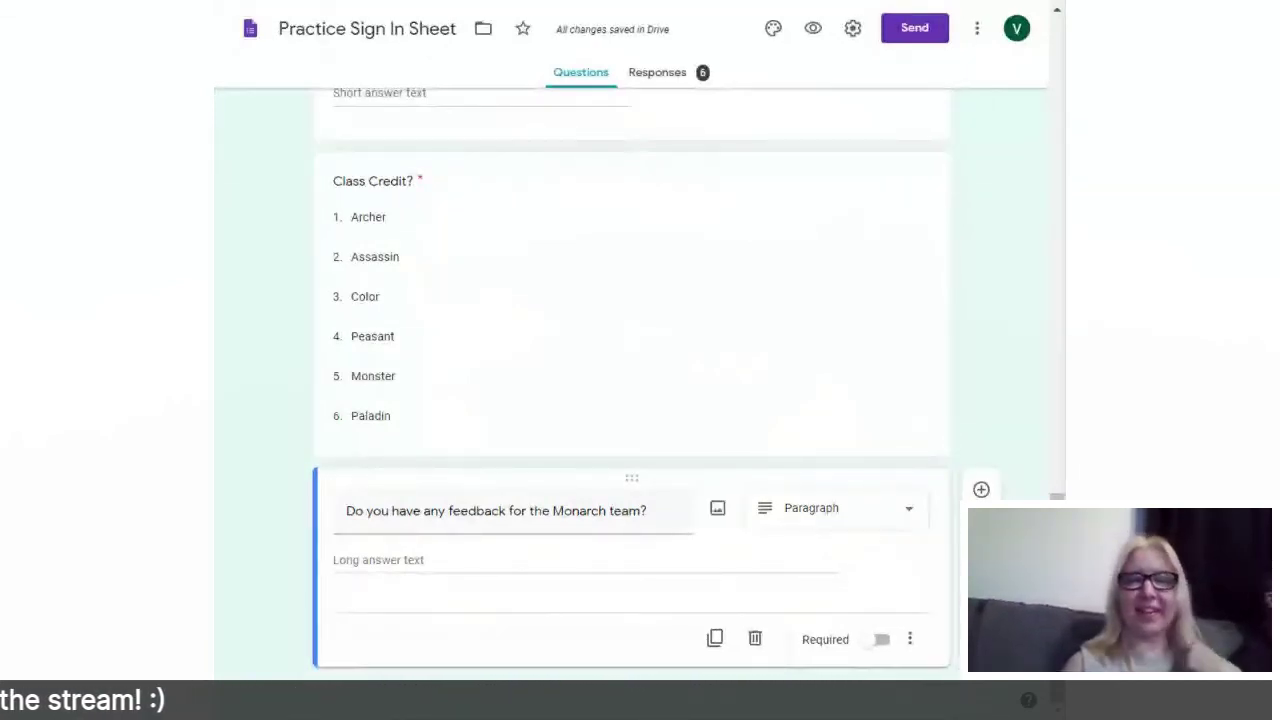
Browse the Responses summary charts for all 6 responses, then return to the top
{"action": "left_click", "coordinate": [656, 76]}
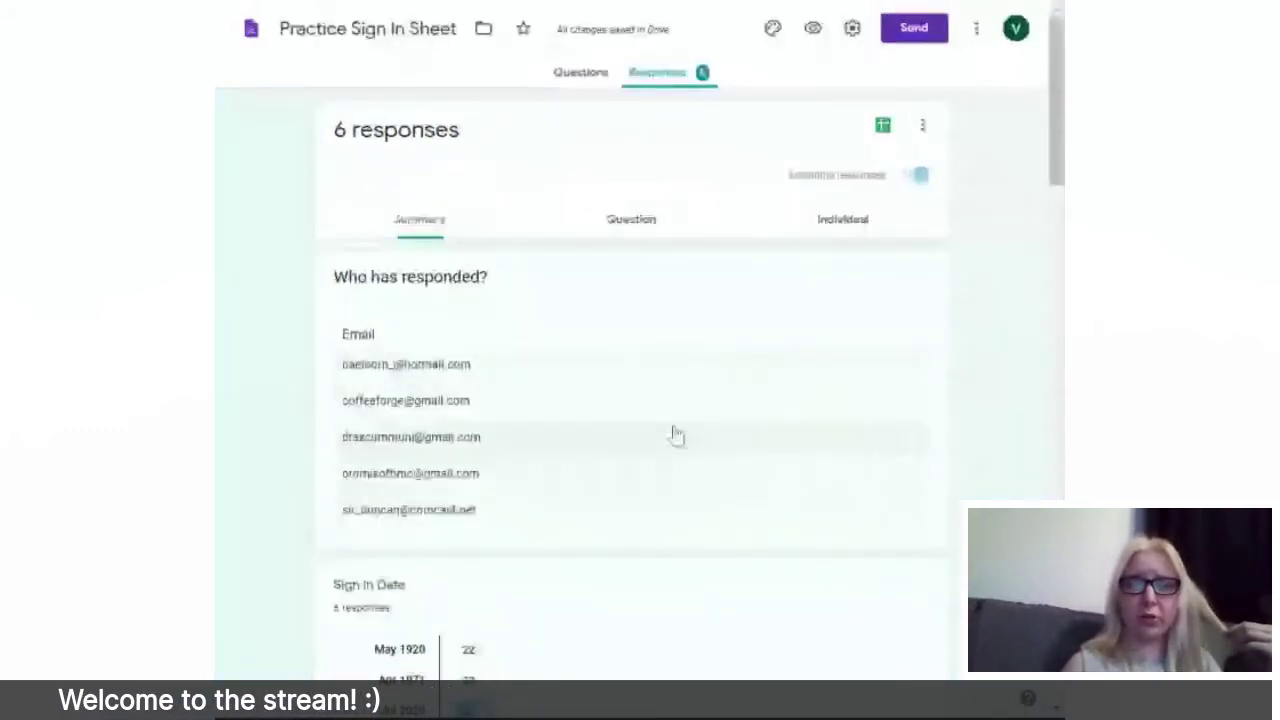
{"action": "scroll", "coordinate": [675, 435], "scroll_direction": "down", "scroll_amount": 6}
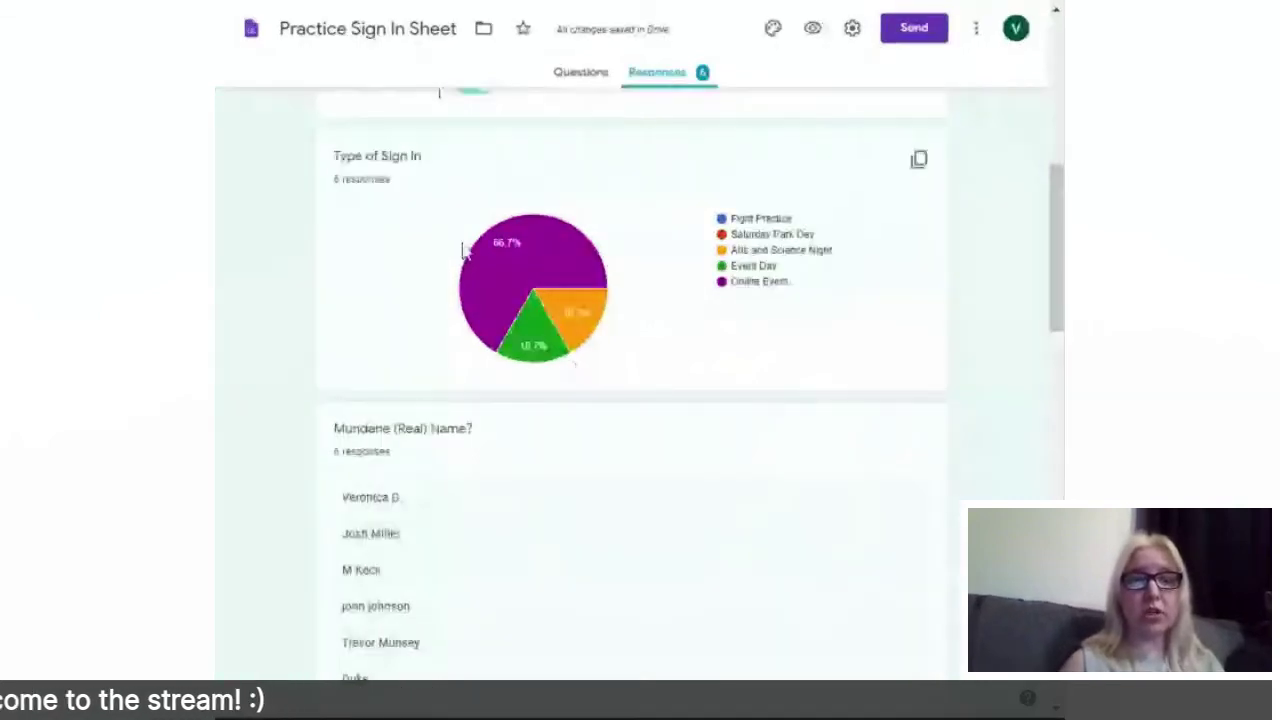
{"action": "mouse_move", "coordinate": [595, 278]}
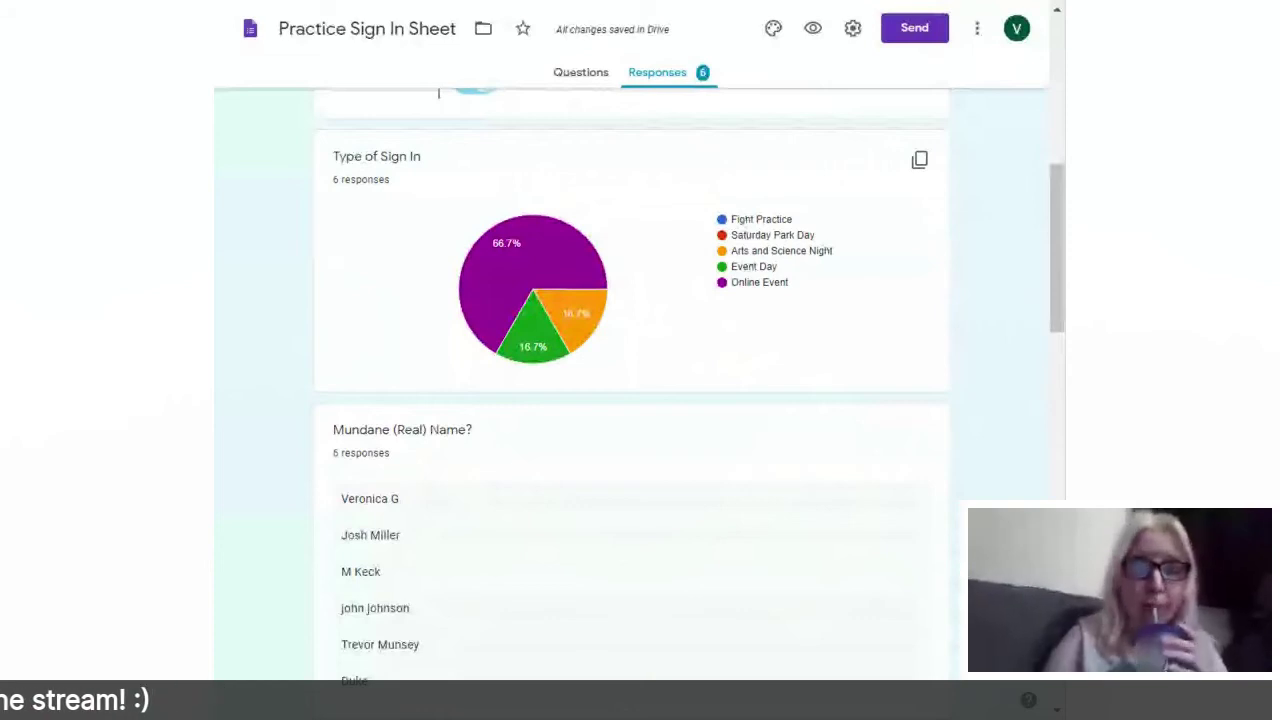
{"action": "scroll", "coordinate": [689, 389], "scroll_direction": "down", "scroll_amount": 9}
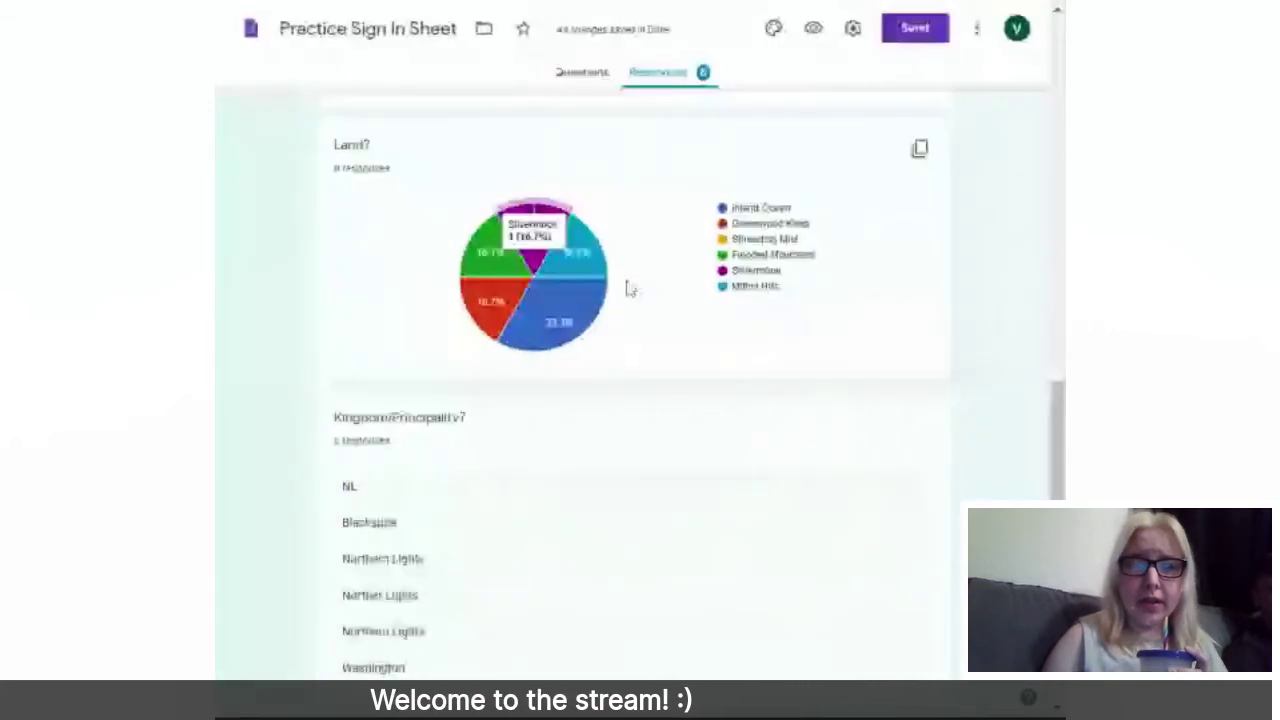
{"action": "scroll", "coordinate": [626, 286], "scroll_direction": "down", "scroll_amount": 5}
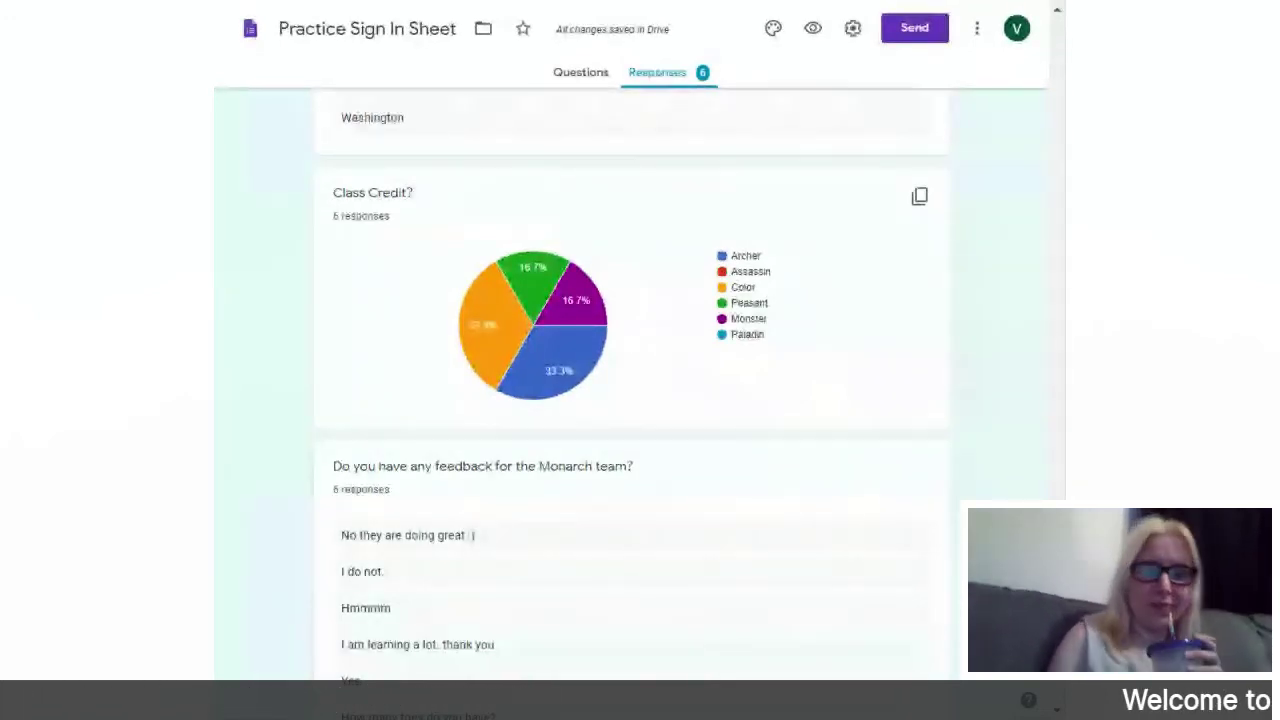
{"action": "scroll", "coordinate": [671, 357], "scroll_direction": "down", "scroll_amount": 1}
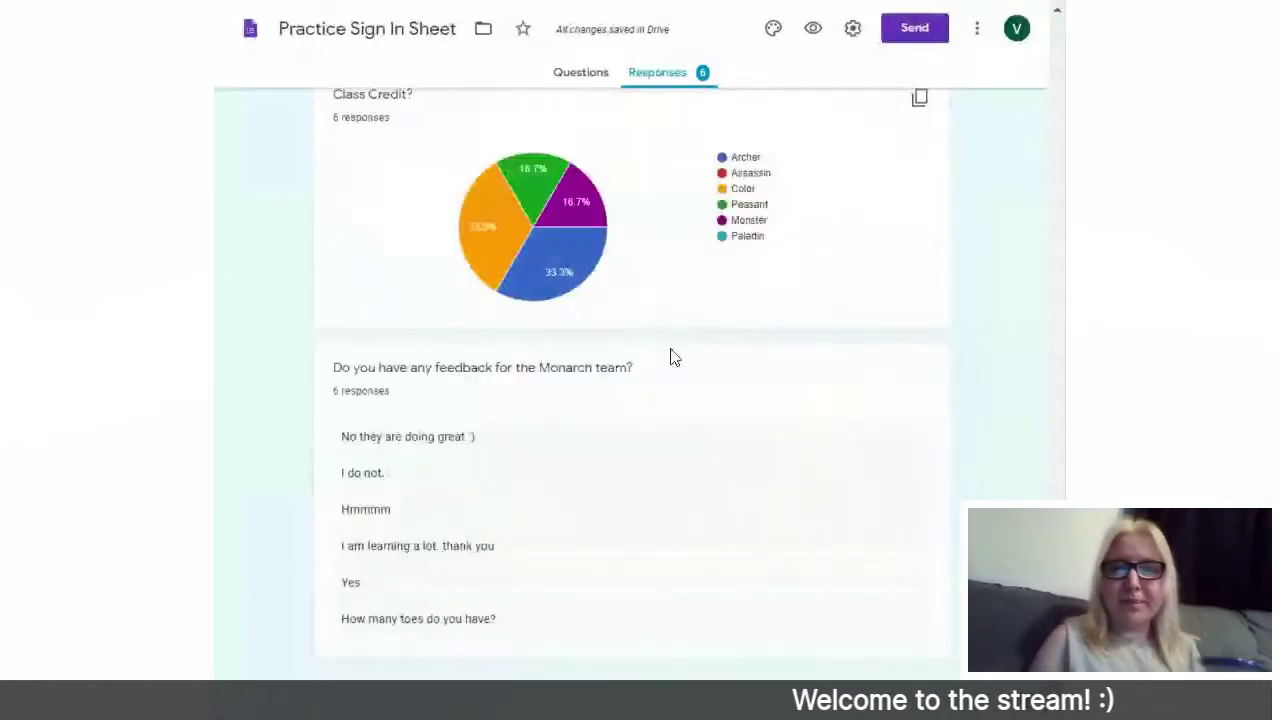
{"action": "scroll", "coordinate": [671, 357], "scroll_direction": "up", "scroll_amount": 4}
{"action": "scroll", "coordinate": [671, 357], "scroll_direction": "up", "scroll_amount": 10}
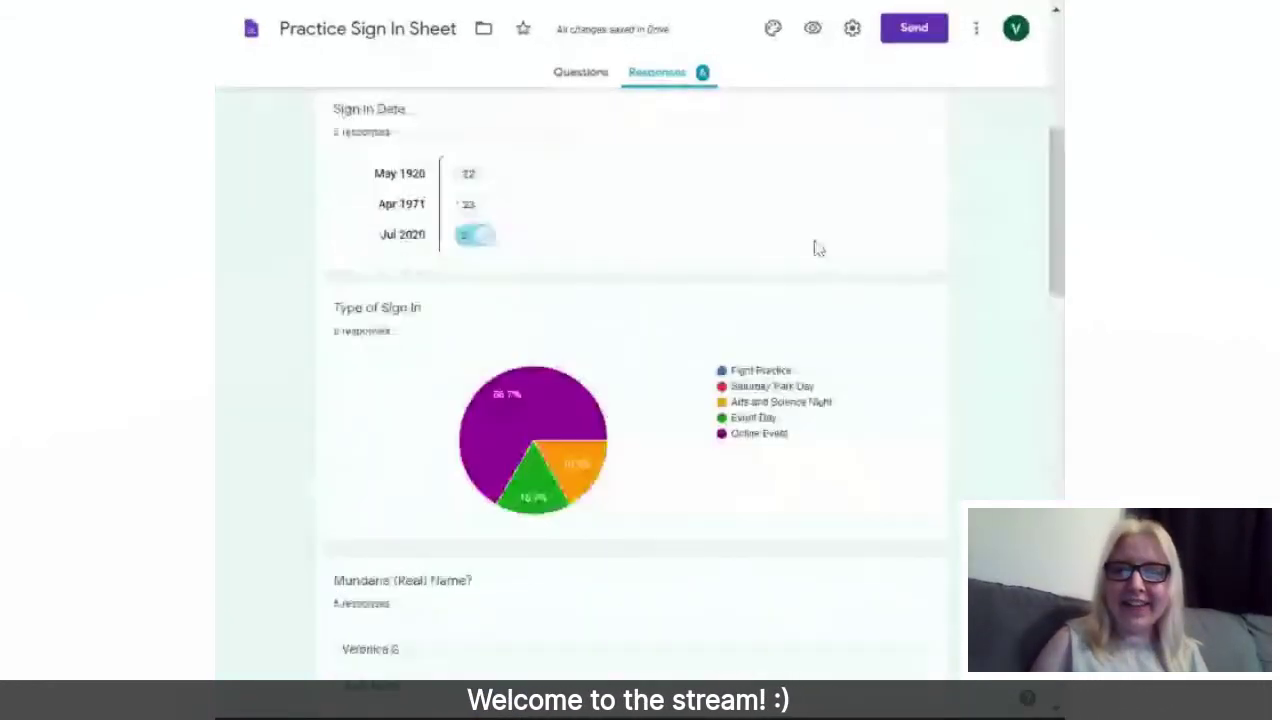
{"action": "scroll", "coordinate": [813, 249], "scroll_direction": "up", "scroll_amount": 5}
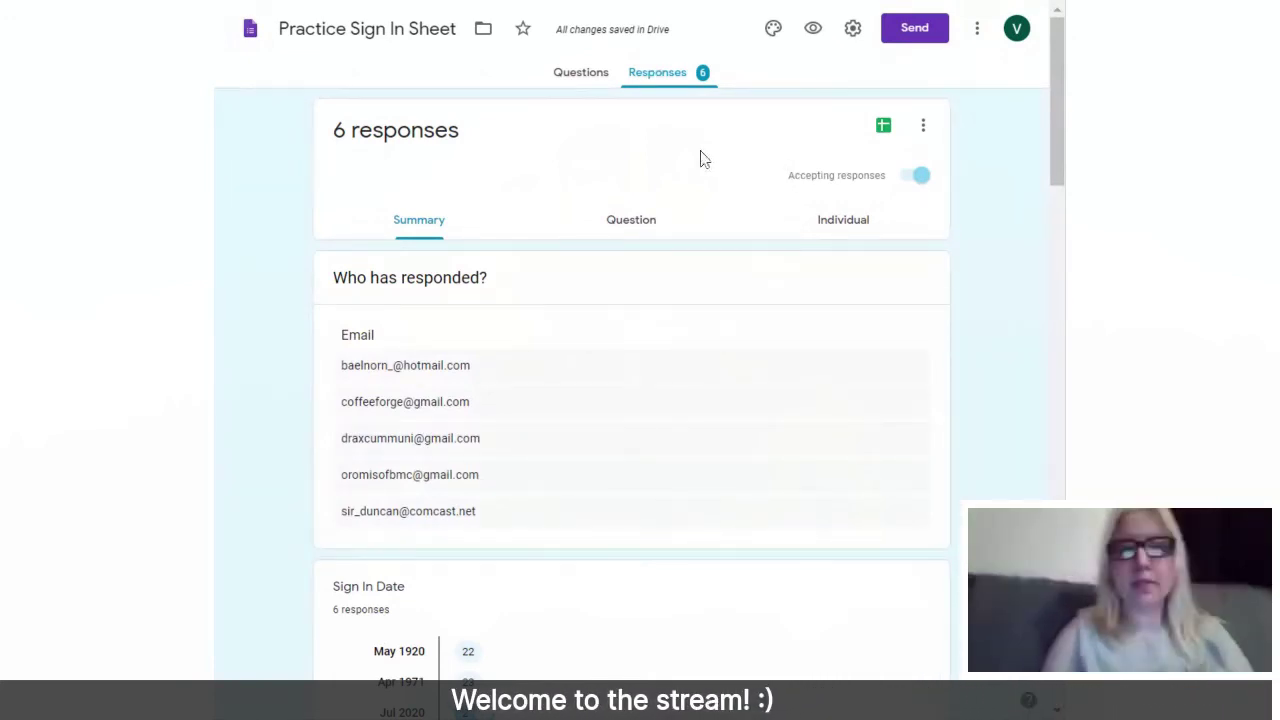
{"action": "left_click", "coordinate": [603, 78]}
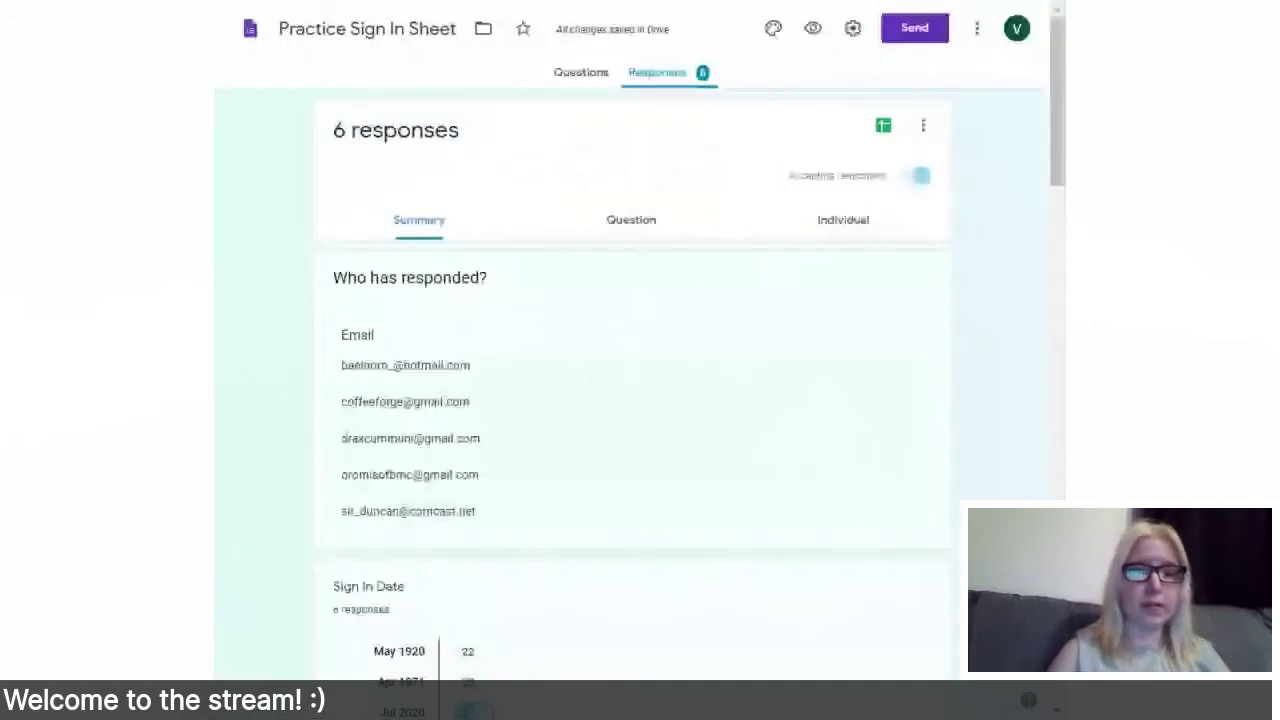
{"action": "left_click", "coordinate": [921, 176]}
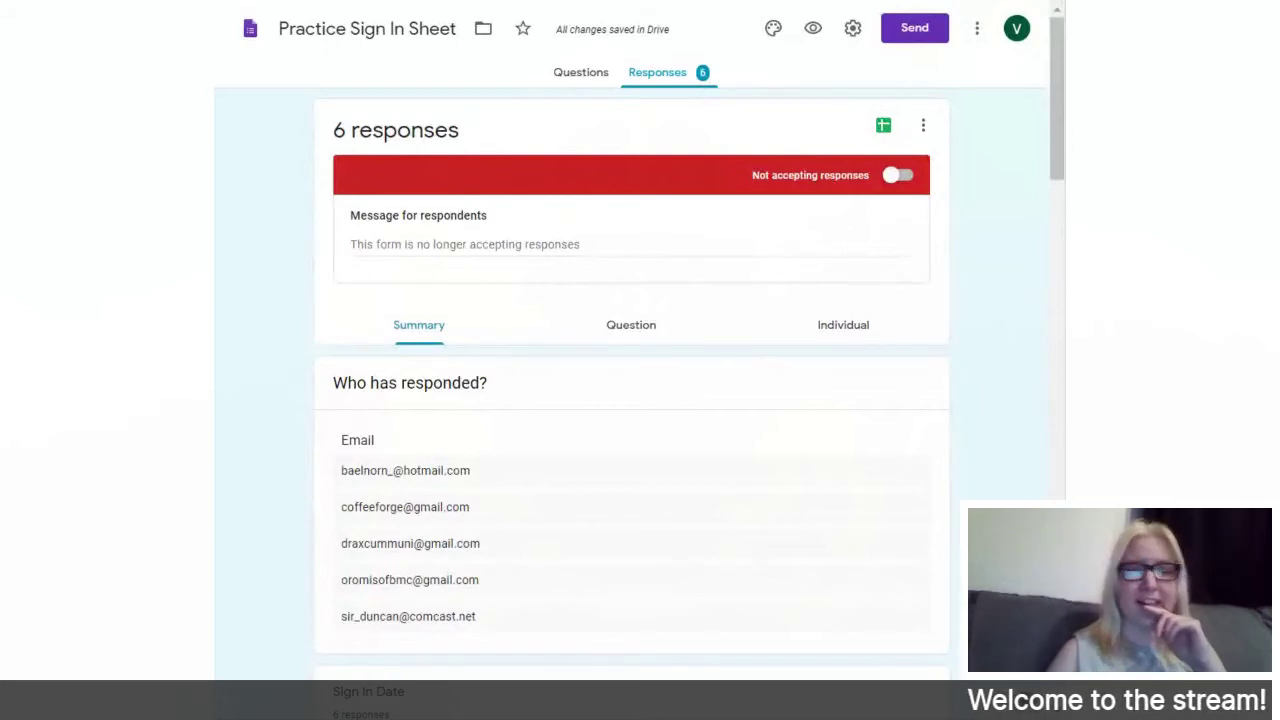
{"action": "left_click", "coordinate": [887, 184]}
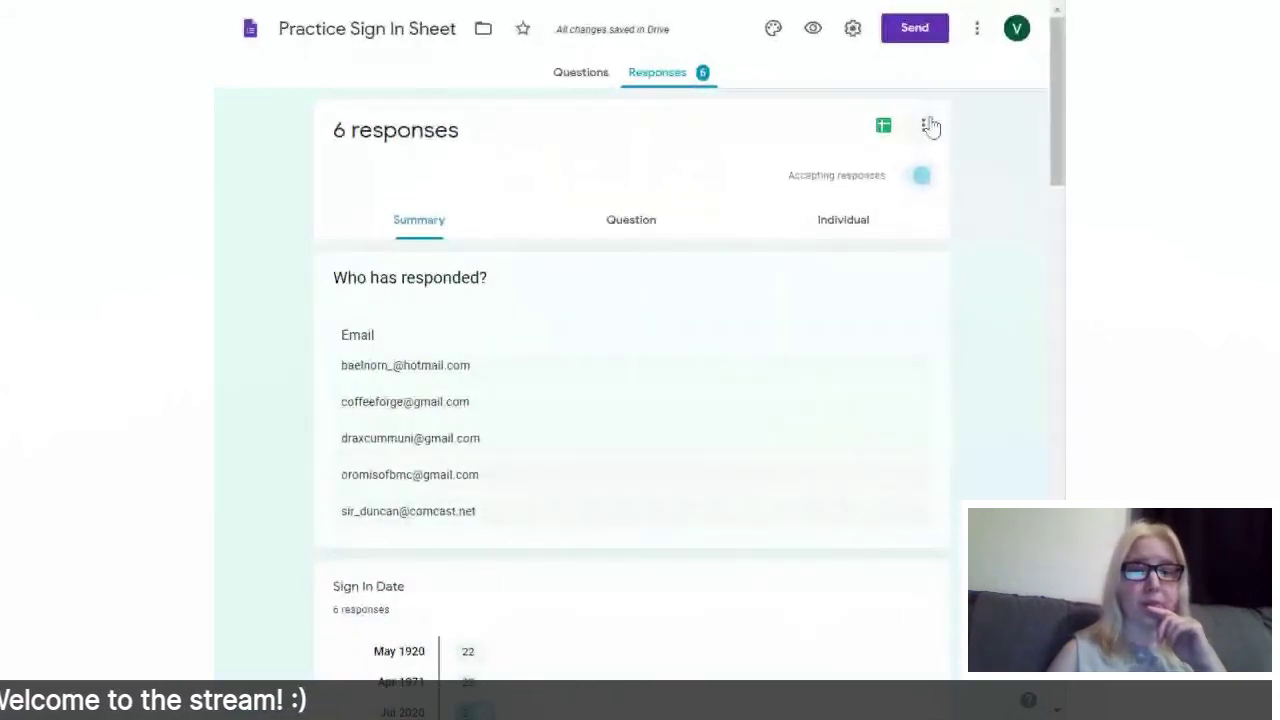
Switch the responses from the Individual view to the Question view, starting with Sign In Date
{"action": "left_click", "coordinate": [862, 238]}
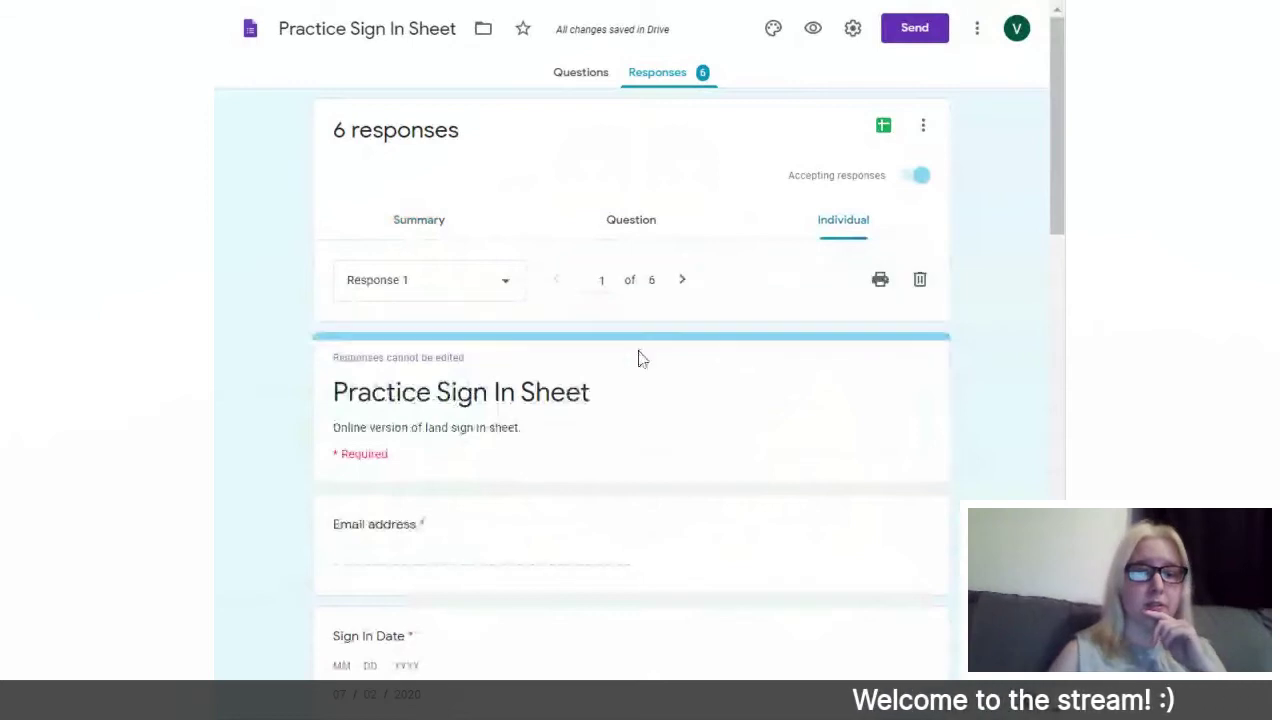
{"action": "left_click", "coordinate": [502, 291]}
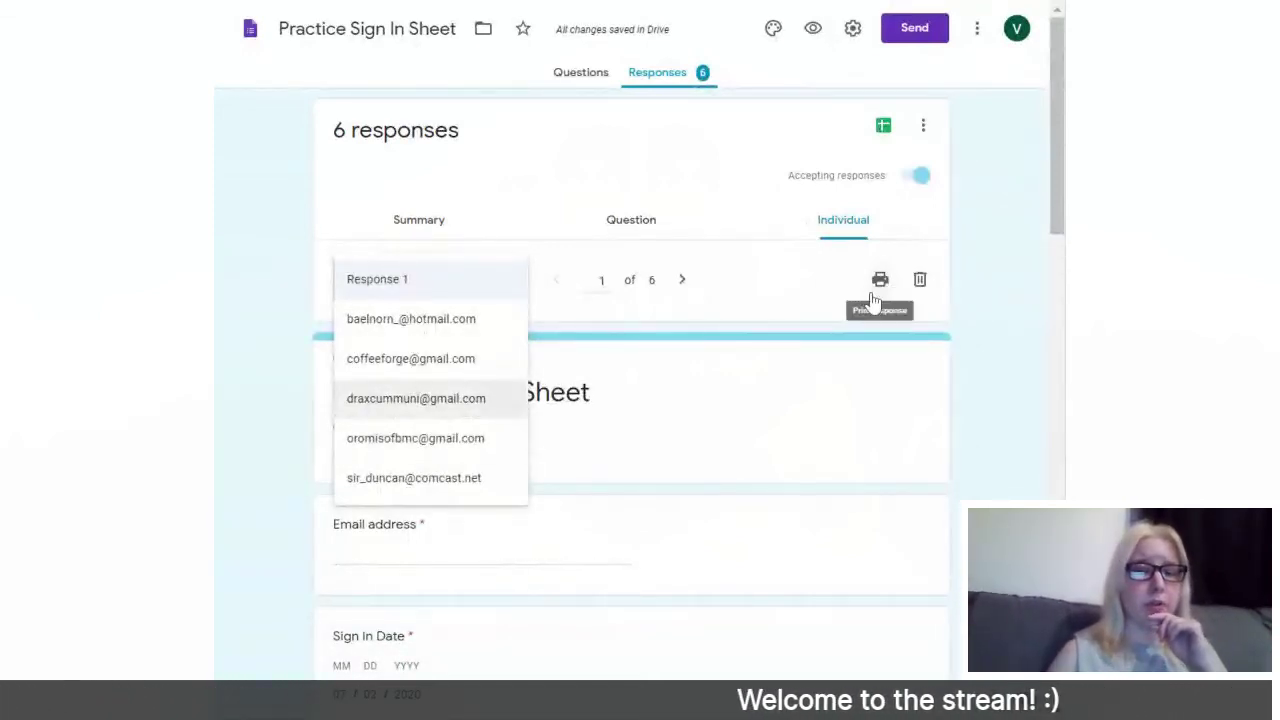
{"action": "left_click", "coordinate": [657, 227]}
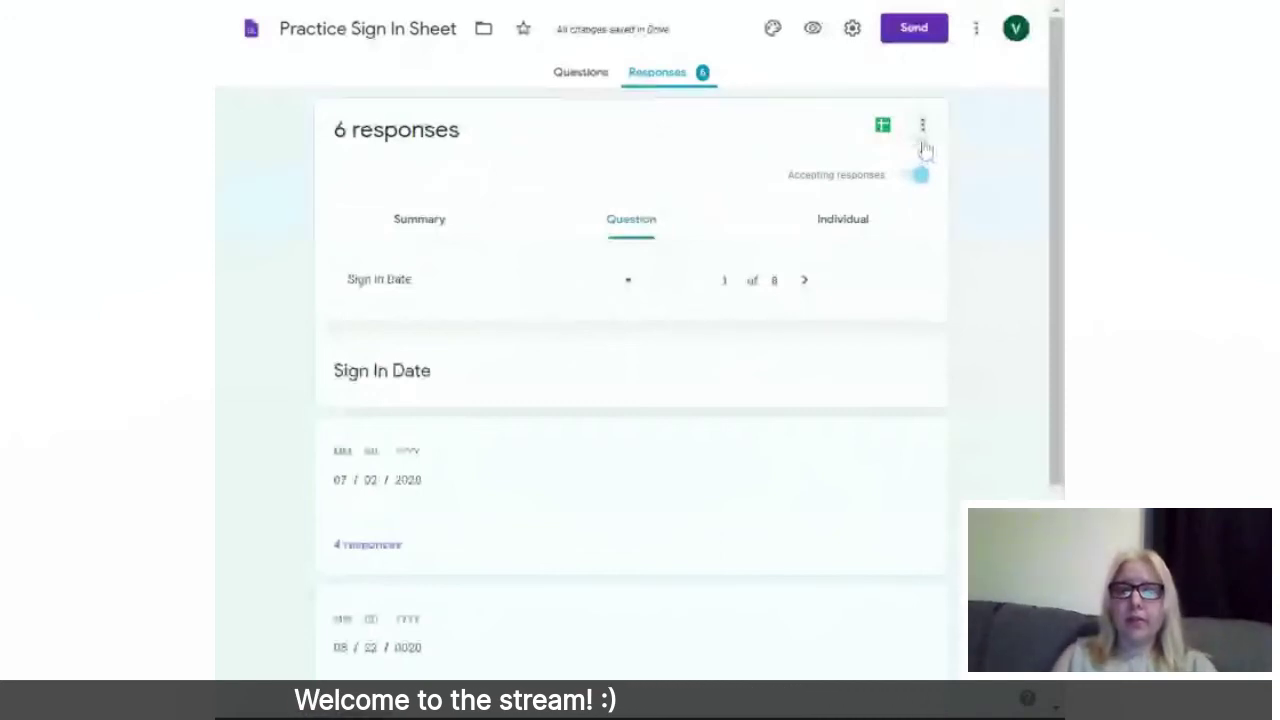
Open and close the responses more-options menu, then open the form's top-bar more-options menu
{"action": "left_click", "coordinate": [924, 147]}
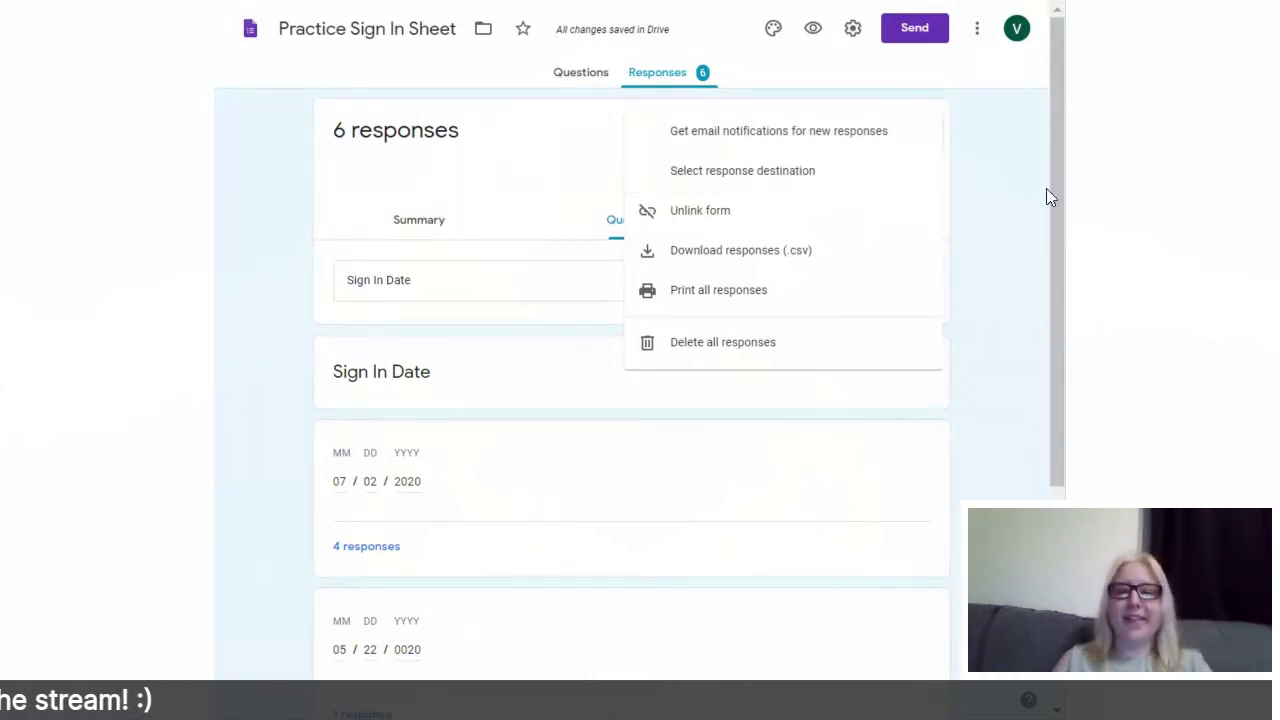
{"action": "left_click", "coordinate": [985, 30]}
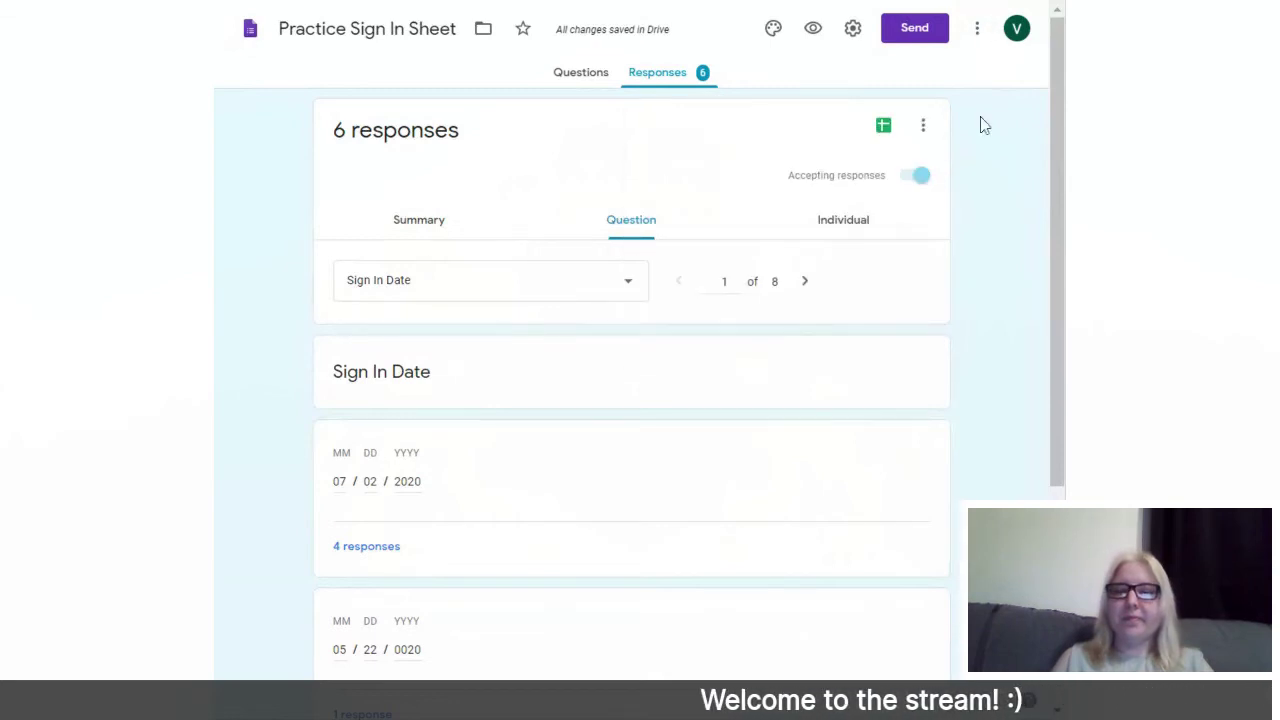
{"action": "left_click", "coordinate": [612, 292]}
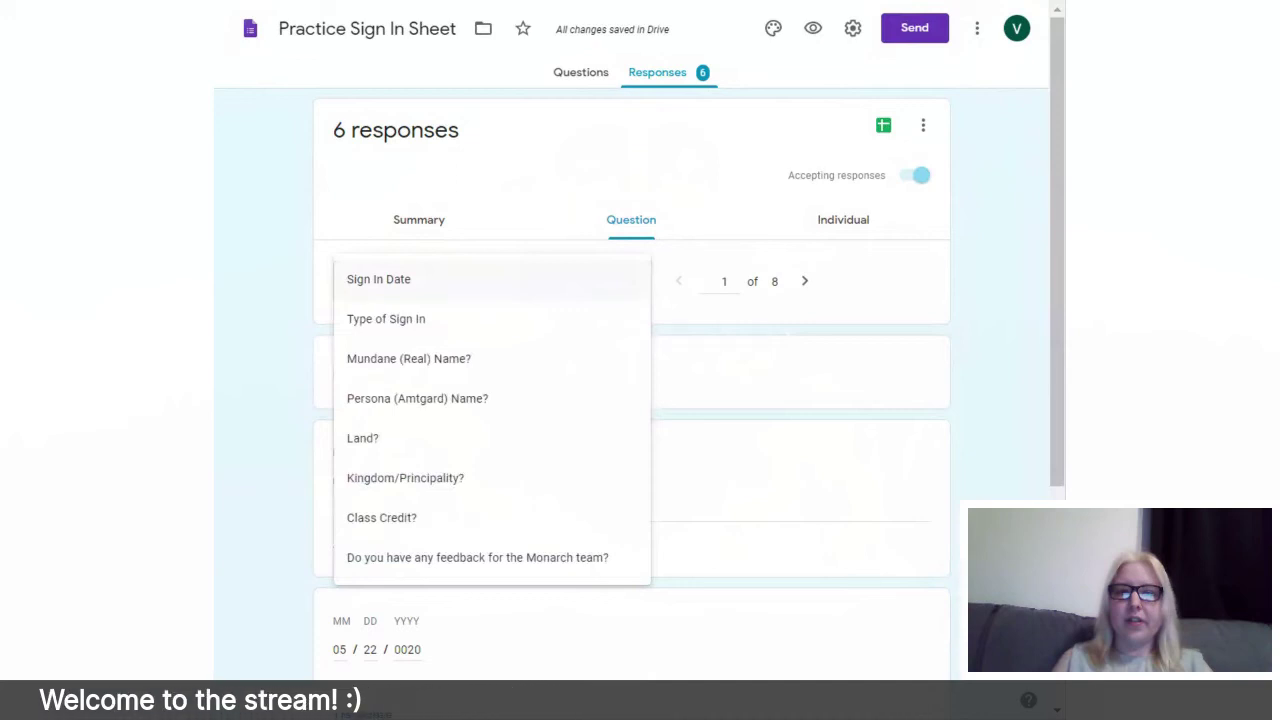
{"action": "left_click", "coordinate": [609, 293]}
{"action": "left_click", "coordinate": [975, 30]}
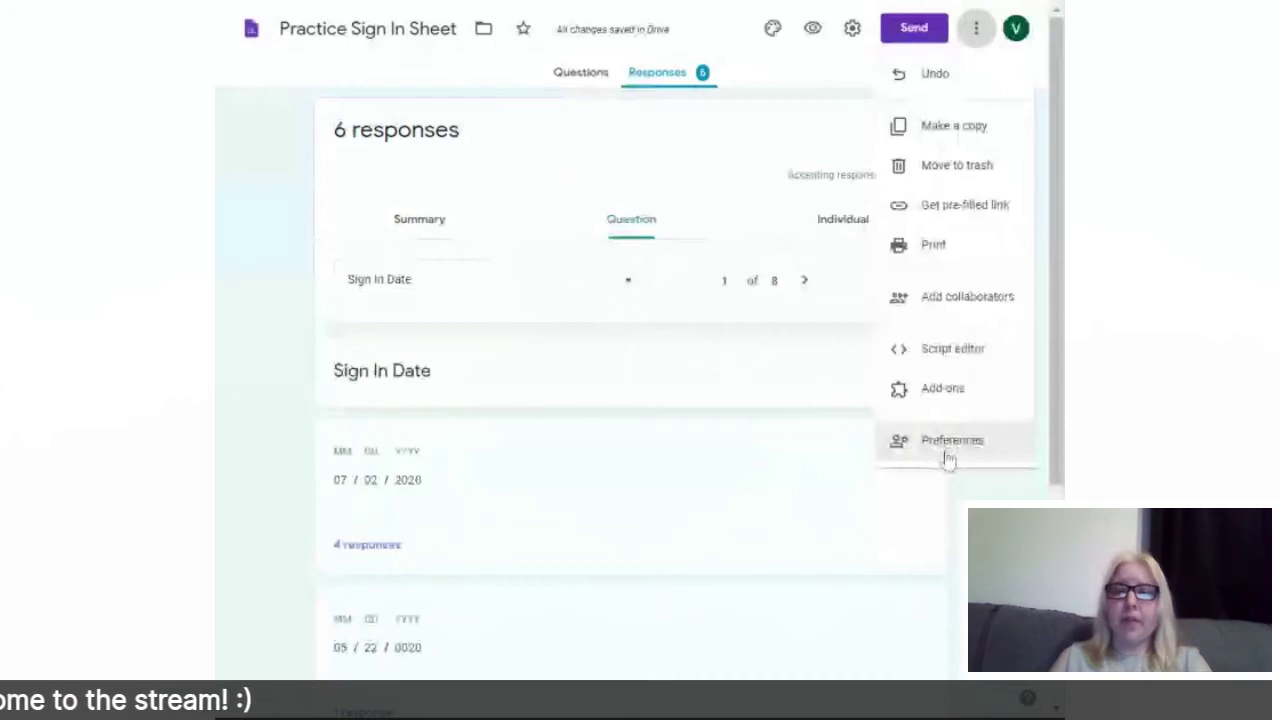
Look over the Presentation and Quiz settings, cancel without changes, and bring up the Send form options
{"action": "left_click", "coordinate": [852, 42]}
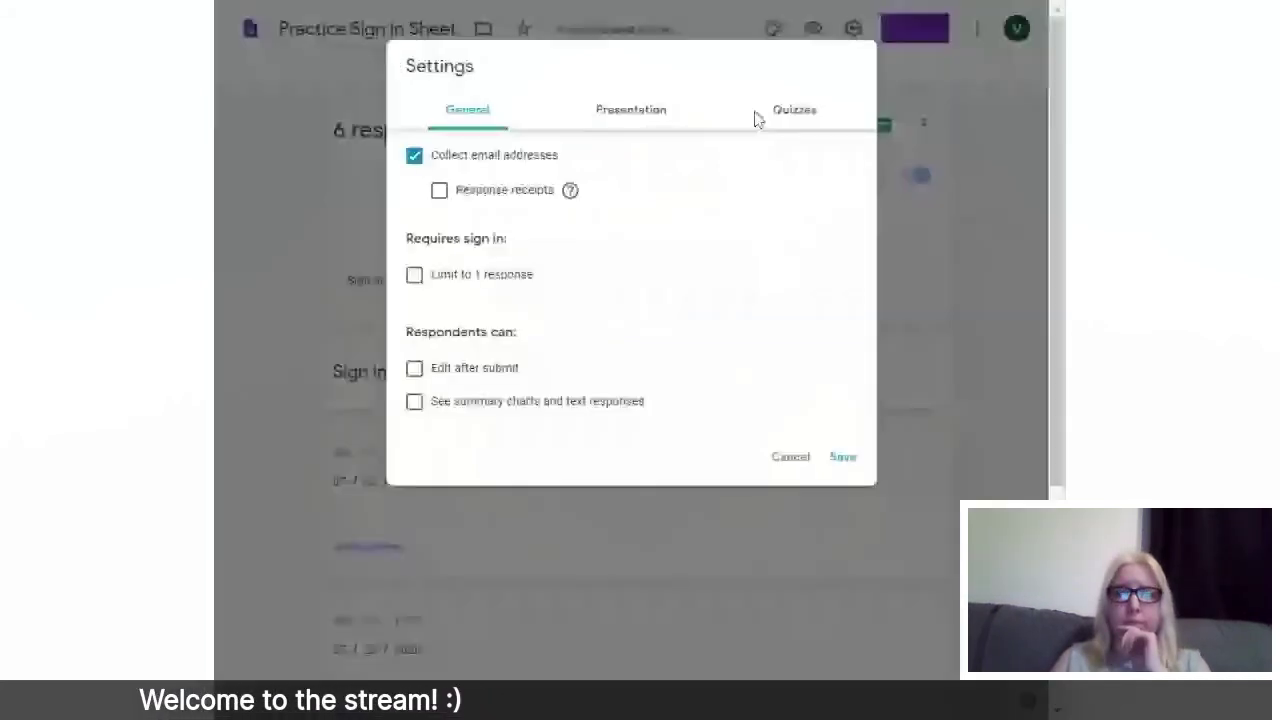
{"action": "left_click", "coordinate": [647, 117]}
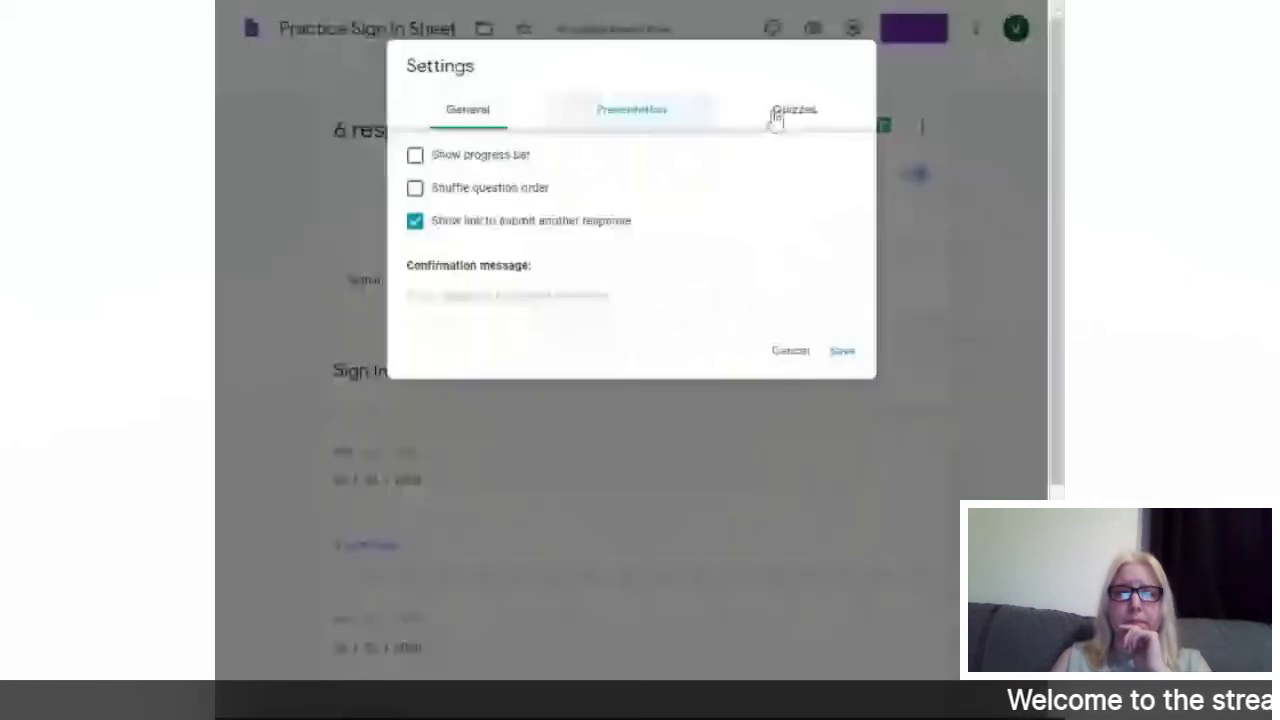
{"action": "left_click", "coordinate": [772, 118]}
{"action": "left_click", "coordinate": [790, 561]}
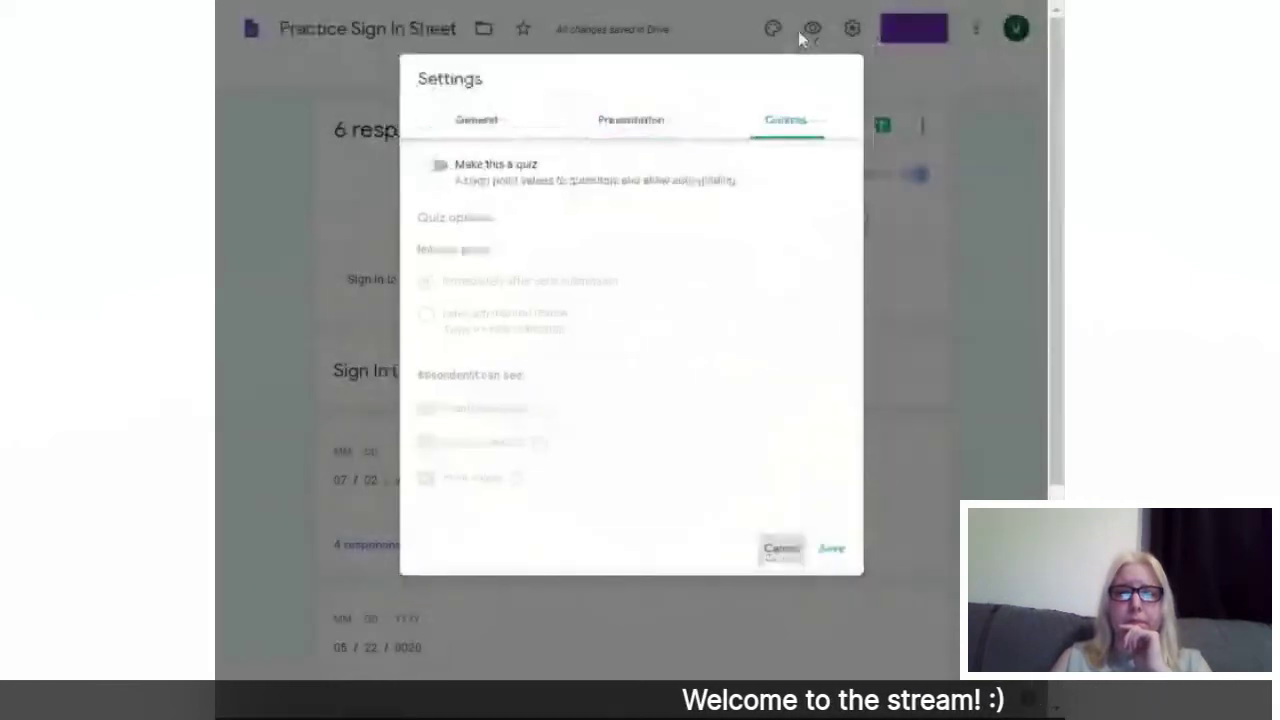
{"action": "left_click", "coordinate": [889, 38]}
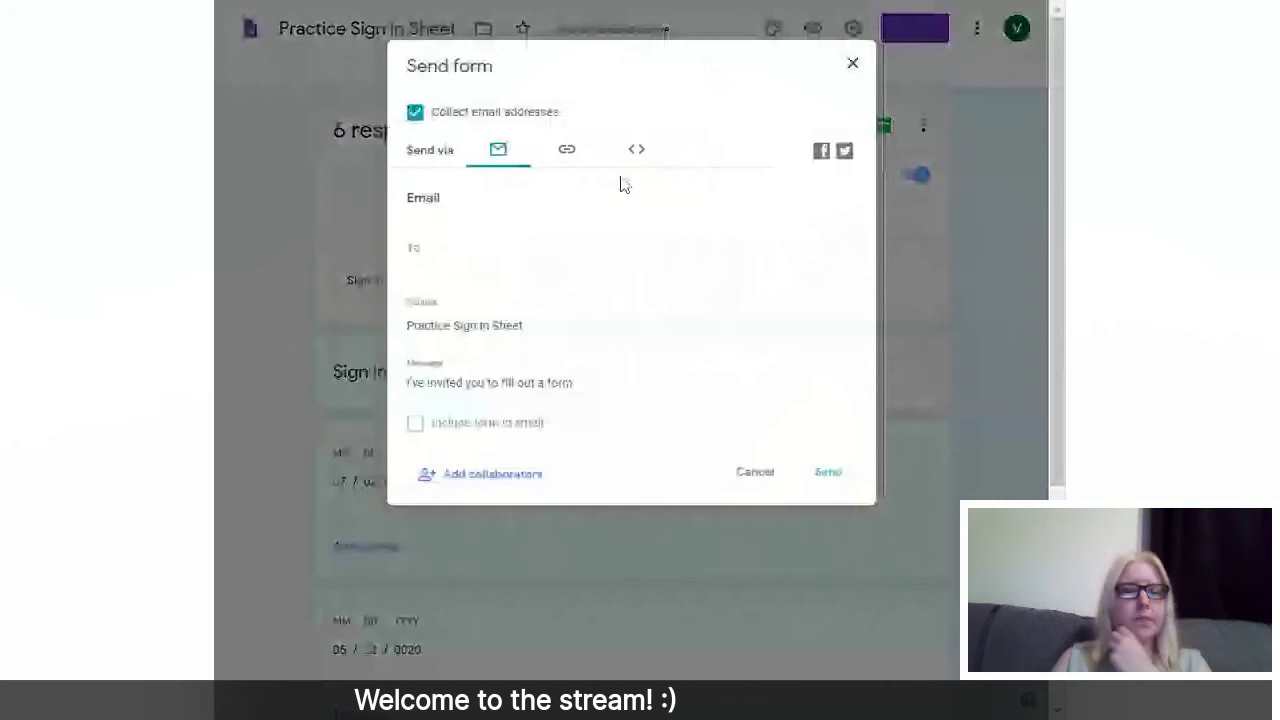
Paste the collaborator's e-mail, pick the matching contact as editor, and send the invitation
{"action": "left_click", "coordinate": [463, 480]}
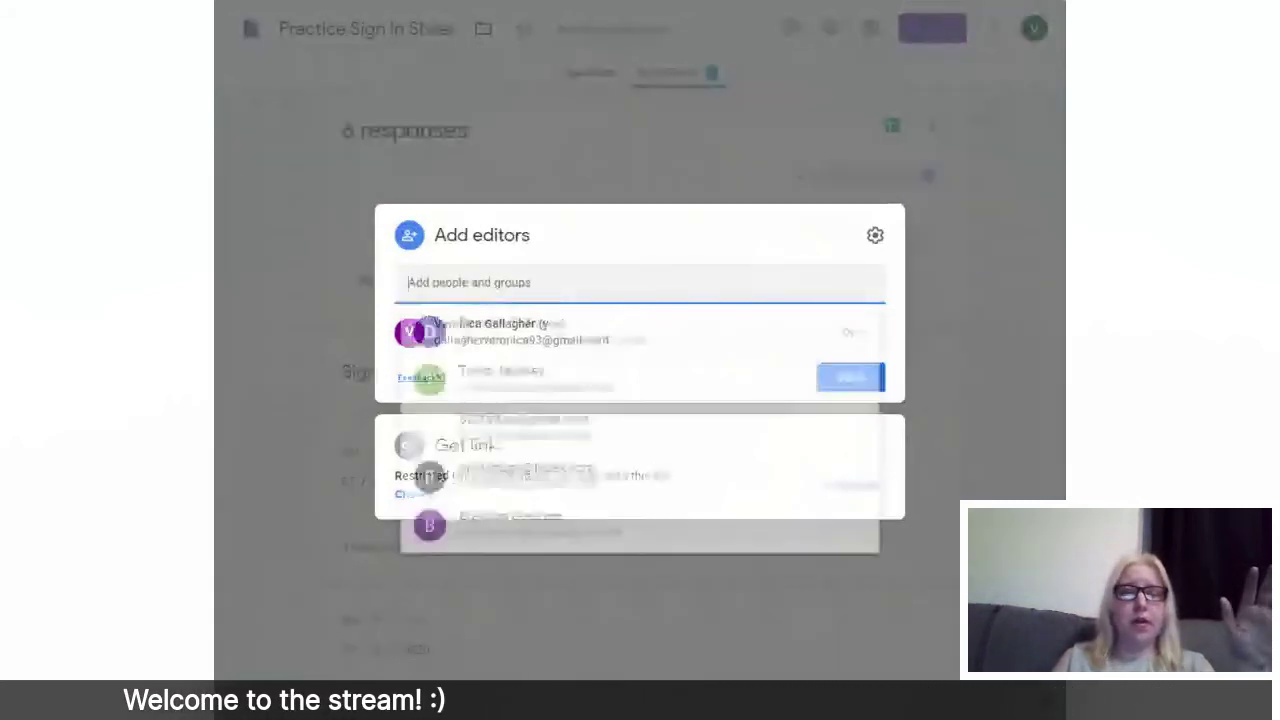
{"action": "key", "text": "ctrl+v"}
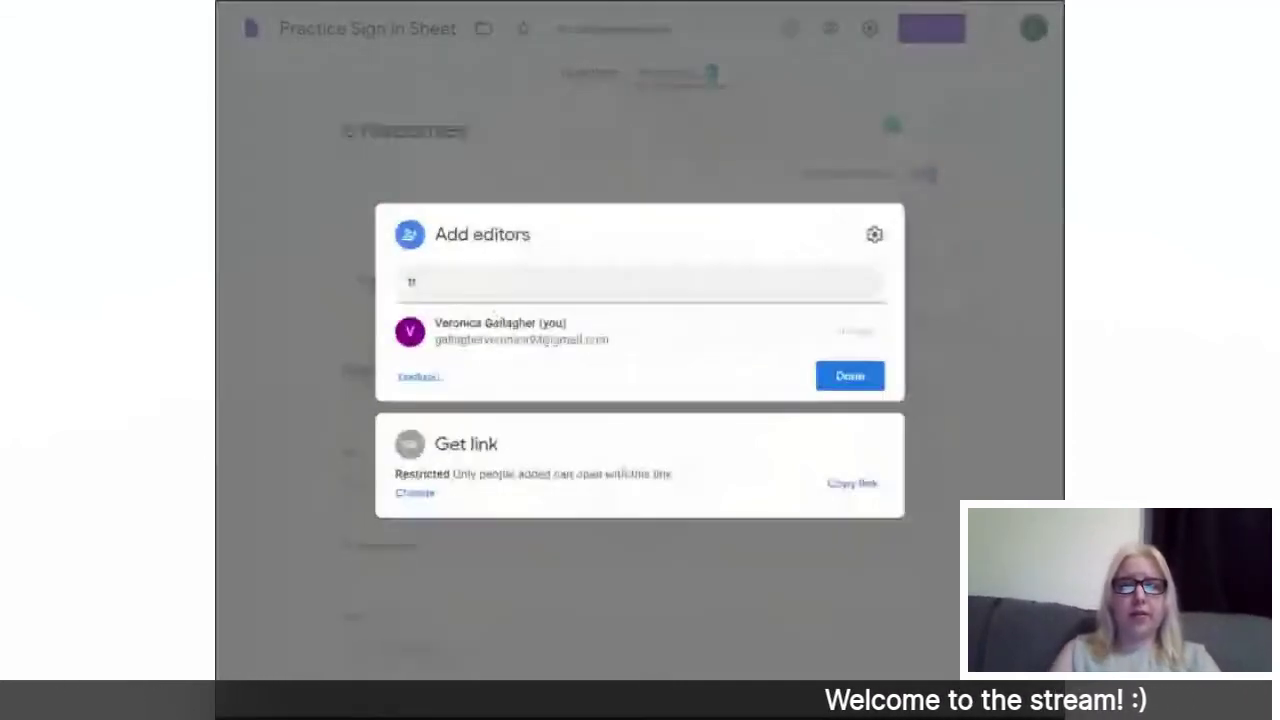
{"action": "key", "text": "ctrl+v"}
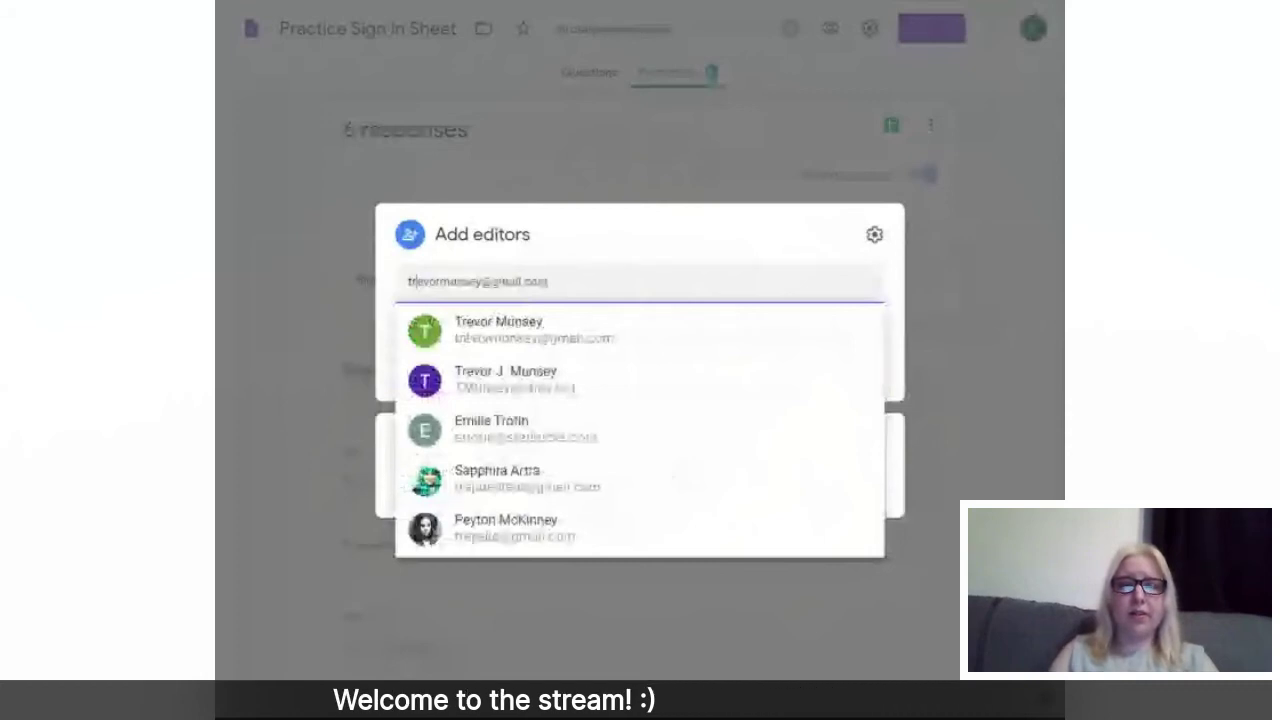
{"action": "left_click", "coordinate": [727, 343]}
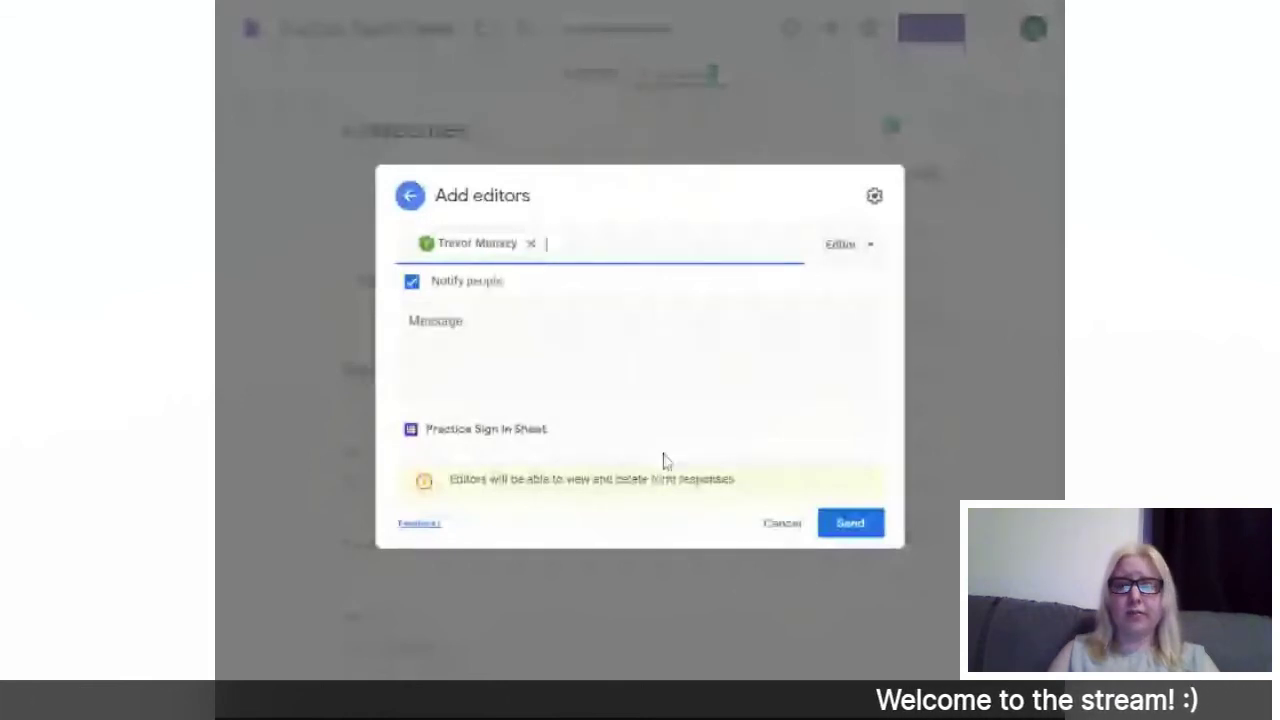
{"action": "left_click", "coordinate": [838, 525]}
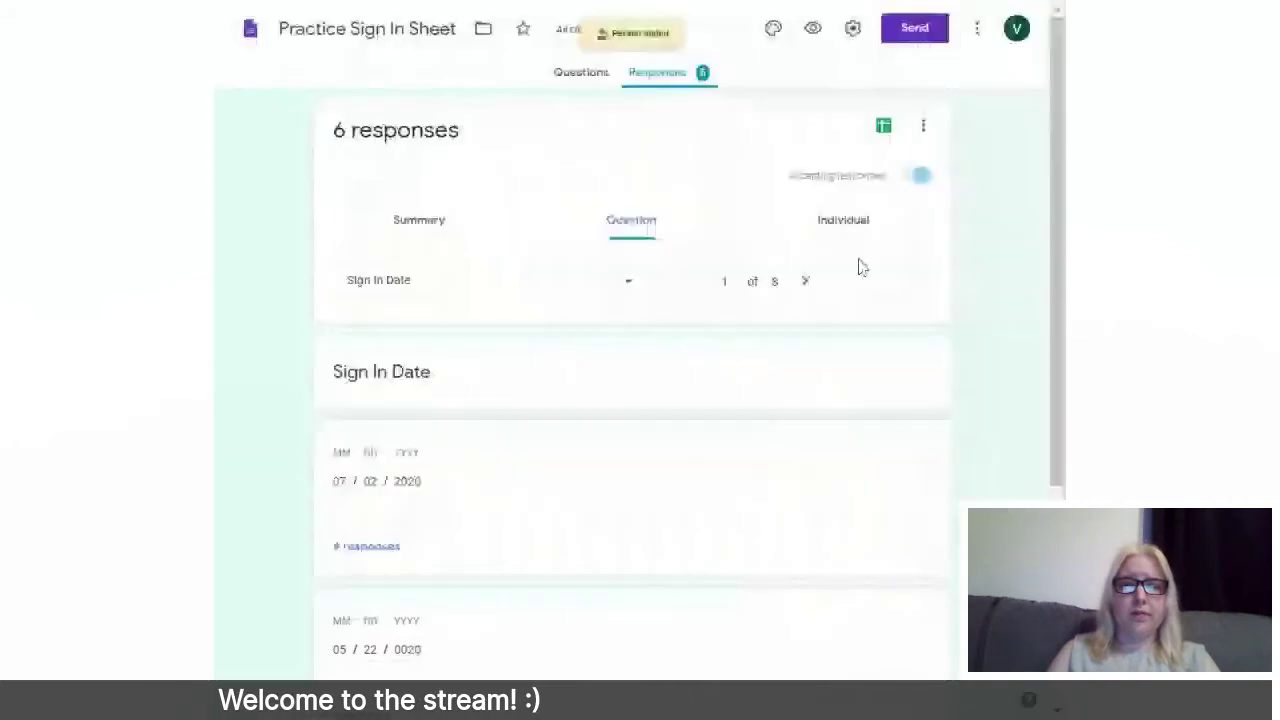
Cancel out of Settings and open the collaborators list showing the owner and new editor
{"action": "left_click", "coordinate": [862, 30]}
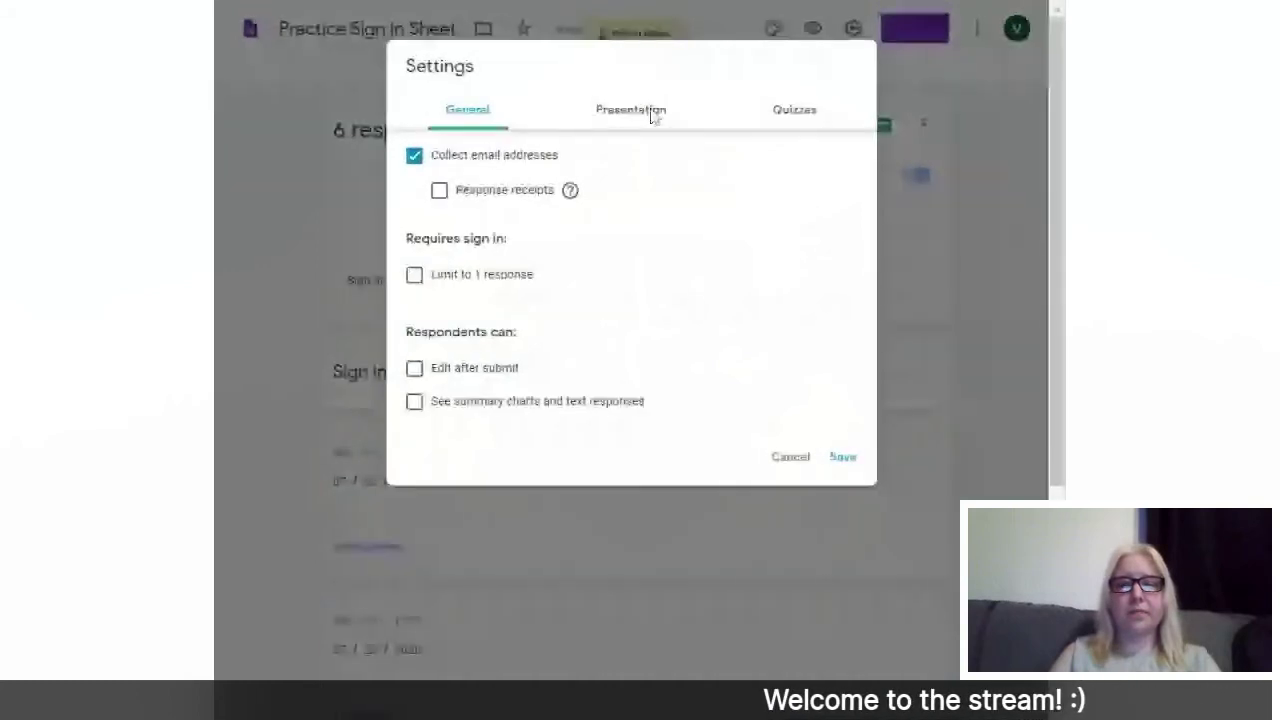
{"action": "left_click", "coordinate": [912, 55]}
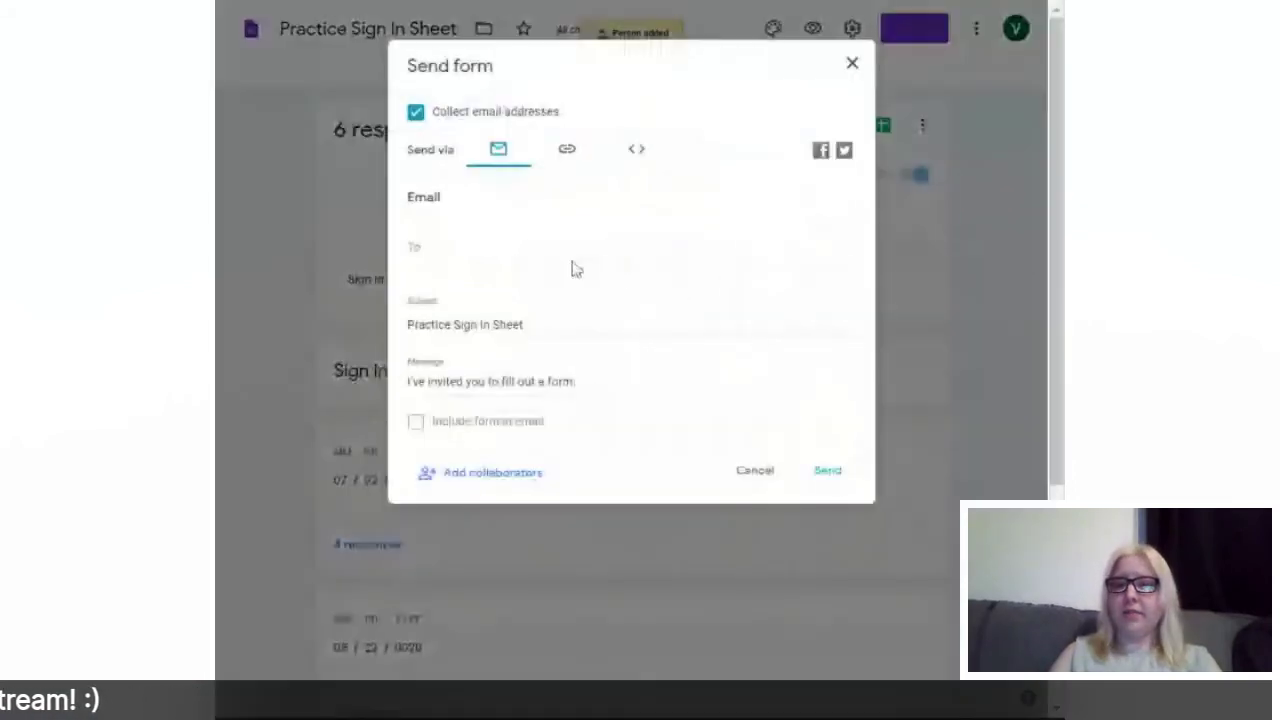
{"action": "left_click", "coordinate": [493, 472]}
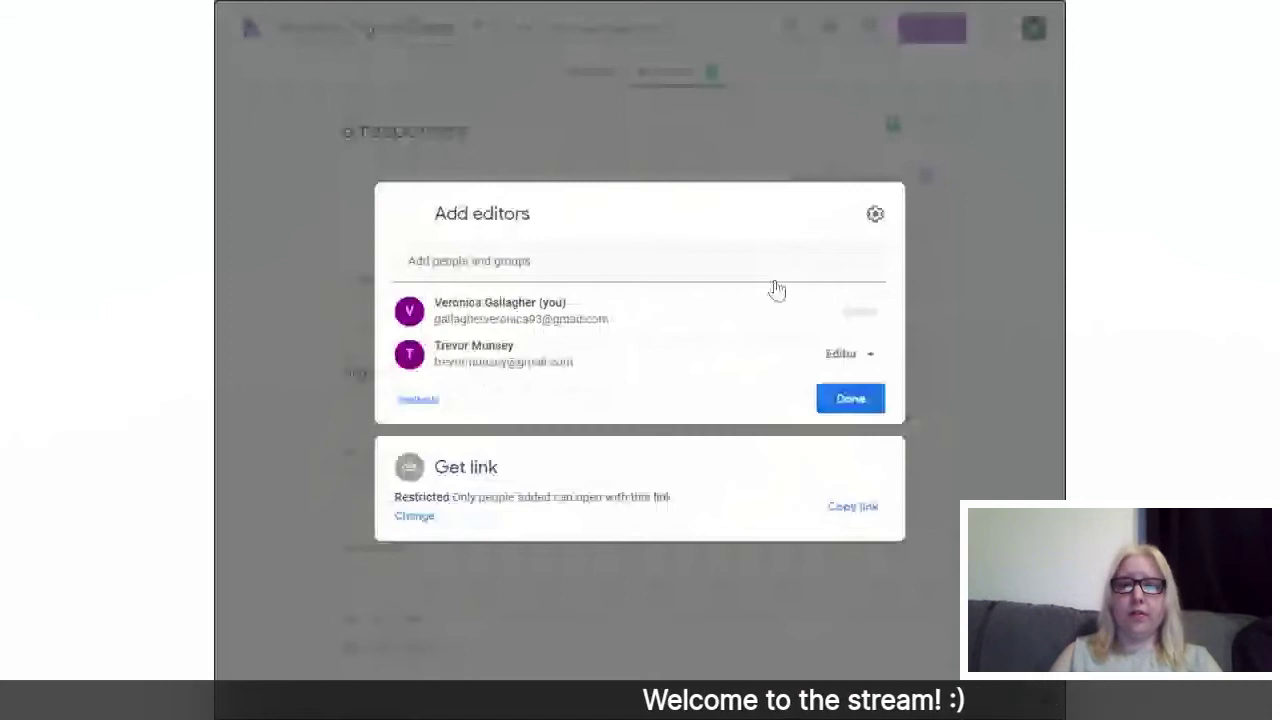
Remove the added editor, briefly try Anyone with the link, then set the link back to Restricted
{"action": "left_click", "coordinate": [862, 356]}
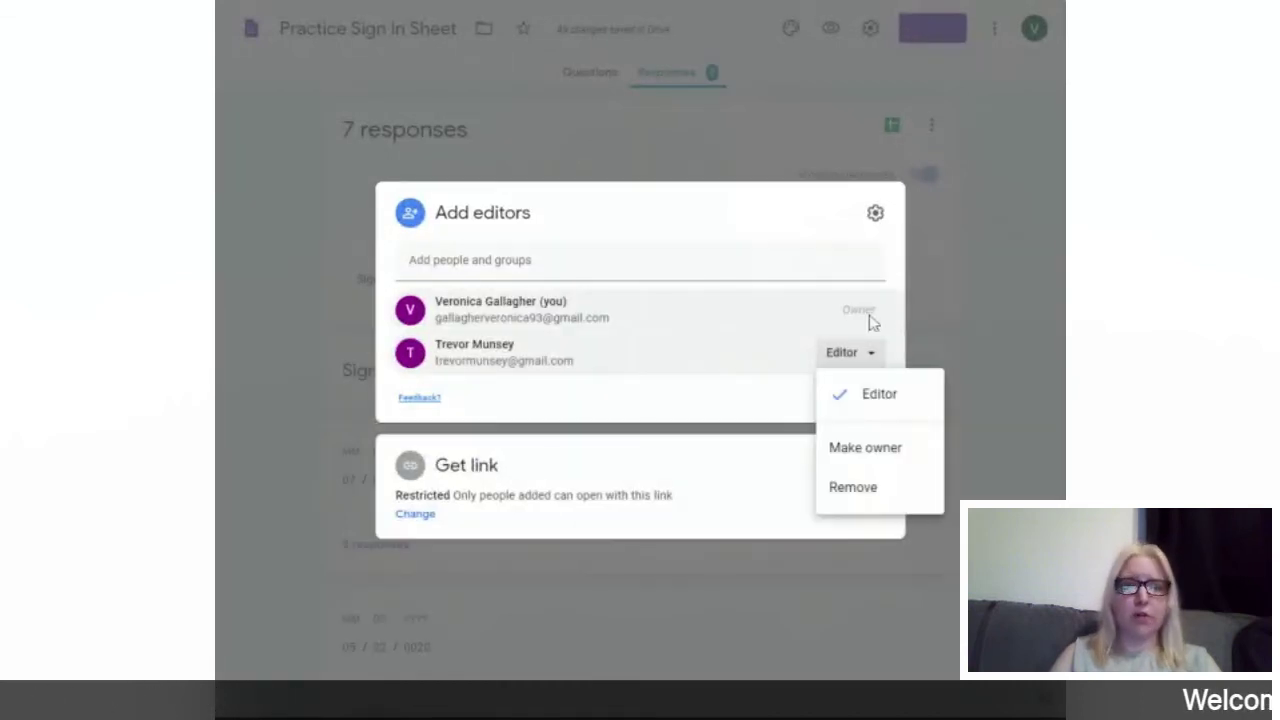
{"action": "left_click", "coordinate": [868, 490]}
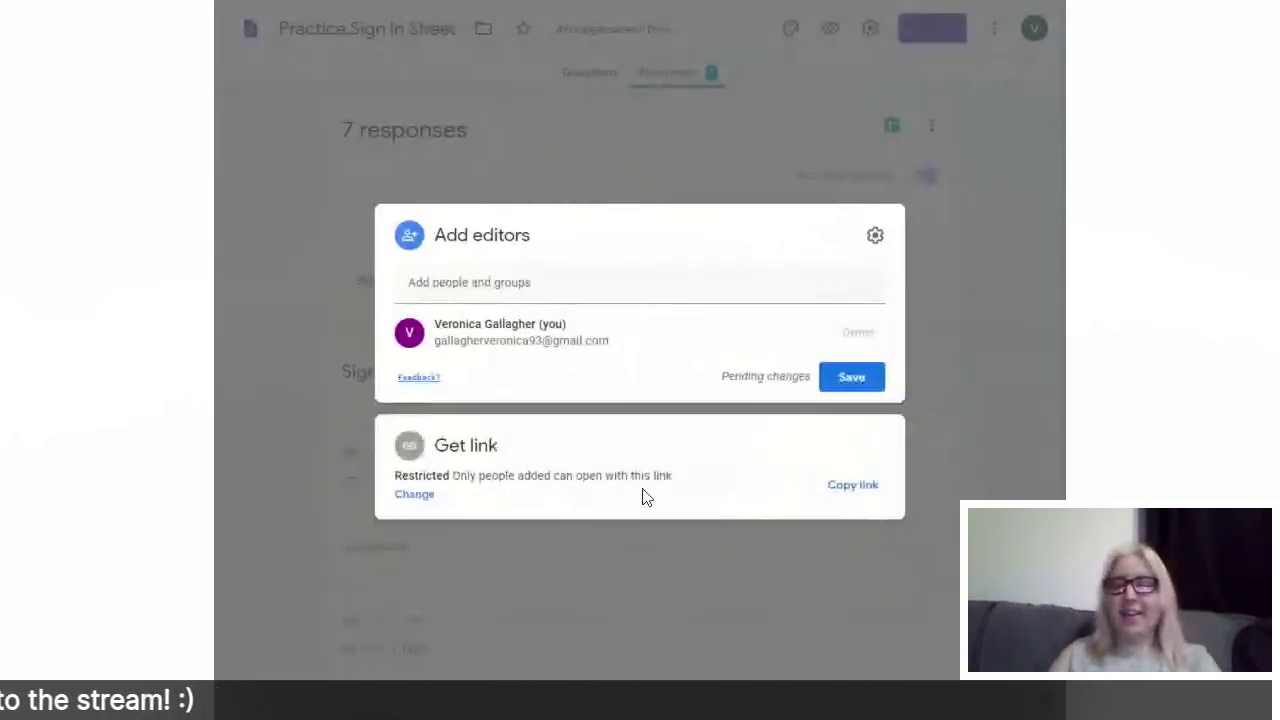
{"action": "left_click", "coordinate": [433, 502]}
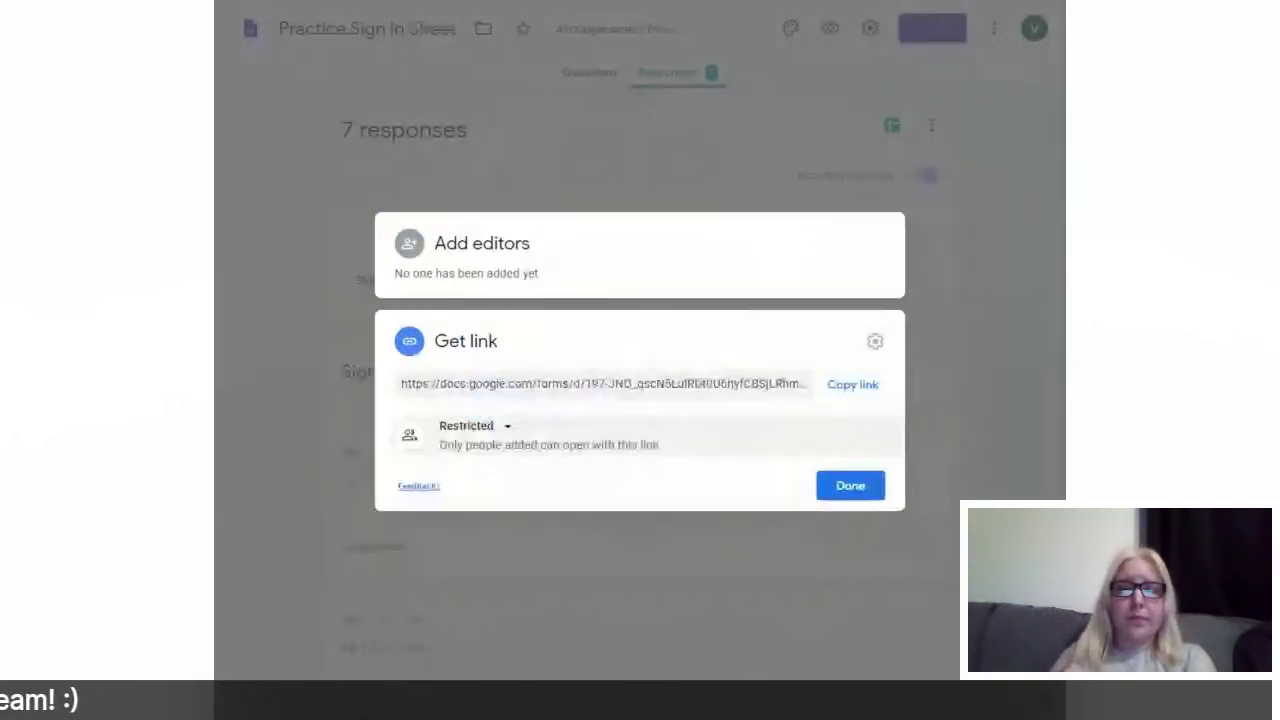
{"action": "left_click", "coordinate": [496, 432]}
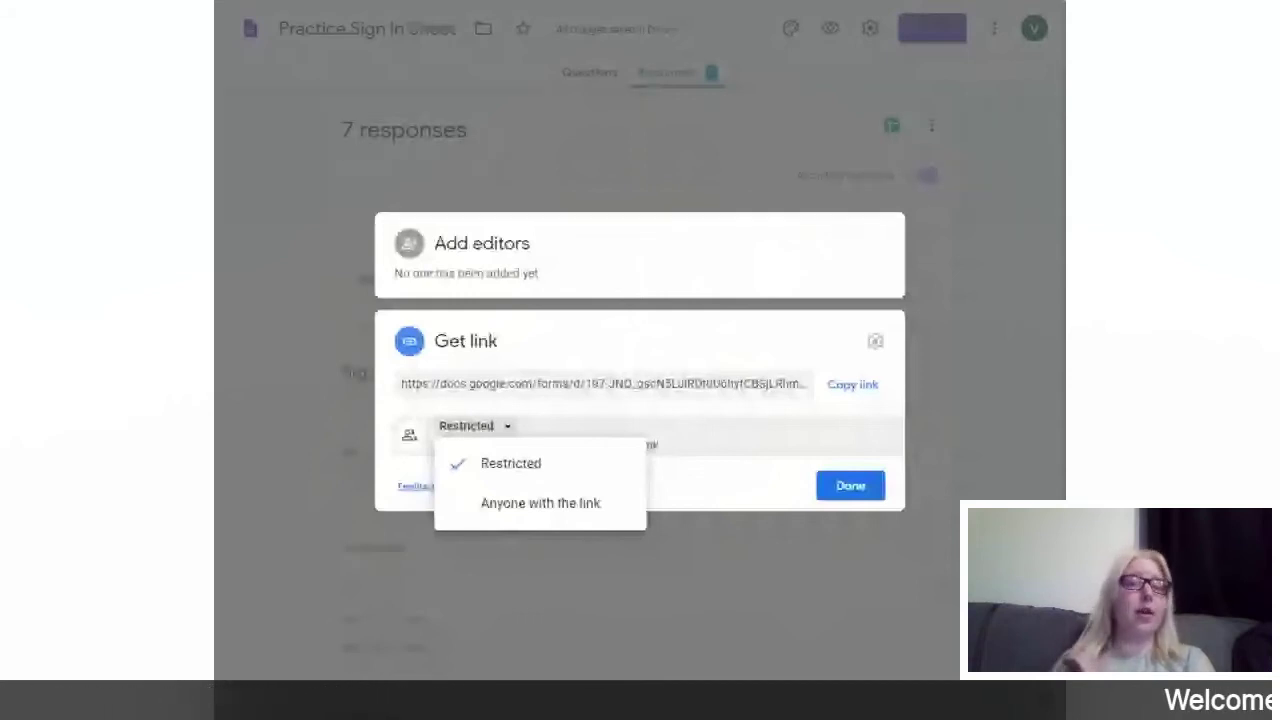
{"action": "left_click", "coordinate": [600, 500]}
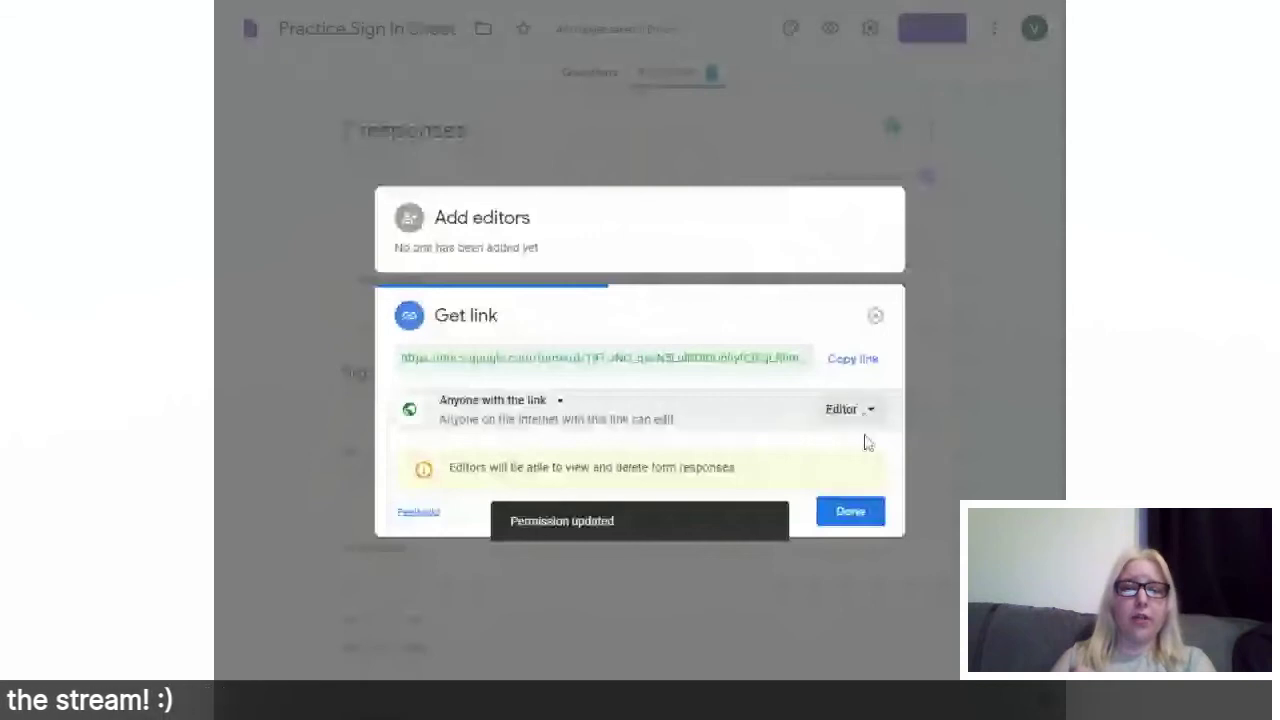
{"action": "left_click", "coordinate": [868, 420]}
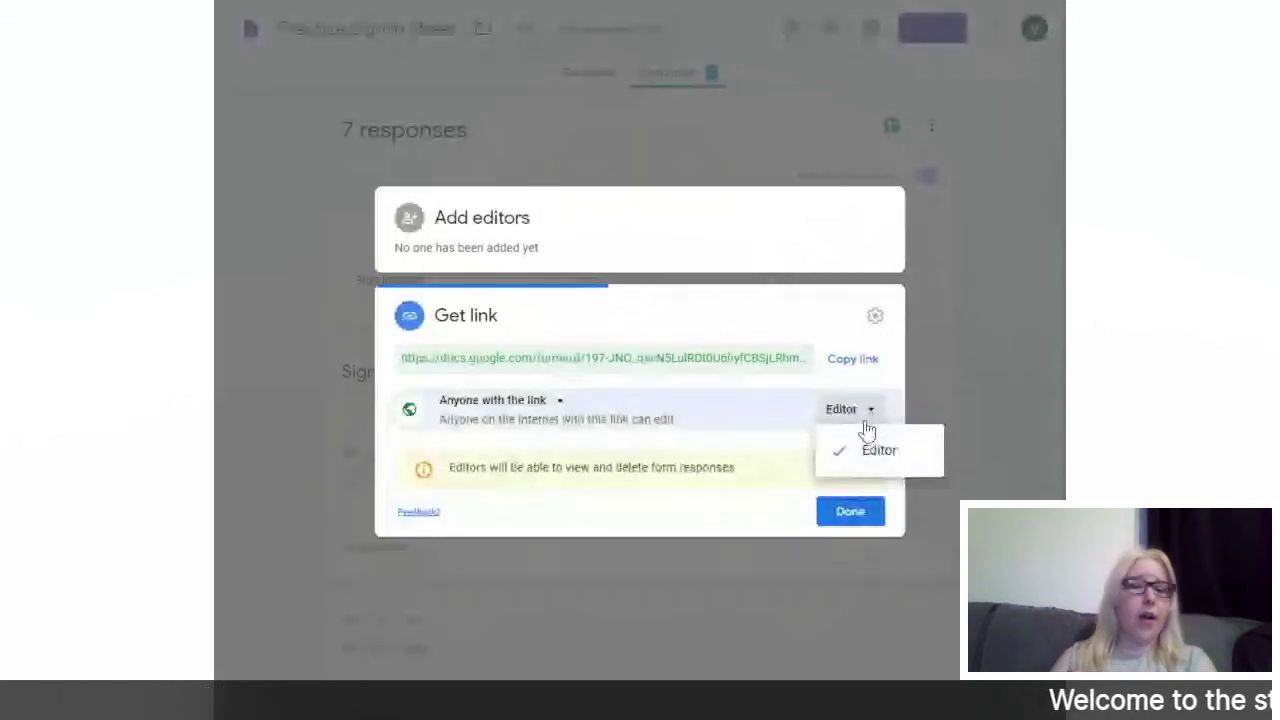
{"action": "left_click", "coordinate": [863, 423]}
{"action": "left_click", "coordinate": [560, 405]}
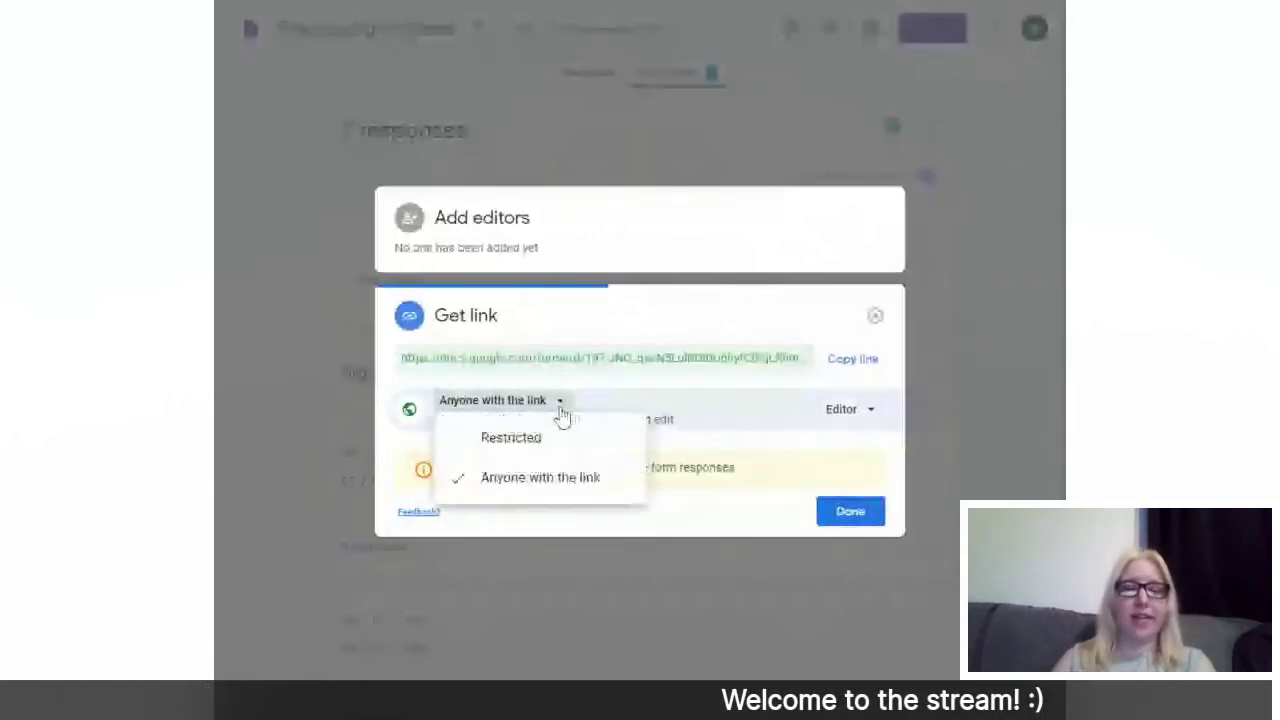
{"action": "left_click", "coordinate": [540, 445]}
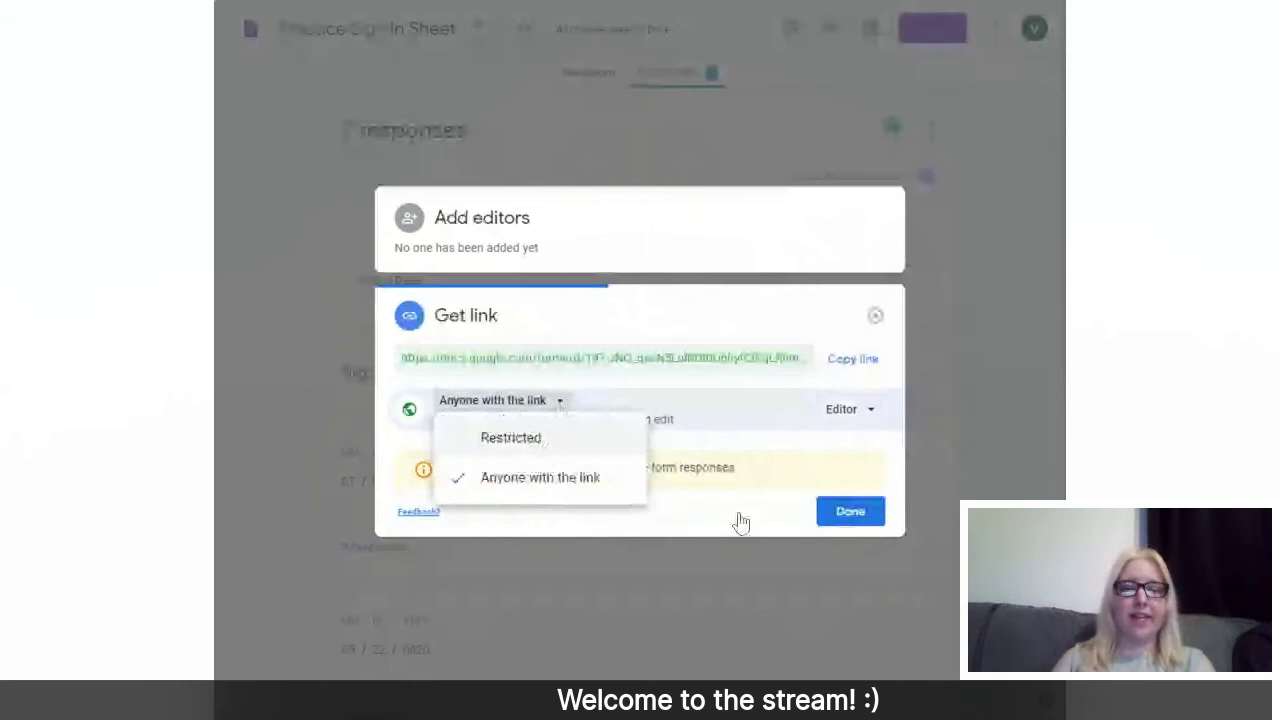
{"action": "left_click", "coordinate": [857, 487]}
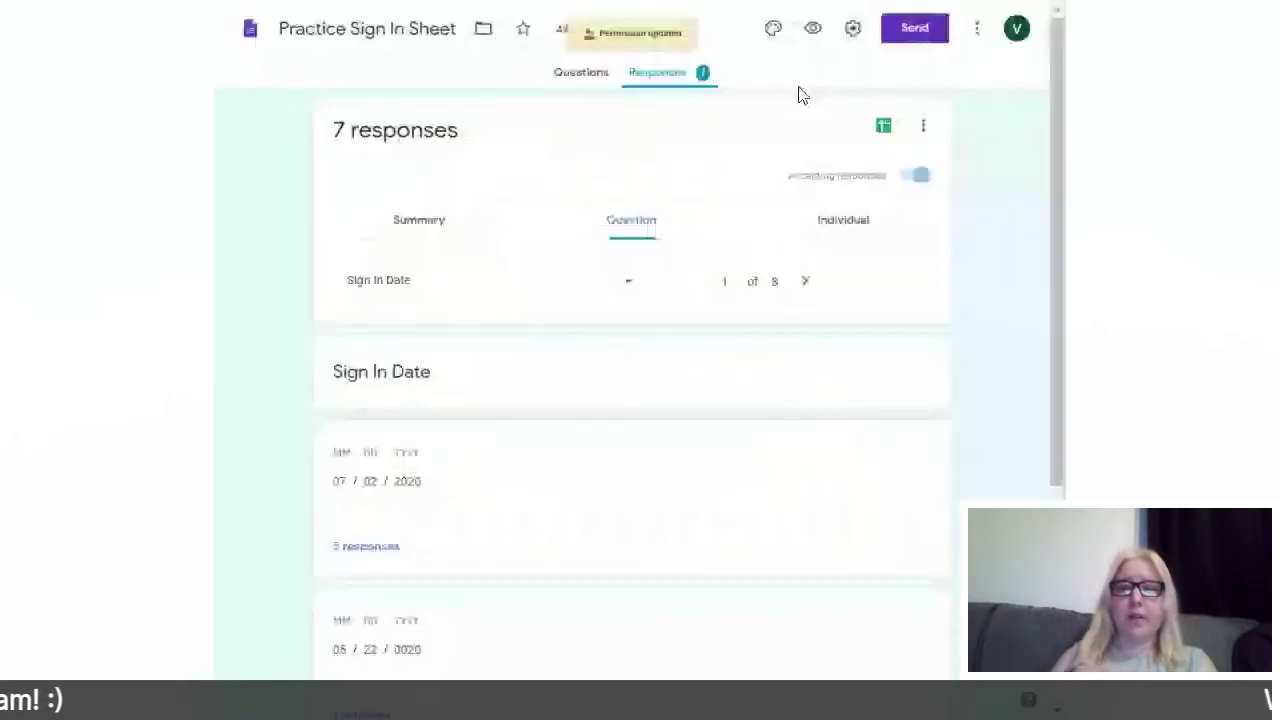
View the form's shareable link, cancel without sending, and go back to the Questions tab
{"action": "left_click", "coordinate": [899, 45]}
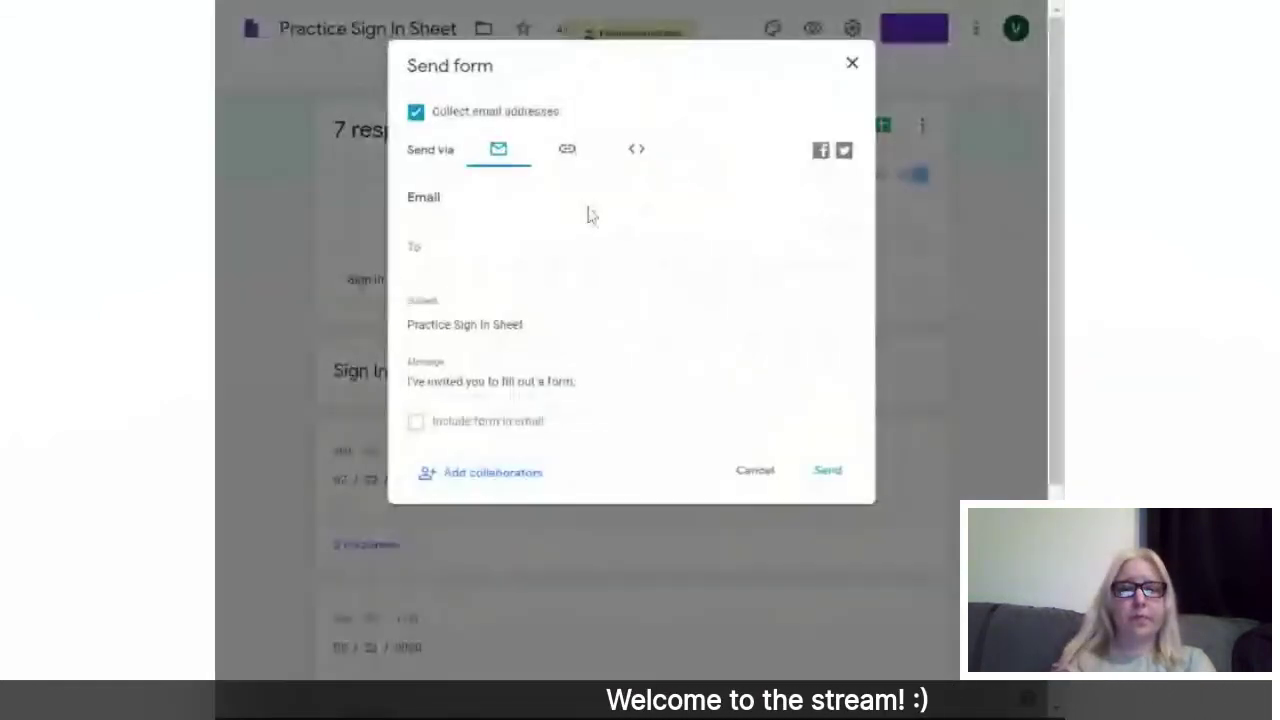
{"action": "left_click", "coordinate": [567, 149]}
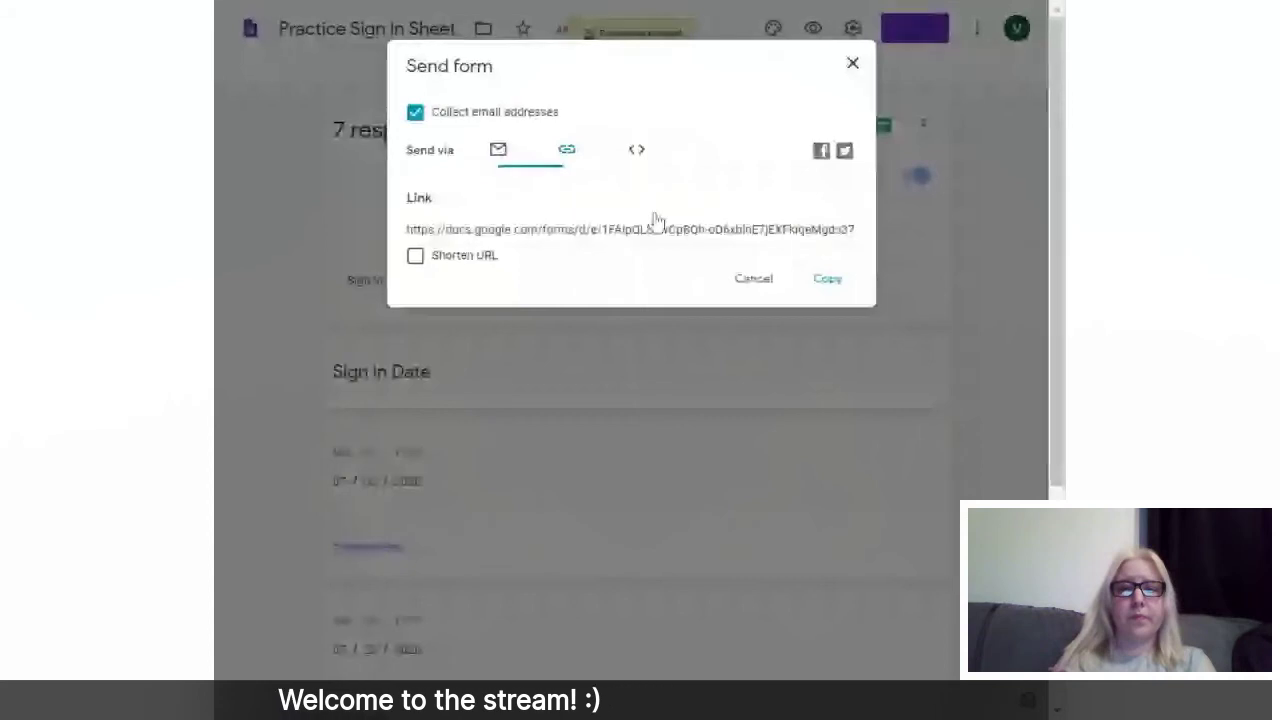
{"action": "left_click", "coordinate": [759, 286]}
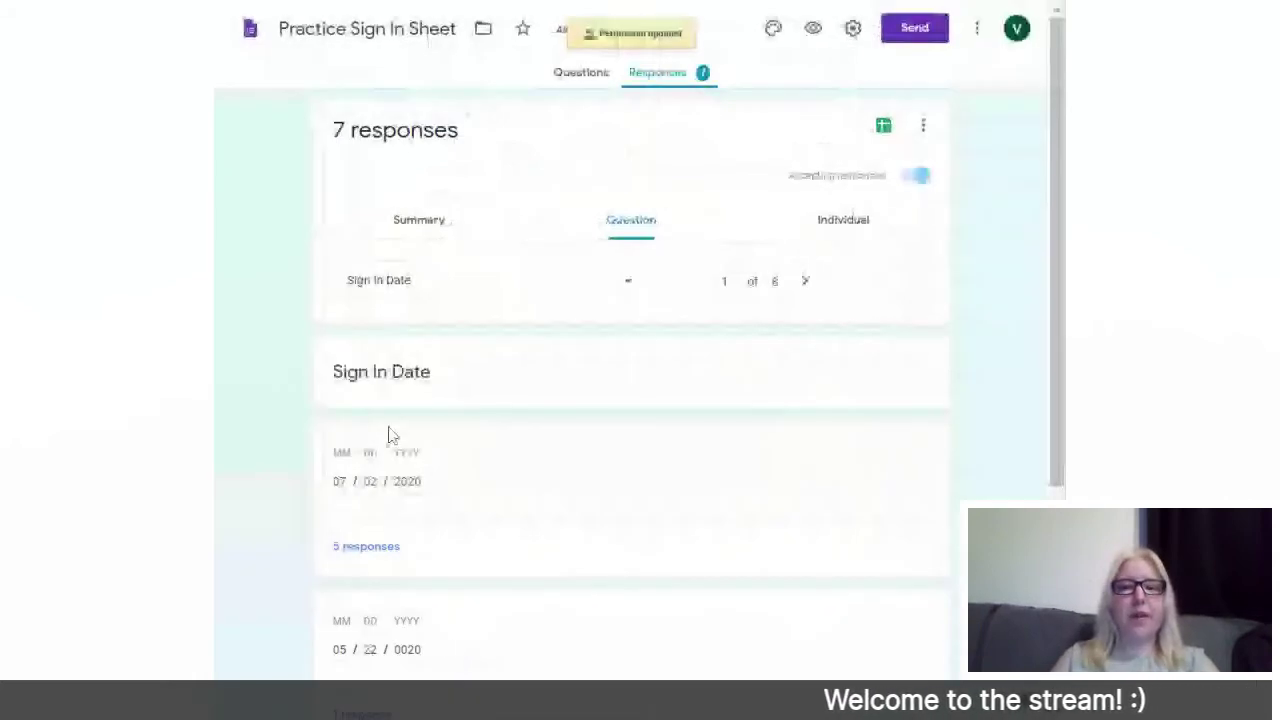
{"action": "left_click", "coordinate": [586, 88]}
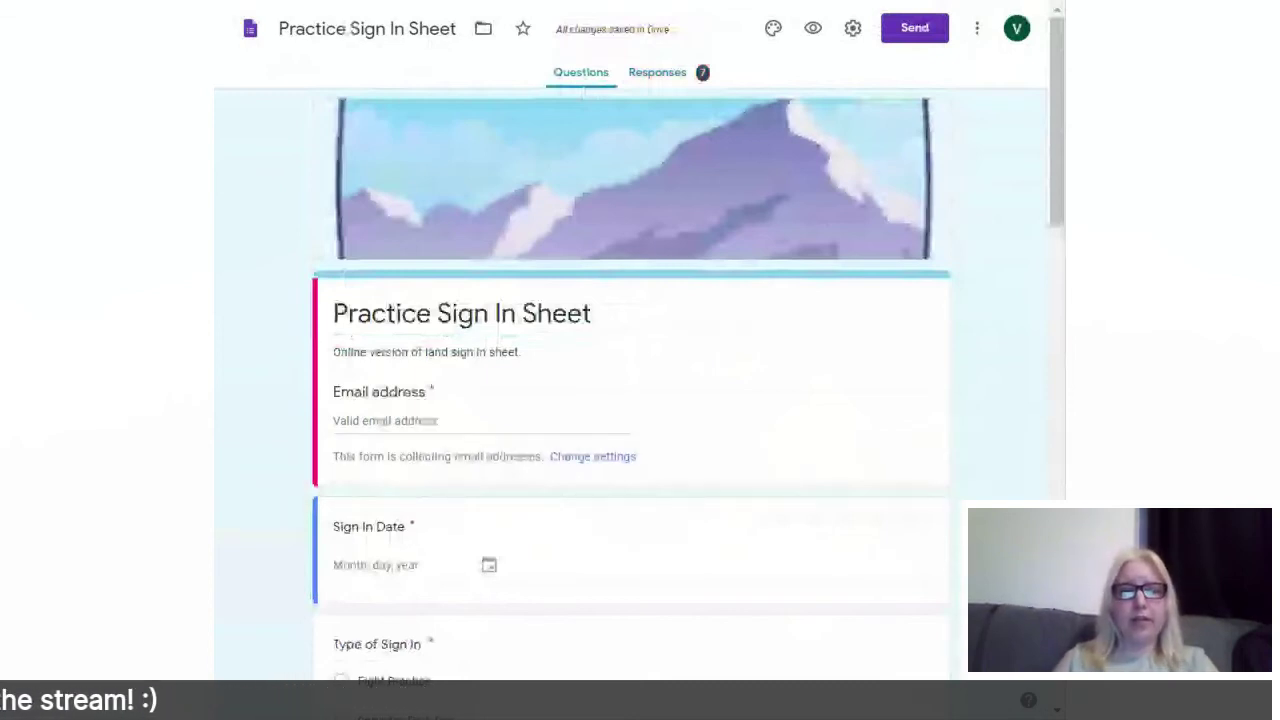
Review the form questions, then return to the Practice Sign In Sheet (Responses) spreadsheet showing the Event Day response in row 8
{"action": "scroll", "coordinate": [434, 466], "scroll_direction": "down", "scroll_amount": 15}
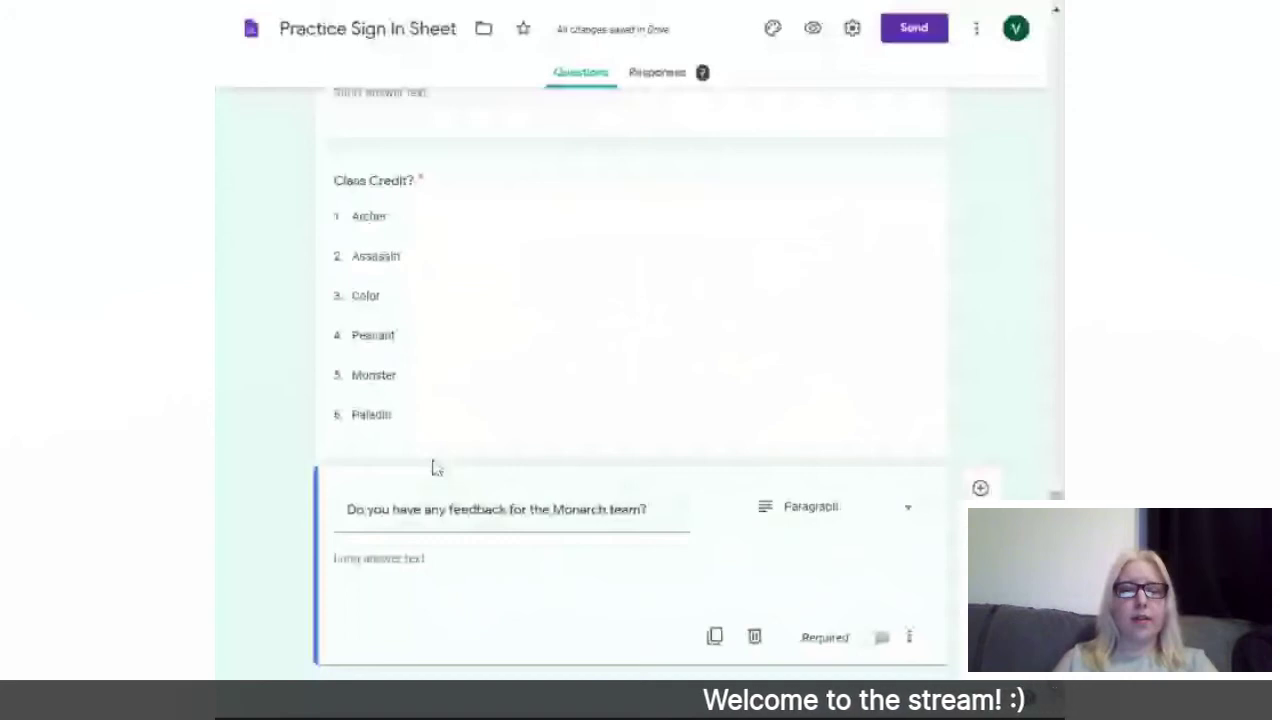
{"action": "scroll", "coordinate": [434, 466], "scroll_direction": "up", "scroll_amount": 15}
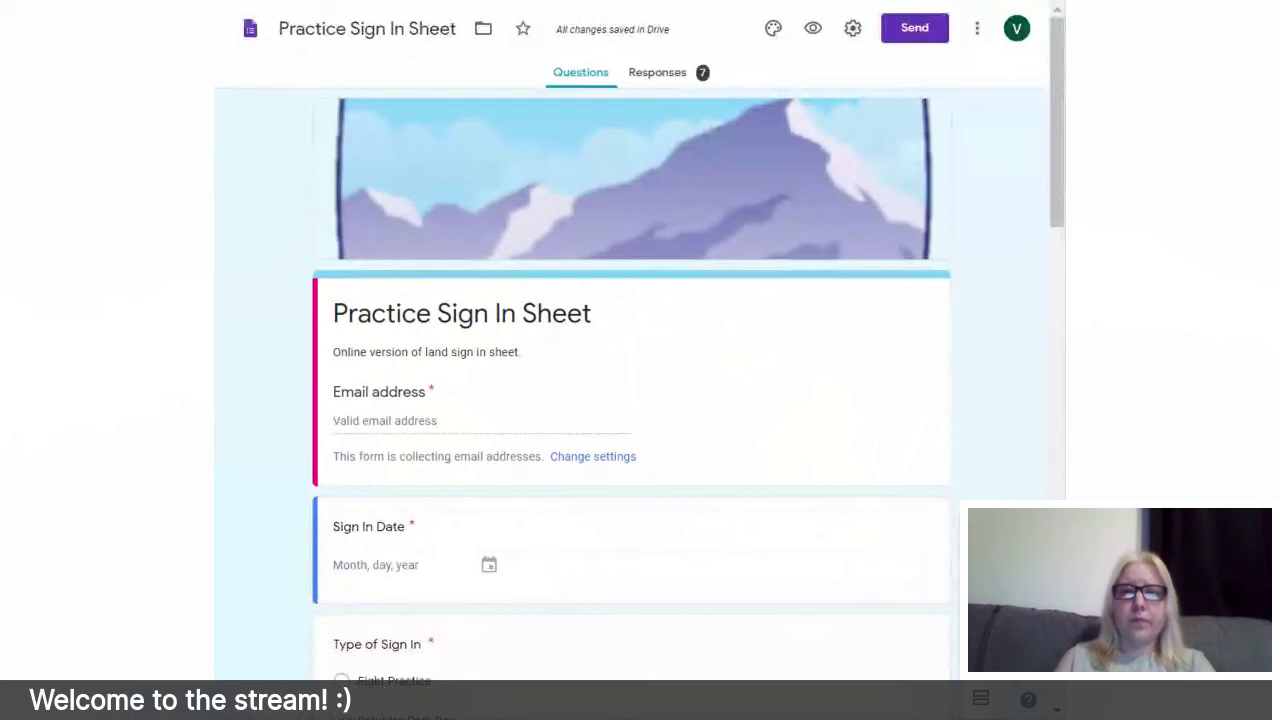
{"action": "key", "text": "ctrl+Tab"}
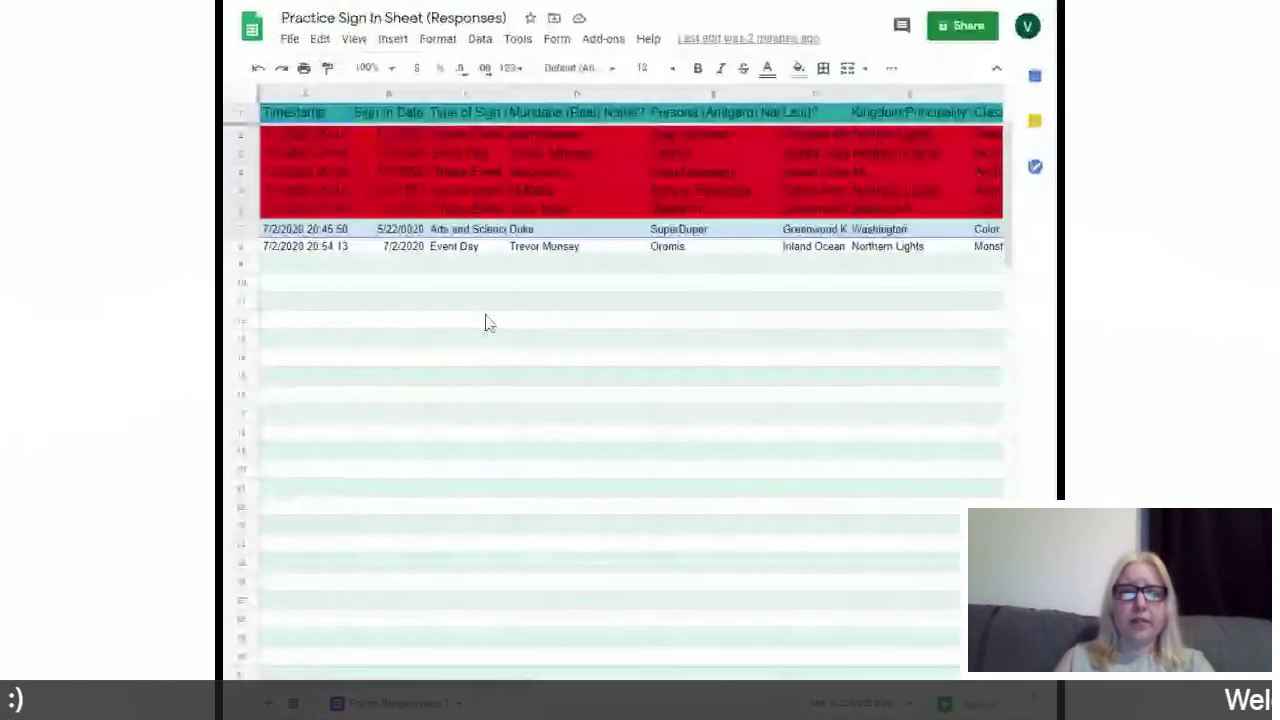
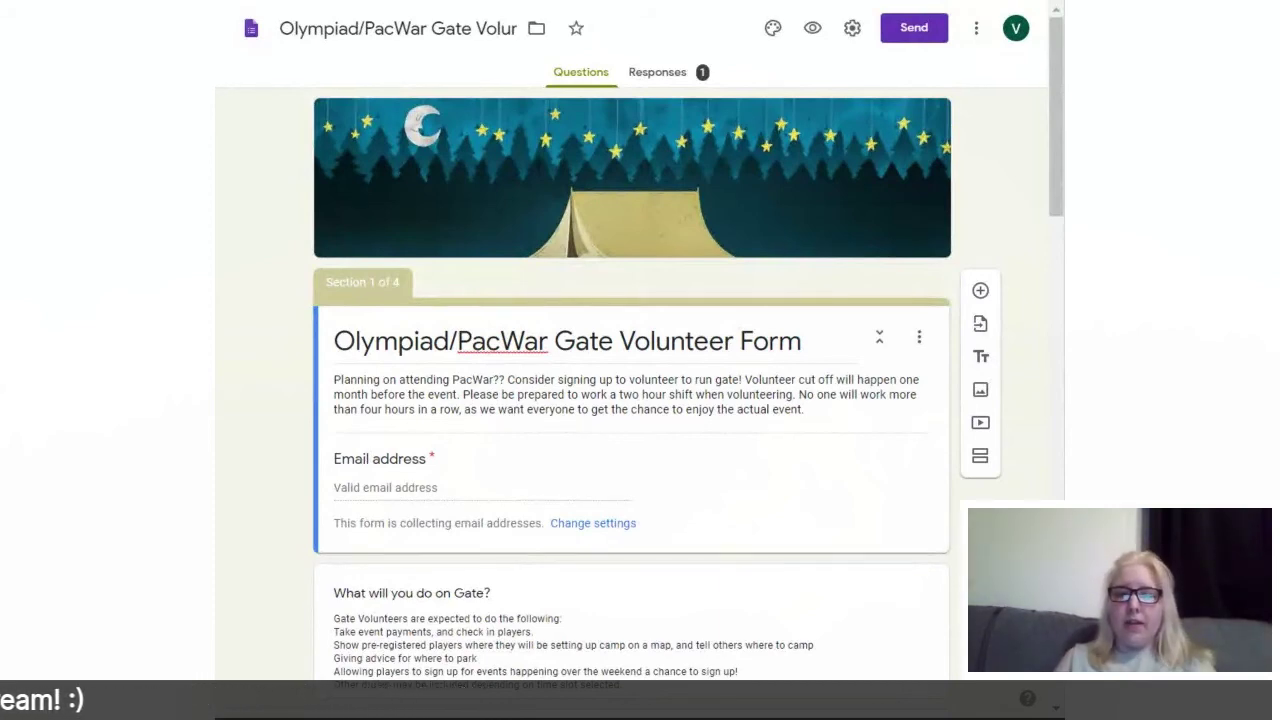
Select the days/timeframes grid question, then show the Gate Volunteer Form's respondent preview
{"action": "scroll", "coordinate": [509, 465], "scroll_direction": "down", "scroll_amount": 3}
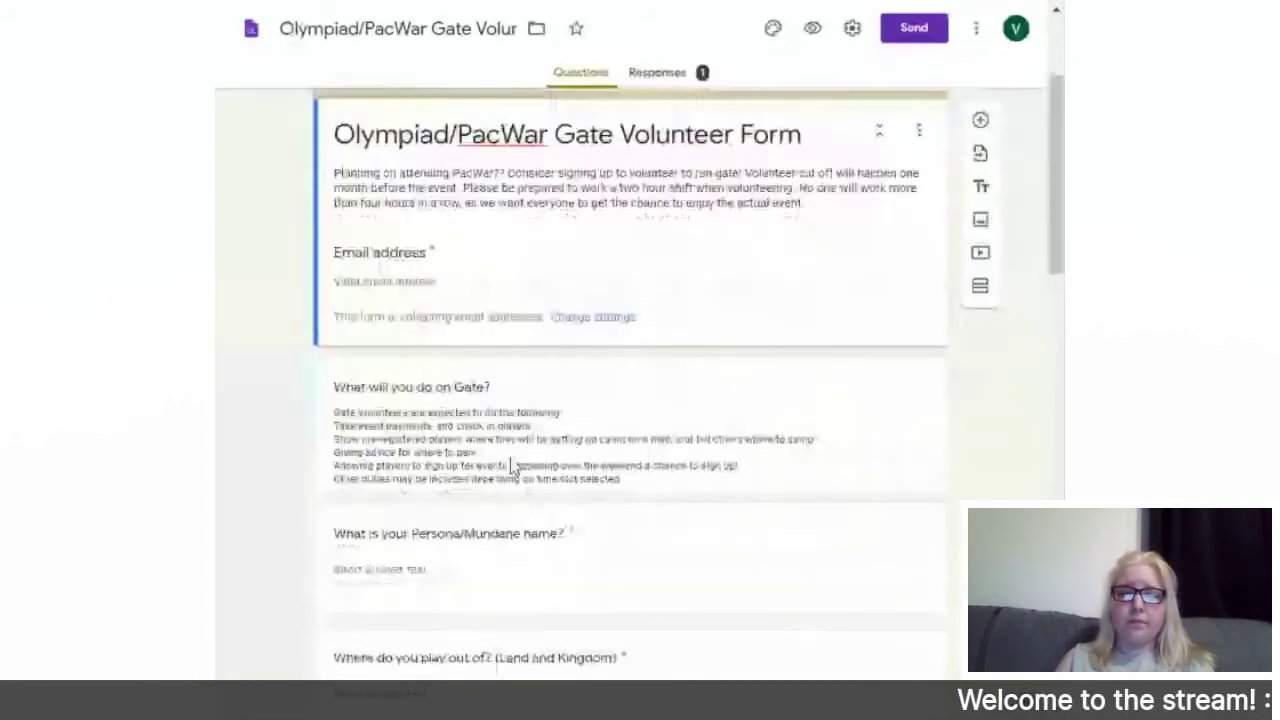
{"action": "scroll", "coordinate": [512, 466], "scroll_direction": "down", "scroll_amount": 1}
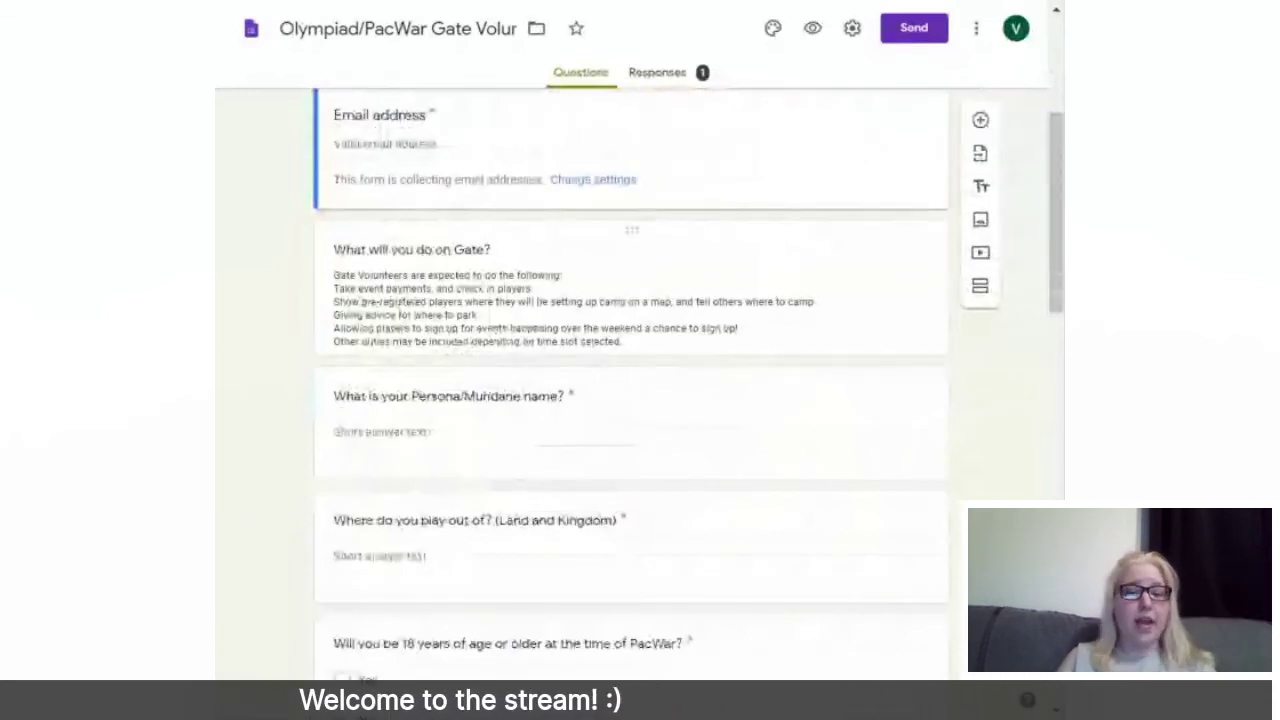
{"action": "scroll", "coordinate": [447, 430], "scroll_direction": "down", "scroll_amount": 3}
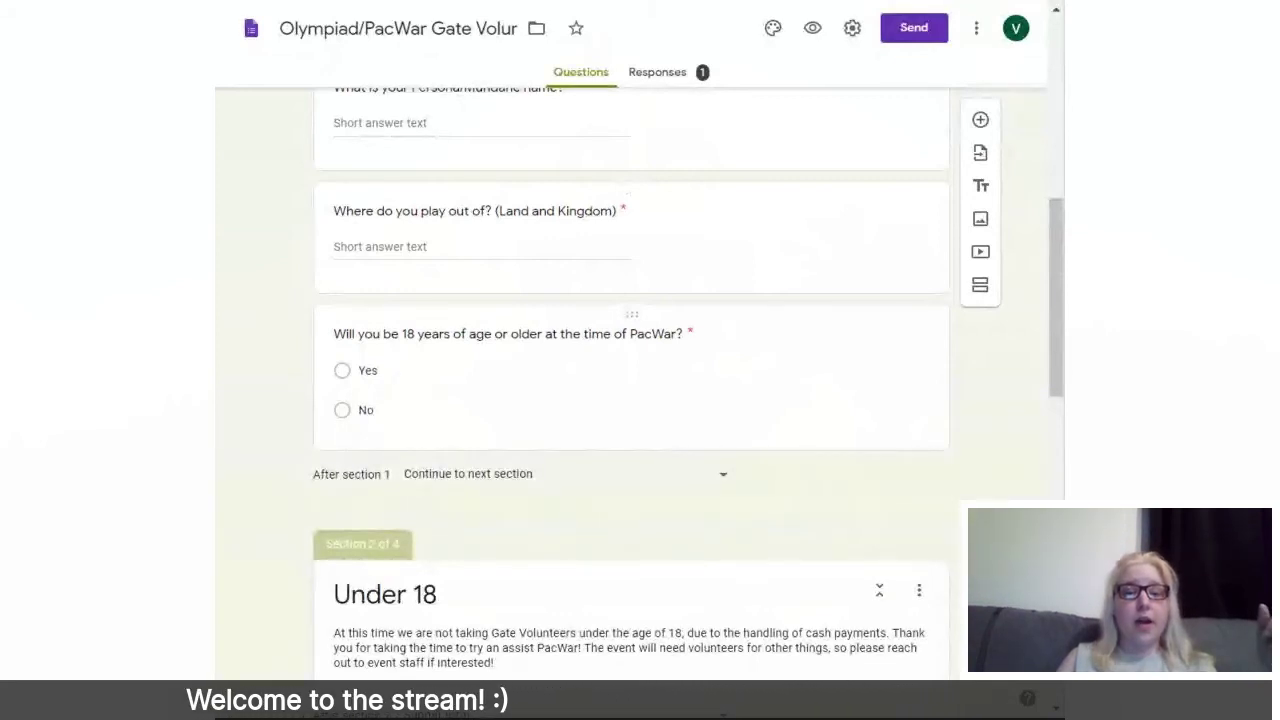
{"action": "scroll", "coordinate": [514, 494], "scroll_direction": "down", "scroll_amount": 3}
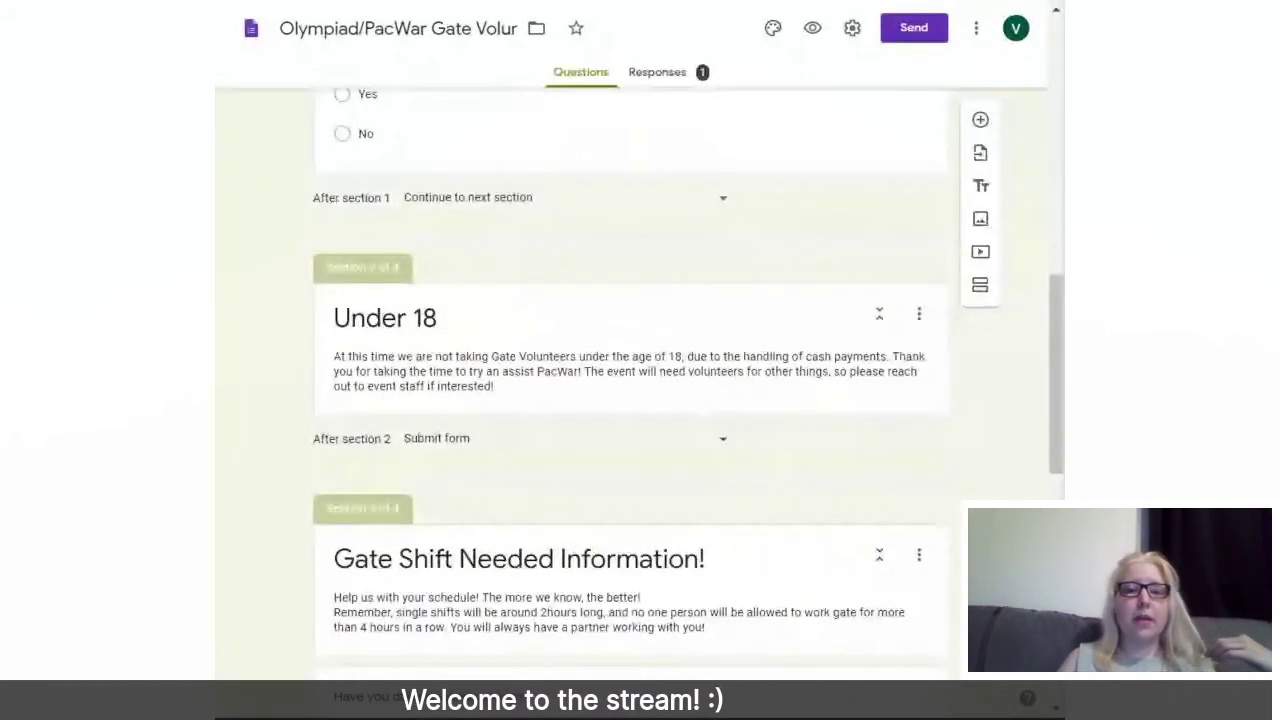
{"action": "scroll", "coordinate": [510, 445], "scroll_direction": "down", "scroll_amount": 1}
{"action": "scroll", "coordinate": [510, 450], "scroll_direction": "down", "scroll_amount": 2}
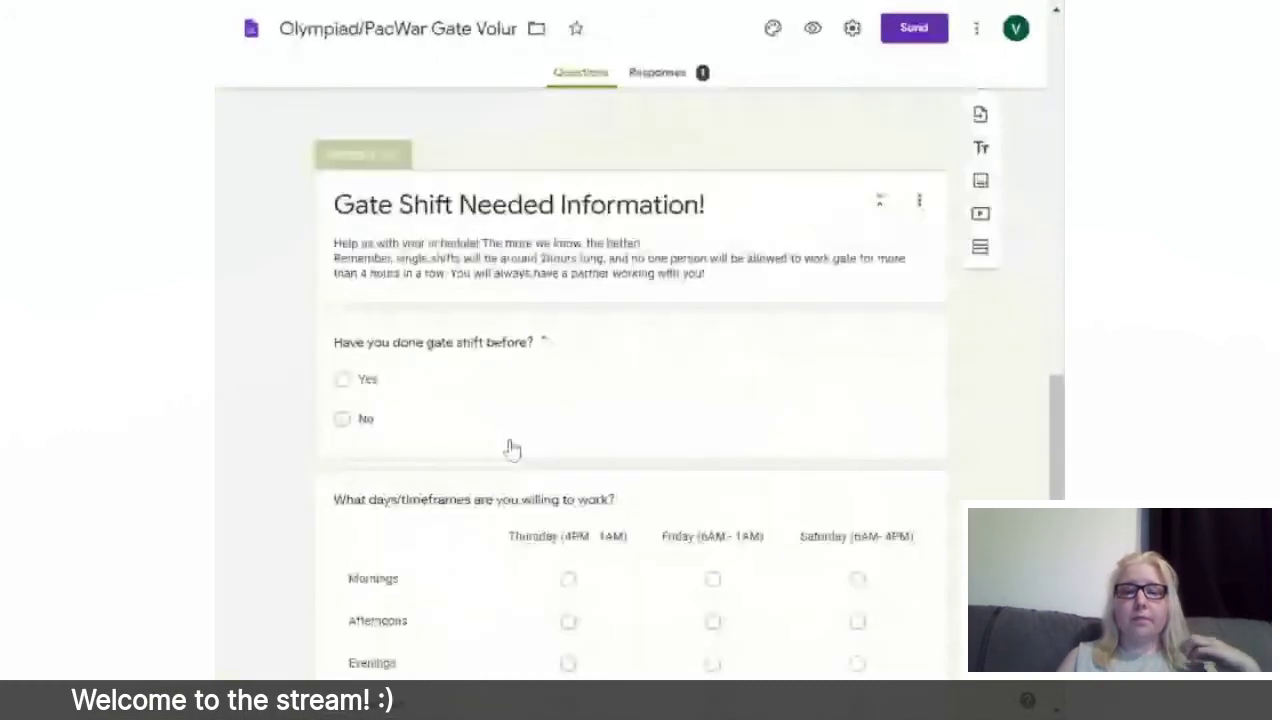
{"action": "scroll", "coordinate": [510, 450], "scroll_direction": "down", "scroll_amount": 2}
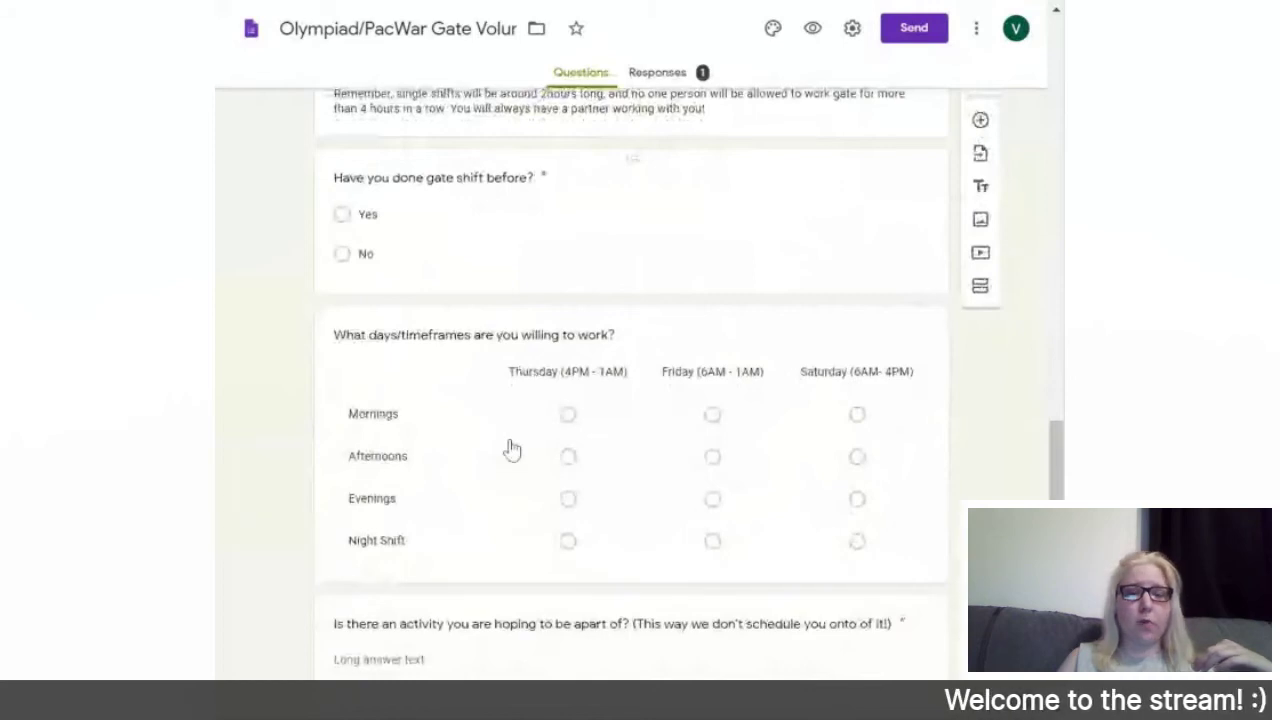
{"action": "scroll", "coordinate": [457, 449], "scroll_direction": "down", "scroll_amount": 2}
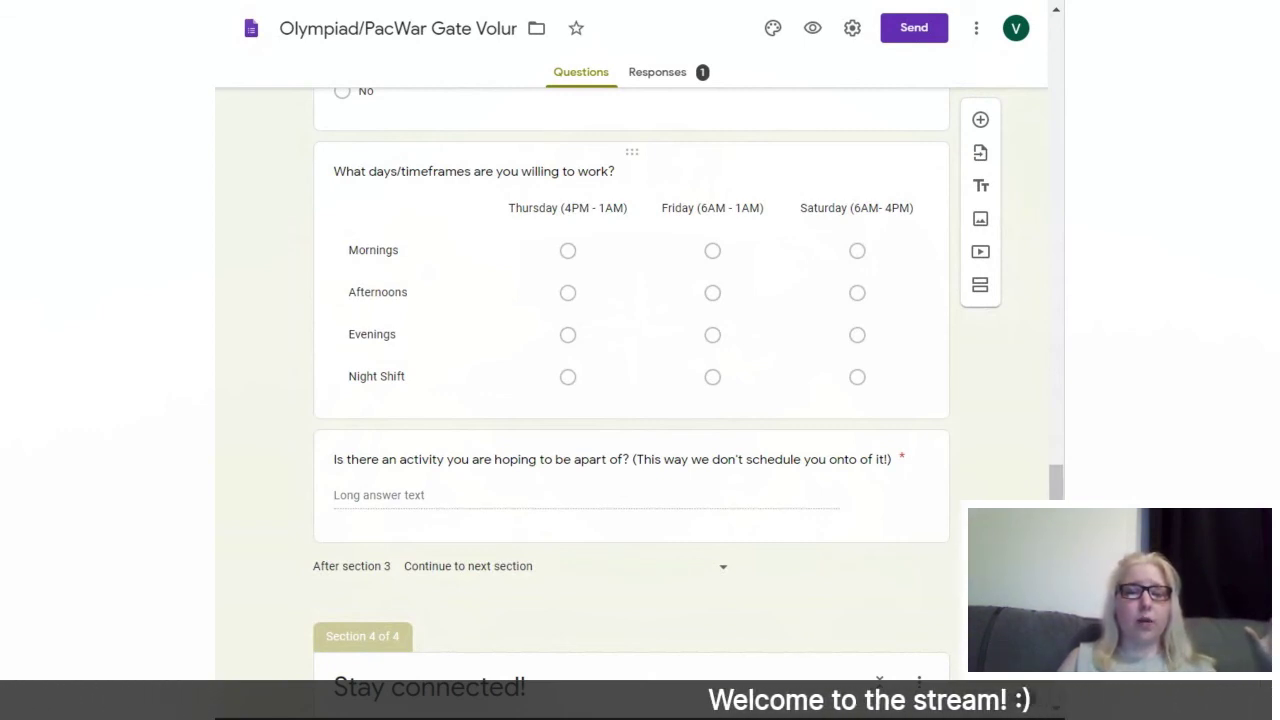
{"action": "left_click", "coordinate": [569, 338]}
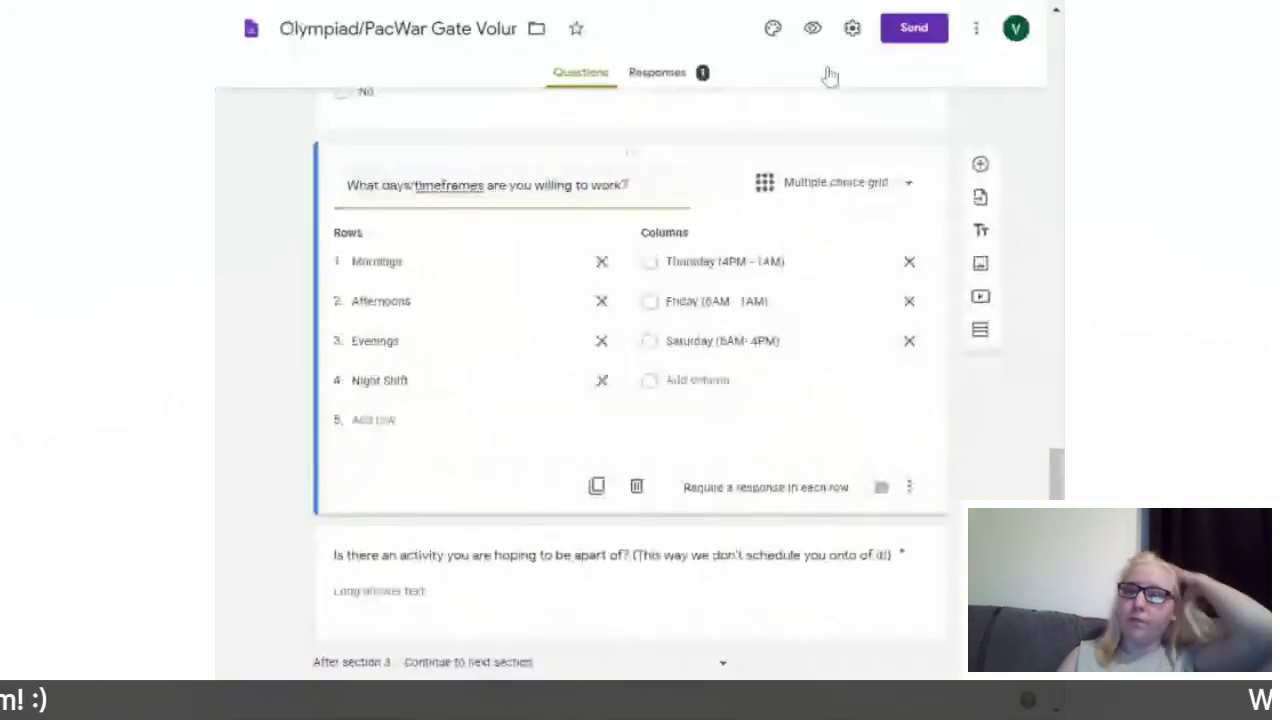
{"action": "key", "text": "ctrl+Tab"}
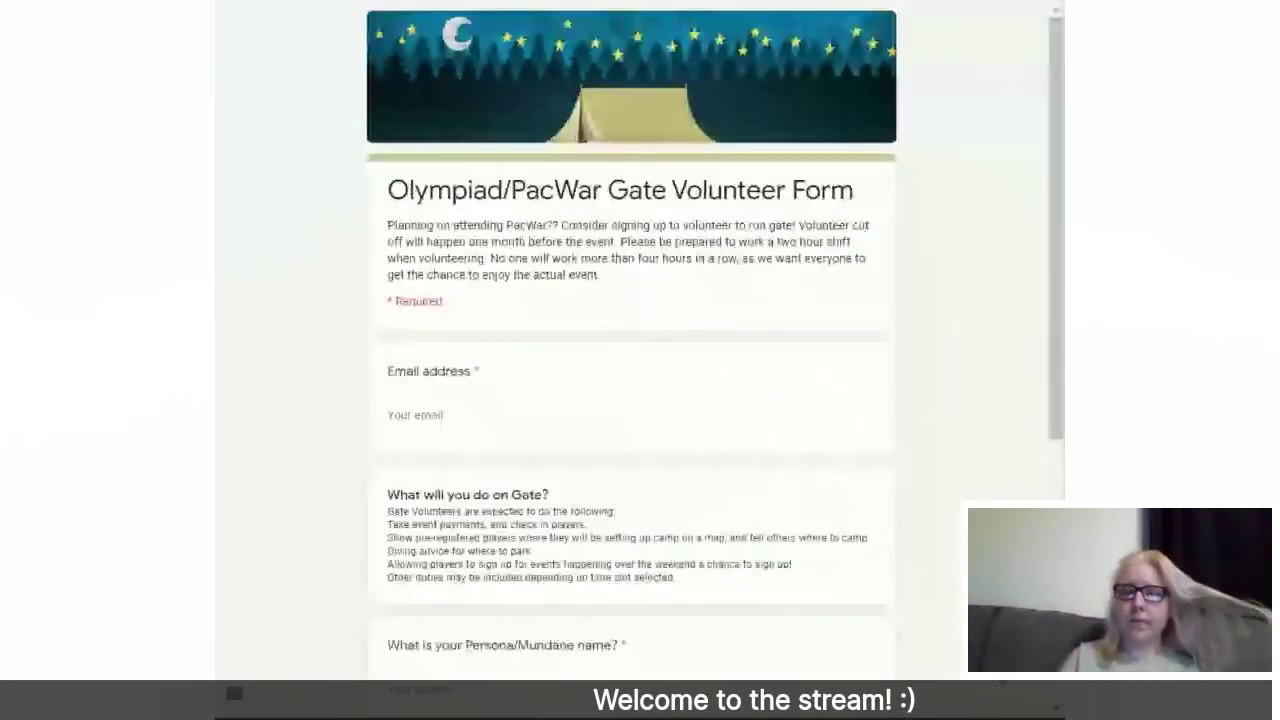
Enter the respondent's e-mail address in the preview's Email field
{"action": "scroll", "coordinate": [574, 354], "scroll_direction": "down", "scroll_amount": 5}
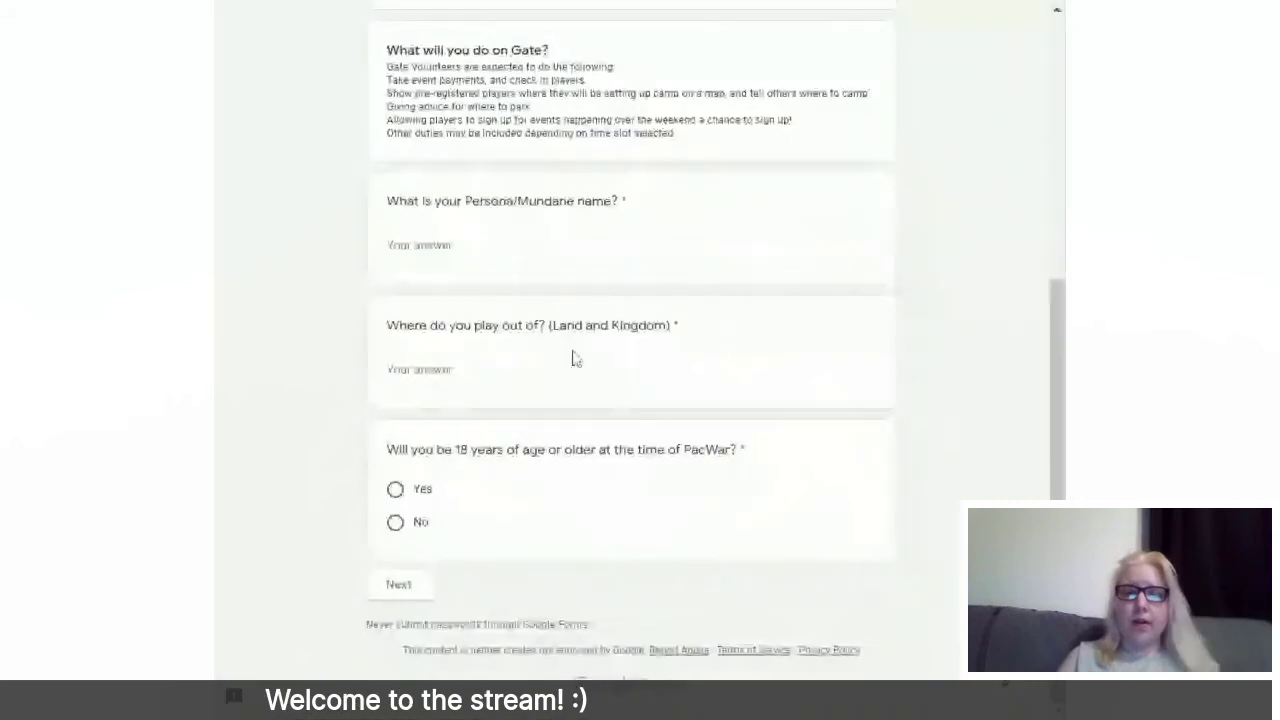
{"action": "scroll", "coordinate": [575, 357], "scroll_direction": "up", "scroll_amount": 3}
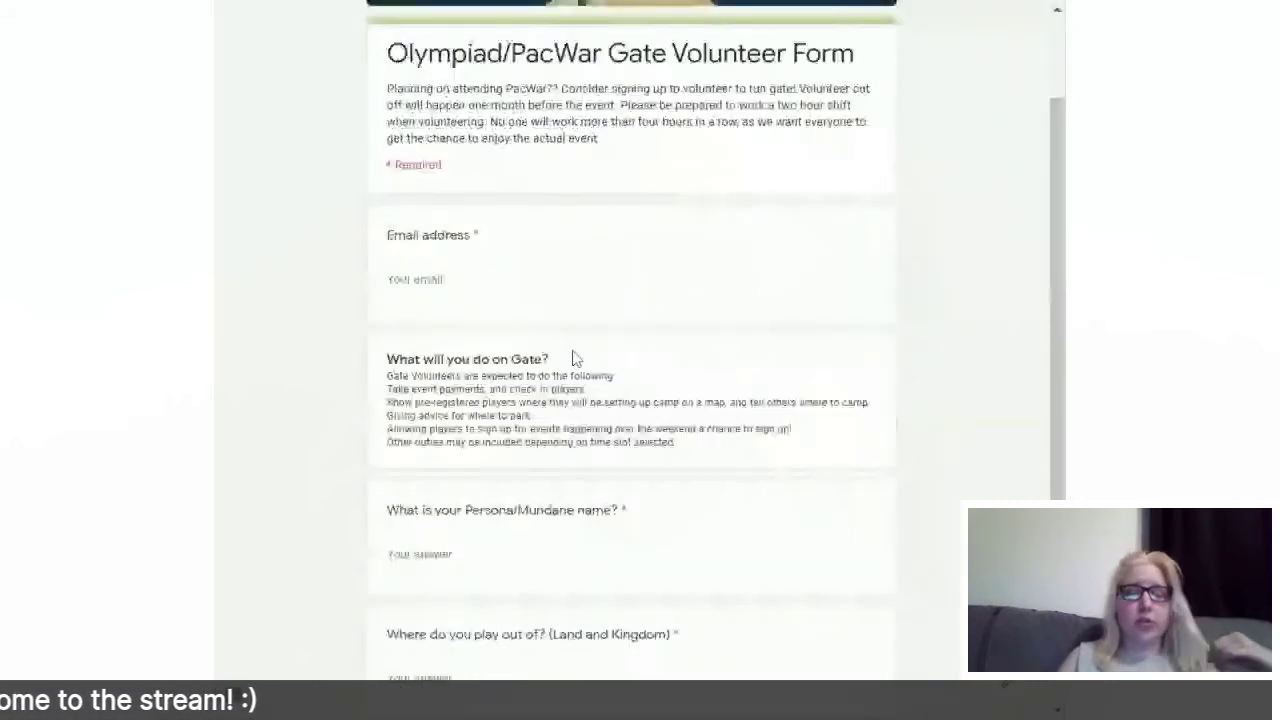
{"action": "scroll", "coordinate": [575, 358], "scroll_direction": "up", "scroll_amount": 1}
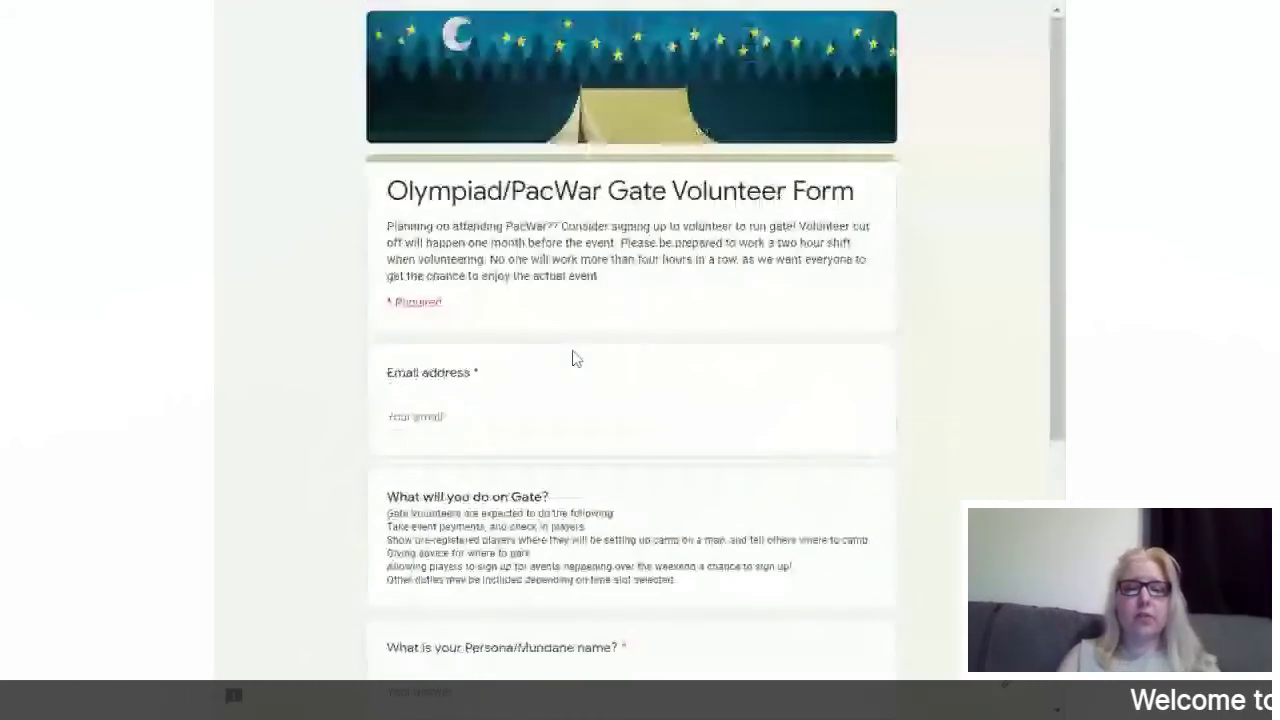
{"action": "left_click", "coordinate": [575, 418]}
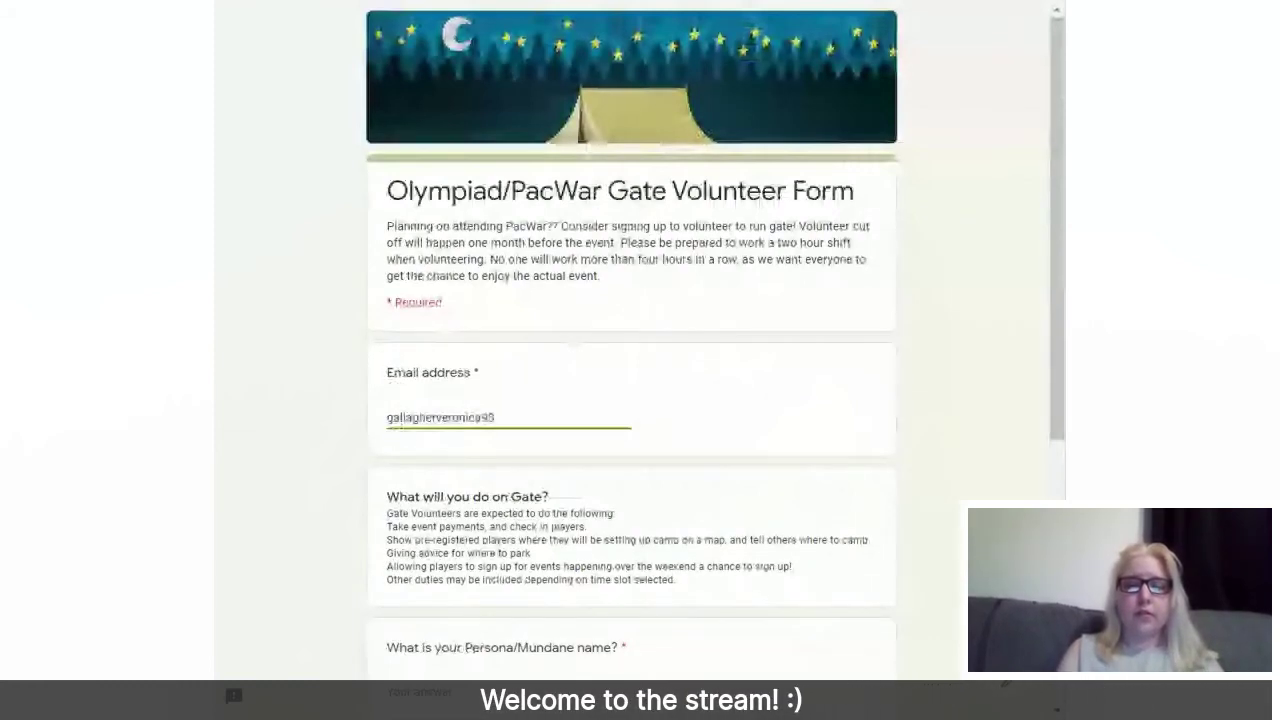
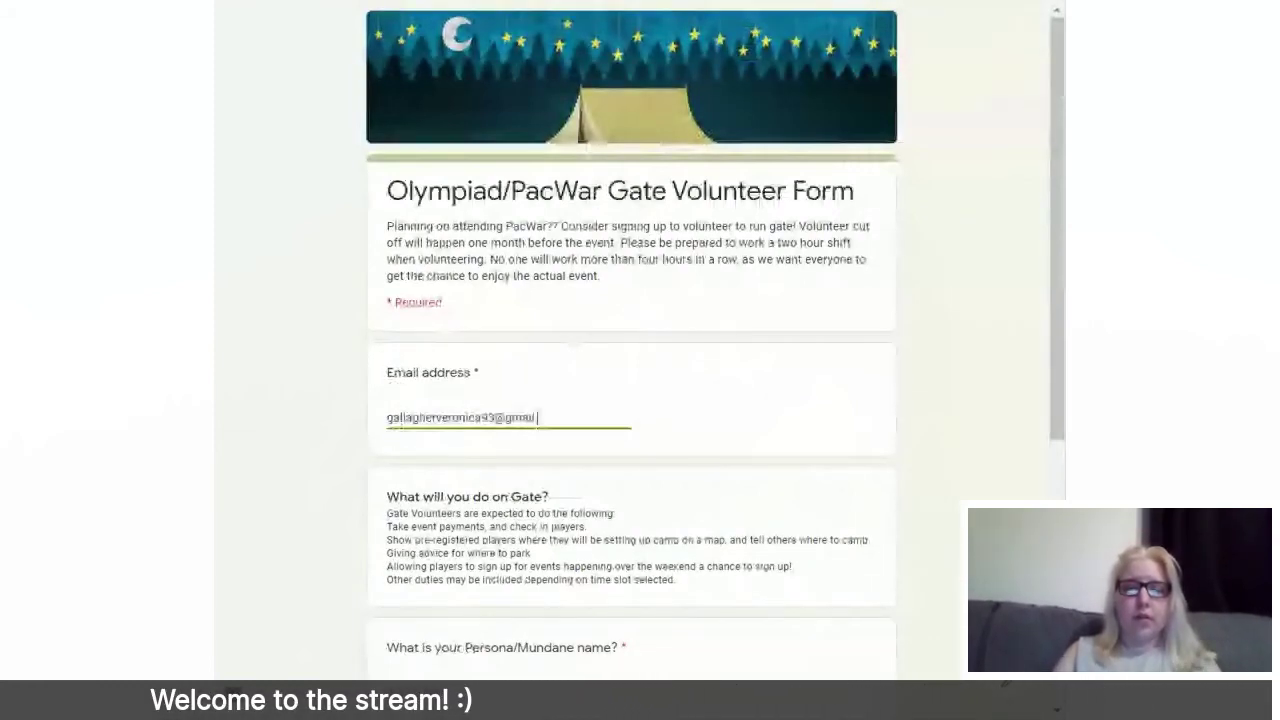
Enter the persona/mundane name, give IO/NL as the kingdom, and answer No to 18-or-older
{"action": "scroll", "coordinate": [458, 479], "scroll_direction": "down", "scroll_amount": 1}
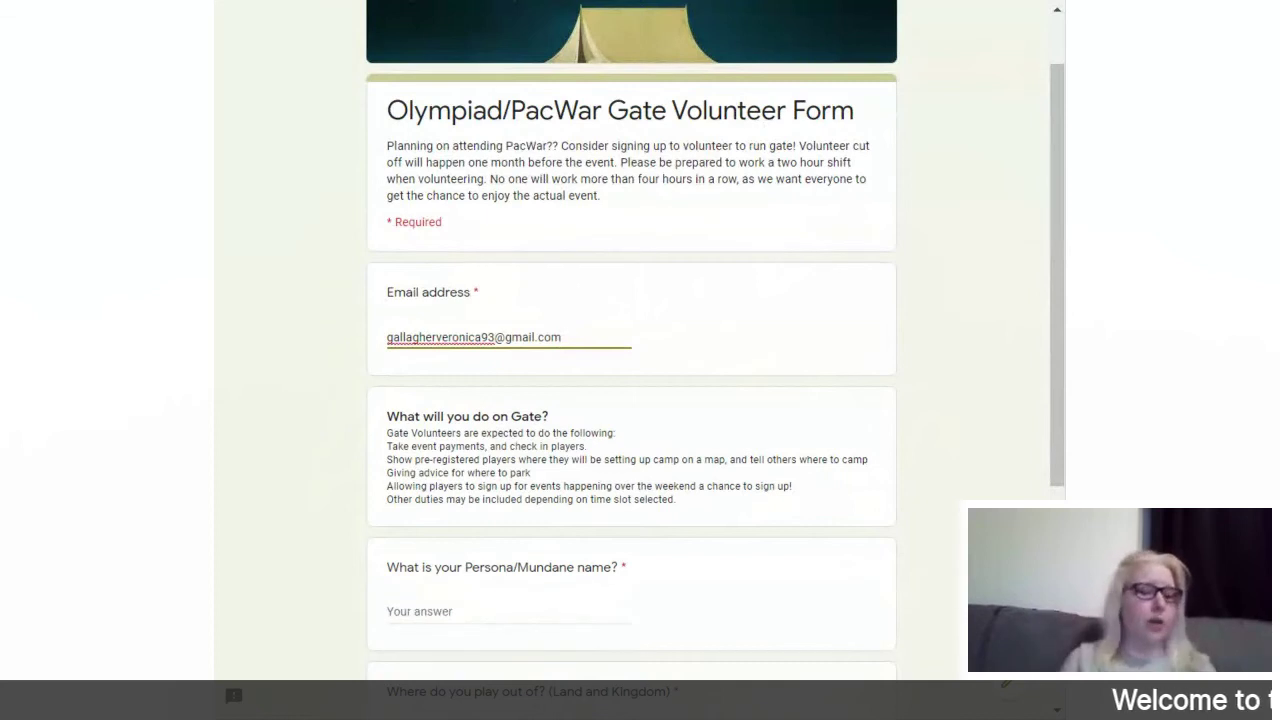
{"action": "scroll", "coordinate": [530, 360], "scroll_direction": "down", "scroll_amount": 4}
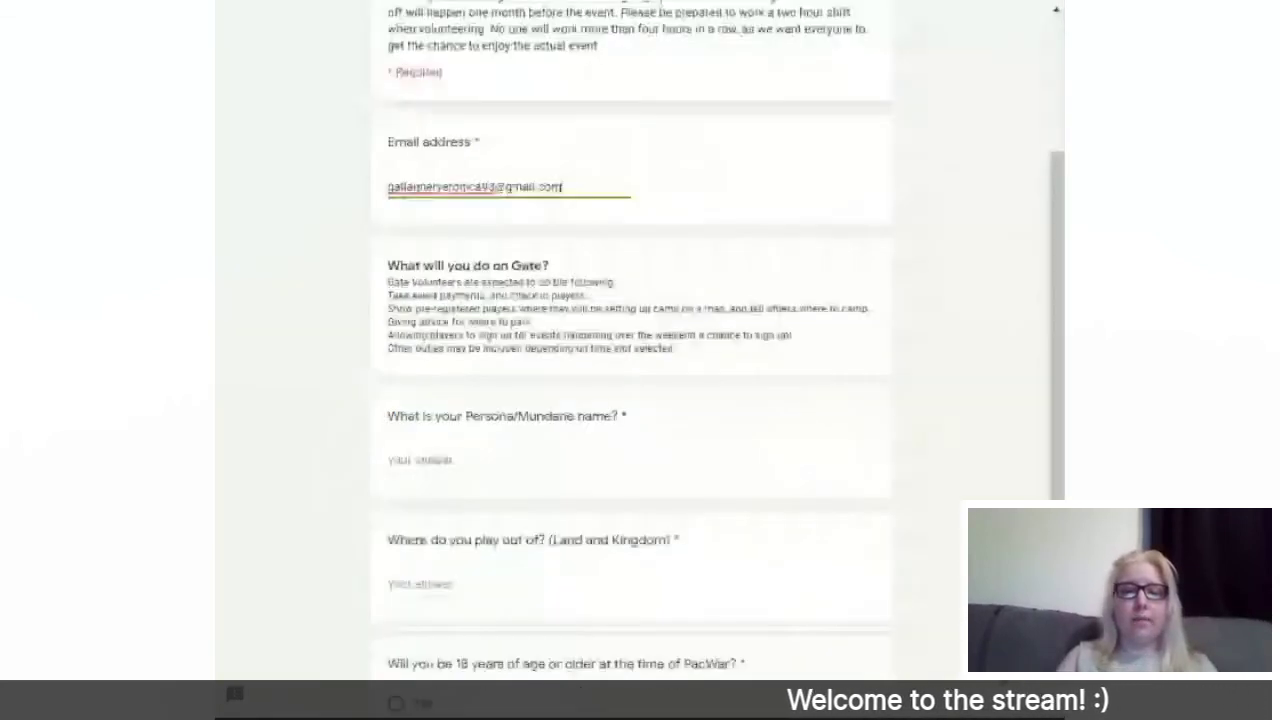
{"action": "left_click", "coordinate": [500, 244]}
{"action": "type", "text": "G"}
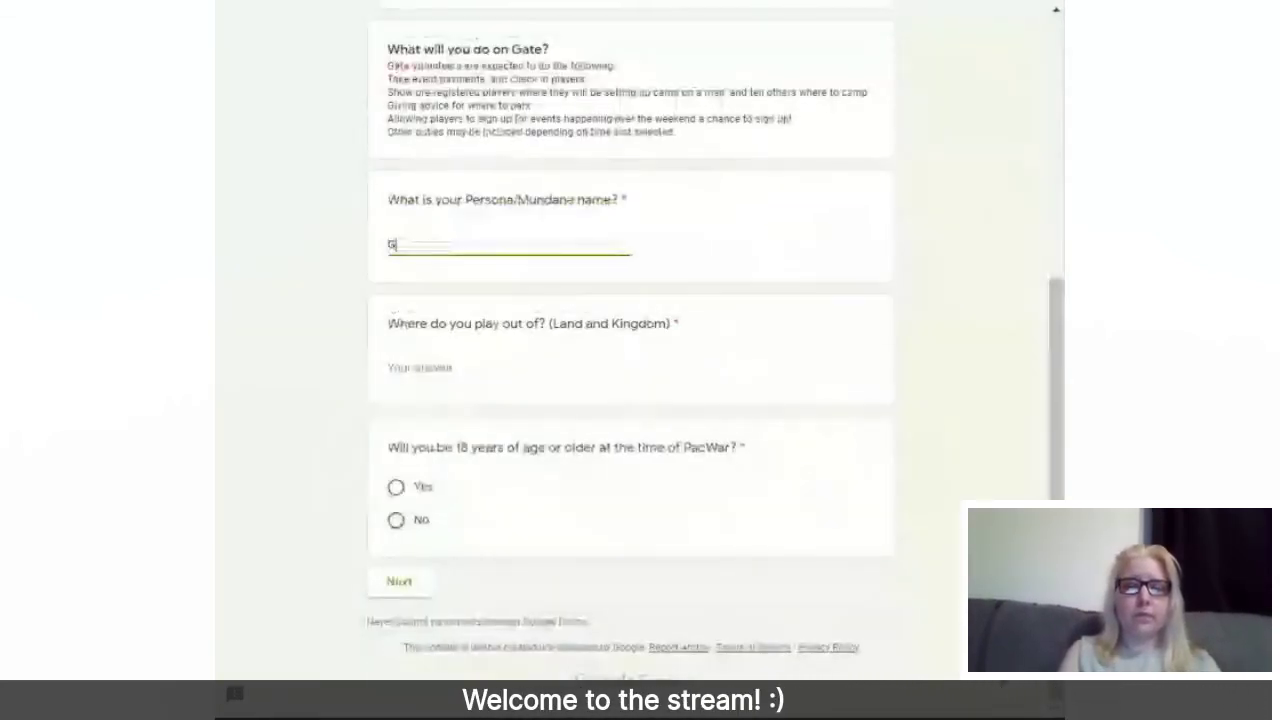
{"action": "type", "text": "uin/Veronica"}
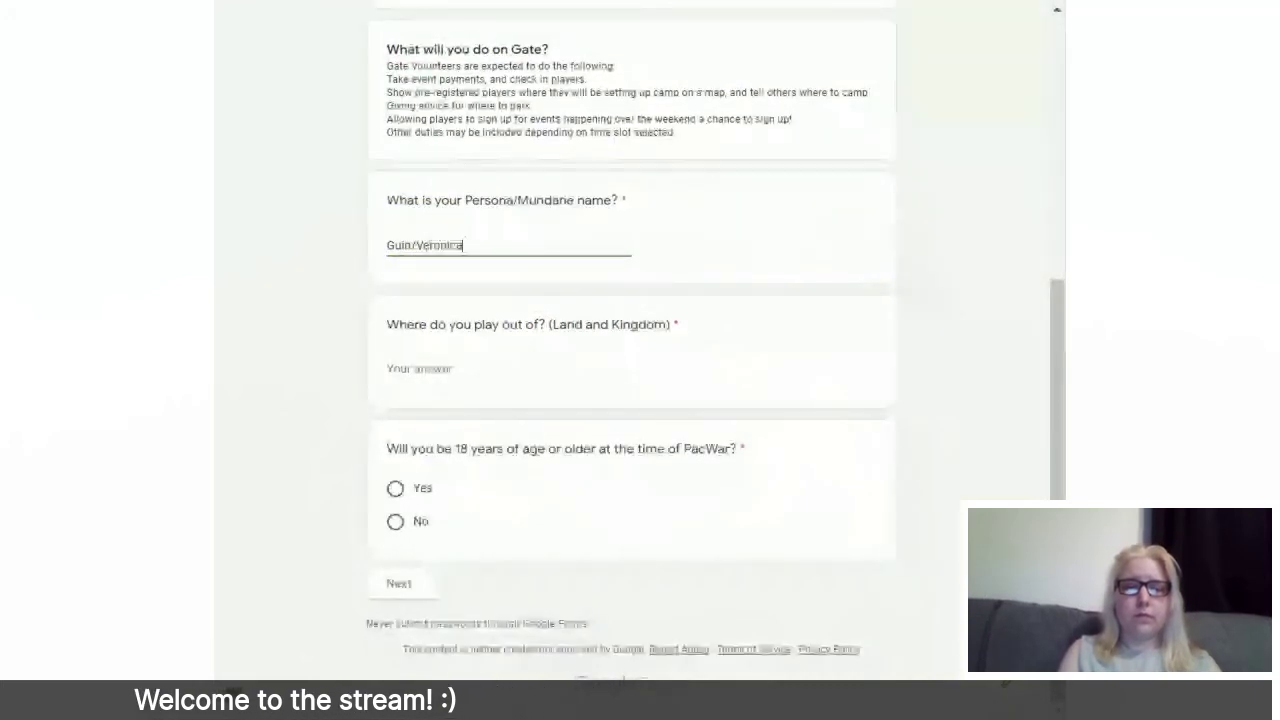
{"action": "left_click", "coordinate": [500, 369]}
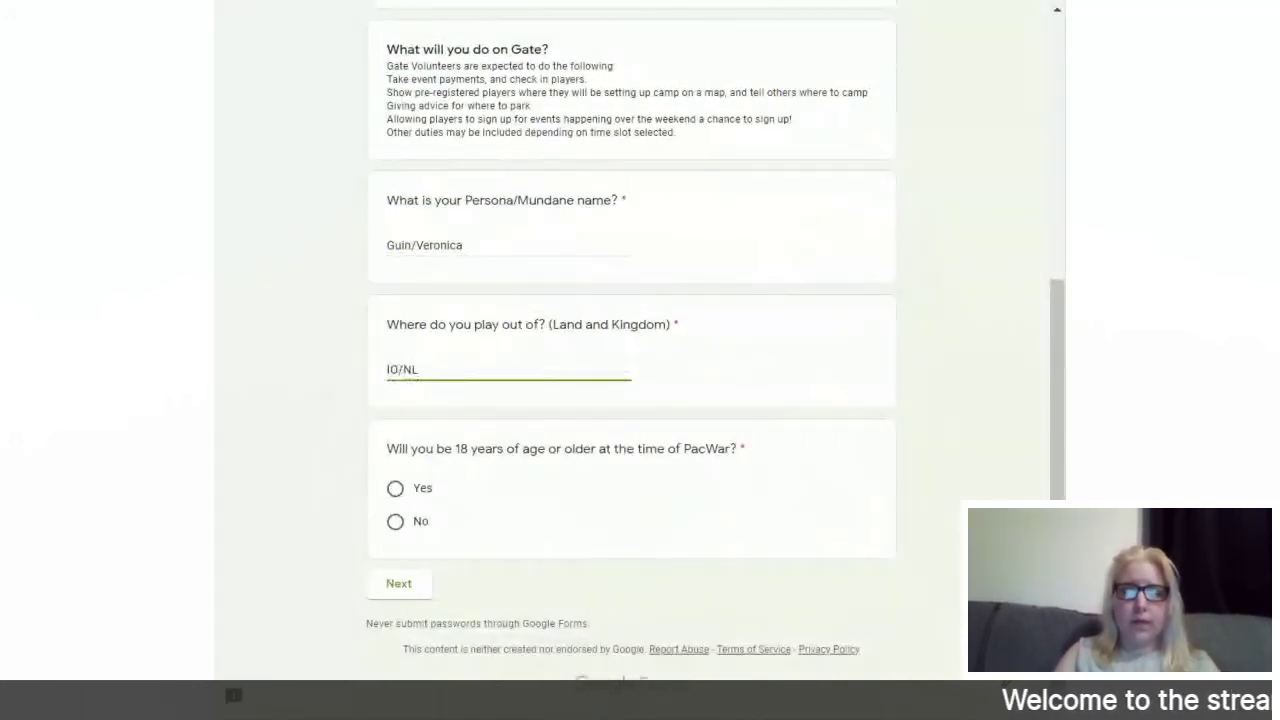
{"action": "left_click", "coordinate": [397, 523]}
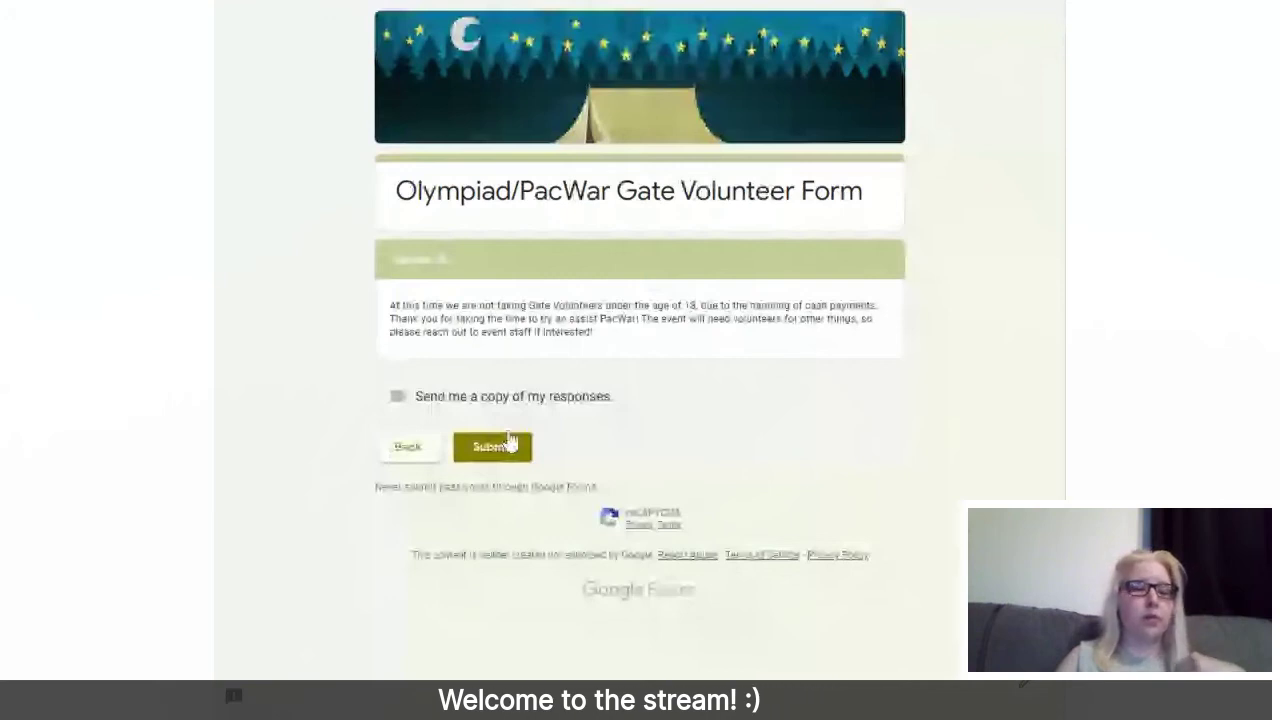
Return from the Under 18 page, answer Yes to 18-or-older, and advance to the next section
{"action": "key", "text": "alt+Left"}
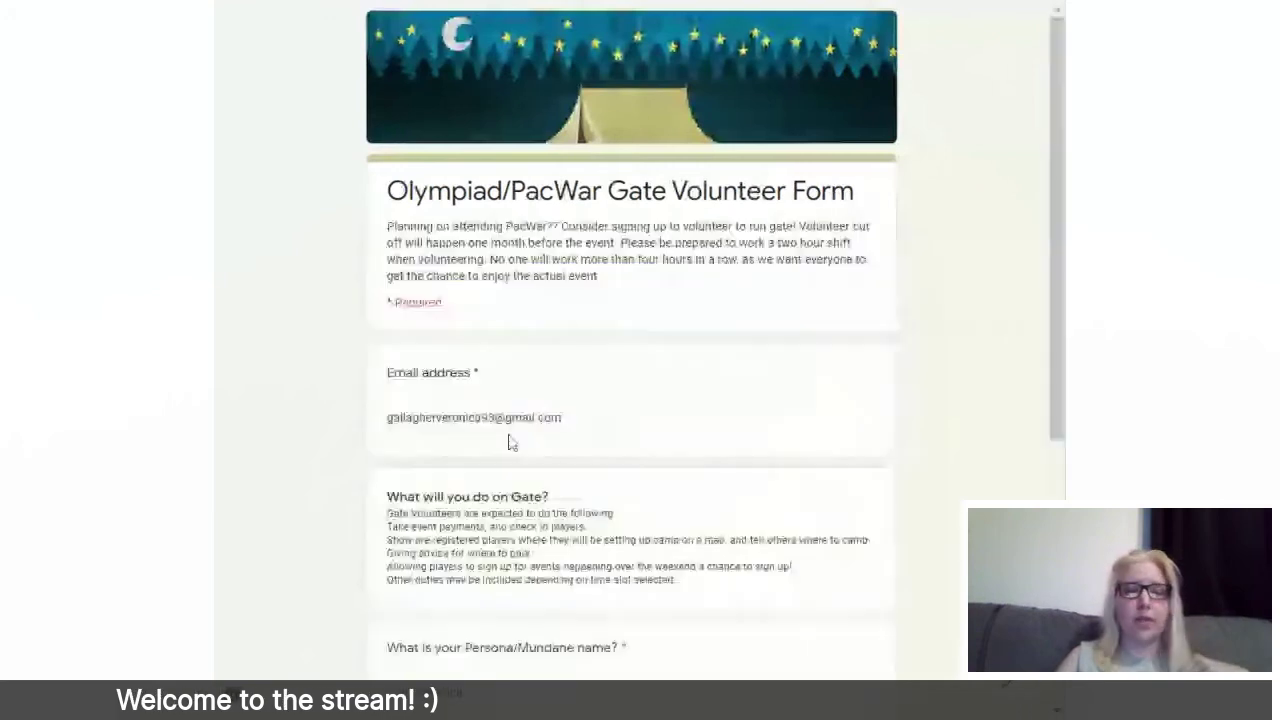
{"action": "scroll", "coordinate": [385, 497], "scroll_direction": "down", "scroll_amount": 6}
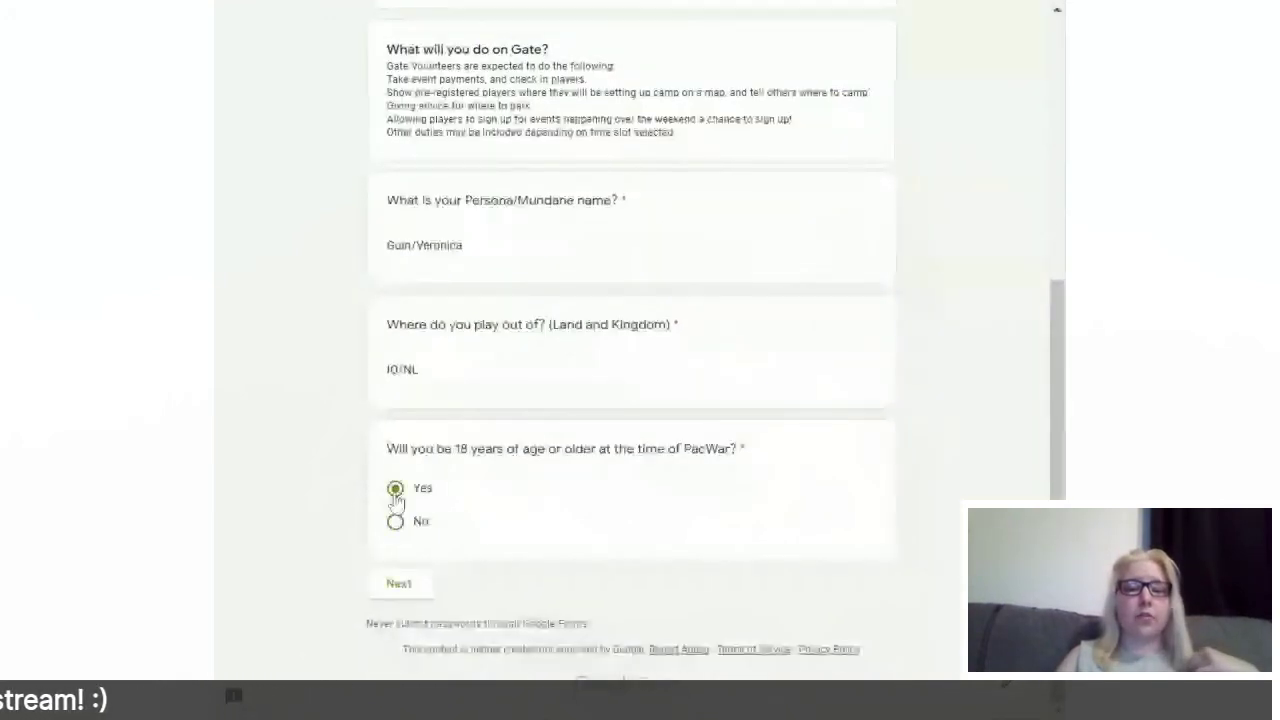
{"action": "left_click", "coordinate": [395, 586]}
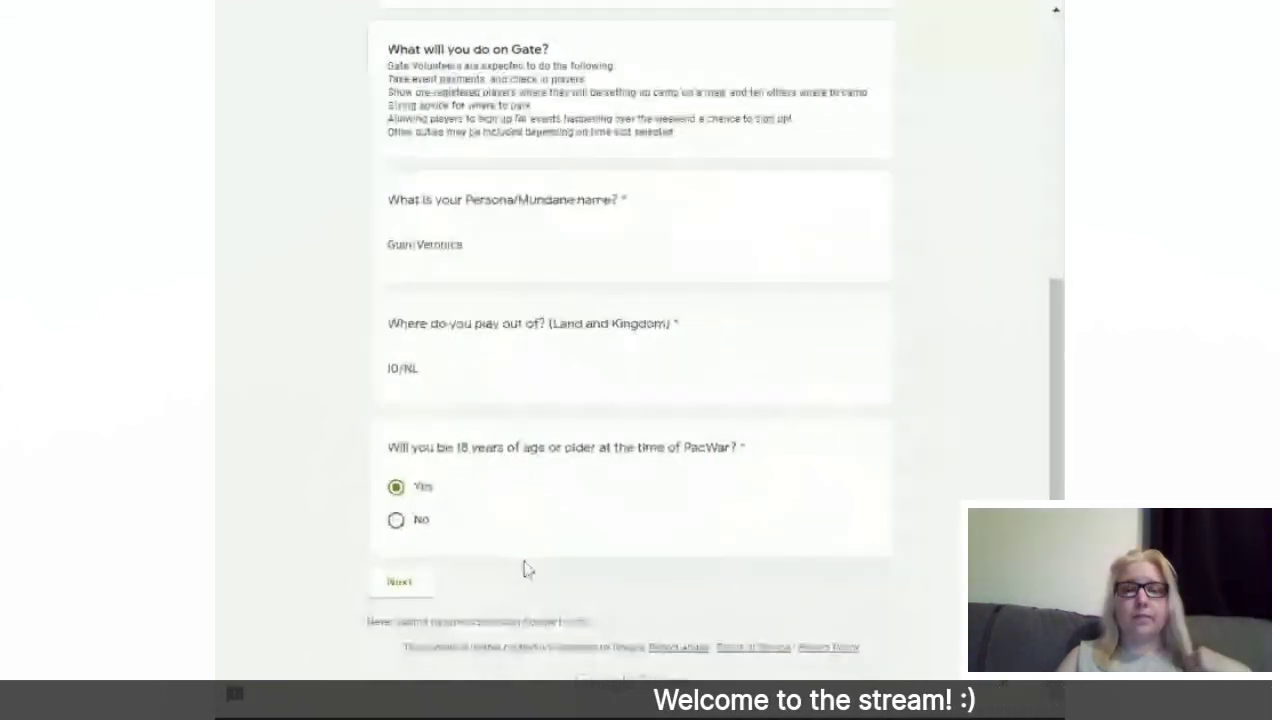
Pick availability slots across Thursday, Friday and Saturday in the days/timeframes grid
{"action": "scroll", "coordinate": [531, 523], "scroll_direction": "down", "scroll_amount": 1}
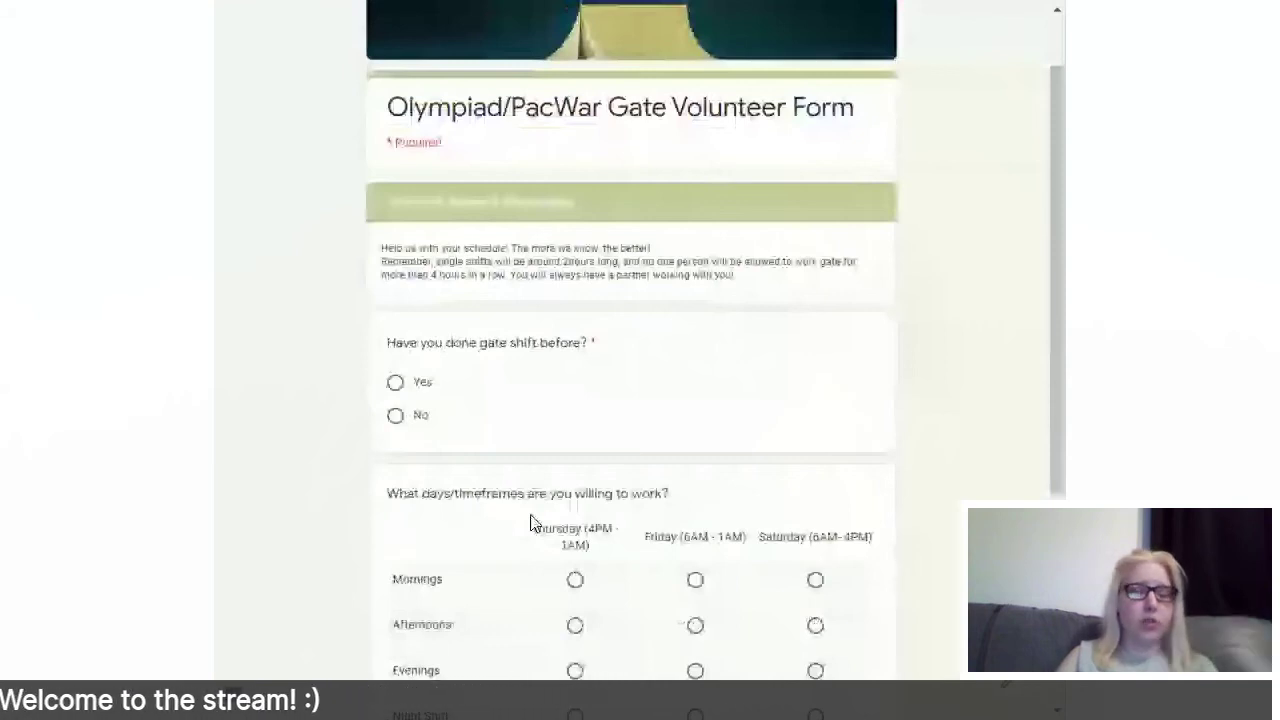
{"action": "scroll", "coordinate": [531, 523], "scroll_direction": "down", "scroll_amount": 3}
{"action": "scroll", "coordinate": [531, 523], "scroll_direction": "up", "scroll_amount": 2}
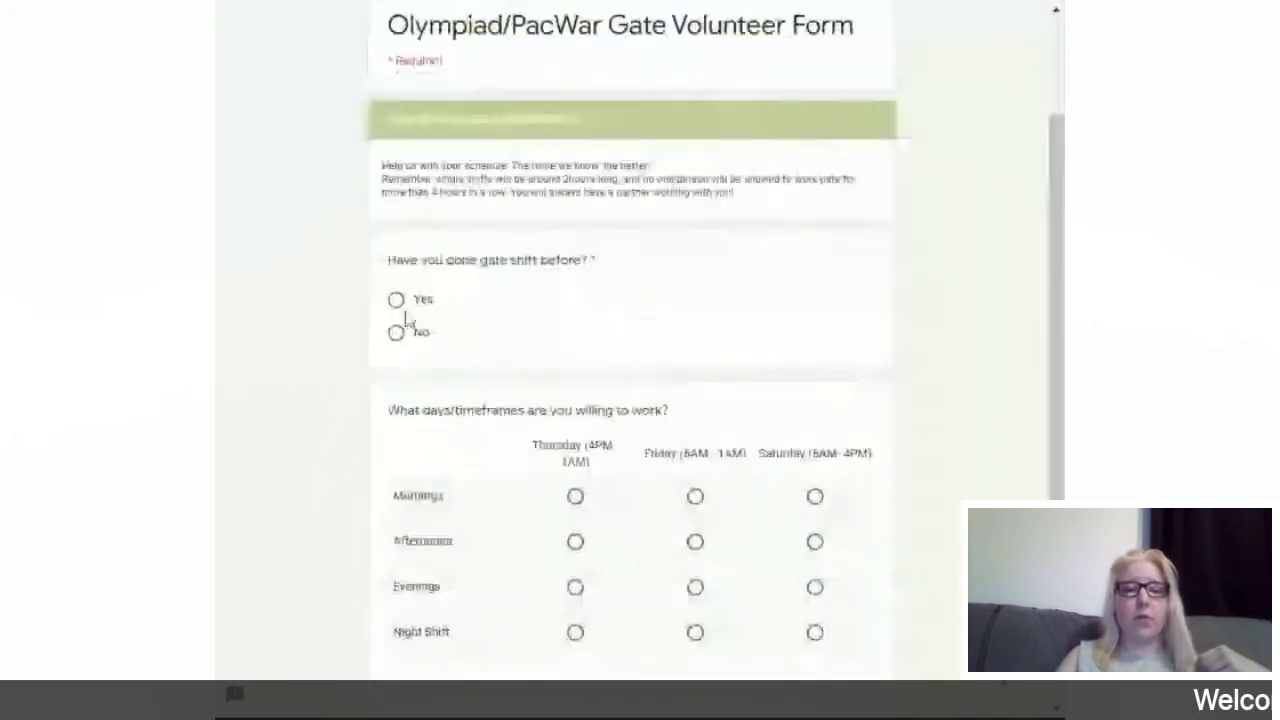
{"action": "left_click", "coordinate": [575, 497]}
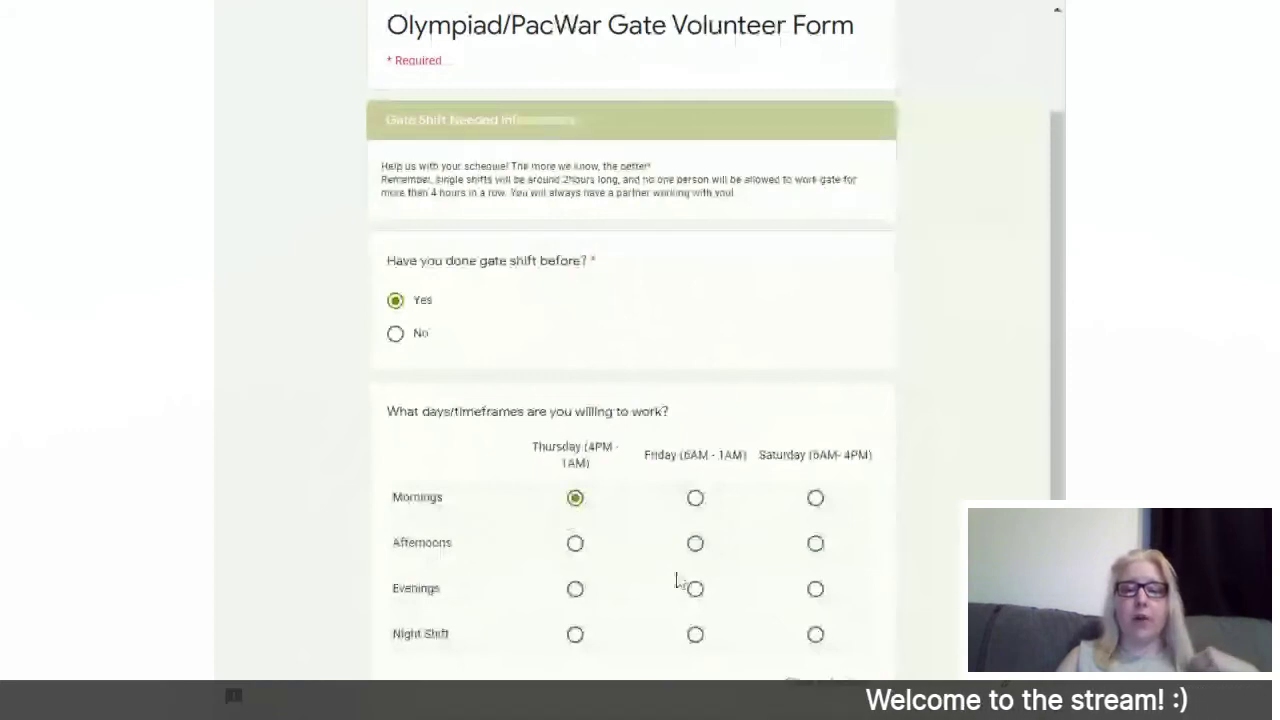
{"action": "left_click", "coordinate": [575, 590]}
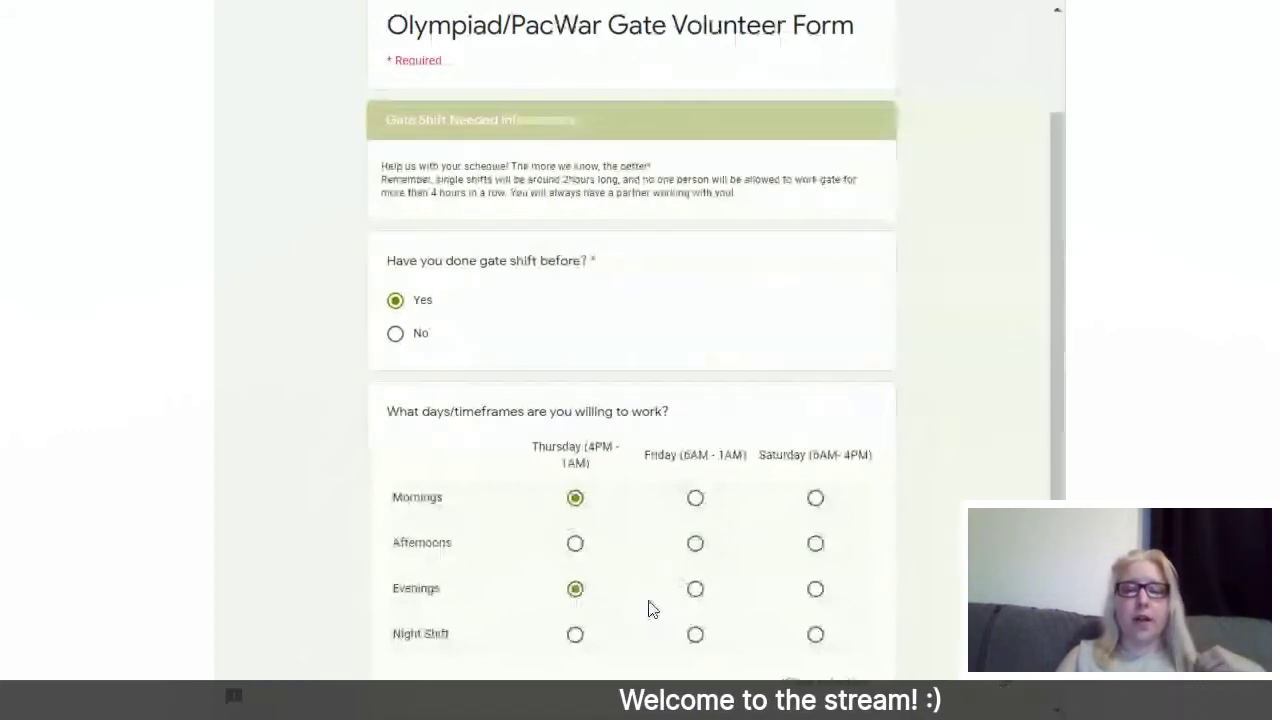
{"action": "left_click", "coordinate": [696, 545]}
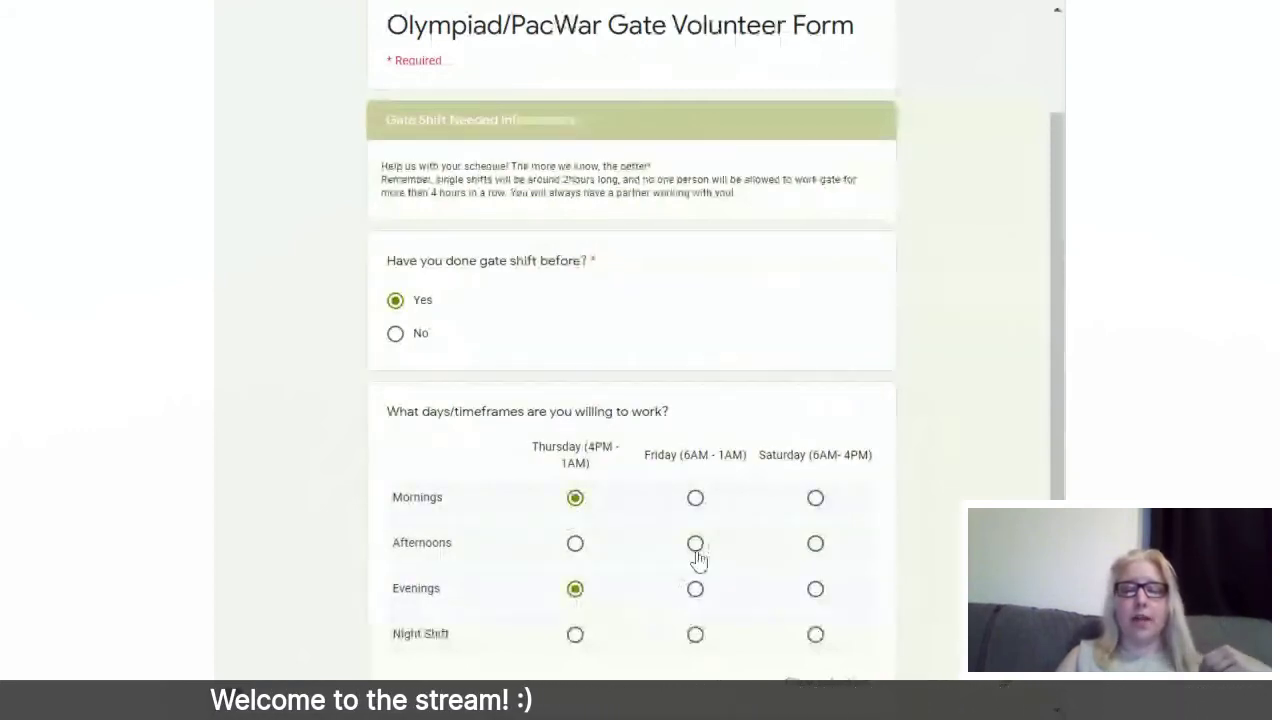
{"action": "left_click", "coordinate": [695, 633]}
{"action": "left_click", "coordinate": [815, 497]}
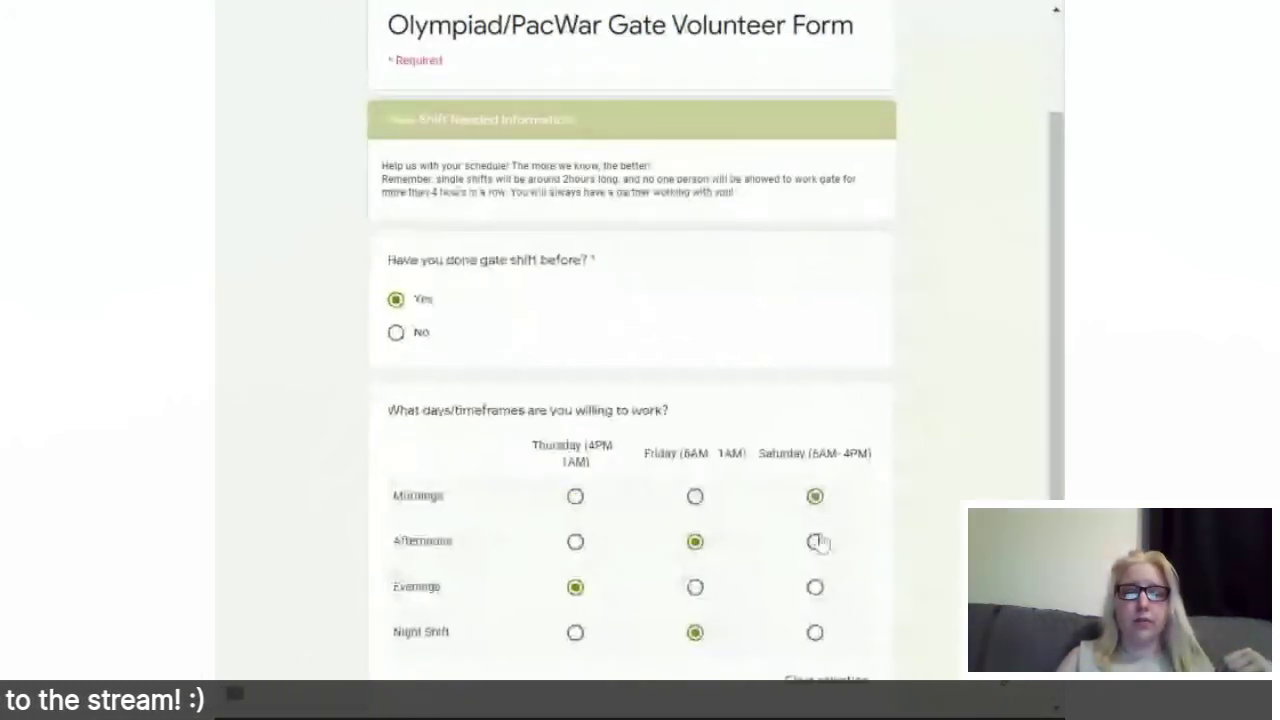
{"action": "left_click", "coordinate": [815, 543]}
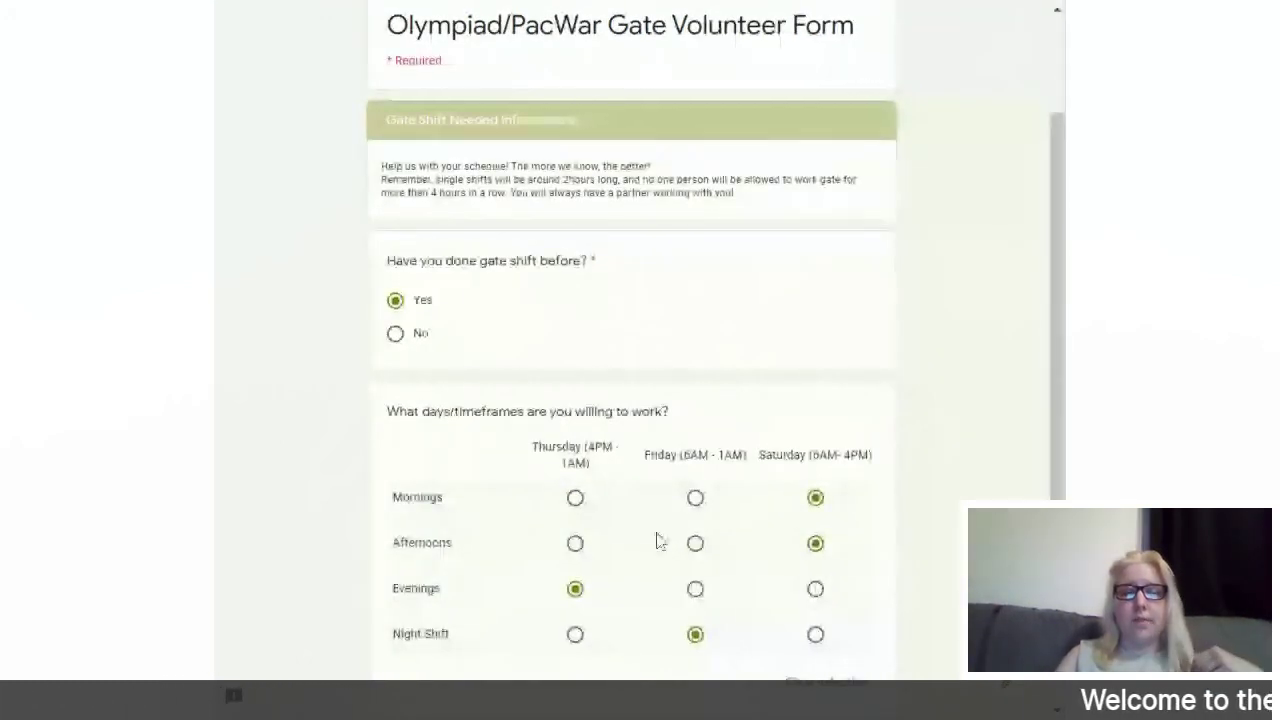
{"action": "left_click", "coordinate": [695, 543]}
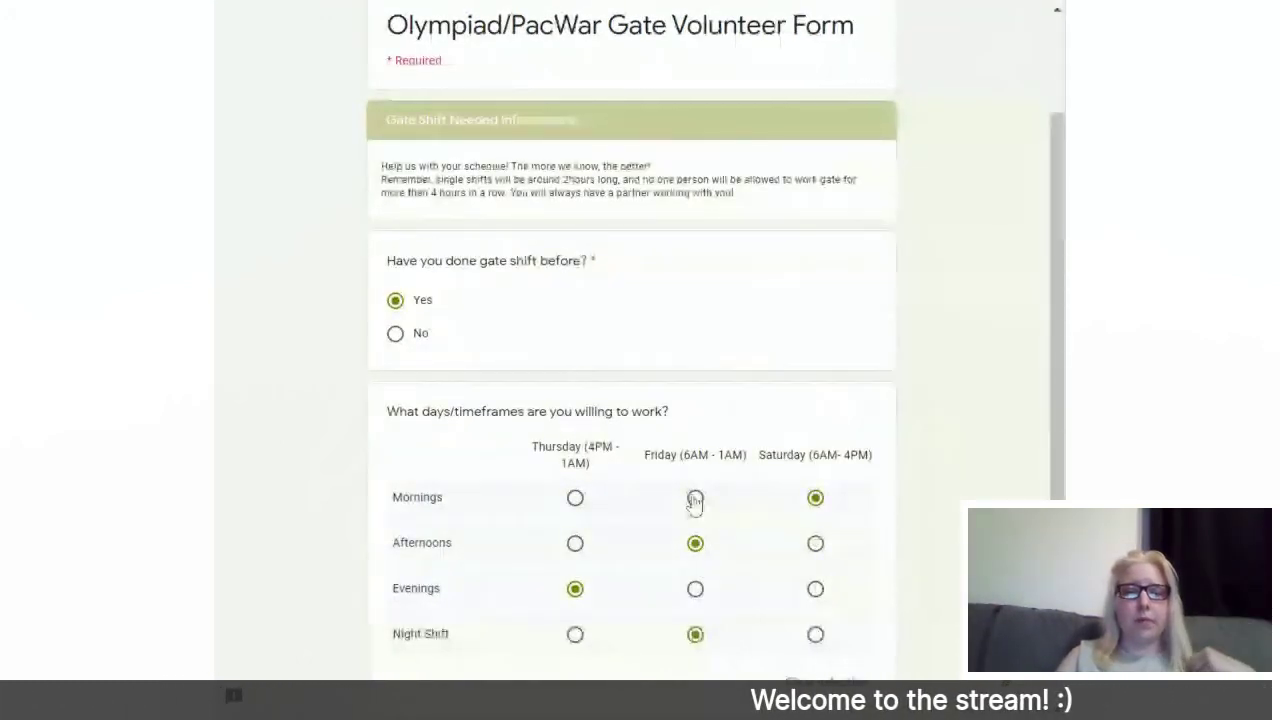
{"action": "left_click", "coordinate": [695, 497]}
{"action": "left_click", "coordinate": [578, 505]}
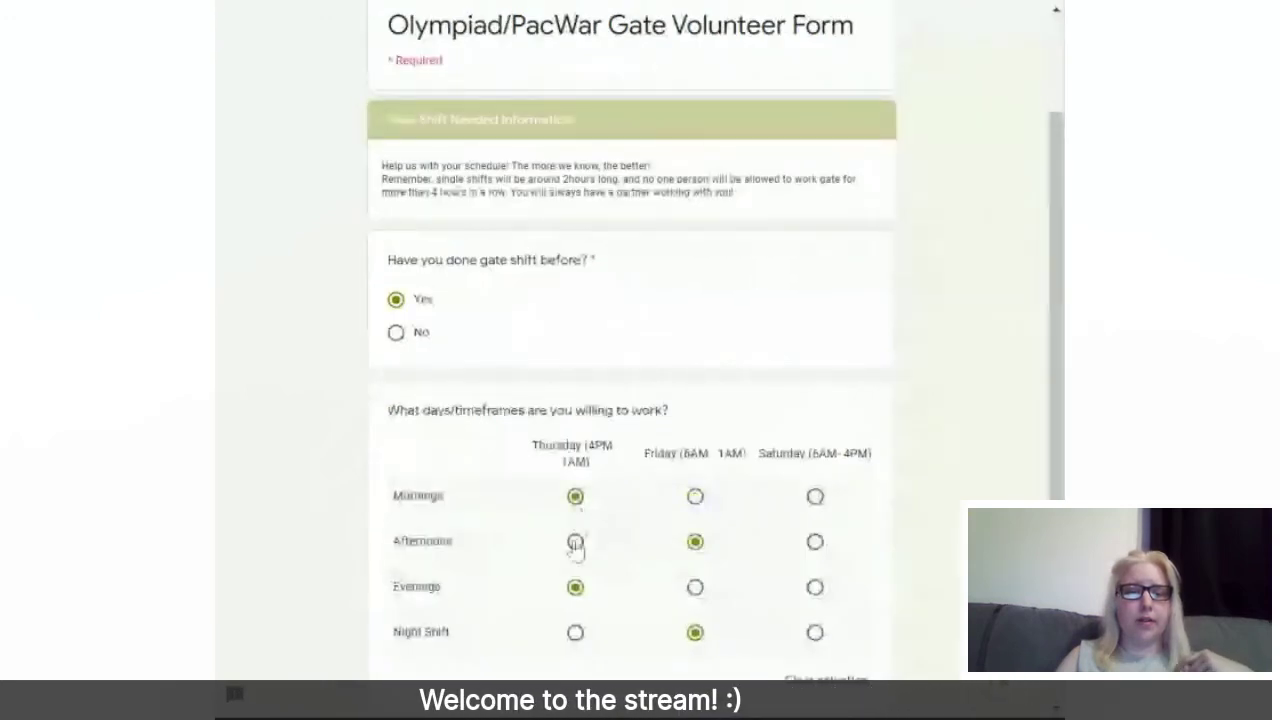
{"action": "left_click", "coordinate": [576, 544]}
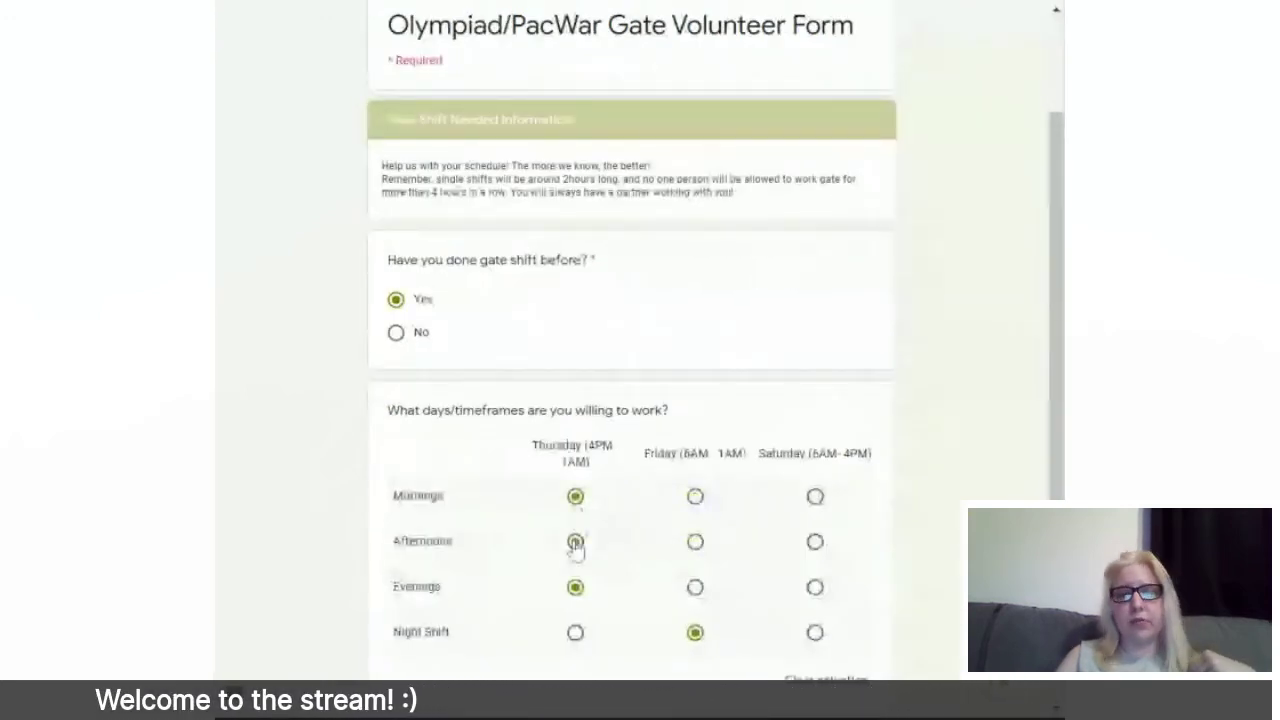
{"action": "key", "text": "Right"}
{"action": "key", "text": "Right"}
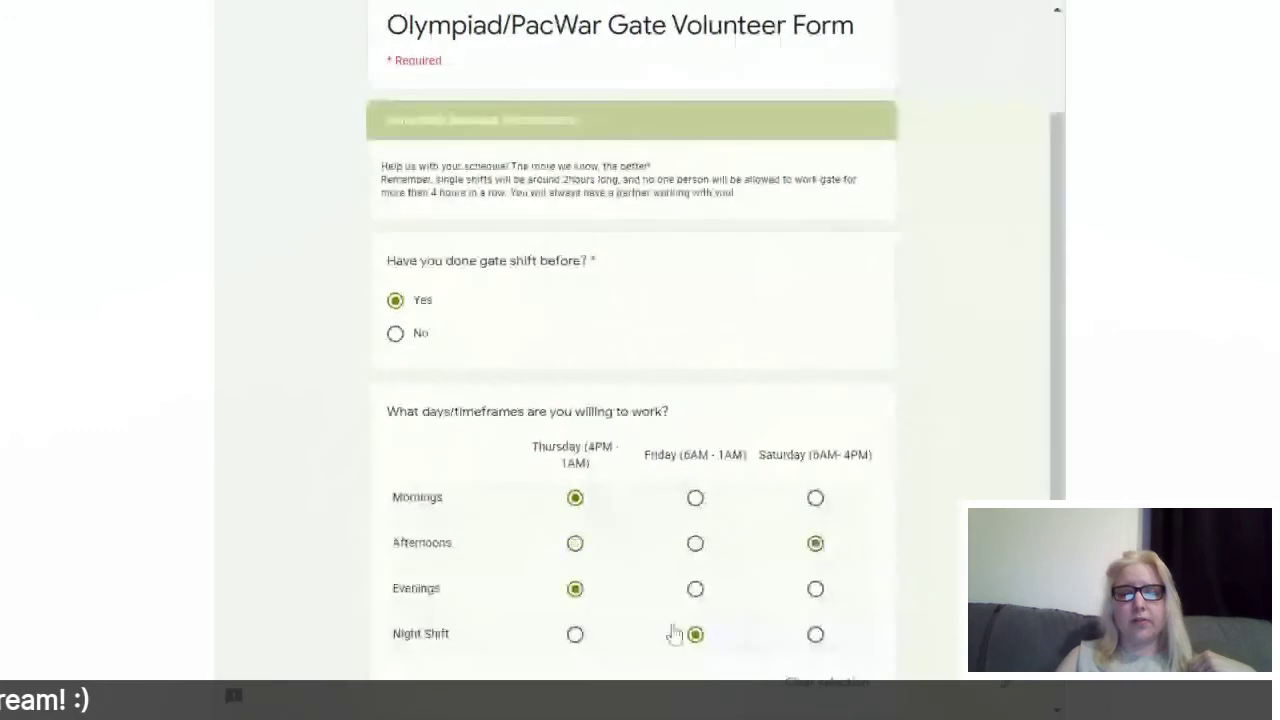
Enter 'Main Tournament' as the hoped-for activity
{"action": "scroll", "coordinate": [674, 631], "scroll_direction": "down", "scroll_amount": 3}
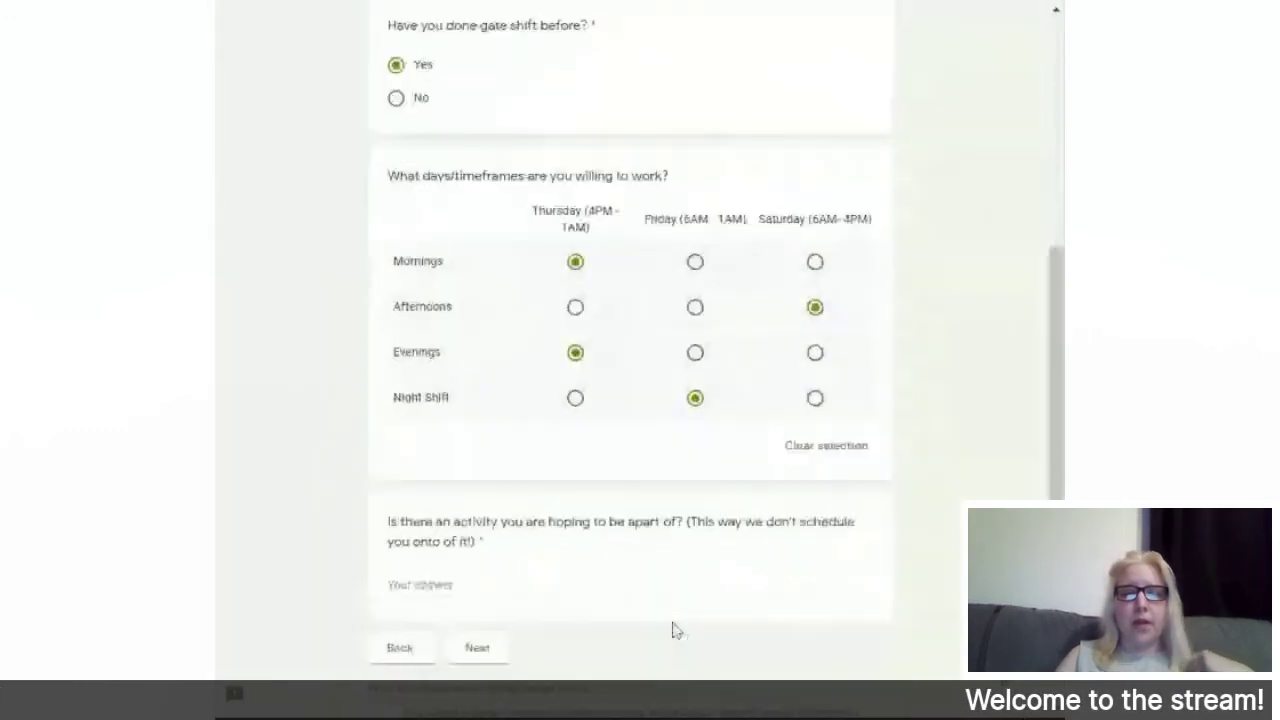
{"action": "scroll", "coordinate": [674, 631], "scroll_direction": "down", "scroll_amount": 1}
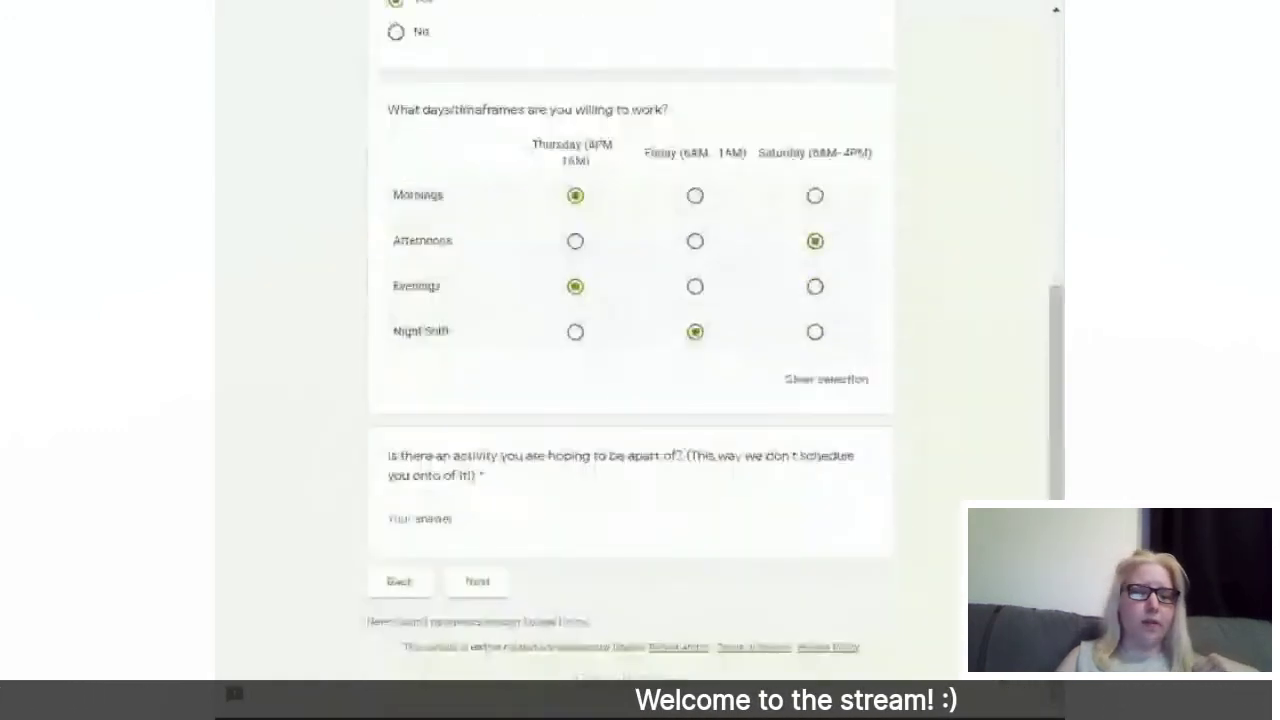
{"action": "left_click", "coordinate": [420, 520]}
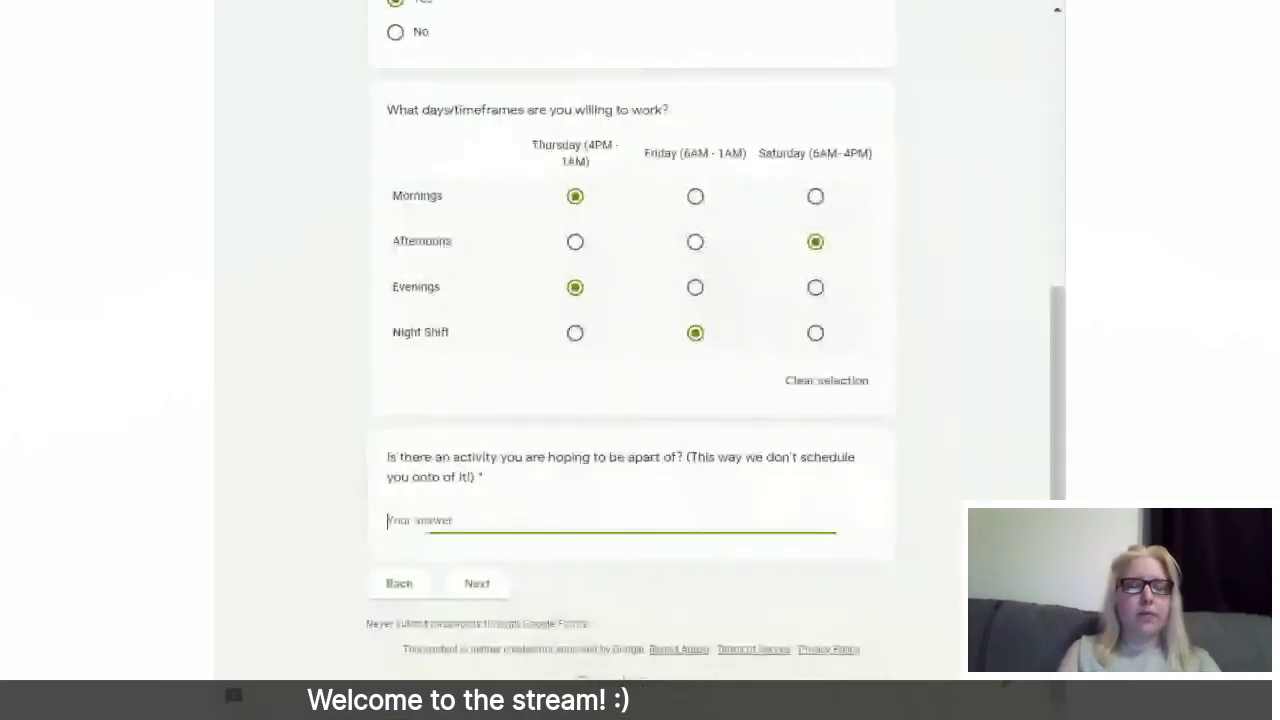
{"action": "type", "text": "Main"}
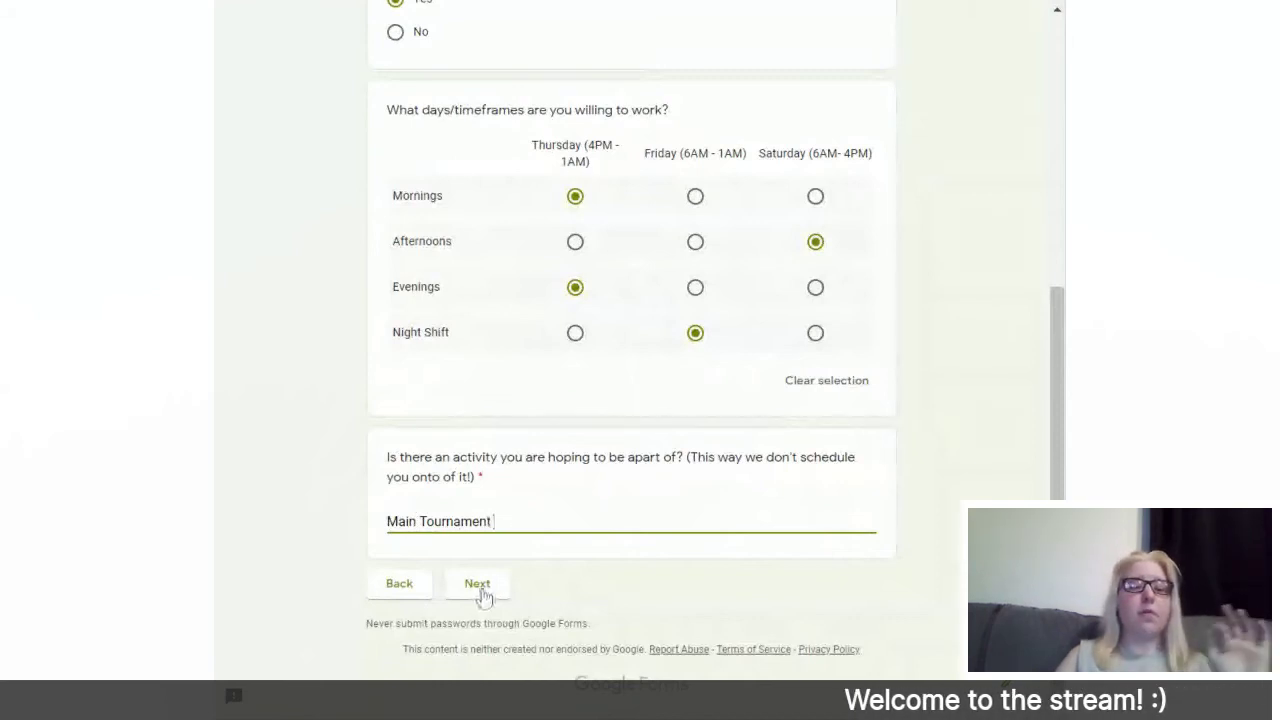
{"action": "type", "text": " Tournament"}
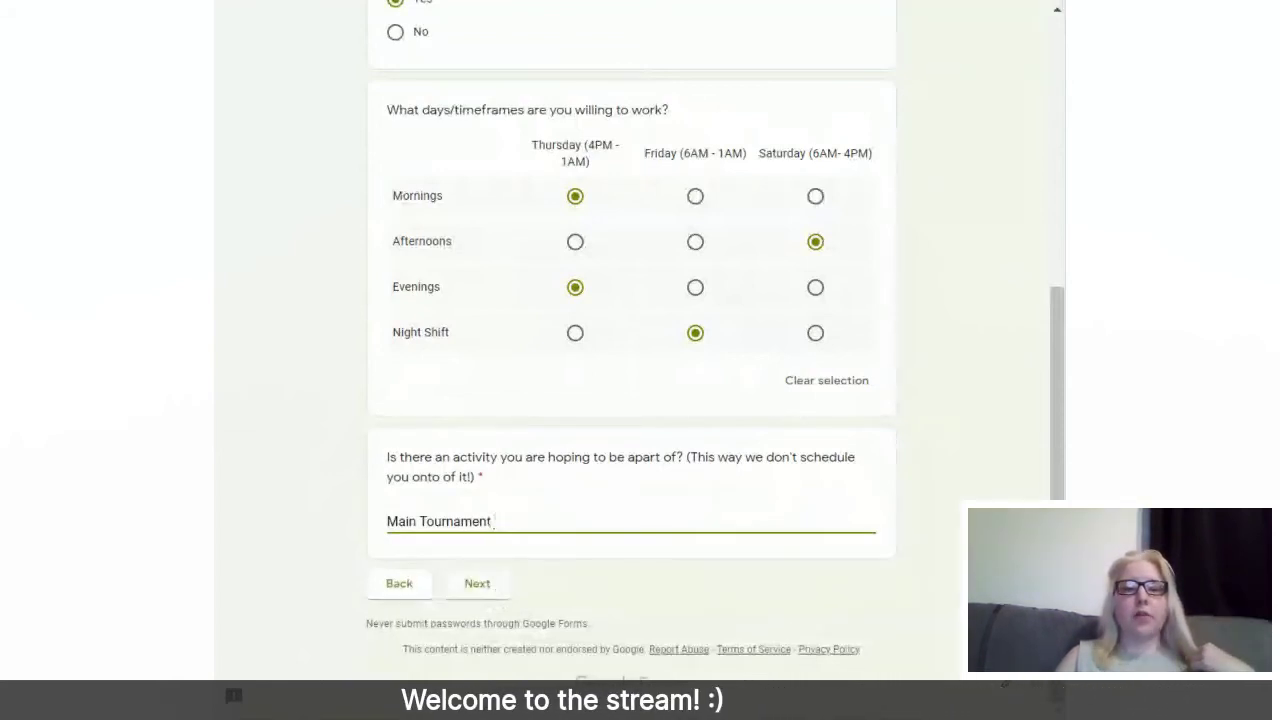
Continue to the Stay connected section and submit the test response
{"action": "left_click", "coordinate": [497, 596]}
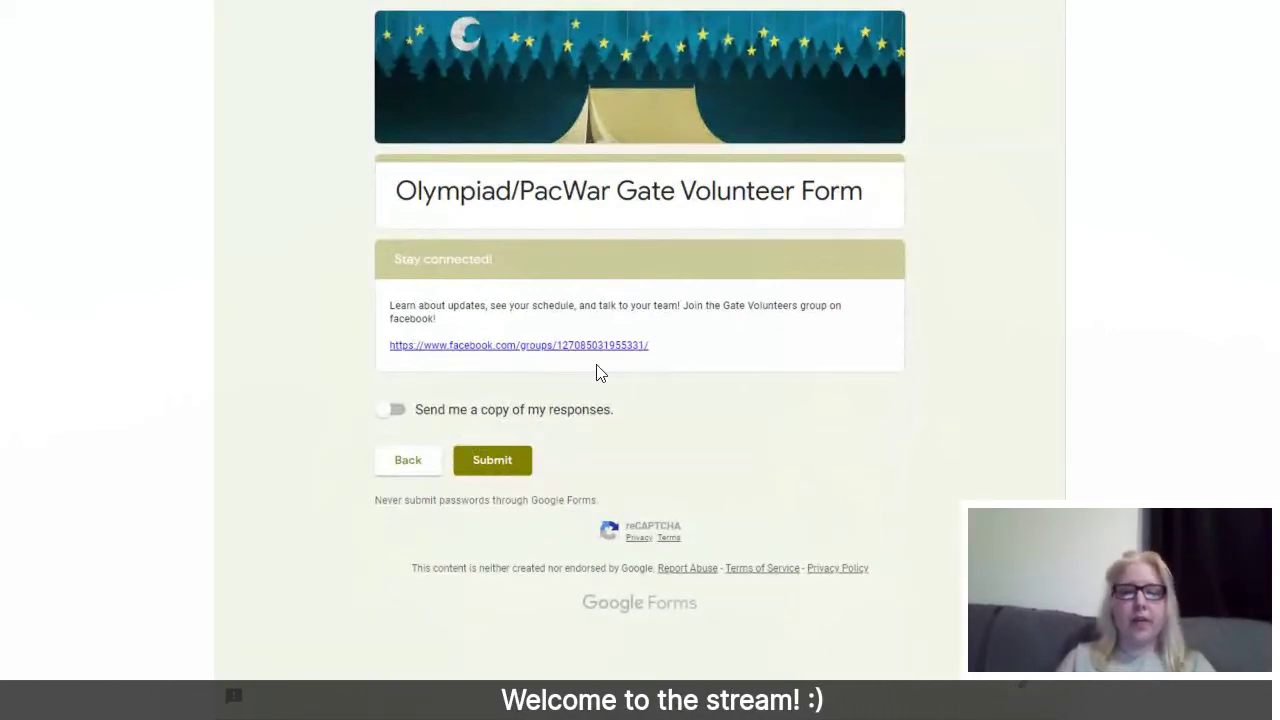
{"action": "left_click", "coordinate": [525, 470]}
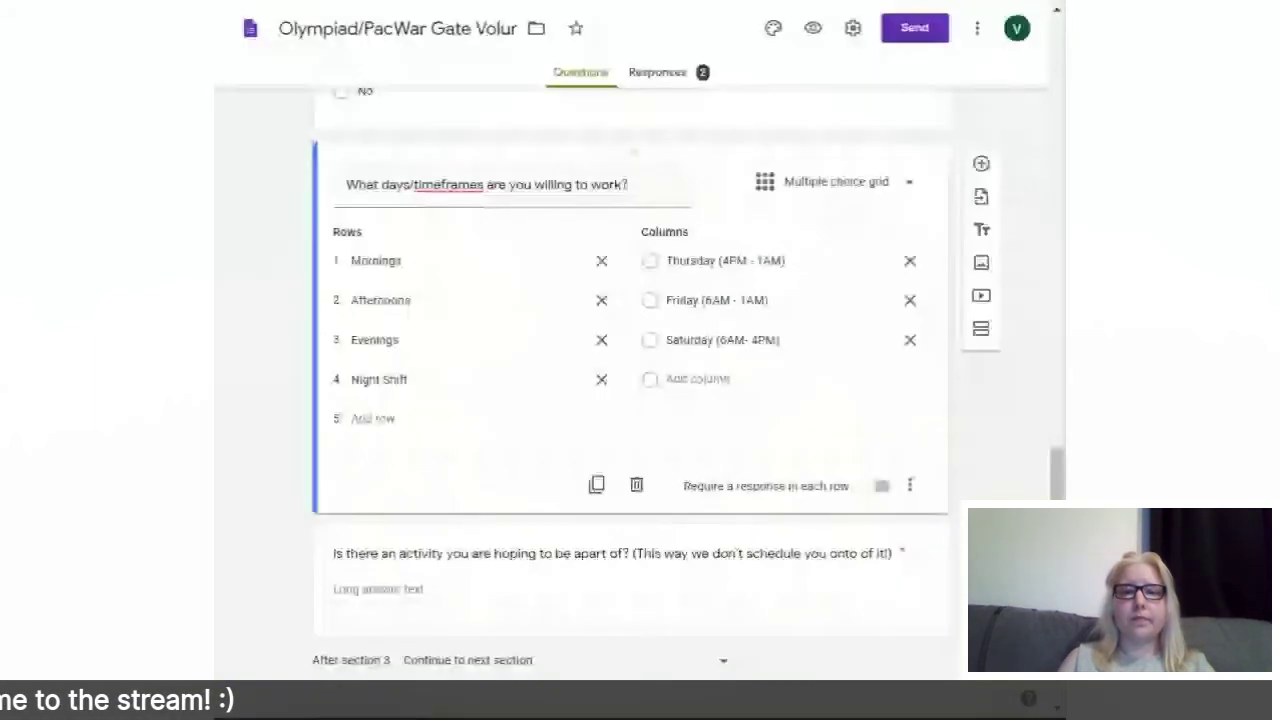
Go back to the list of forms and open the Event Registration form
{"action": "left_click", "coordinate": [393, 0]}
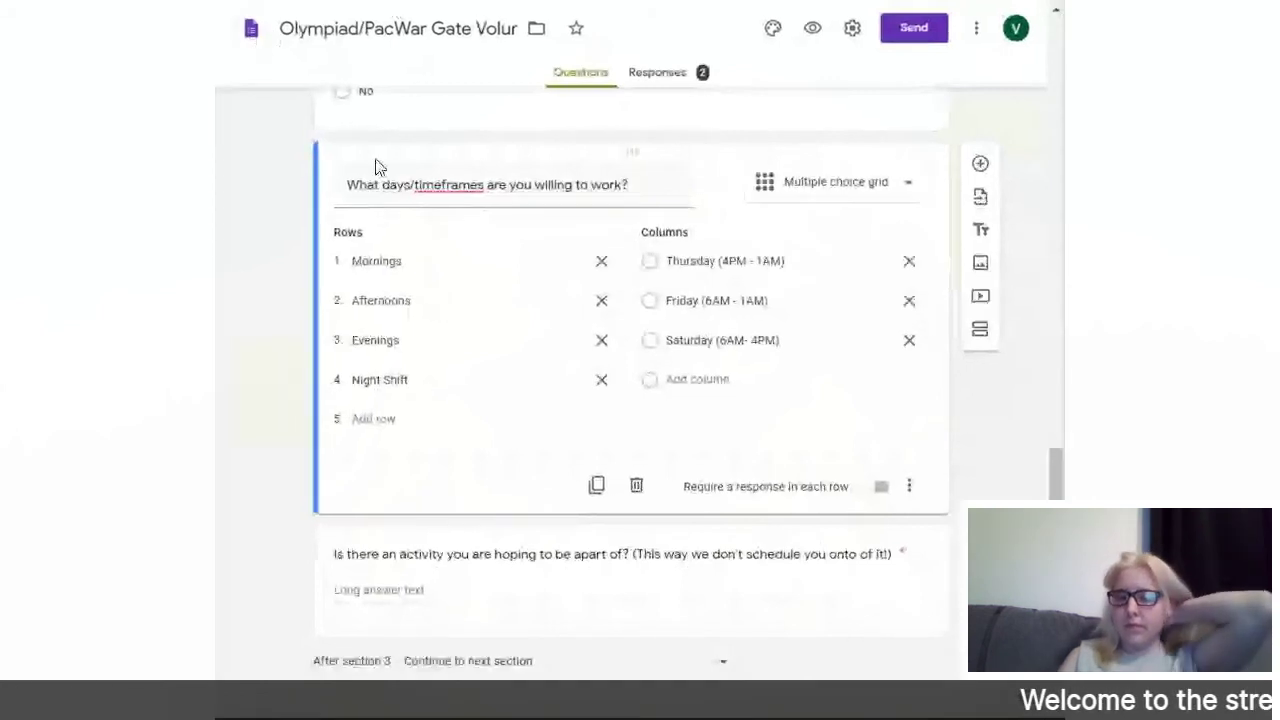
{"action": "key", "text": "alt+Left"}
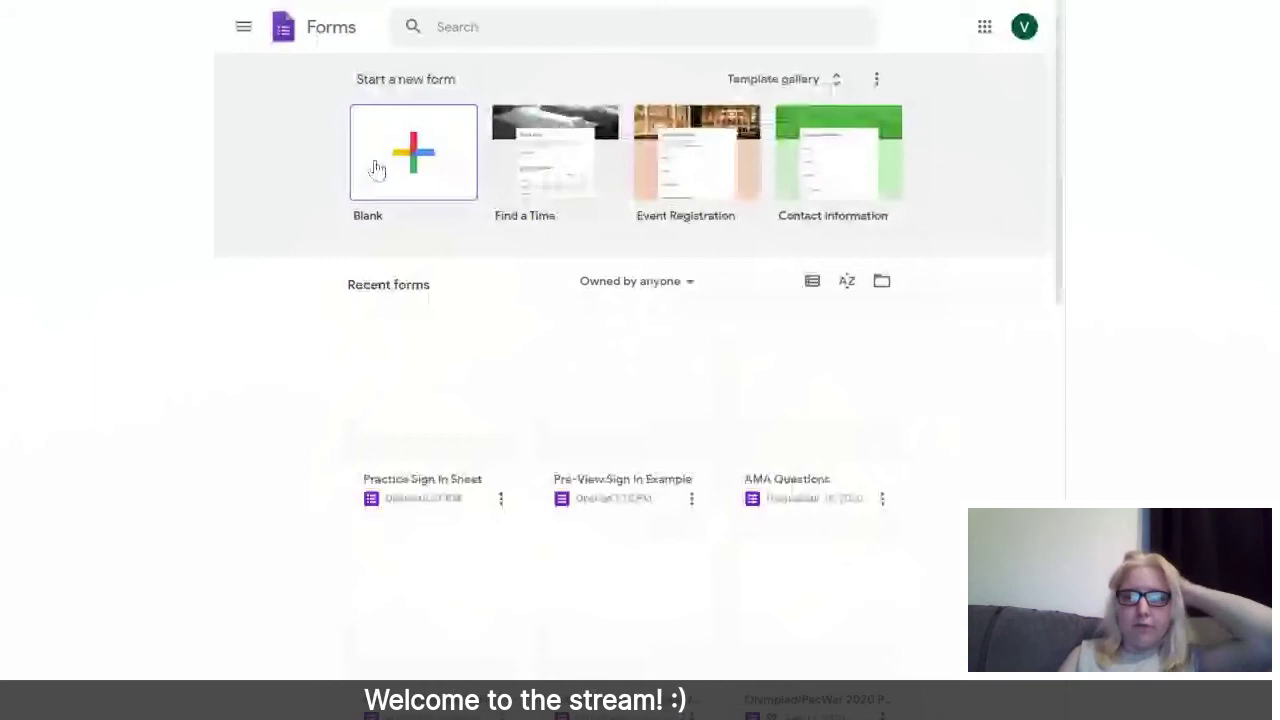
{"action": "scroll", "coordinate": [262, 491], "scroll_direction": "down", "scroll_amount": 1}
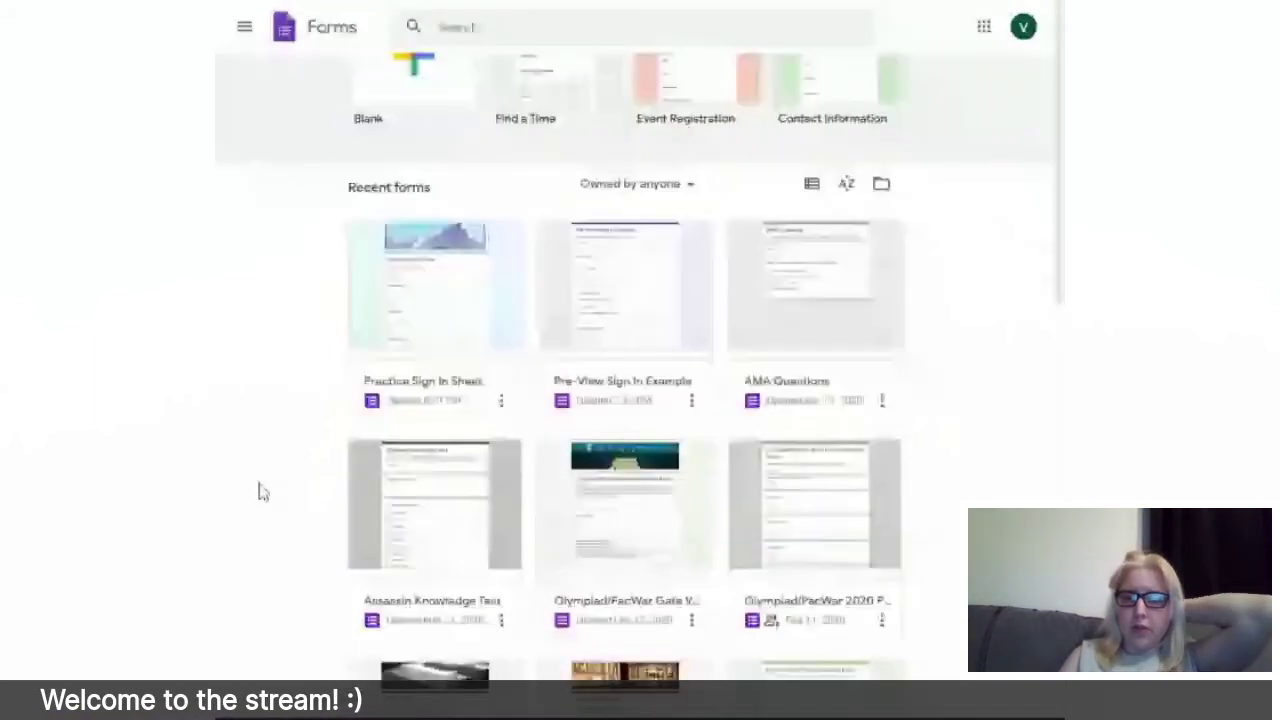
{"action": "scroll", "coordinate": [262, 491], "scroll_direction": "down", "scroll_amount": 2}
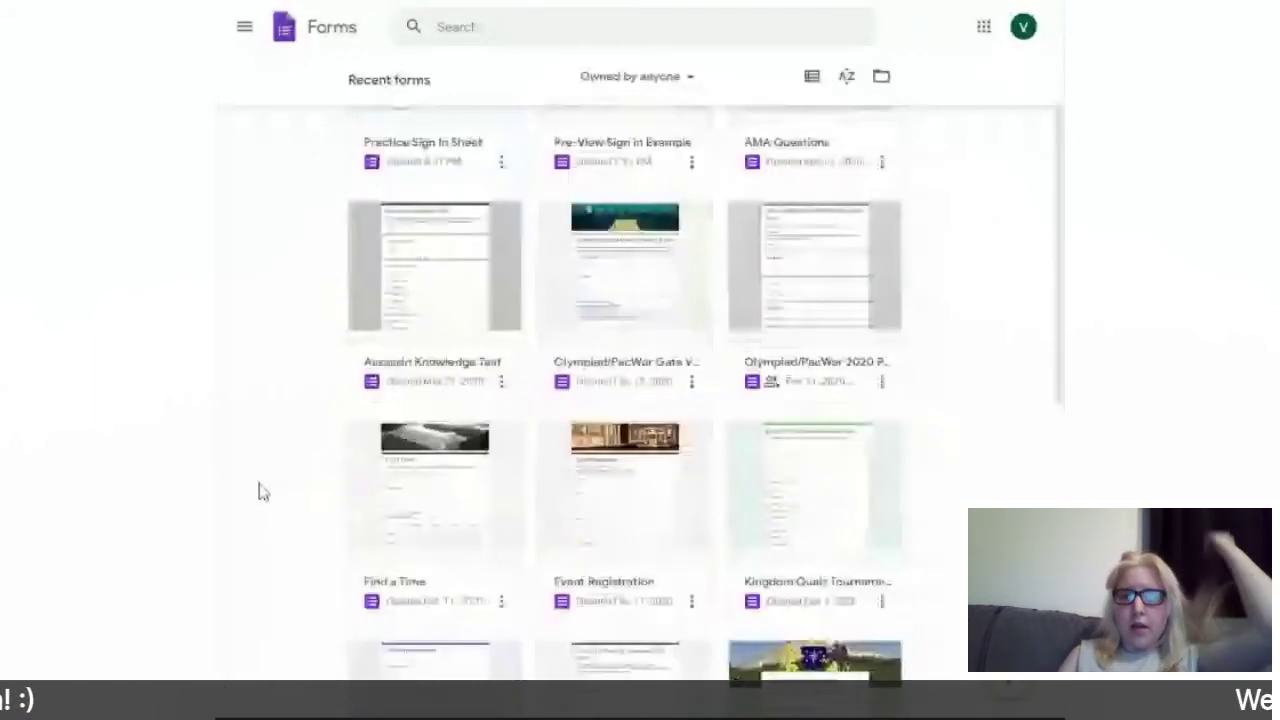
{"action": "scroll", "coordinate": [262, 491], "scroll_direction": "down", "scroll_amount": 1}
{"action": "scroll", "coordinate": [262, 491], "scroll_direction": "down", "scroll_amount": 1}
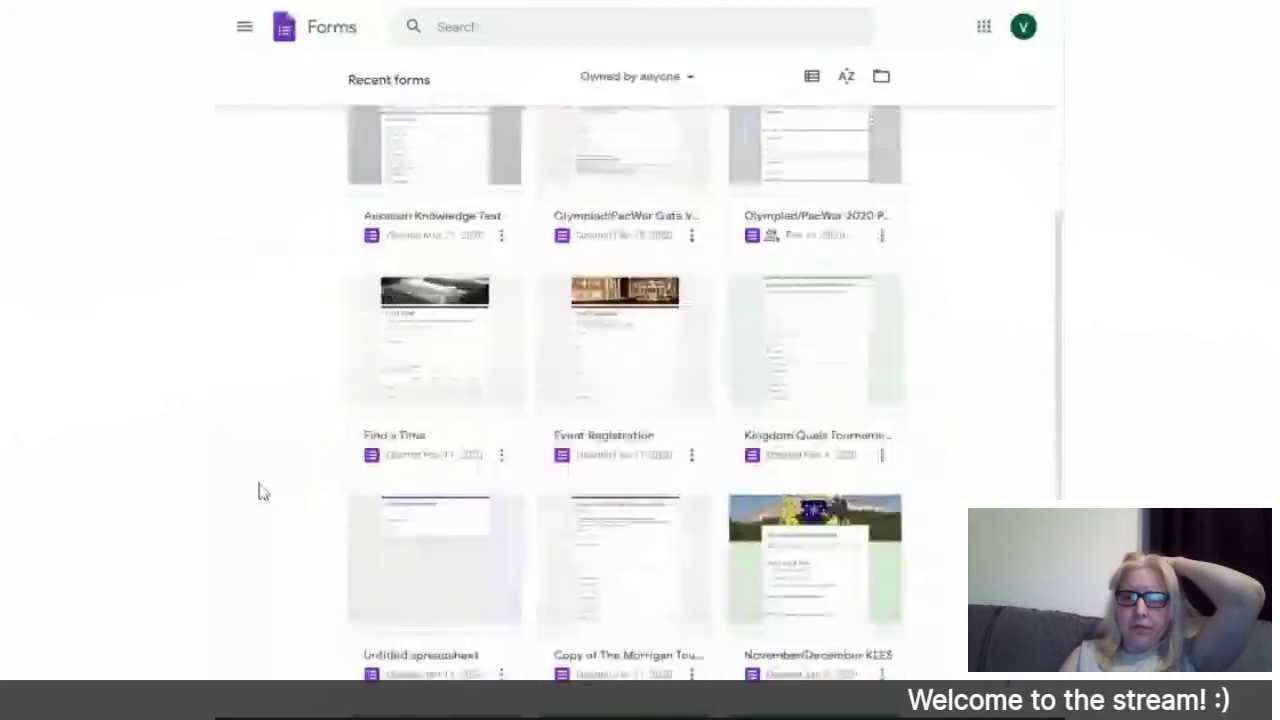
{"action": "left_click", "coordinate": [615, 376]}
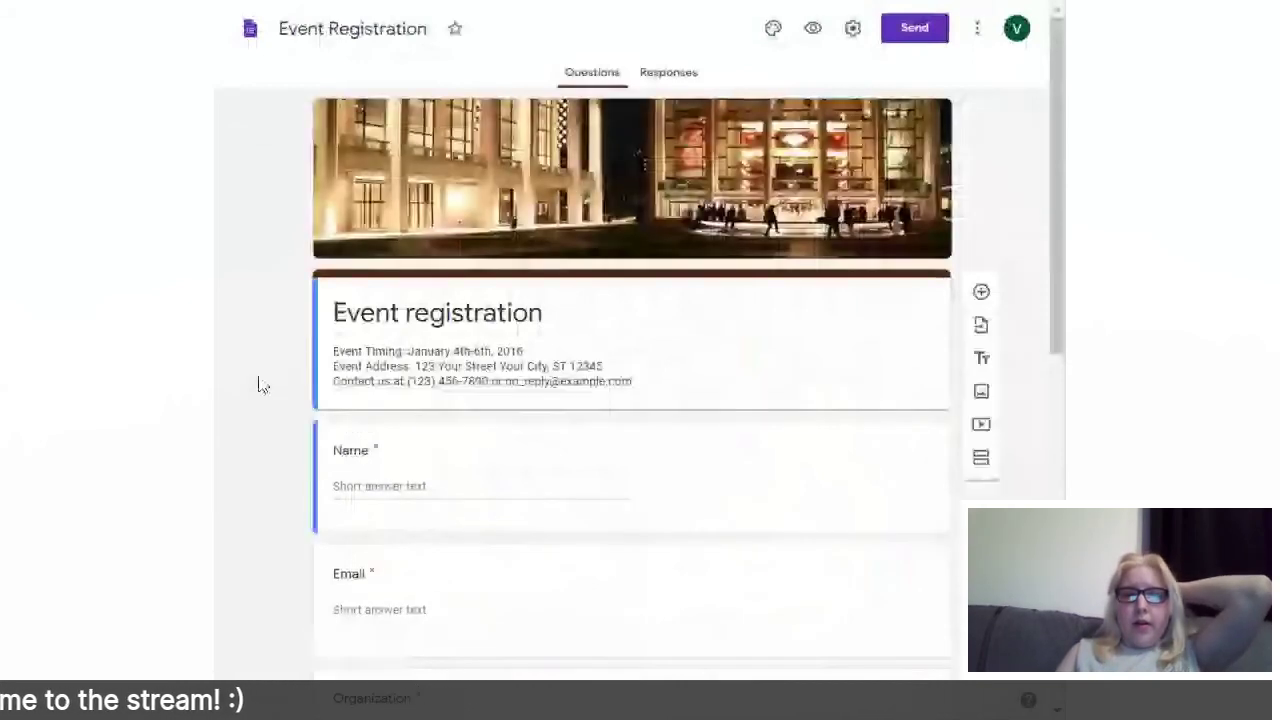
Look through the Event Registration form, then return to the Google Forms home page
{"action": "scroll", "coordinate": [258, 386], "scroll_direction": "down", "scroll_amount": 1}
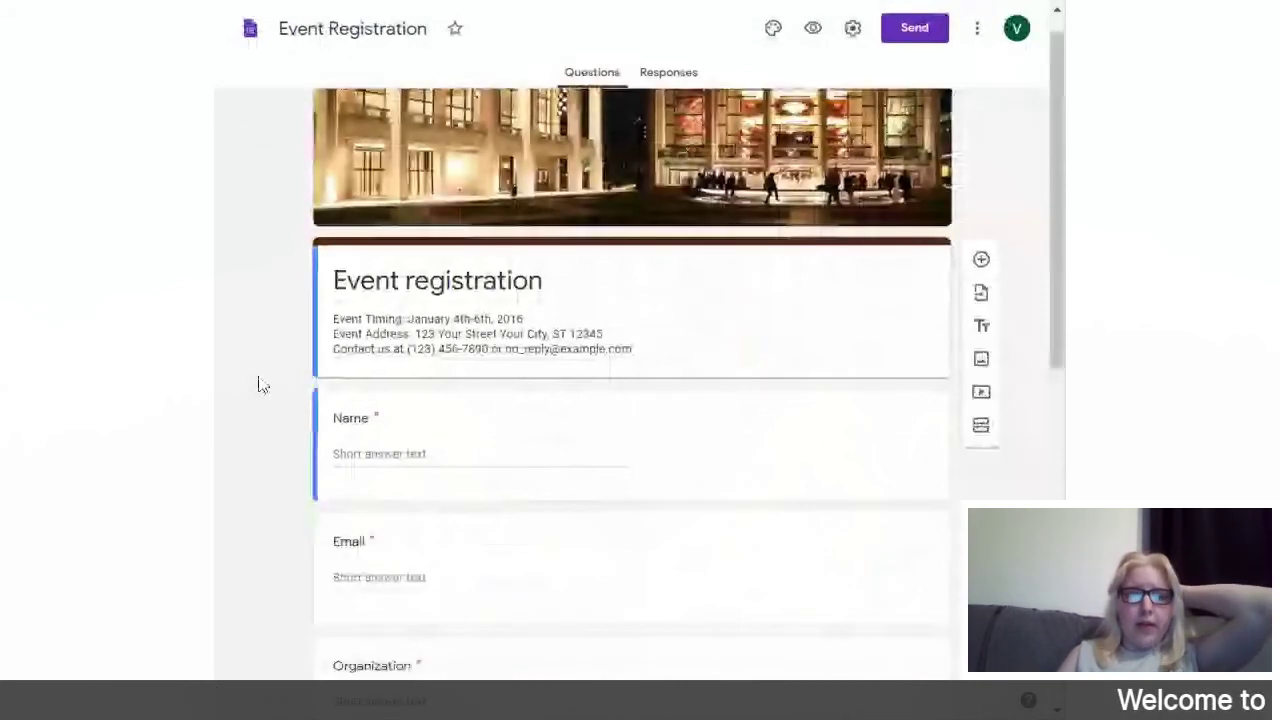
{"action": "scroll", "coordinate": [258, 386], "scroll_direction": "down", "scroll_amount": 2}
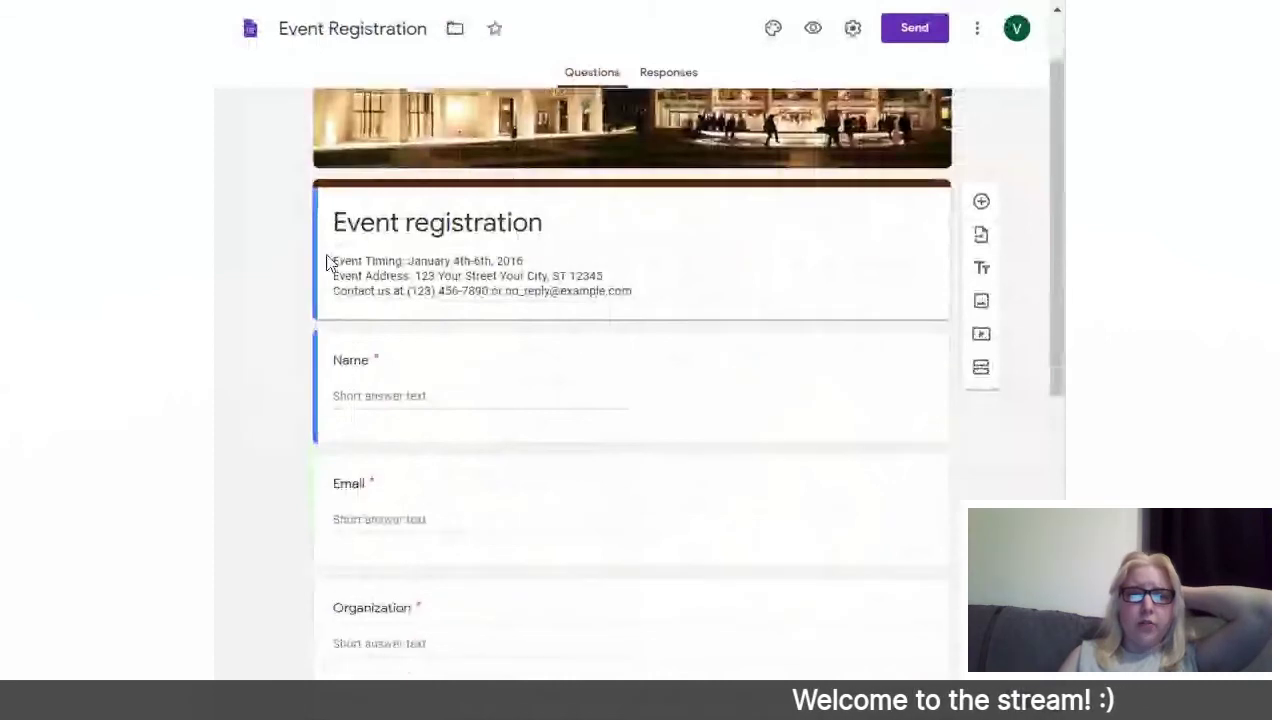
{"action": "scroll", "coordinate": [276, 351], "scroll_direction": "down", "scroll_amount": 1}
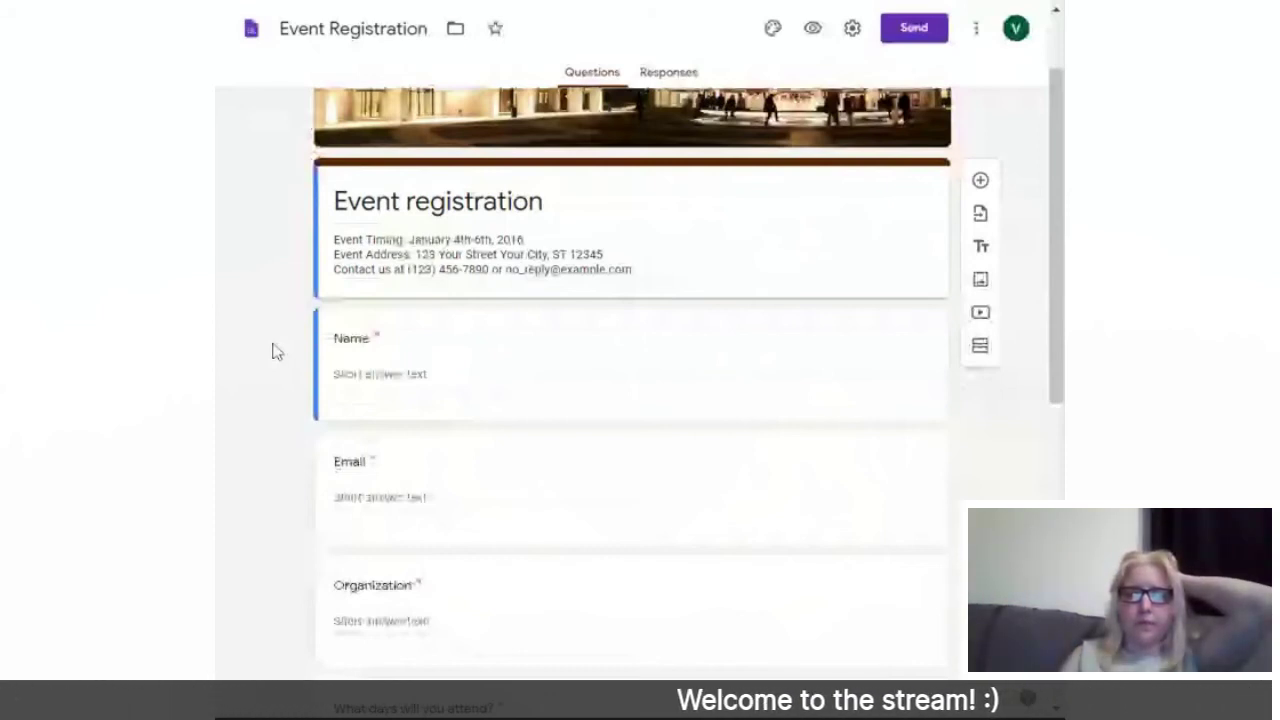
{"action": "scroll", "coordinate": [272, 200], "scroll_direction": "up", "scroll_amount": 2}
{"action": "left_click", "coordinate": [251, 28]}
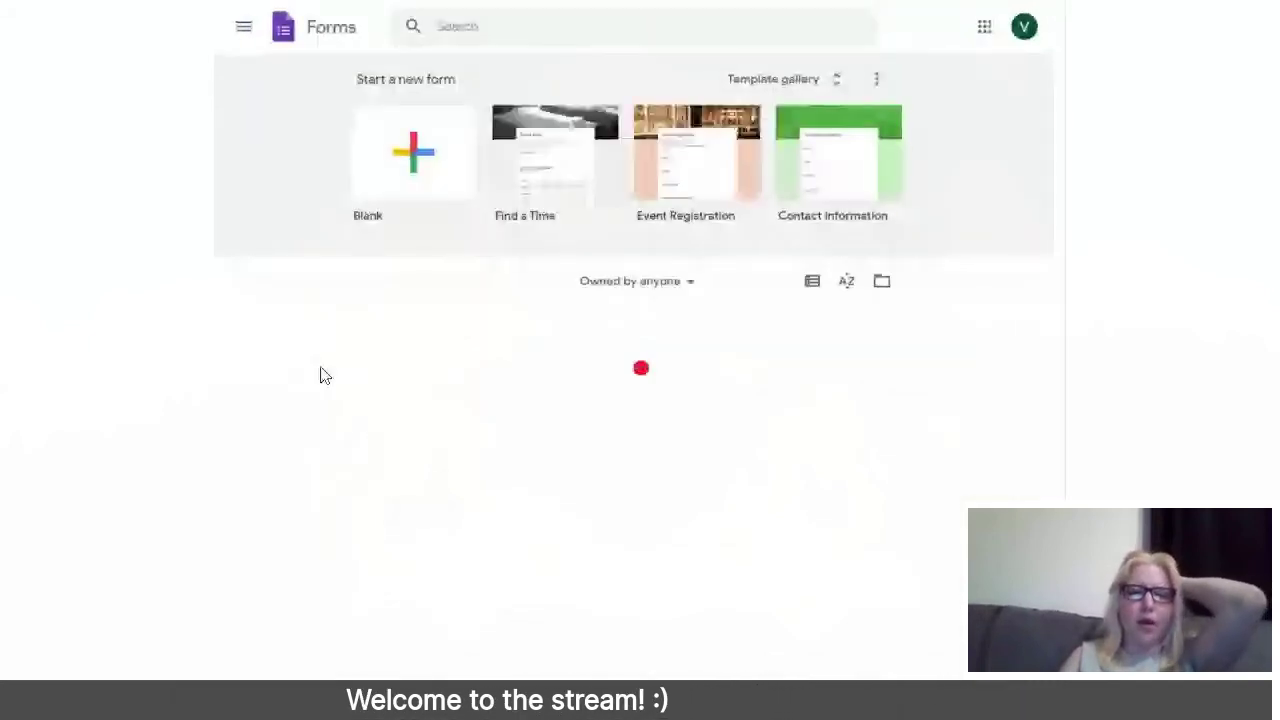
Open the Olympiad/PacWar 2020 Pre-Registration Form from the Recent forms grid
{"action": "scroll", "coordinate": [314, 434], "scroll_direction": "down", "scroll_amount": 1}
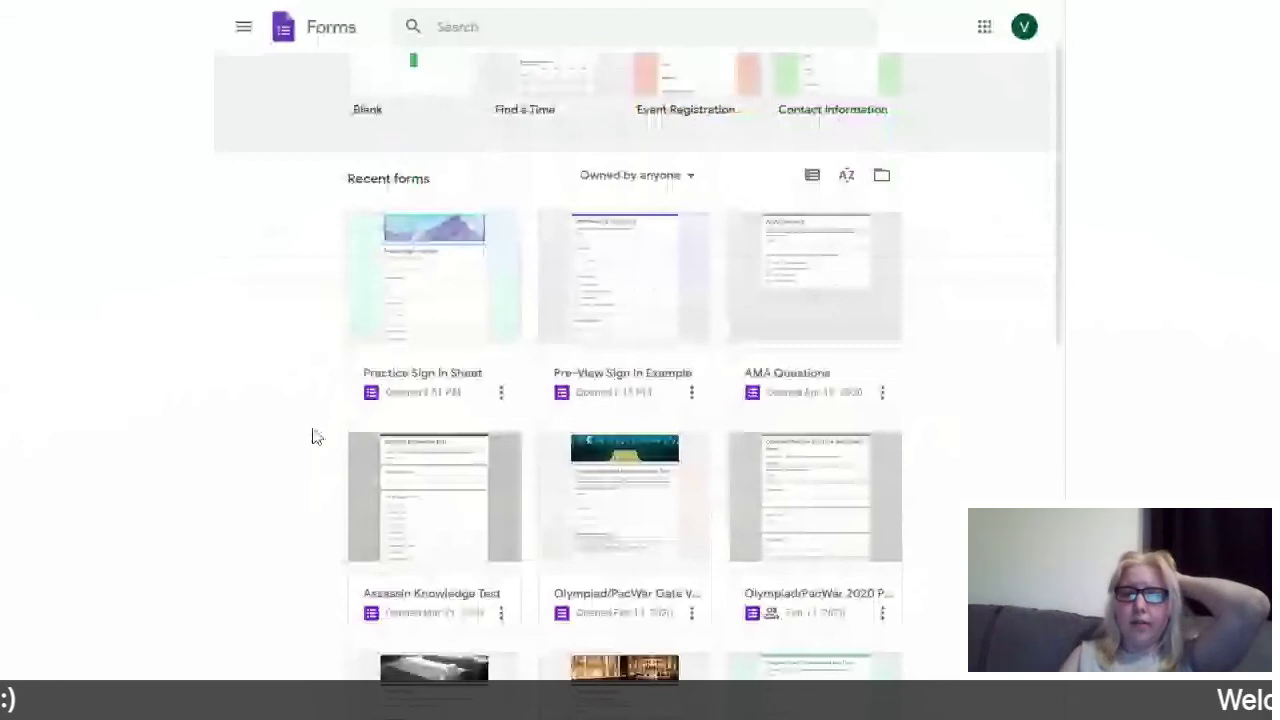
{"action": "scroll", "coordinate": [314, 436], "scroll_direction": "down", "scroll_amount": 4}
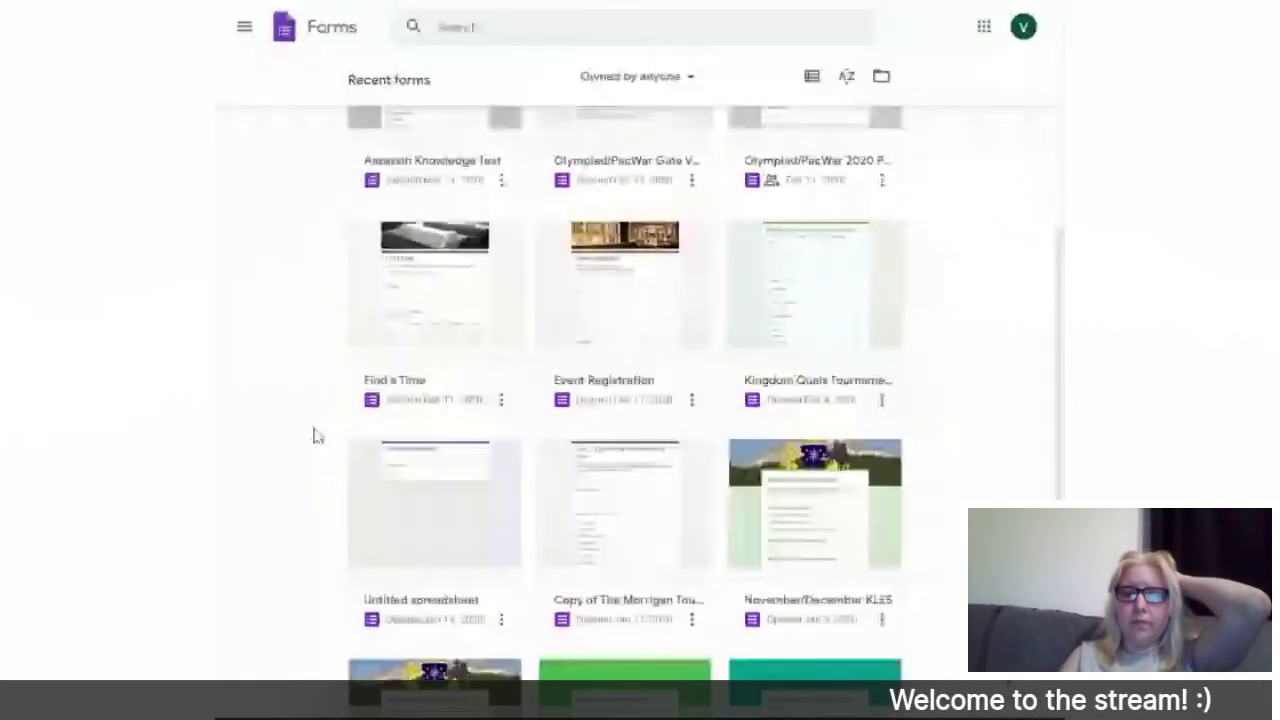
{"action": "scroll", "coordinate": [314, 436], "scroll_direction": "down", "scroll_amount": 4}
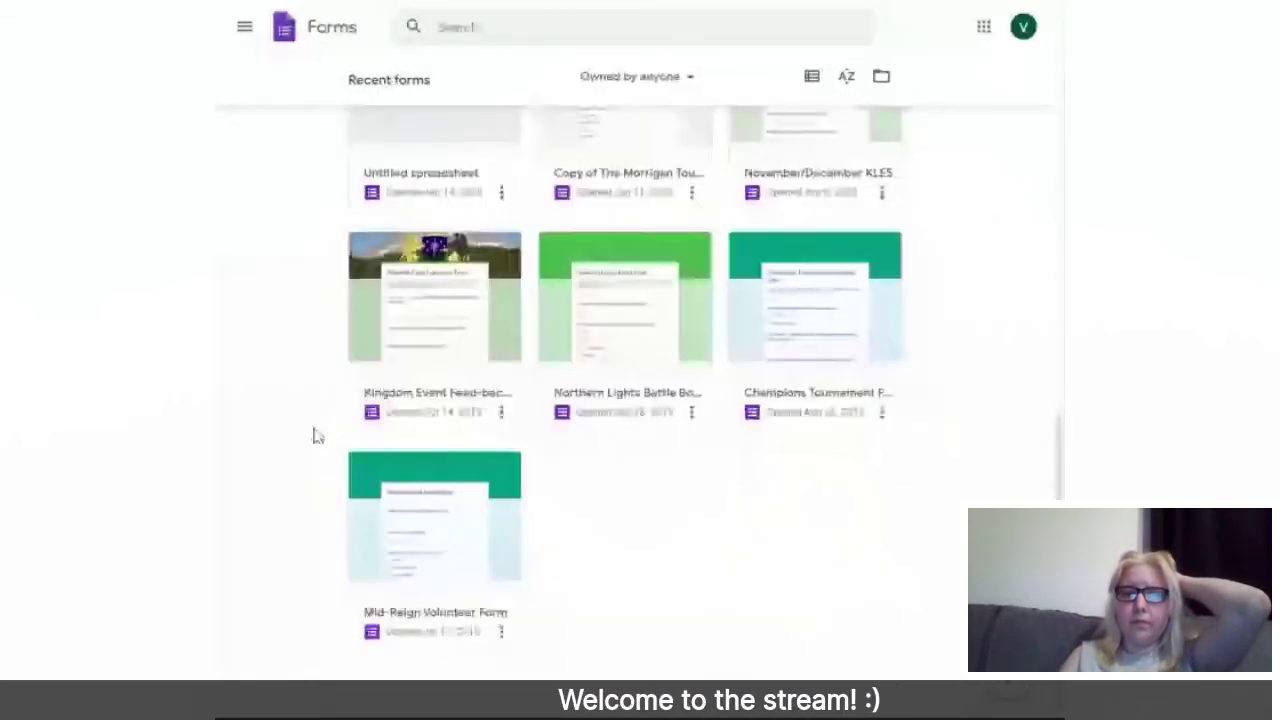
{"action": "scroll", "coordinate": [314, 436], "scroll_direction": "up", "scroll_amount": 1}
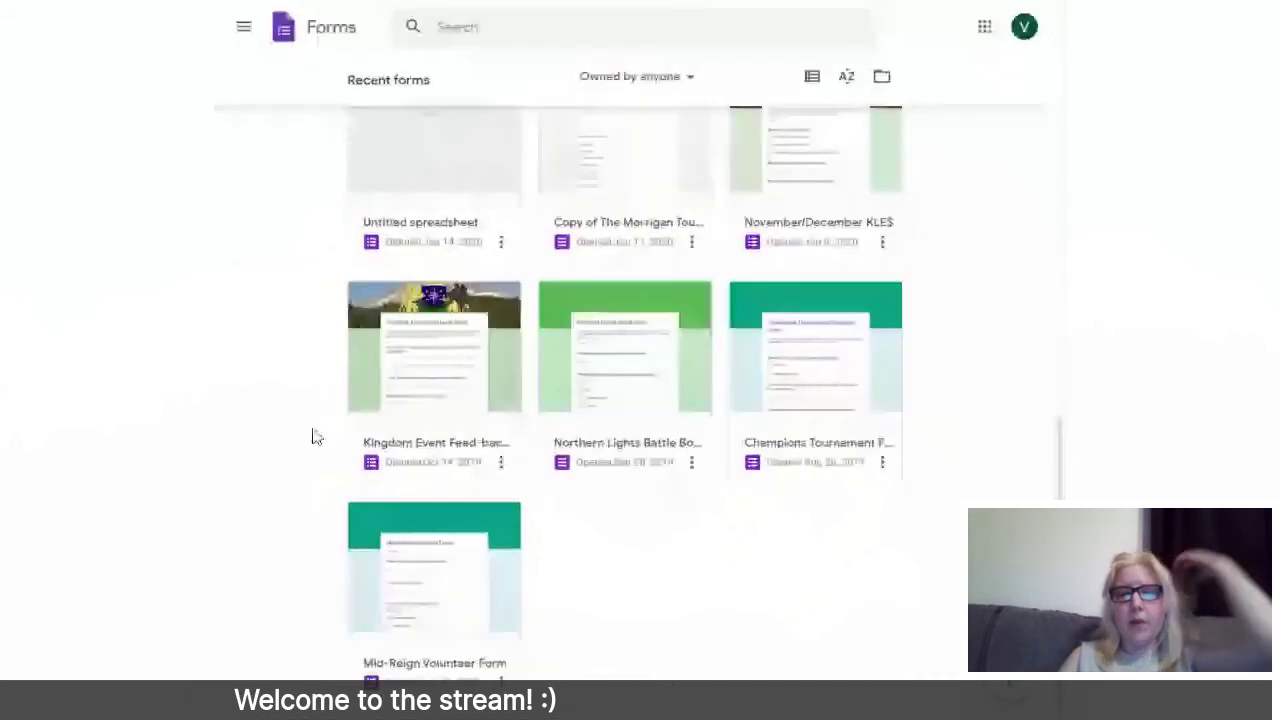
{"action": "scroll", "coordinate": [314, 436], "scroll_direction": "up", "scroll_amount": 3}
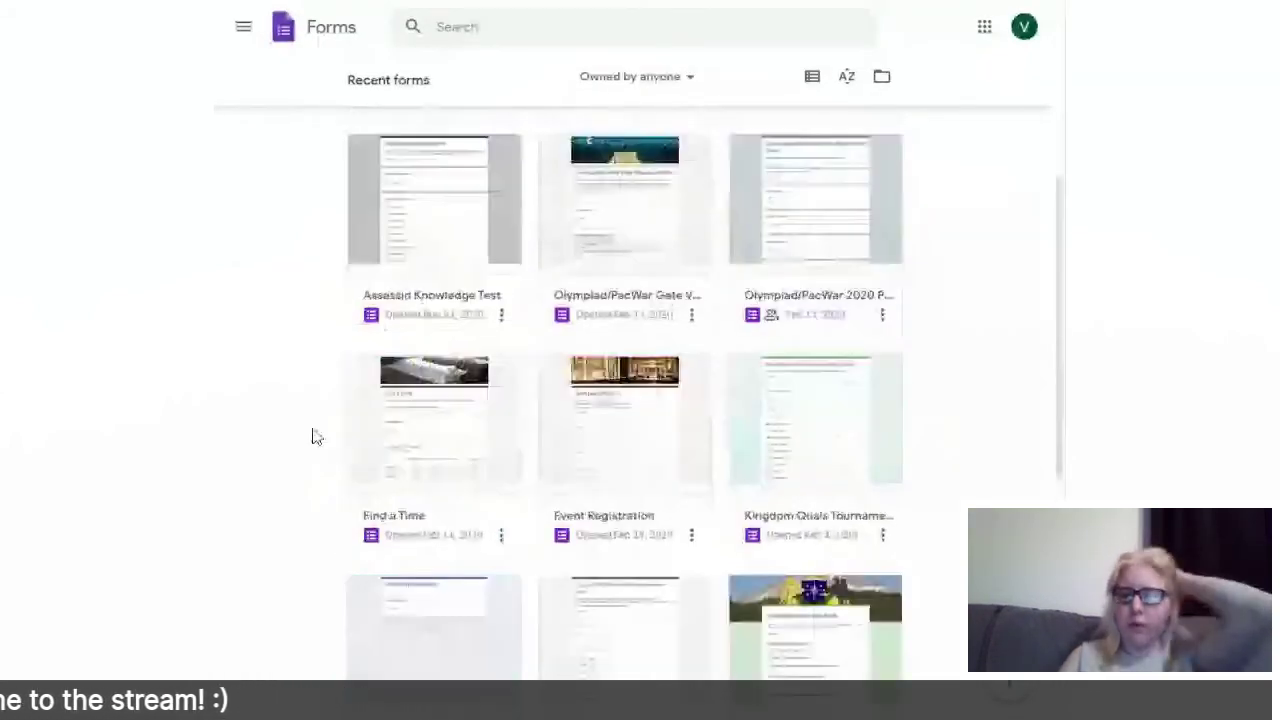
{"action": "scroll", "coordinate": [318, 436], "scroll_direction": "up", "scroll_amount": 1}
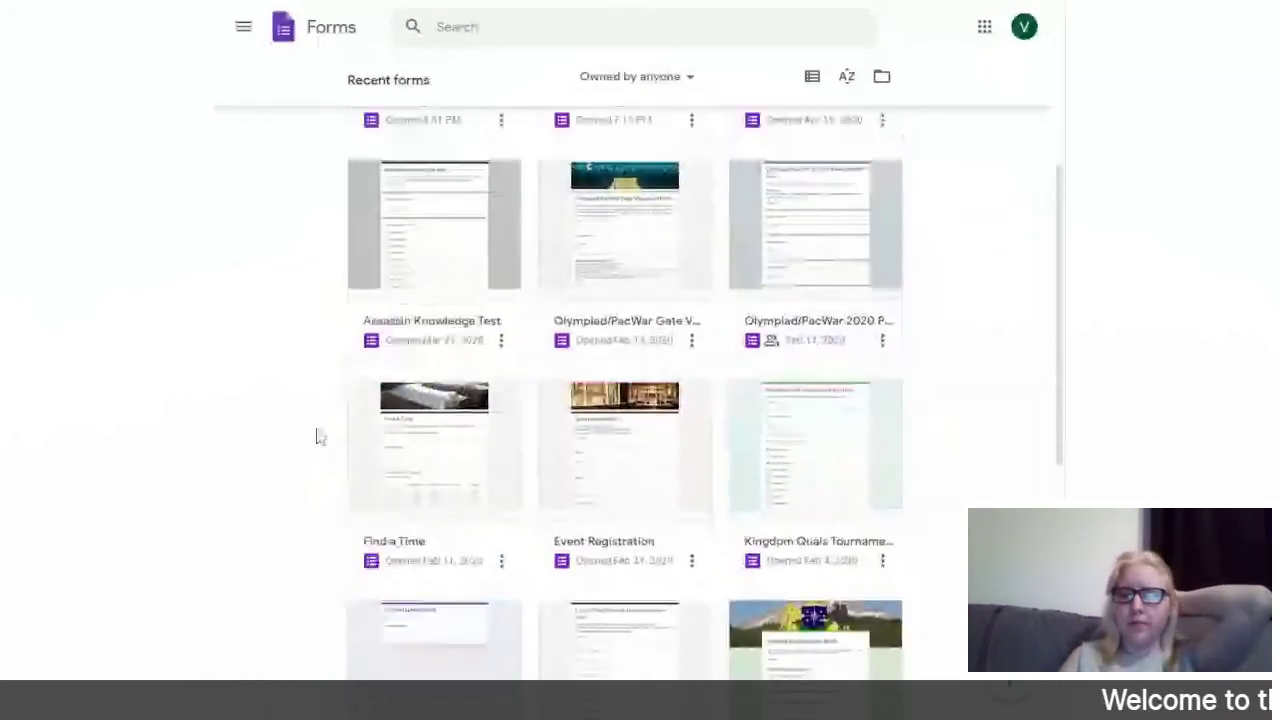
{"action": "left_click", "coordinate": [800, 309]}
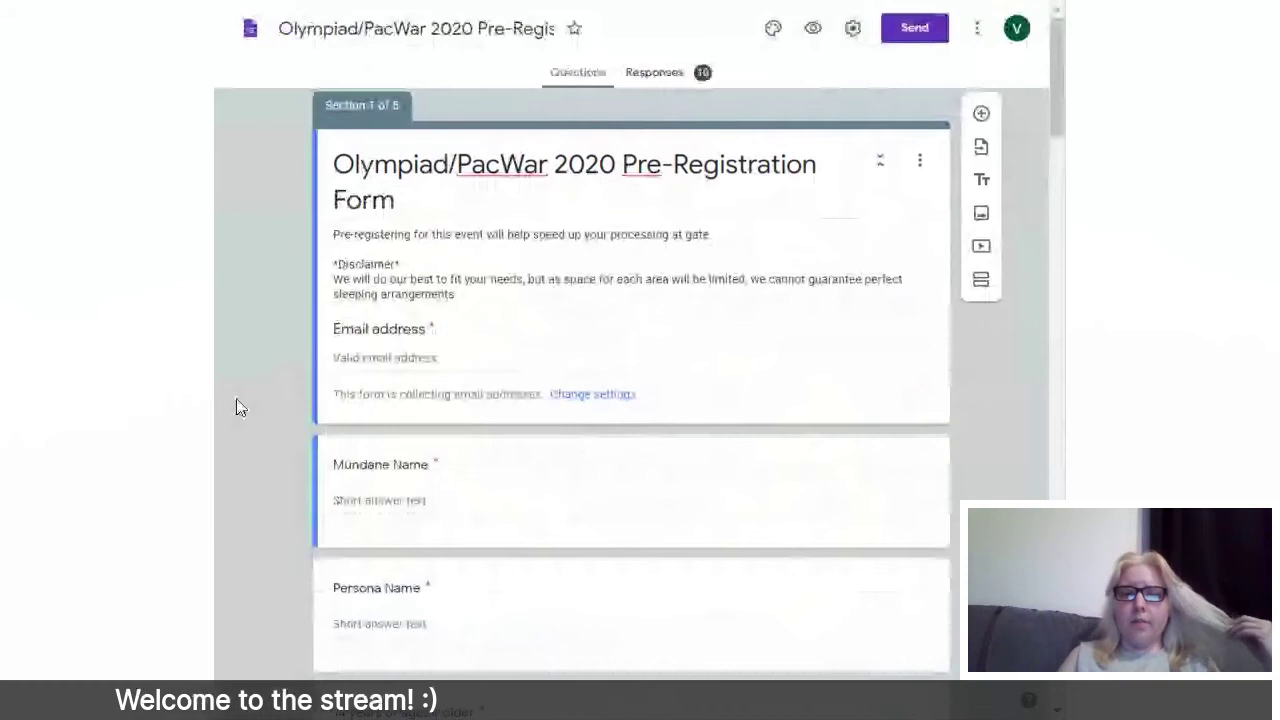
Scroll through the Olympiad/PacWar 2020 form's sections down to Underage Attendees
{"action": "scroll", "coordinate": [238, 406], "scroll_direction": "down", "scroll_amount": 4}
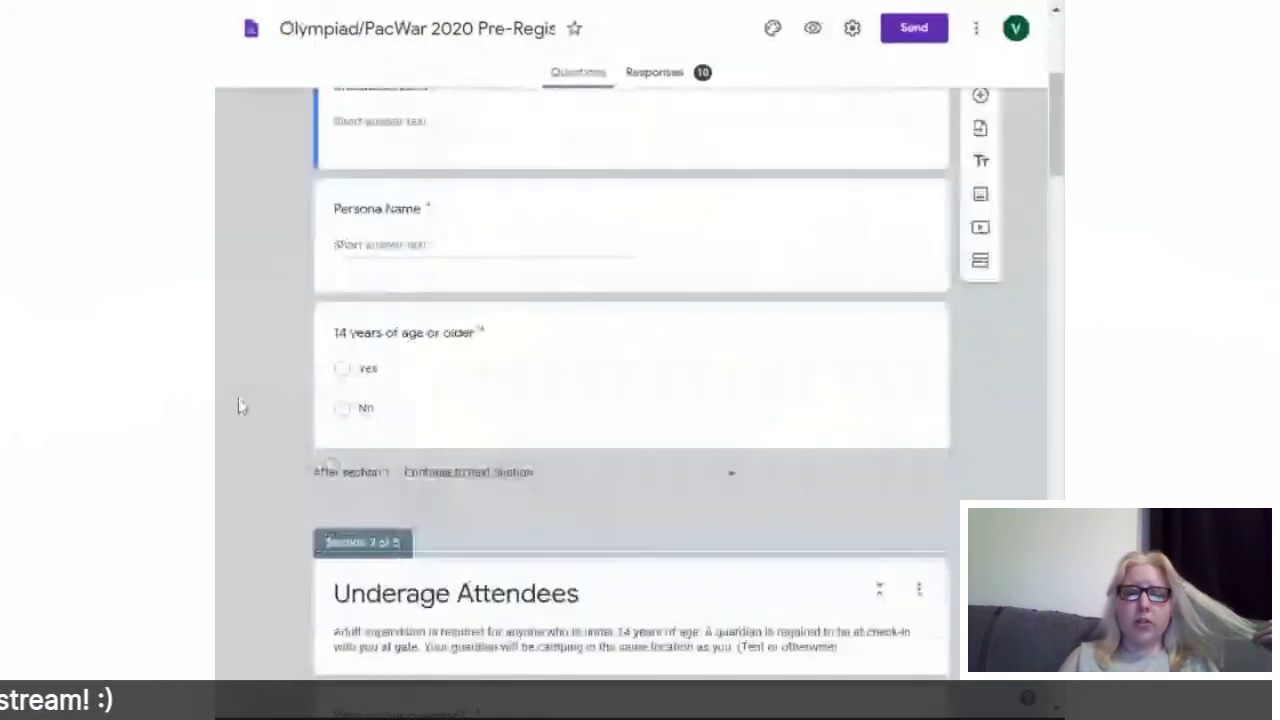
{"action": "scroll", "coordinate": [396, 505], "scroll_direction": "down", "scroll_amount": 1}
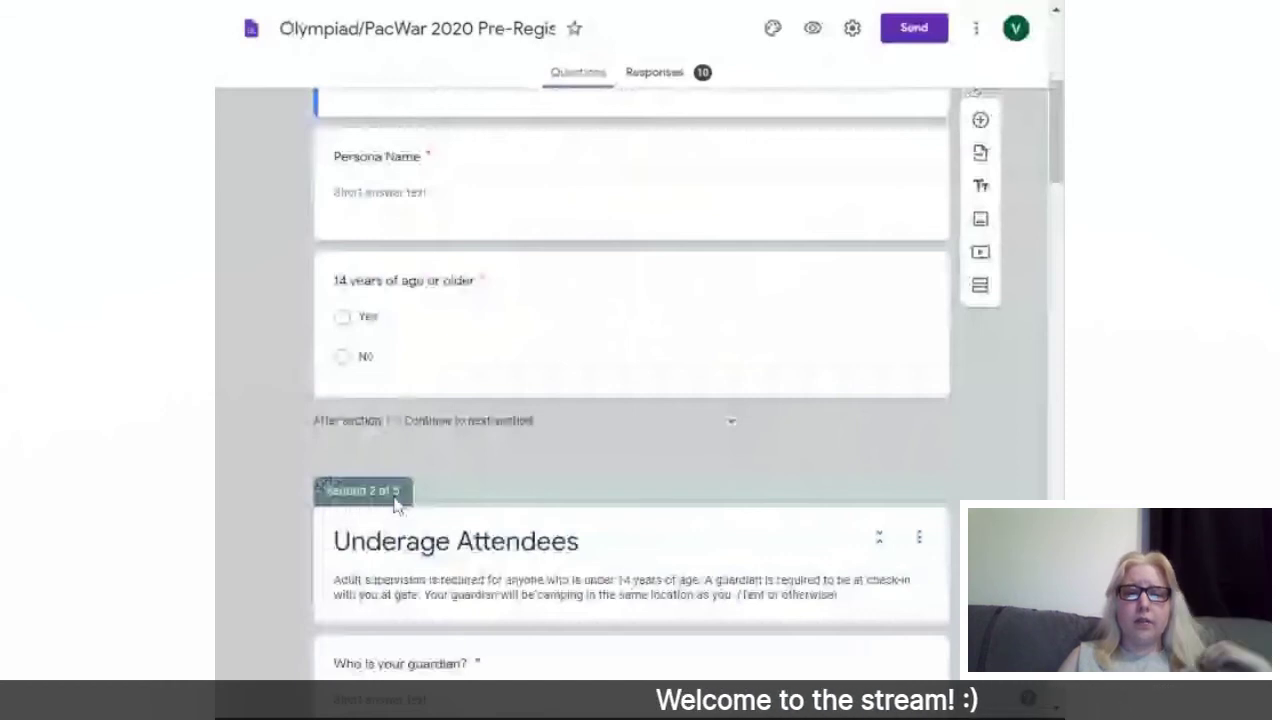
{"action": "scroll", "coordinate": [226, 466], "scroll_direction": "down", "scroll_amount": 5}
{"action": "scroll", "coordinate": [226, 469], "scroll_direction": "down", "scroll_amount": 10}
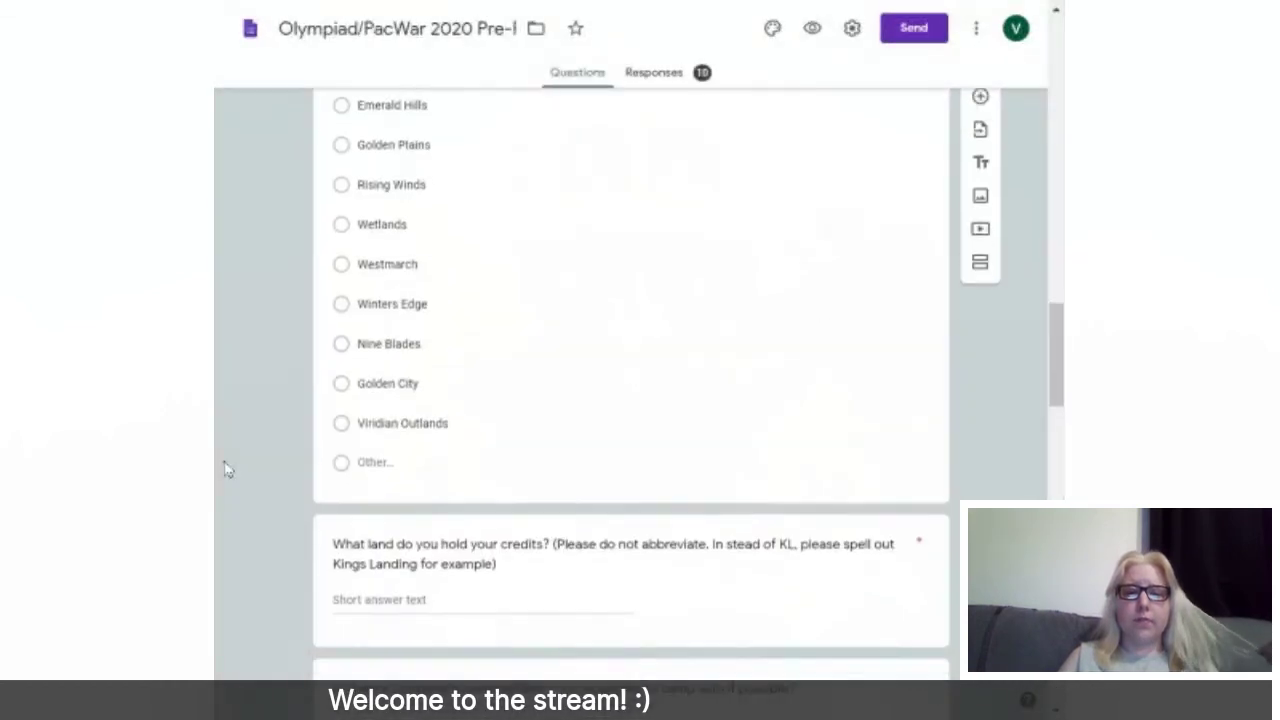
{"action": "scroll", "coordinate": [226, 469], "scroll_direction": "down", "scroll_amount": 7}
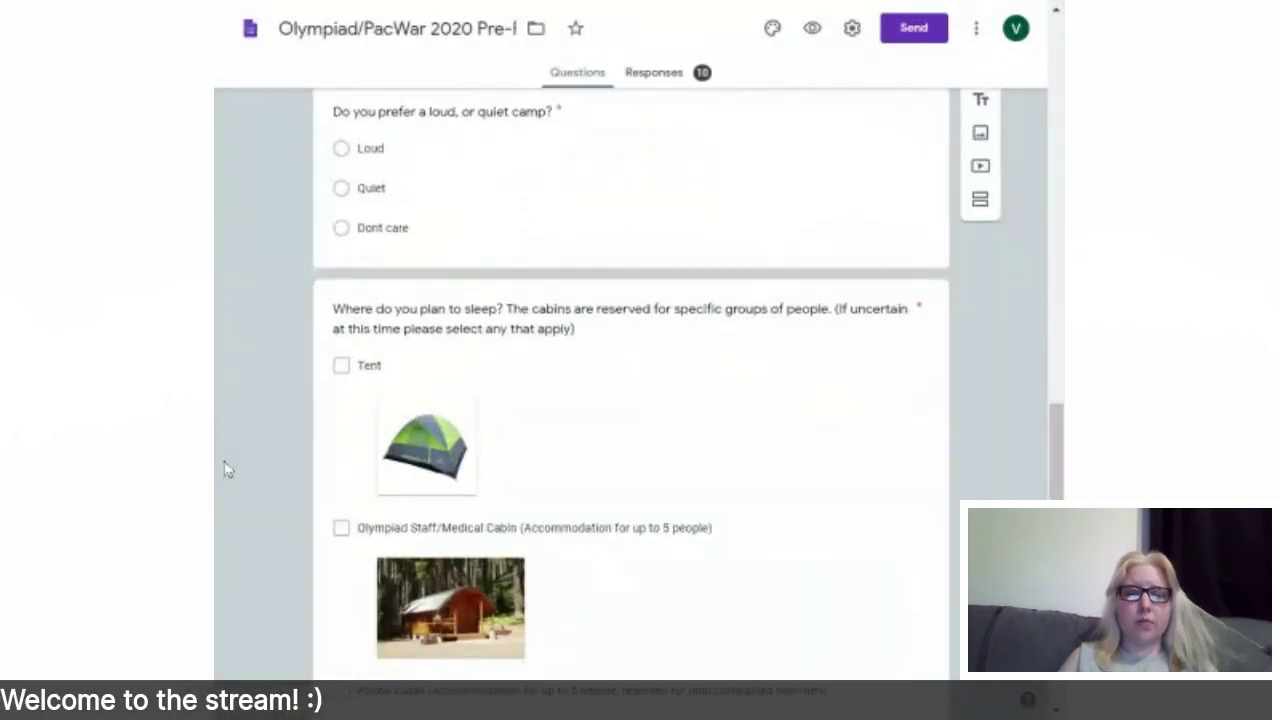
{"action": "scroll", "coordinate": [226, 469], "scroll_direction": "down", "scroll_amount": 4}
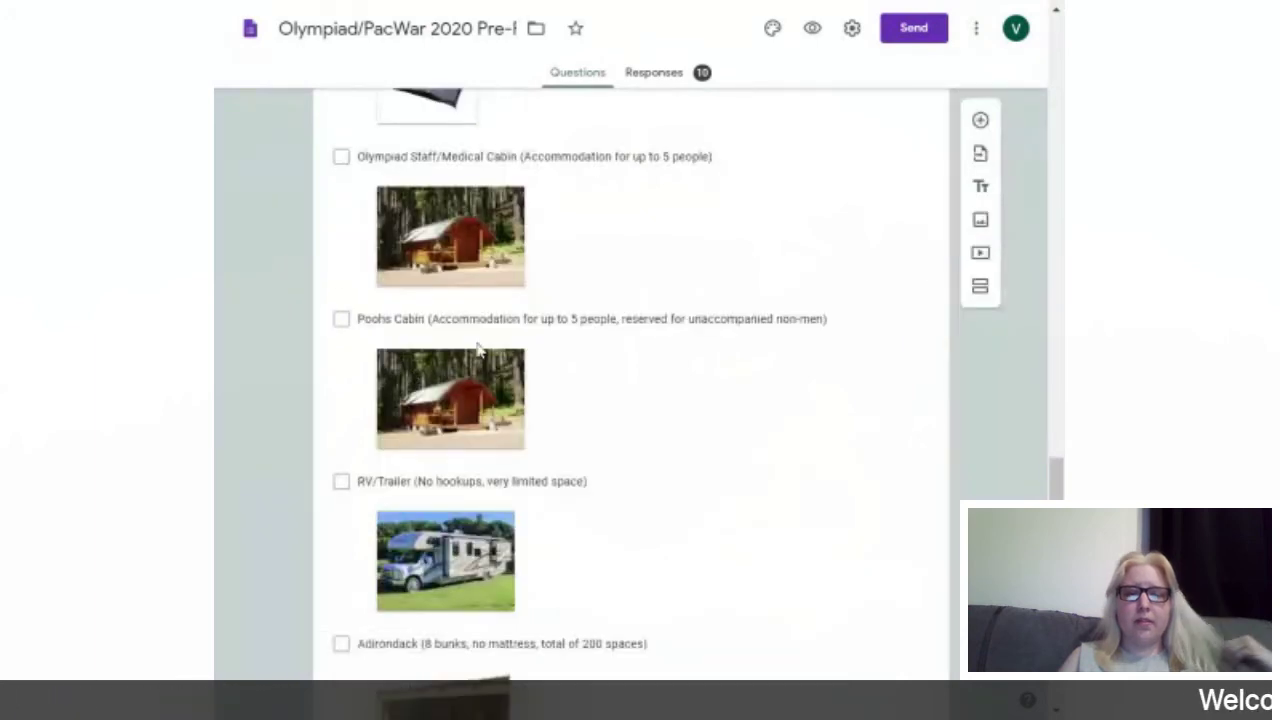
{"action": "scroll", "coordinate": [331, 491], "scroll_direction": "down", "scroll_amount": 2}
{"action": "scroll", "coordinate": [320, 406], "scroll_direction": "up", "scroll_amount": 3}
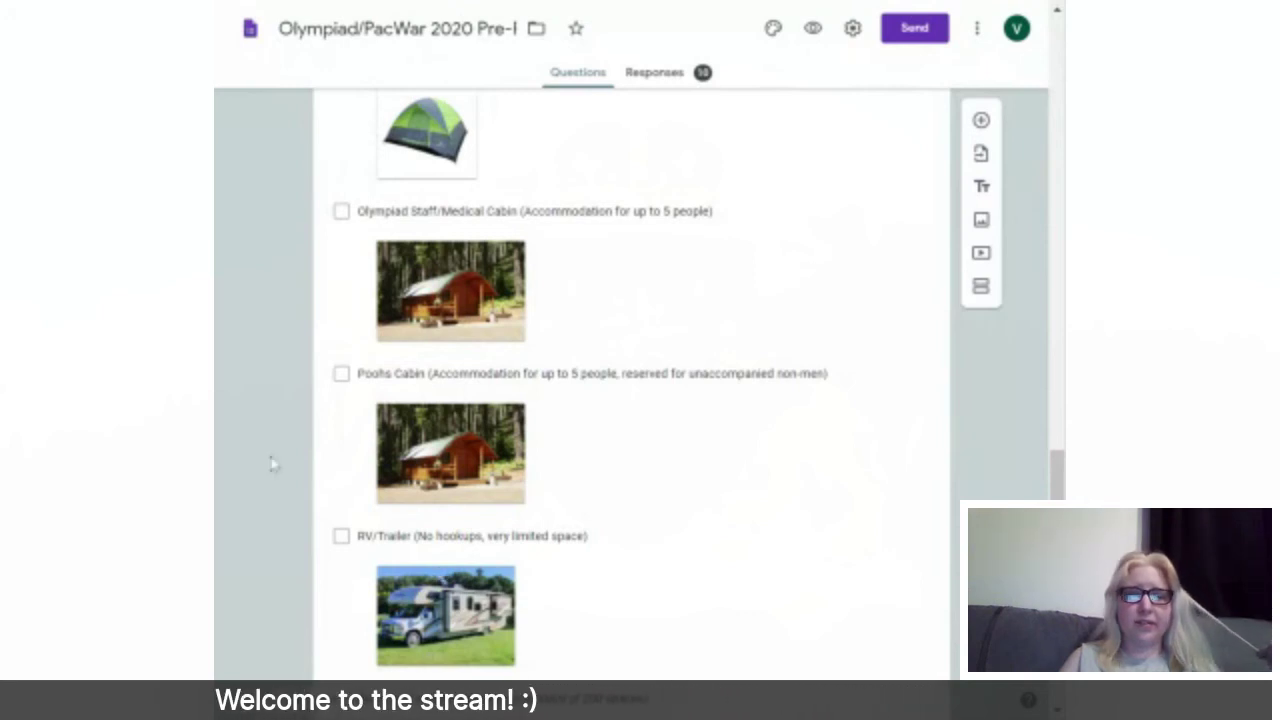
{"action": "scroll", "coordinate": [270, 465], "scroll_direction": "down", "scroll_amount": 1}
{"action": "scroll", "coordinate": [268, 465], "scroll_direction": "down", "scroll_amount": 9}
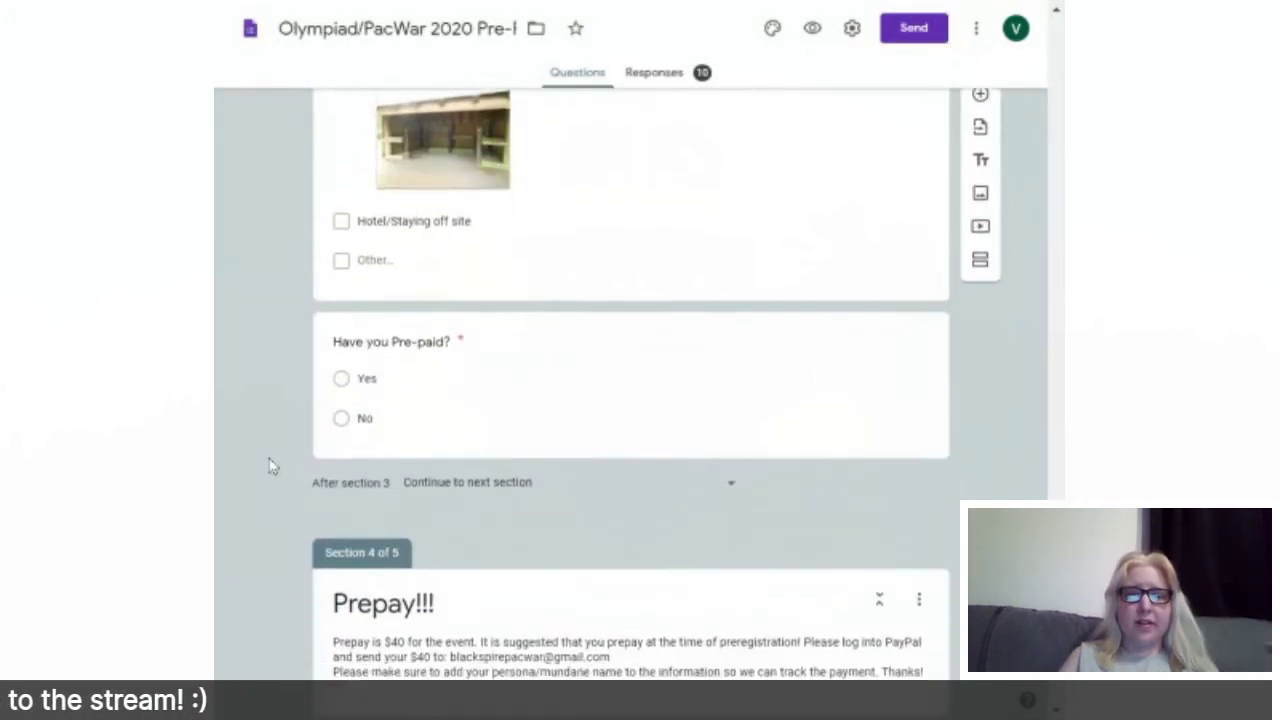
{"action": "scroll", "coordinate": [270, 465], "scroll_direction": "down", "scroll_amount": 1}
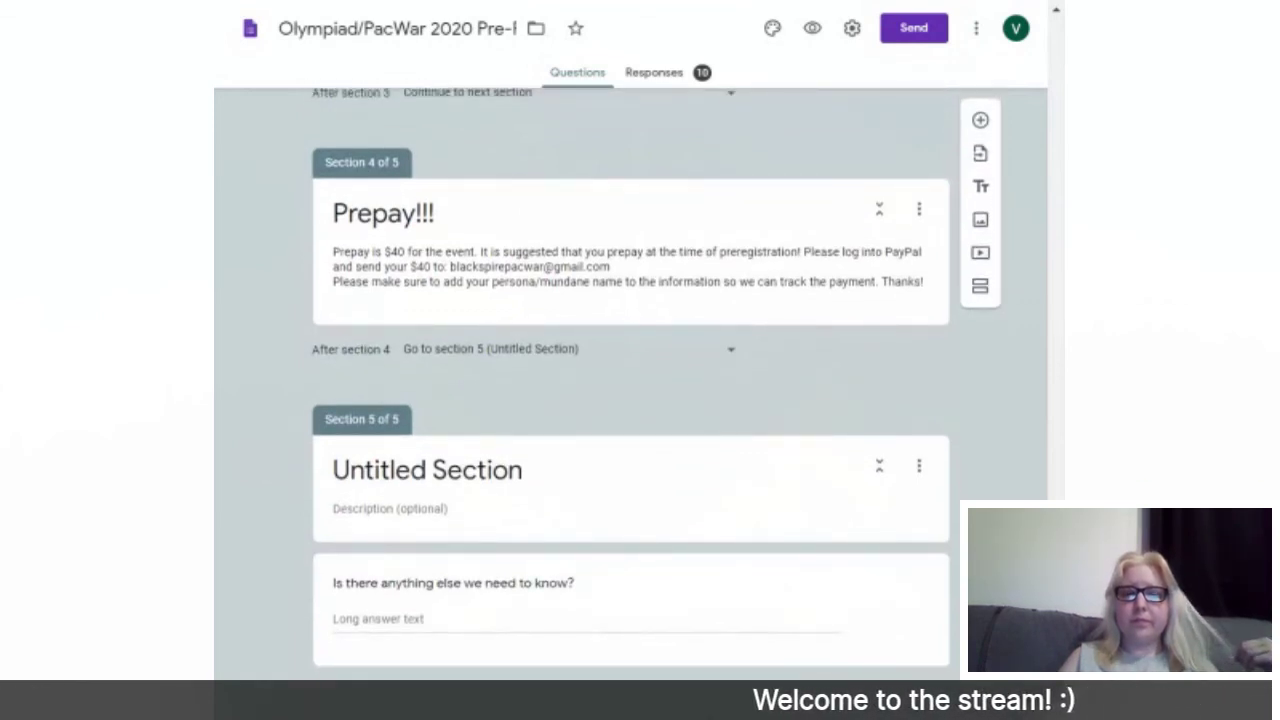
{"action": "scroll", "coordinate": [250, 313], "scroll_direction": "up", "scroll_amount": 15}
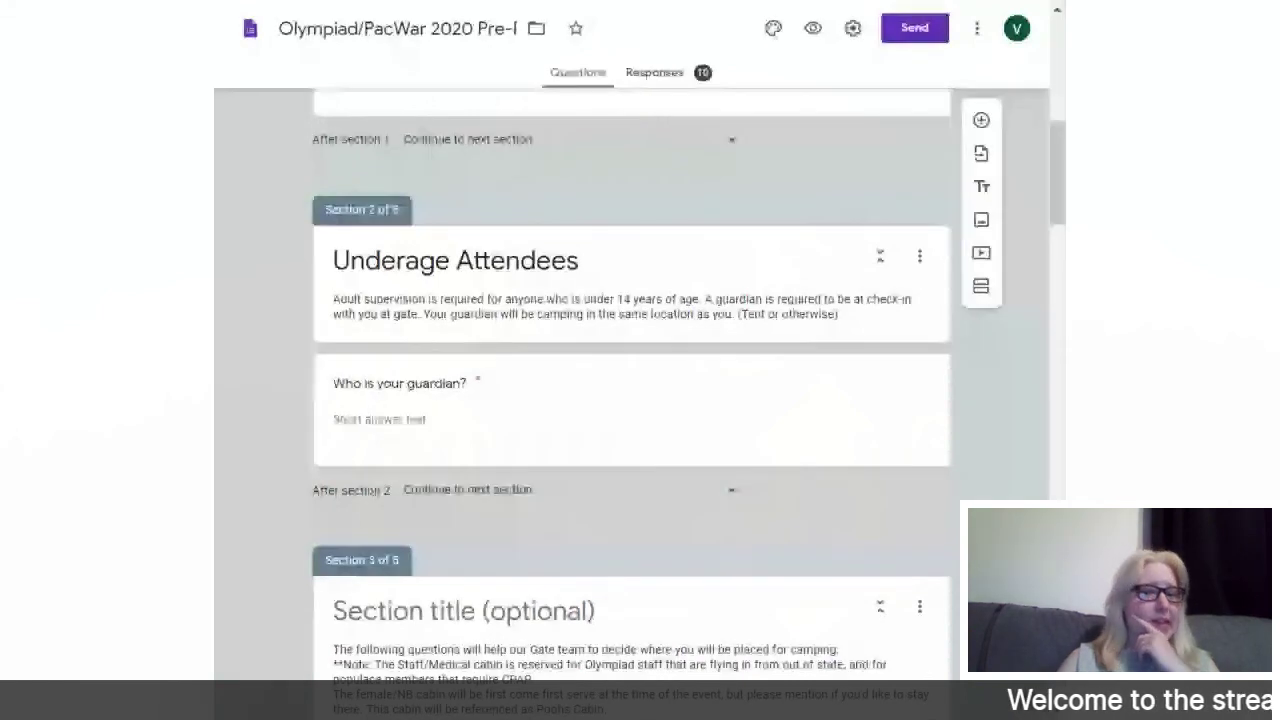
Start a new blank Practice Sign In Sheet response and review its email, date and sign-in type questions
{"action": "key", "text": "ctrl+Tab"}
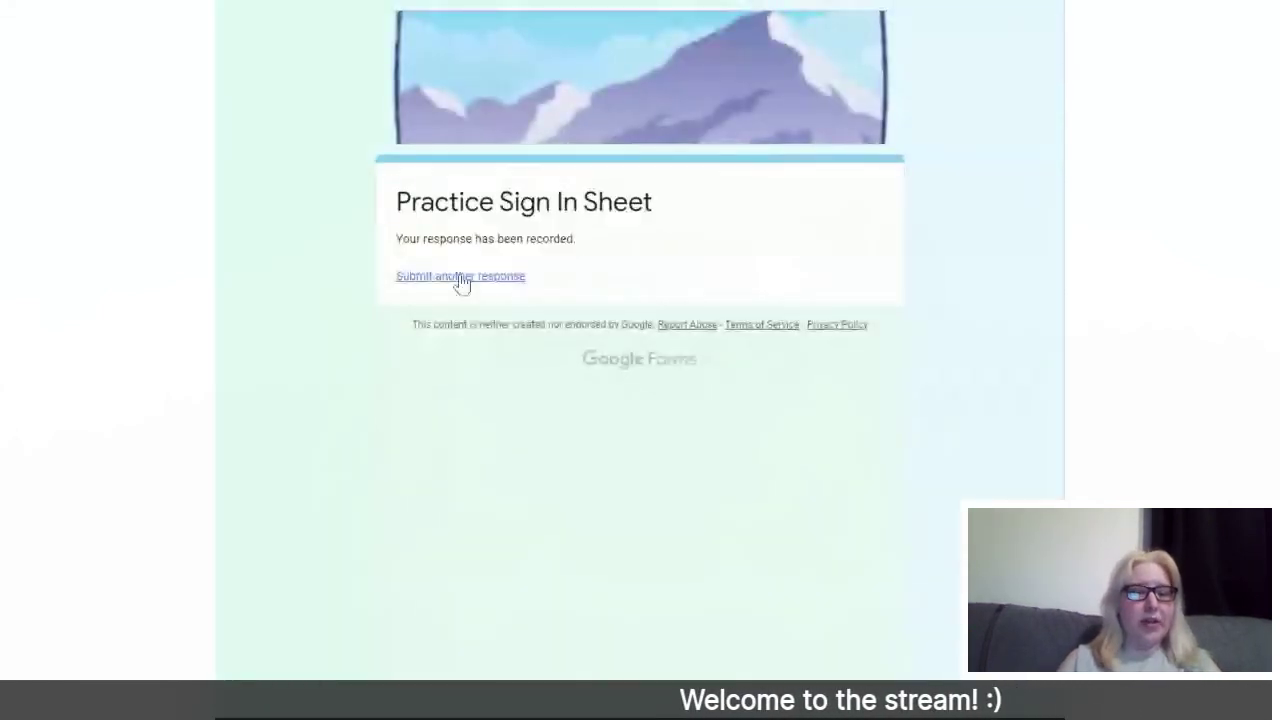
{"action": "left_click", "coordinate": [460, 278]}
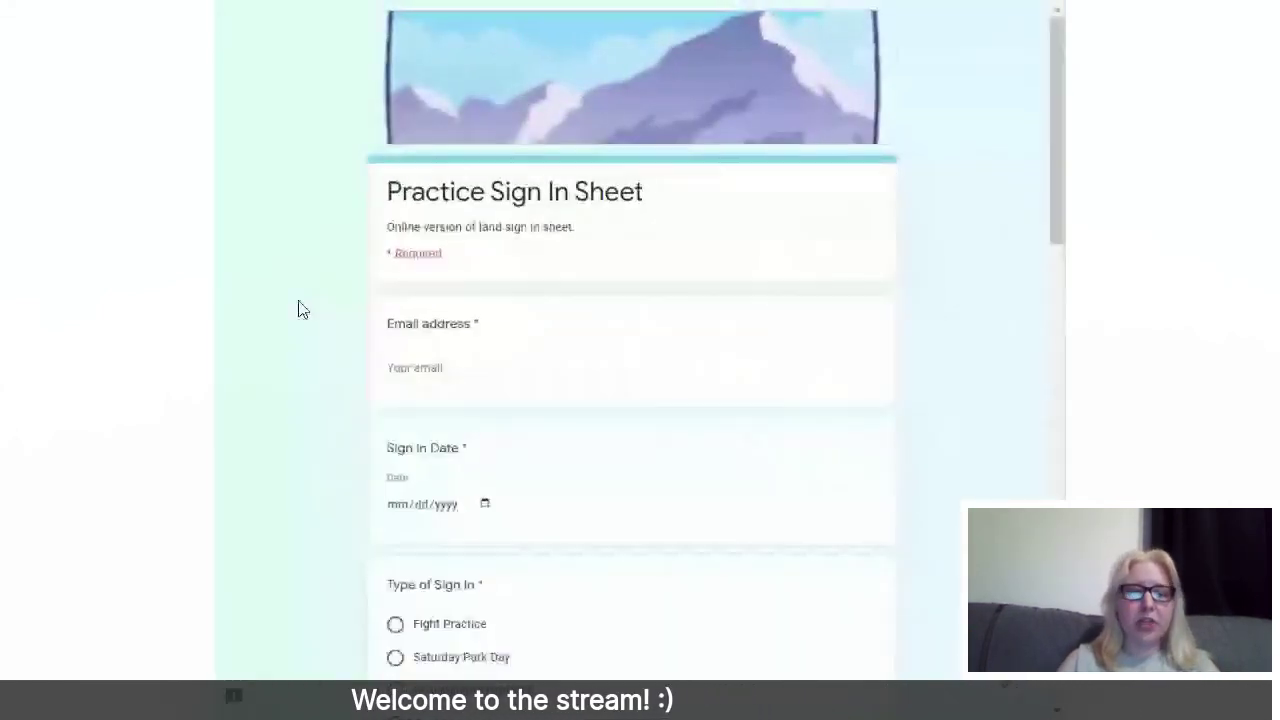
{"action": "scroll", "coordinate": [297, 306], "scroll_direction": "down", "scroll_amount": 5}
{"action": "scroll", "coordinate": [311, 269], "scroll_direction": "up", "scroll_amount": 5}
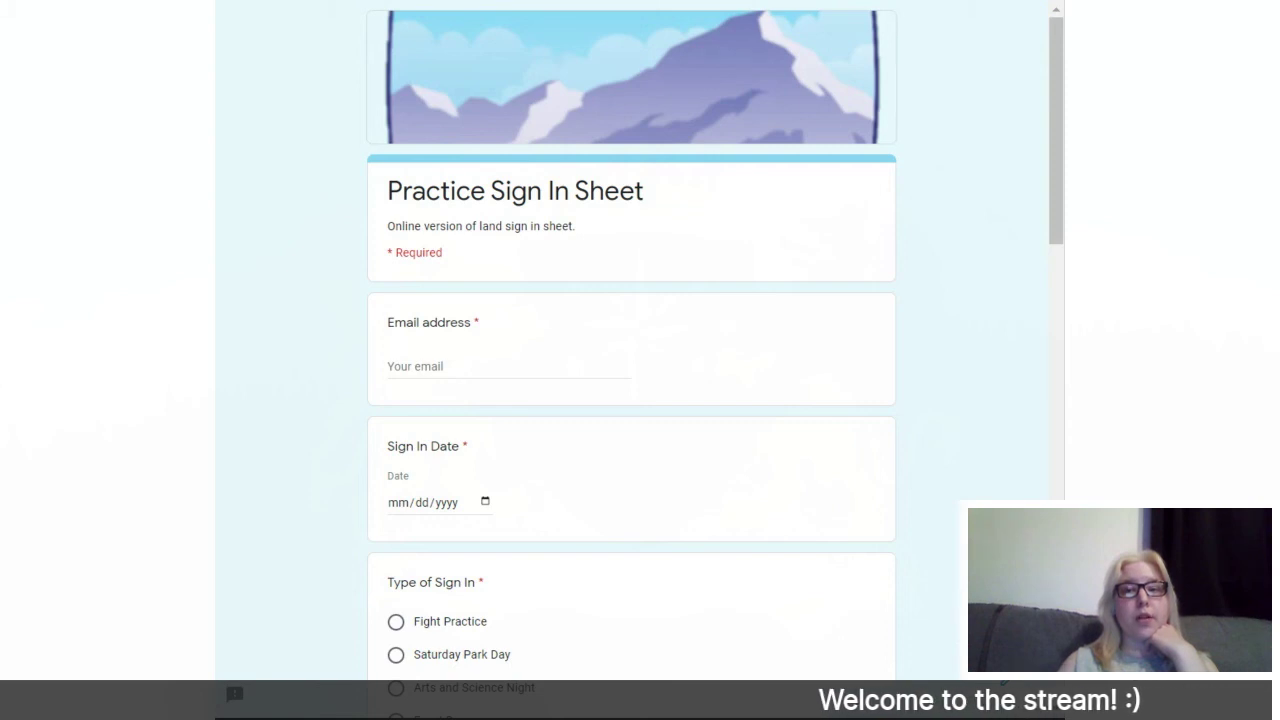
{"action": "scroll", "coordinate": [458, 300], "scroll_direction": "down", "scroll_amount": 1}
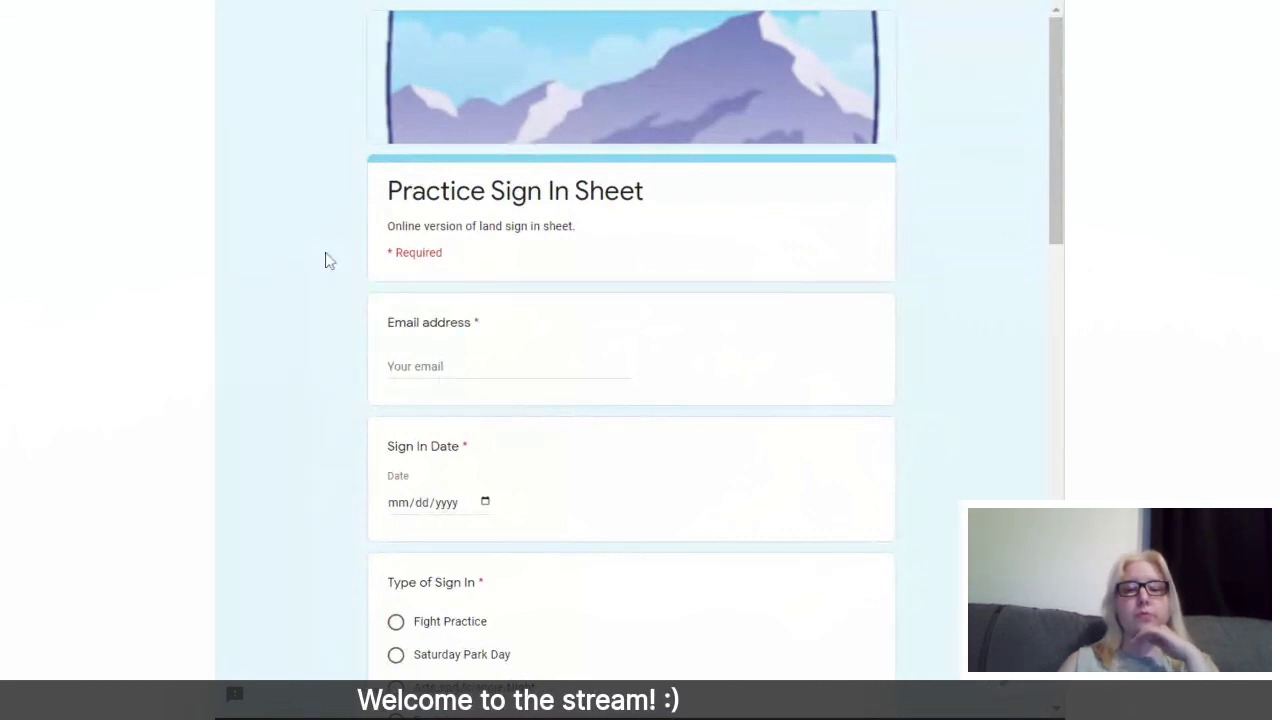
{"action": "scroll", "coordinate": [309, 400], "scroll_direction": "down", "scroll_amount": 7}
{"action": "scroll", "coordinate": [309, 400], "scroll_direction": "down", "scroll_amount": 10}
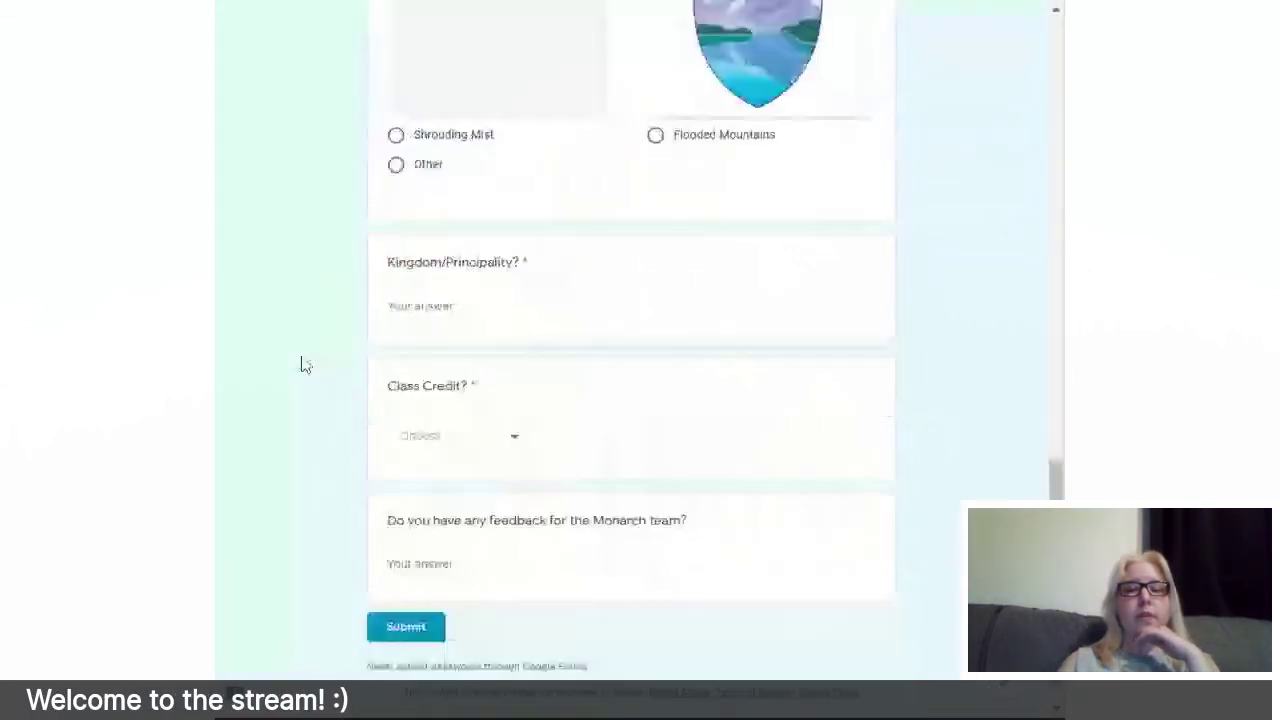
{"action": "scroll", "coordinate": [305, 365], "scroll_direction": "up", "scroll_amount": 20}
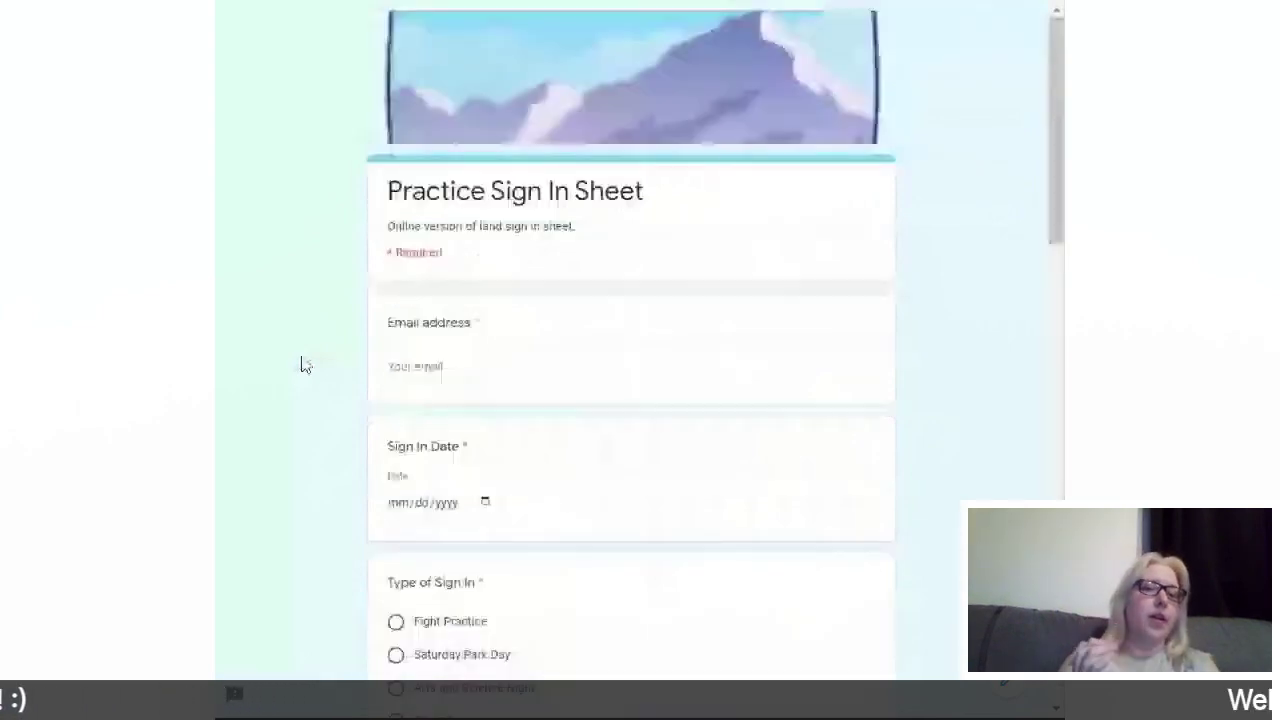